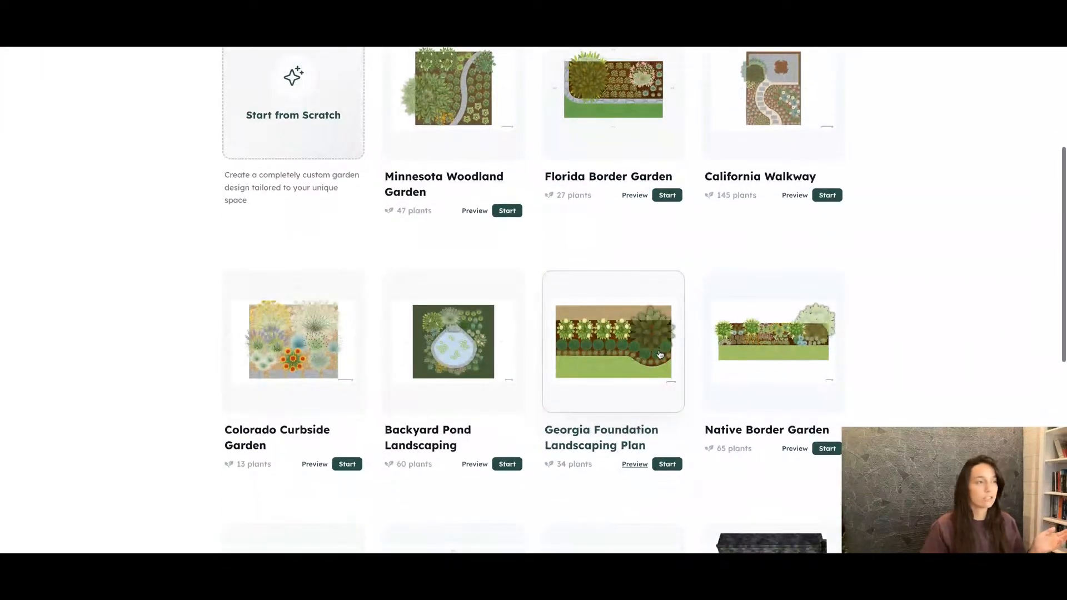
Step: Start a garden from scratch named Pollinator Patch with a length of 8 ft and a width of 4 ft
{"action": "scroll", "coordinate": [530, 408], "scroll_direction": "up", "scroll_amount": 5}
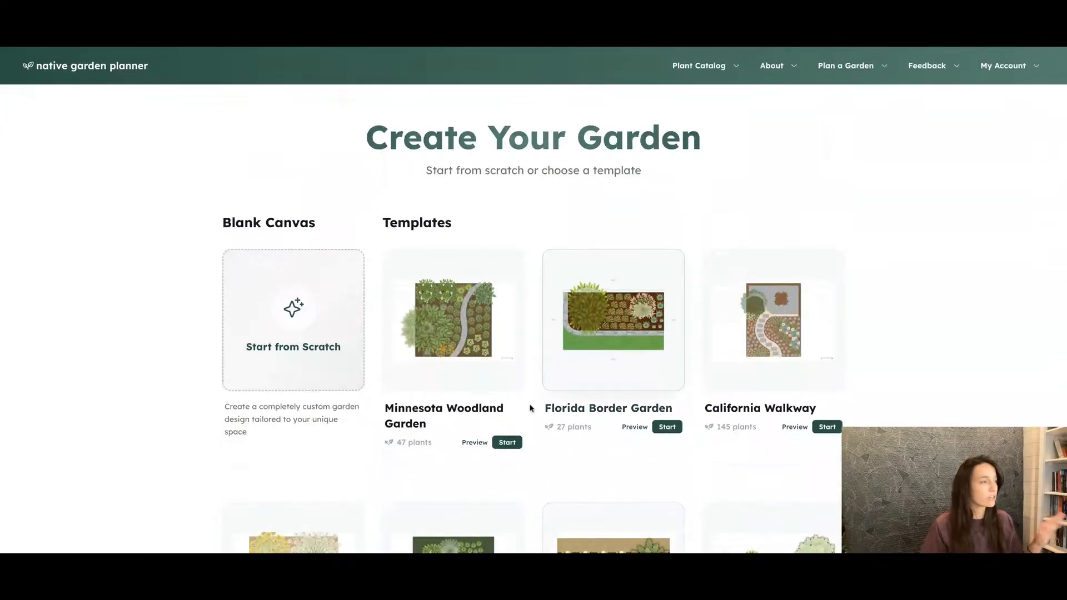
{"action": "left_click", "coordinate": [308, 356]}
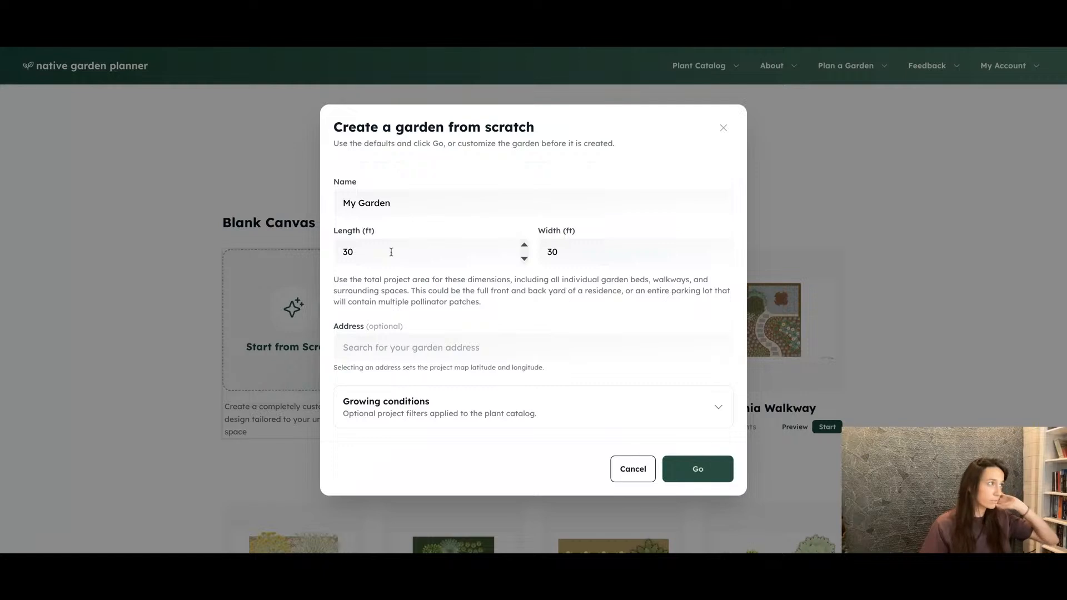
{"action": "left_click", "coordinate": [412, 210]}
{"action": "key", "text": "ctrl+a"}
{"action": "type", "text": "Pollinator"}
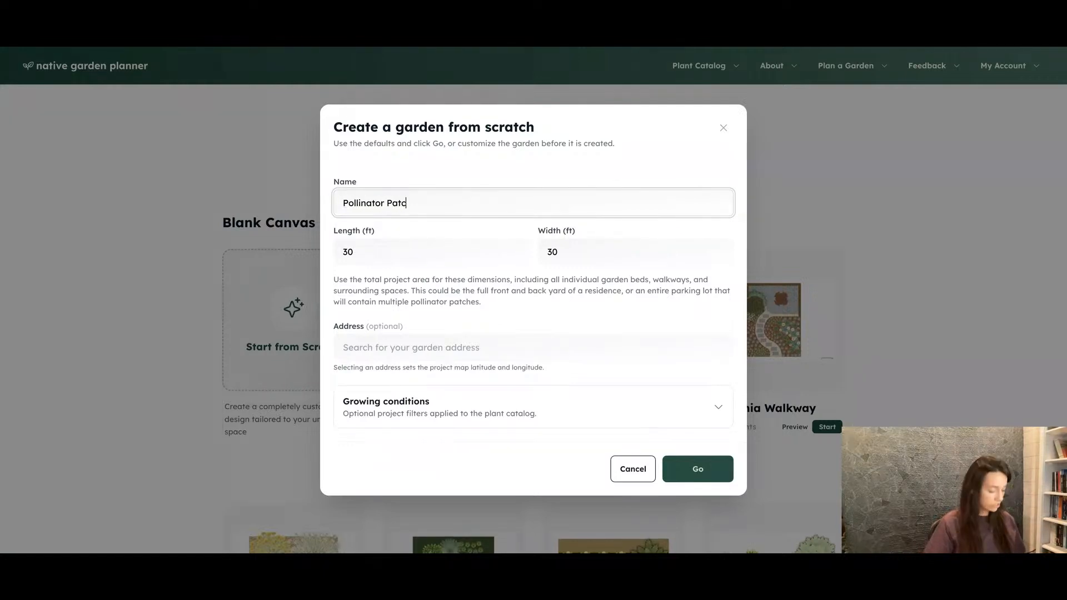
{"action": "key", "text": "Tab"}
{"action": "type", "text": "8"}
{"action": "key", "text": "Tab"}
{"action": "type", "text": "4"}
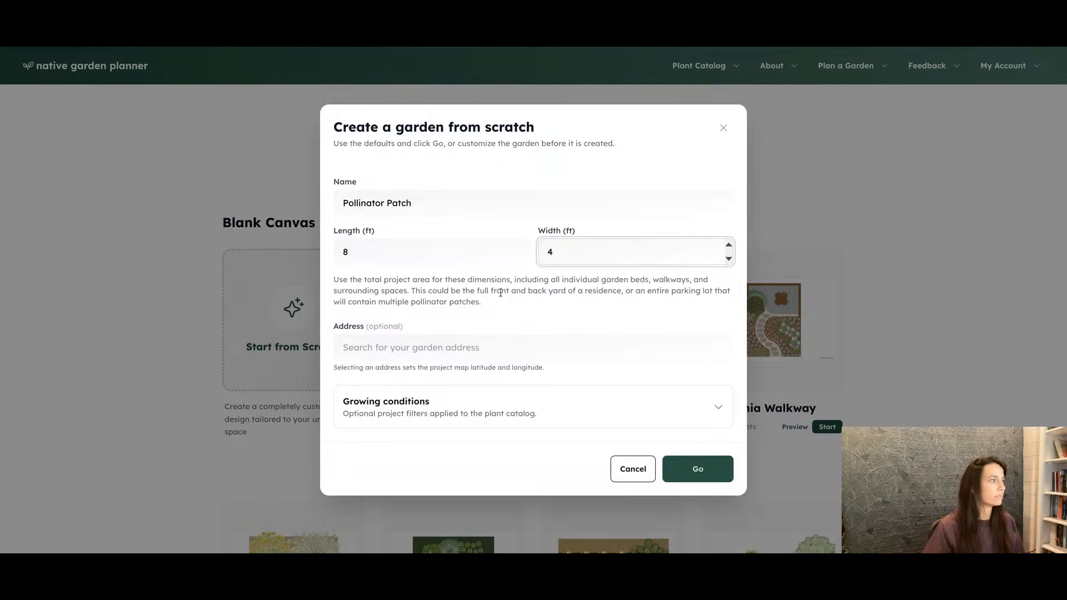
Step: Set the native state in the new garden's growing conditions to Maryland
{"action": "left_click", "coordinate": [475, 408]}
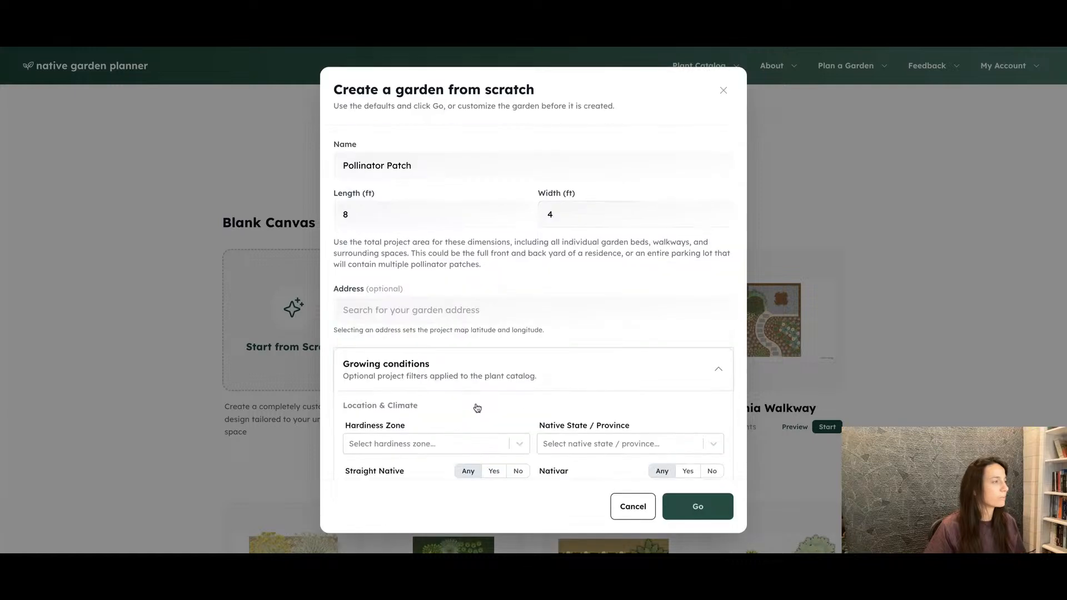
{"action": "scroll", "coordinate": [458, 380], "scroll_direction": "down", "scroll_amount": 3}
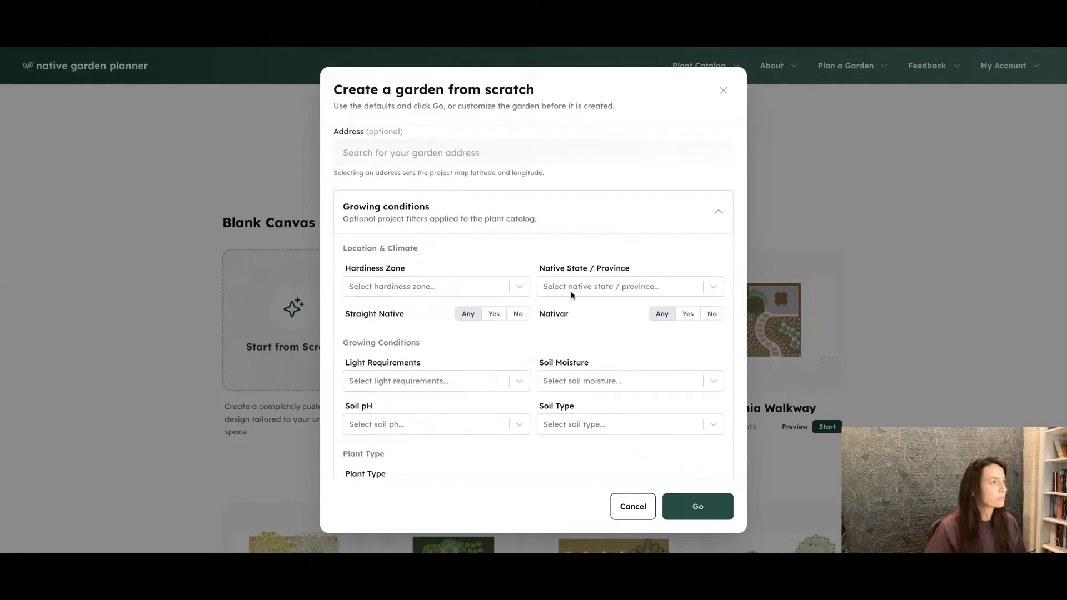
{"action": "left_click", "coordinate": [581, 289]}
{"action": "type", "text": "mar"}
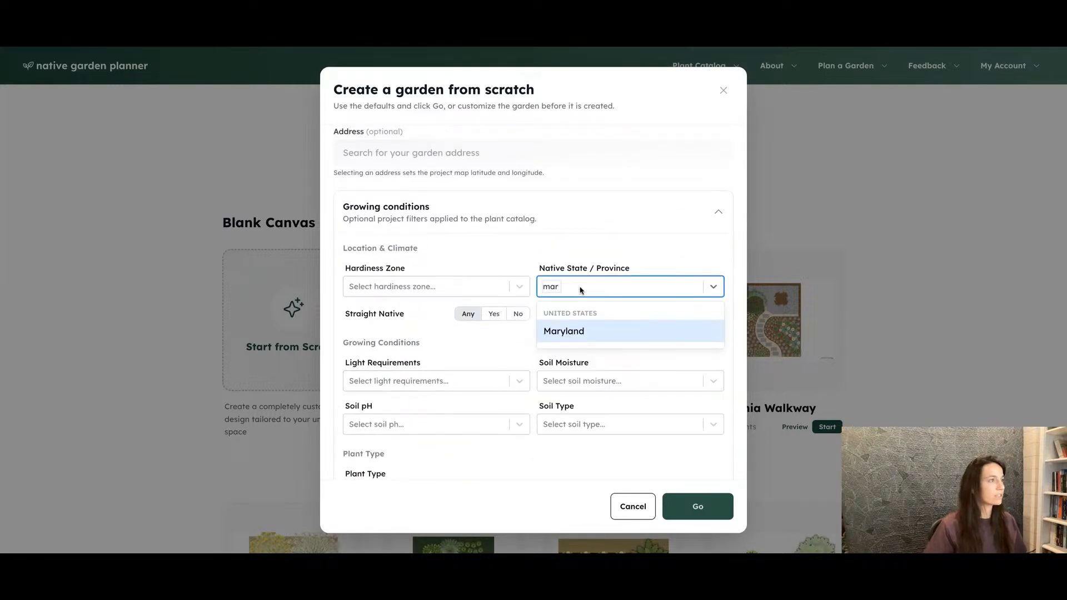
{"action": "key", "text": "Return"}
{"action": "left_click", "coordinate": [551, 340]}
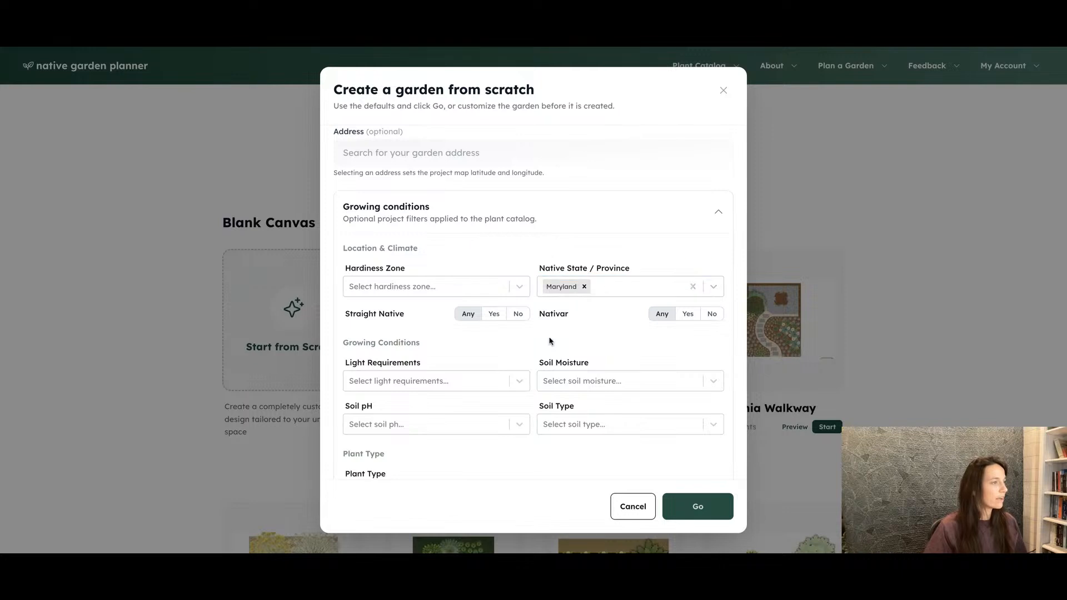
Step: Set light requirements to Full Sun (> 6 hours) and soil moisture to Dry, and create the garden
{"action": "left_click", "coordinate": [486, 375]}
{"action": "left_click", "coordinate": [450, 408]}
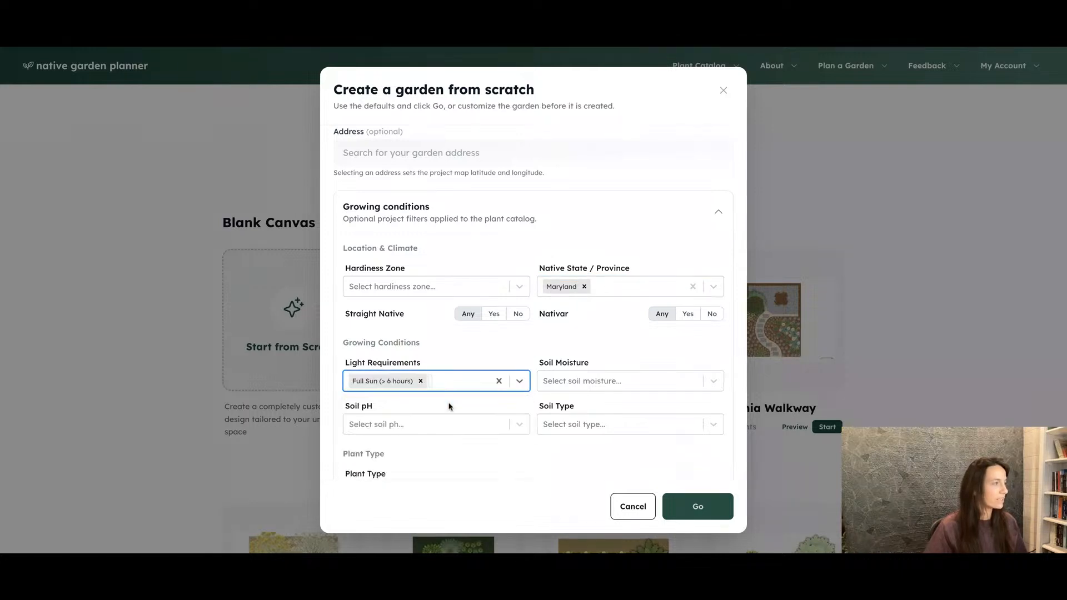
{"action": "left_click", "coordinate": [567, 382]}
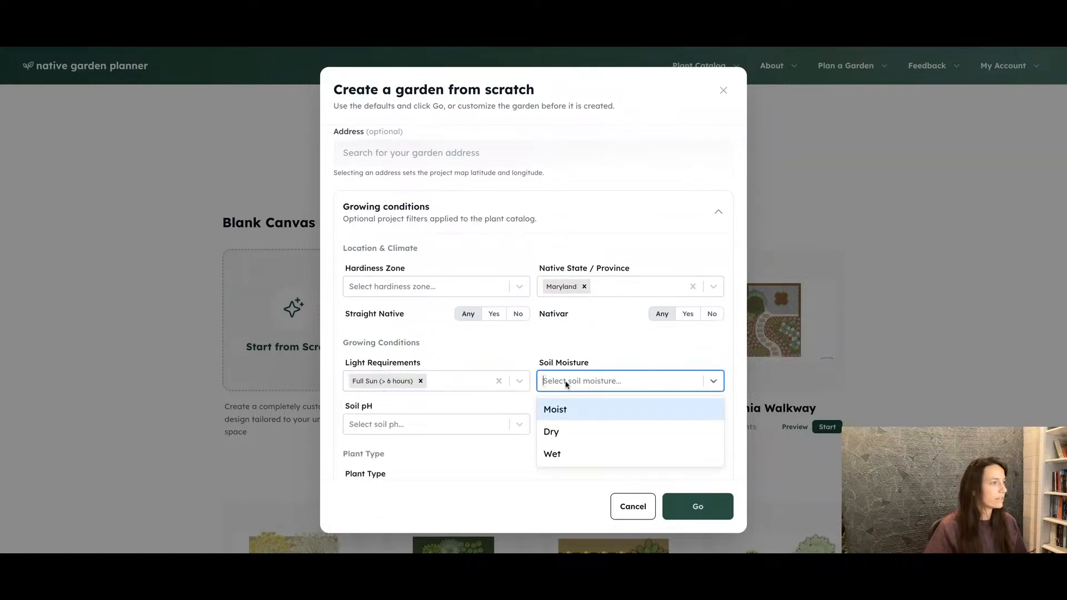
{"action": "left_click", "coordinate": [572, 432]}
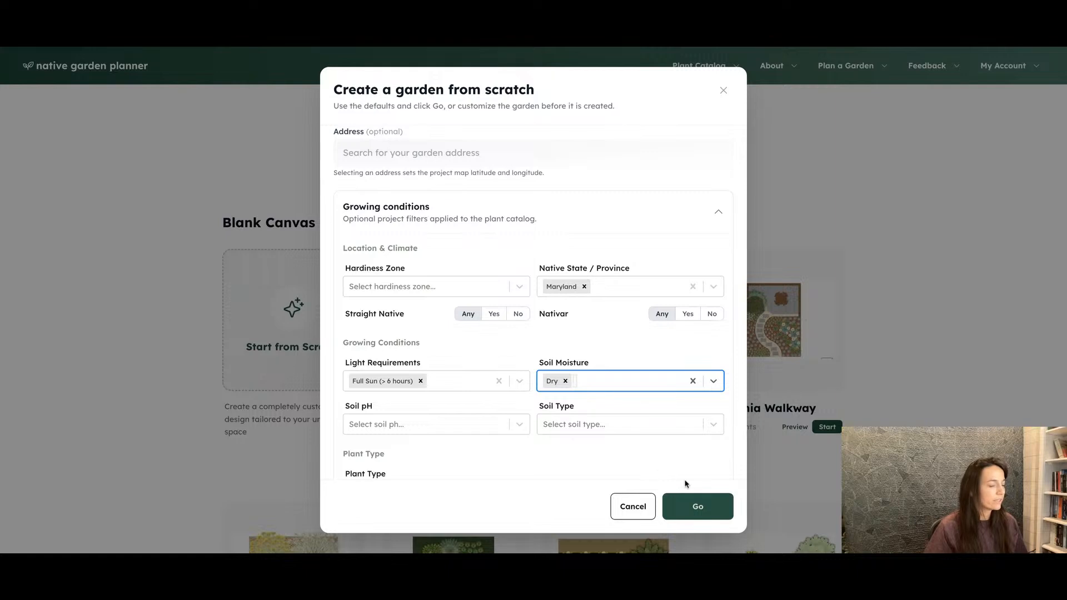
{"action": "left_click", "coordinate": [707, 507]}
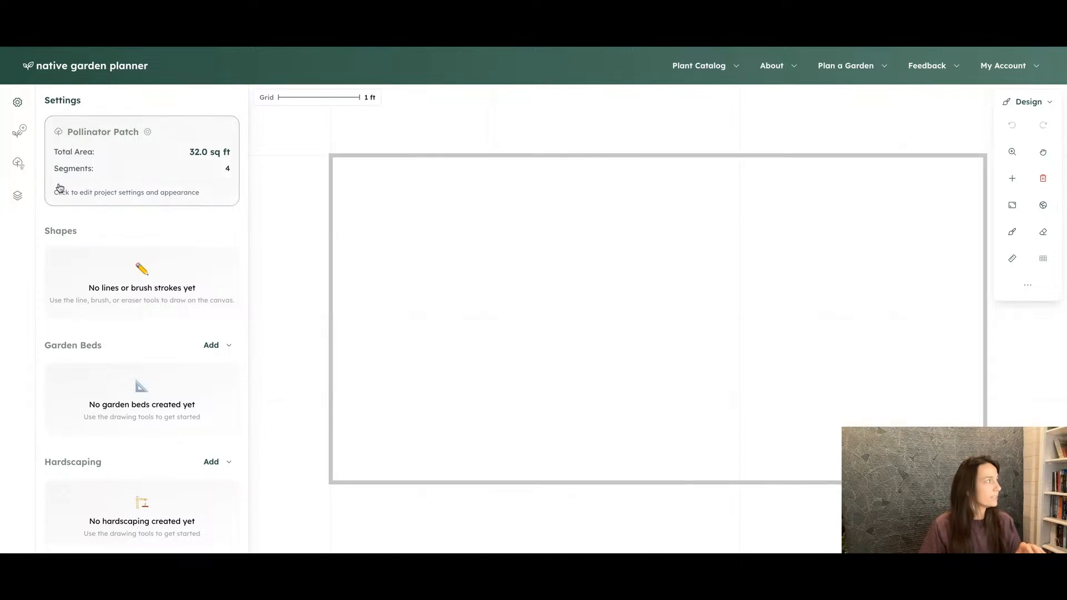
{"action": "left_click", "coordinate": [19, 131]}
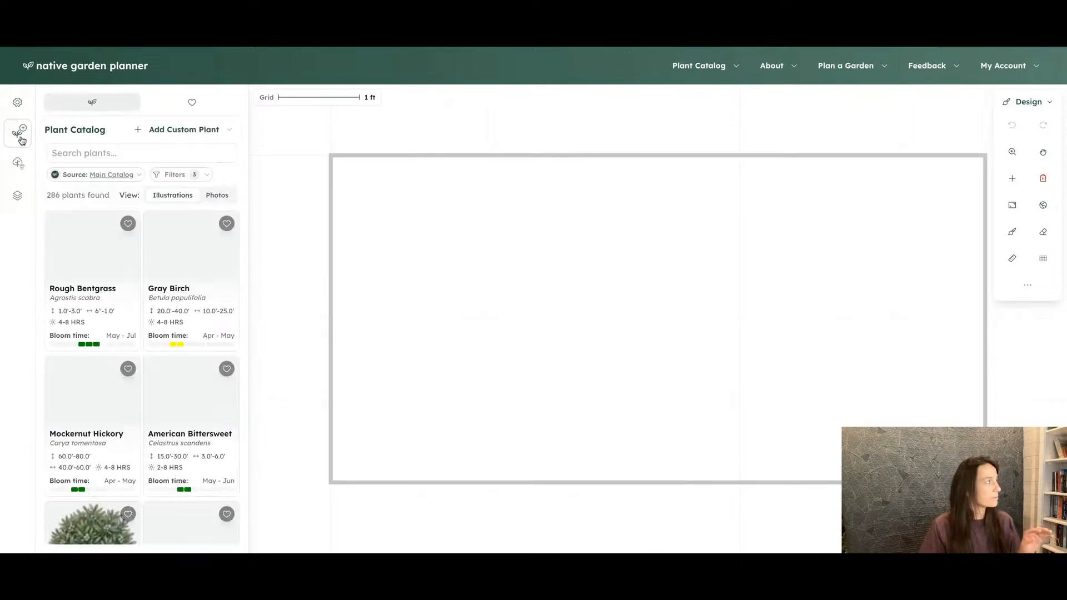
{"action": "left_click", "coordinate": [18, 105]}
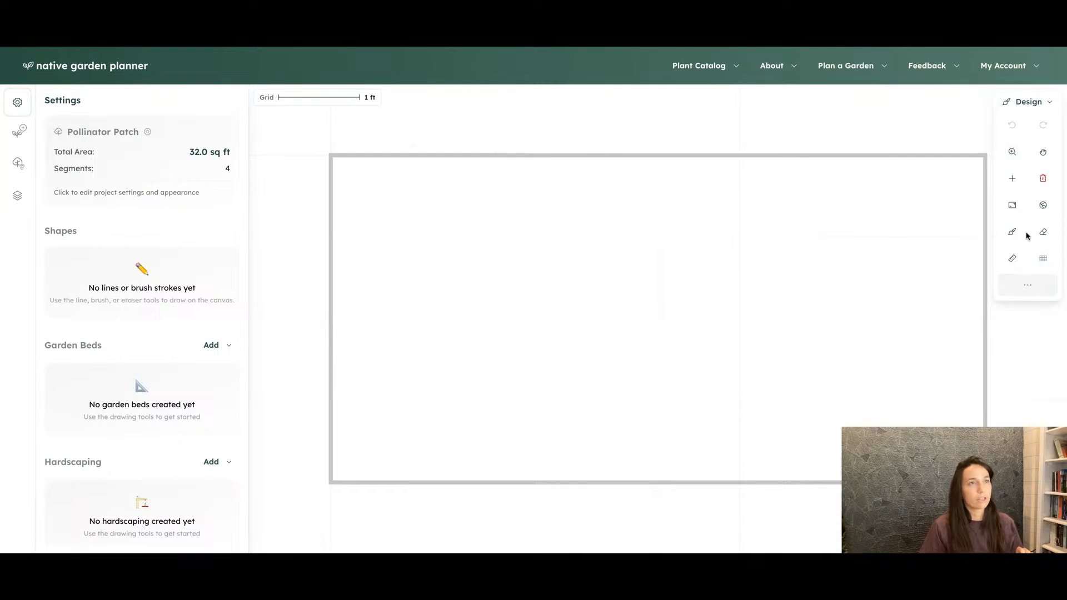
{"action": "left_click", "coordinate": [1028, 285]}
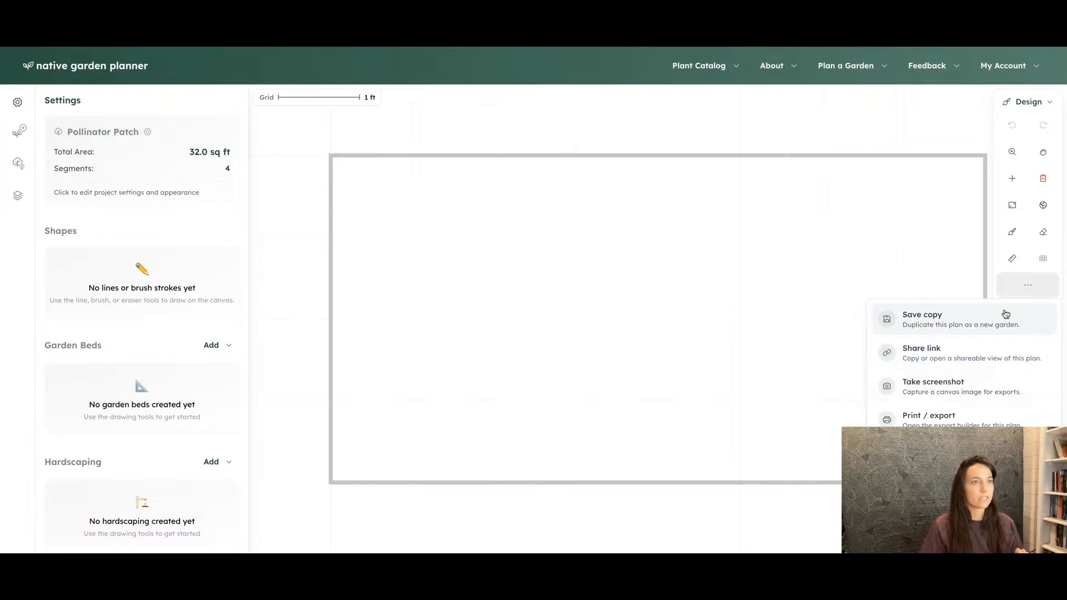
{"action": "left_click", "coordinate": [1023, 295]}
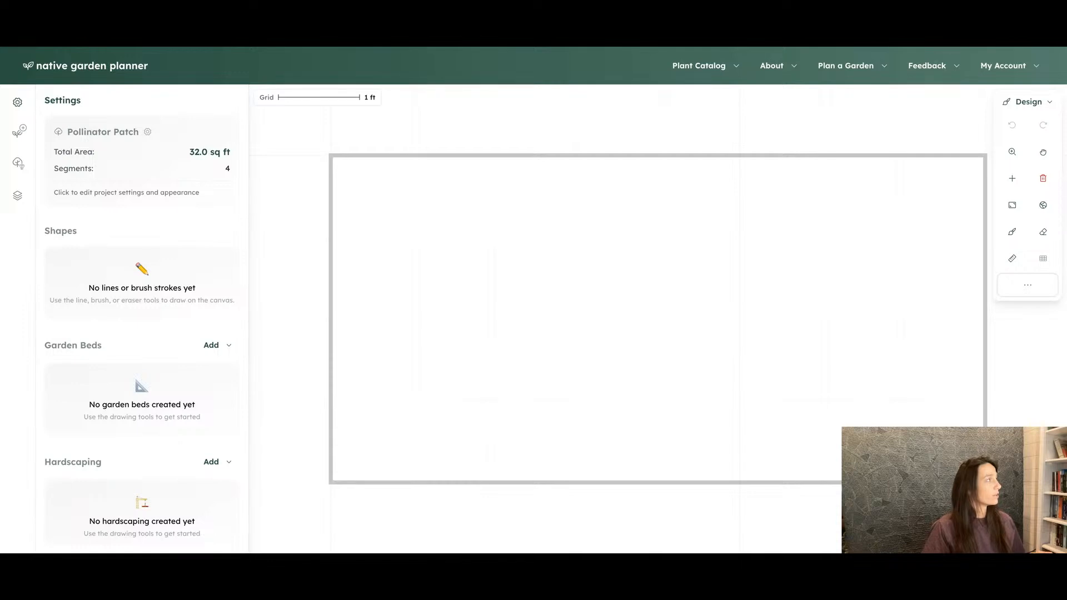
Step: In the plant catalog's advanced filters, set Straight Native to Yes under the location and climate criteria
{"action": "left_click", "coordinate": [20, 135]}
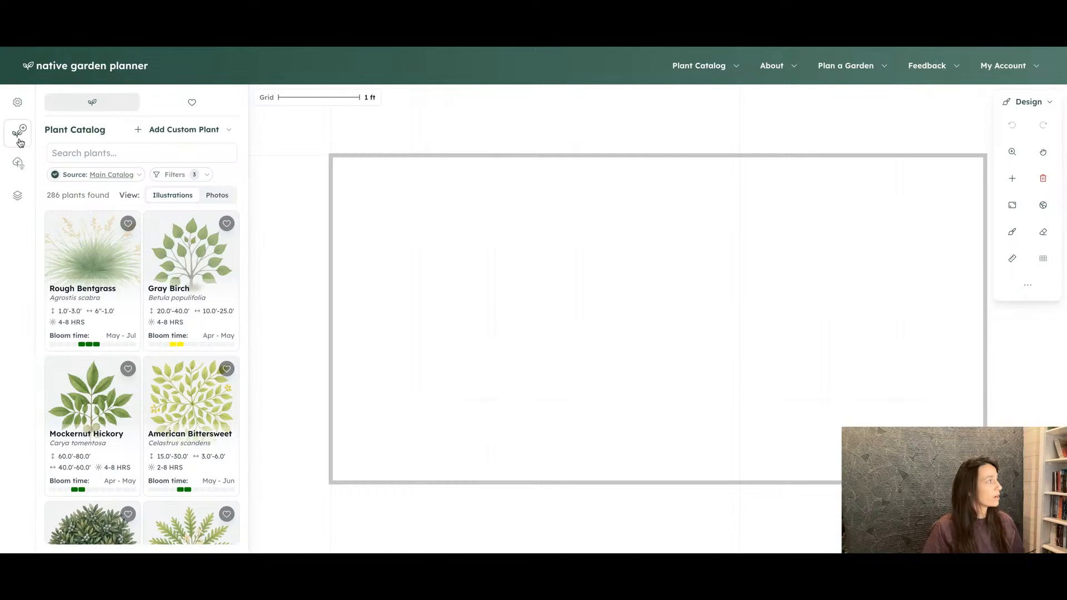
{"action": "triple_click", "coordinate": [57, 131]}
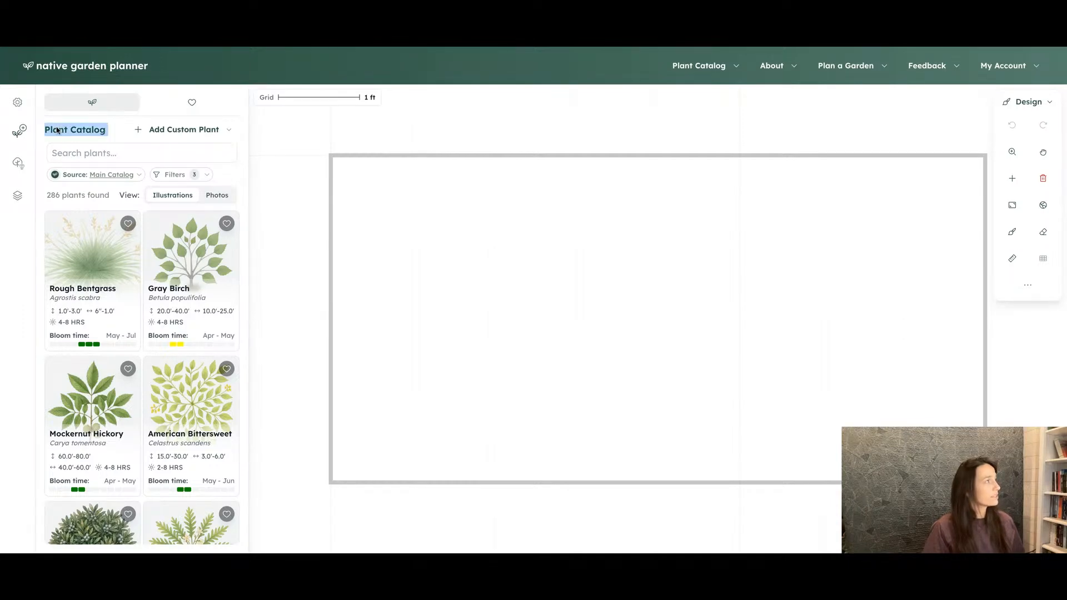
{"action": "left_click", "coordinate": [57, 131]}
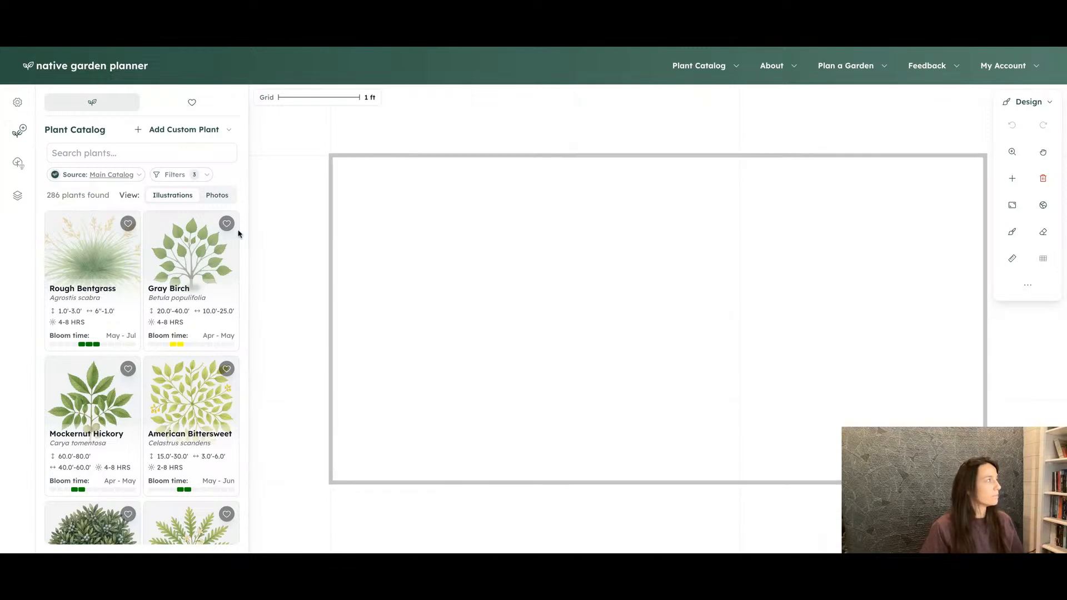
{"action": "left_click", "coordinate": [198, 175]}
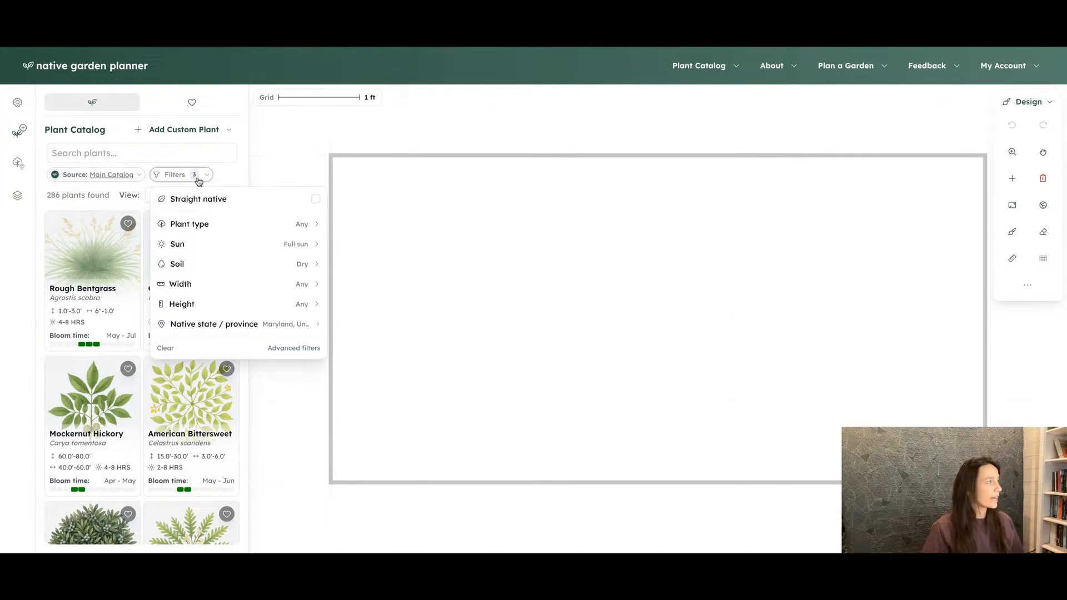
{"action": "left_click", "coordinate": [278, 349]}
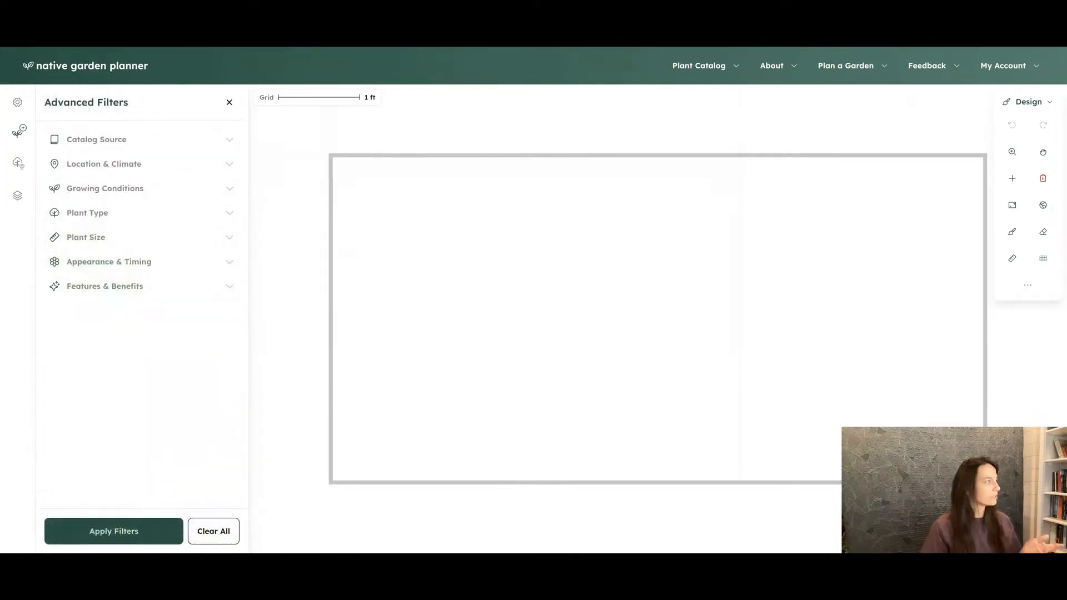
{"action": "left_click", "coordinate": [160, 283]}
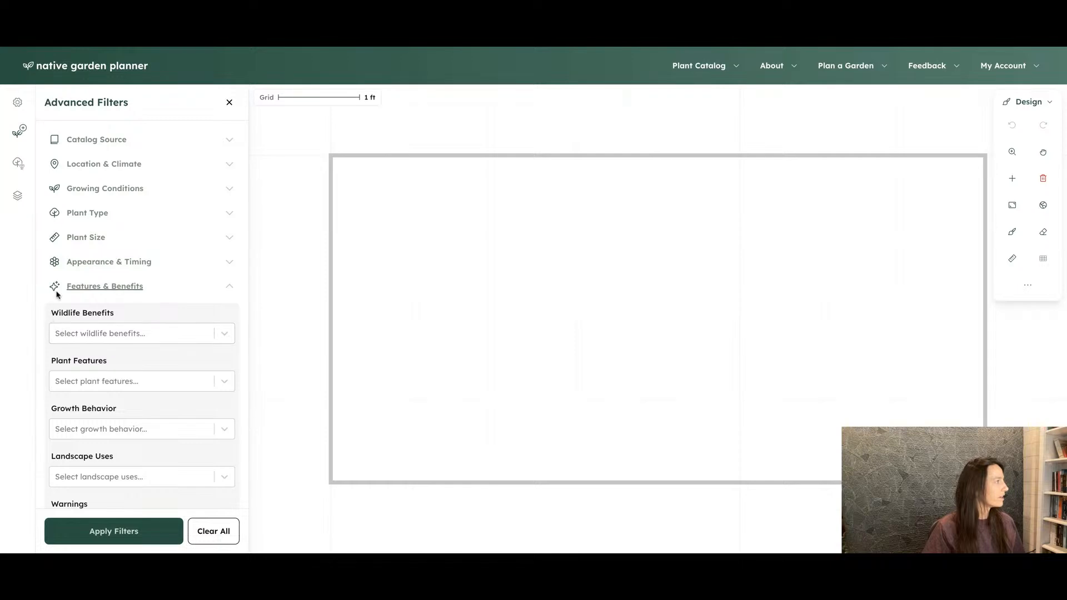
{"action": "left_click", "coordinate": [139, 294]}
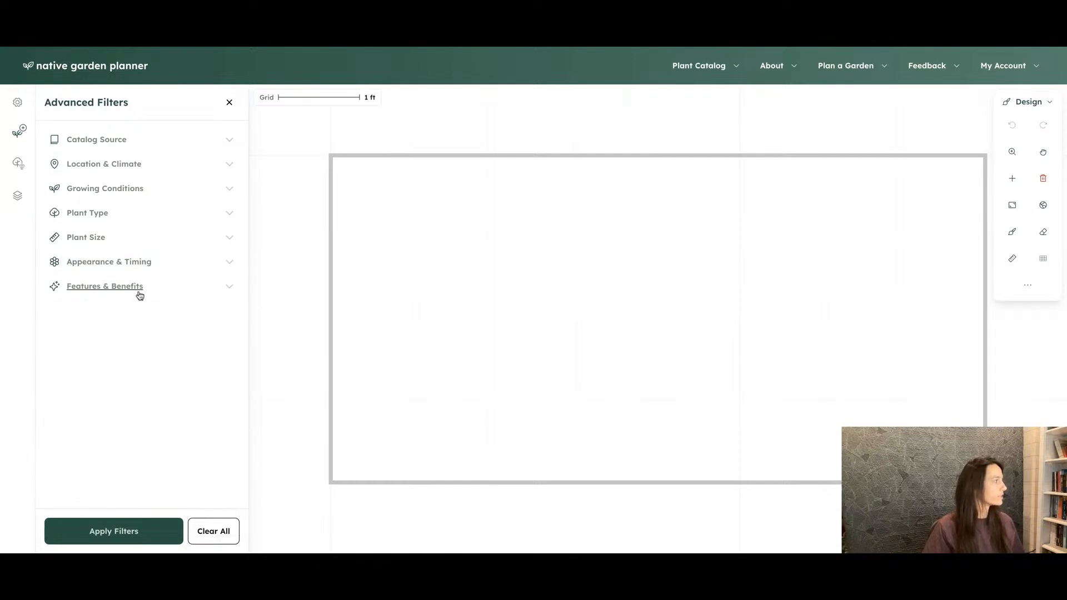
{"action": "left_click", "coordinate": [140, 188]}
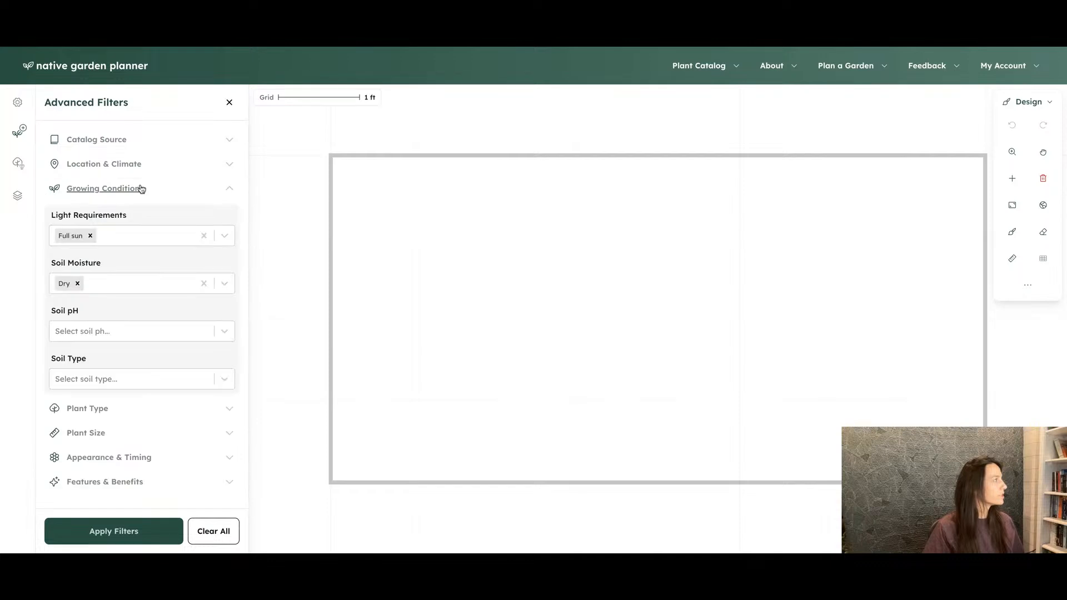
{"action": "left_click", "coordinate": [159, 167]}
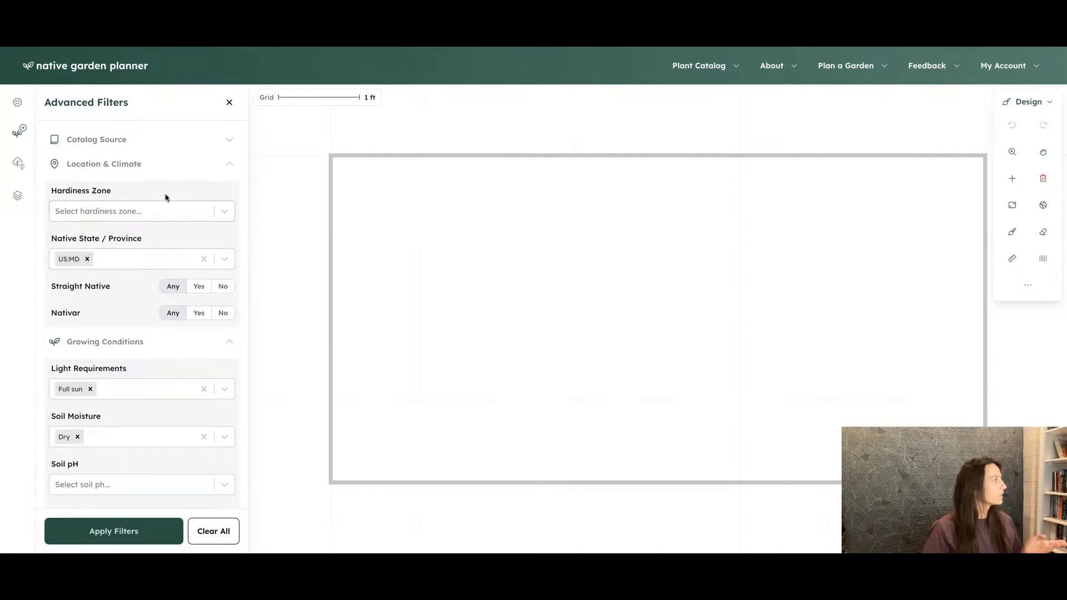
{"action": "left_click", "coordinate": [199, 287]}
{"action": "left_click", "coordinate": [128, 168]}
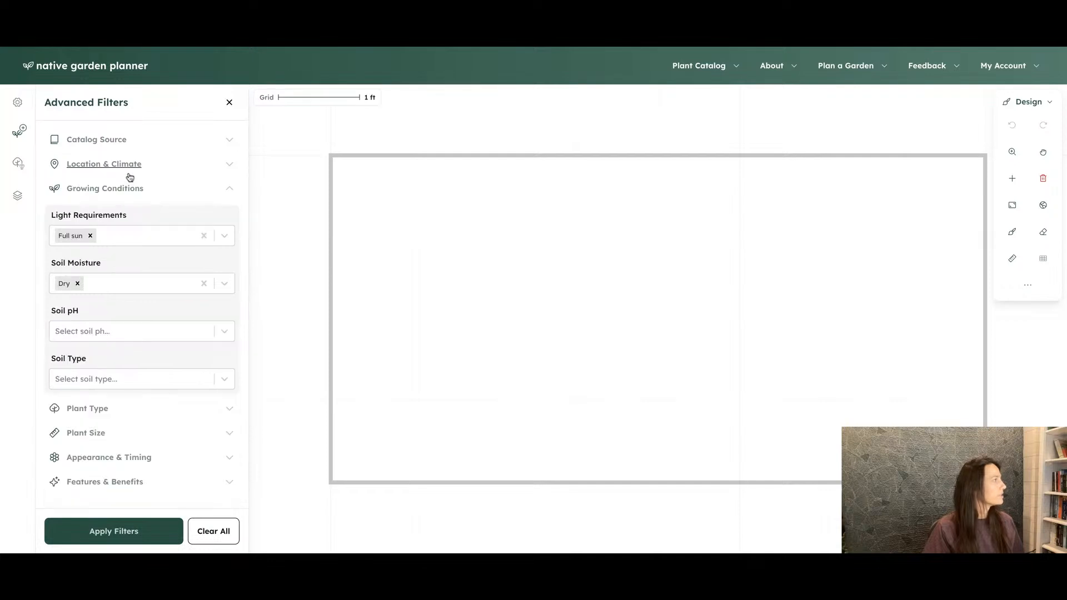
{"action": "scroll", "coordinate": [114, 345], "scroll_direction": "down", "scroll_amount": 1}
{"action": "left_click", "coordinate": [105, 404]}
{"action": "left_click", "coordinate": [114, 450]}
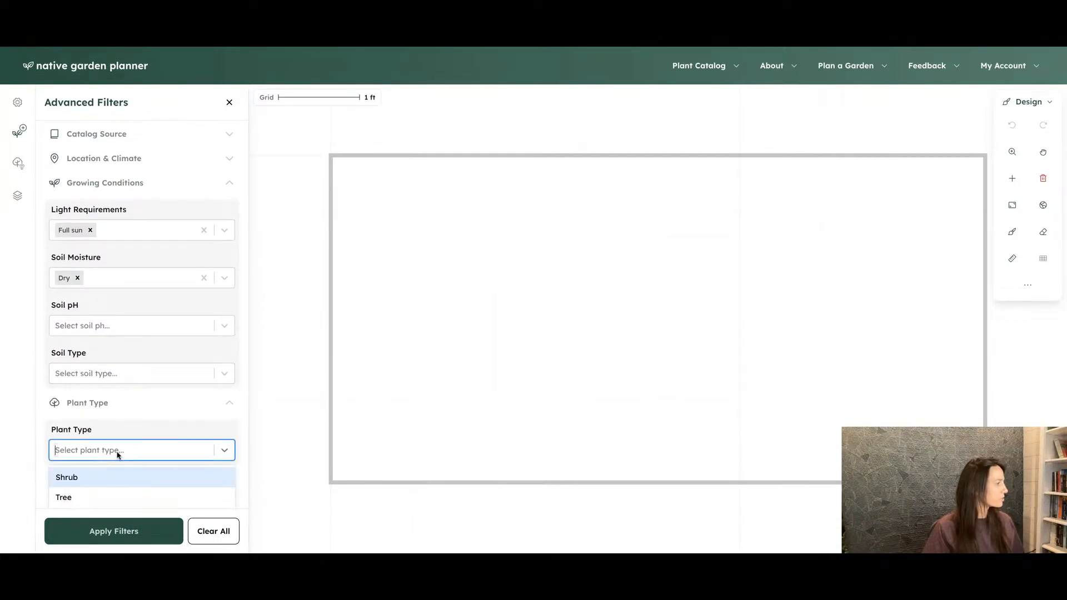
{"action": "left_click", "coordinate": [124, 435]}
{"action": "left_click", "coordinate": [136, 407]}
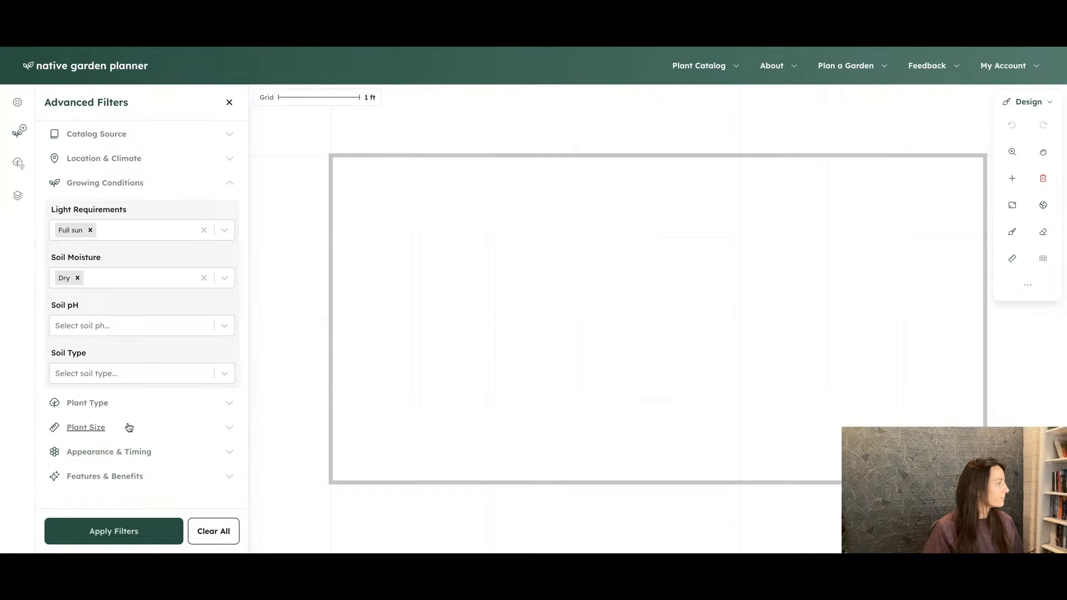
Step: Add the wildlife benefit Good for pollinators to the advanced filters and apply them to the plant catalog
{"action": "left_click", "coordinate": [135, 452]}
{"action": "scroll", "coordinate": [133, 453], "scroll_direction": "down", "scroll_amount": 4}
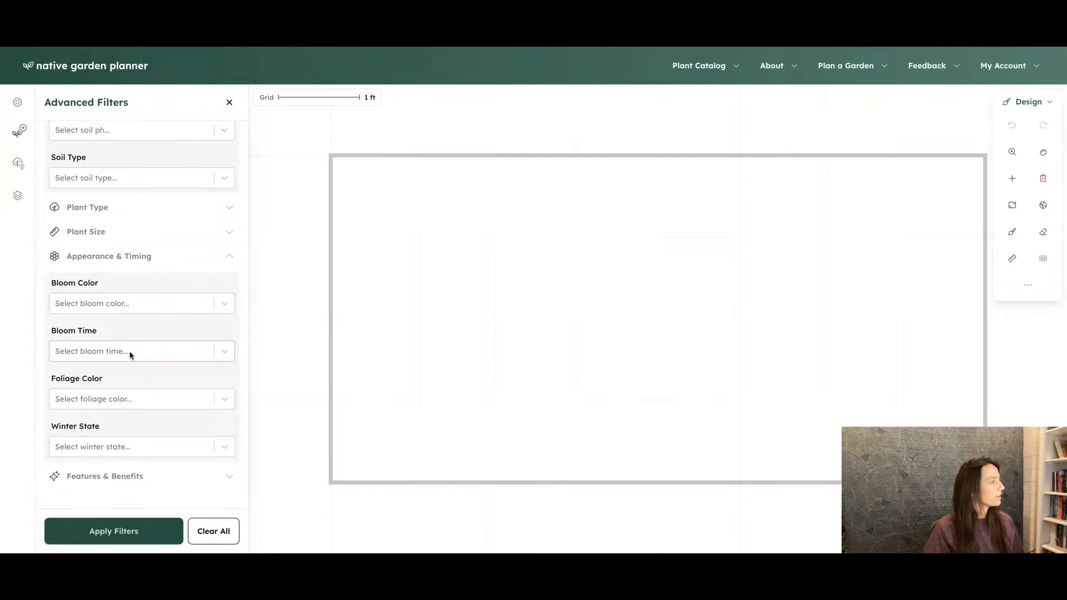
{"action": "left_click", "coordinate": [136, 477]}
{"action": "scroll", "coordinate": [132, 478], "scroll_direction": "down", "scroll_amount": 5}
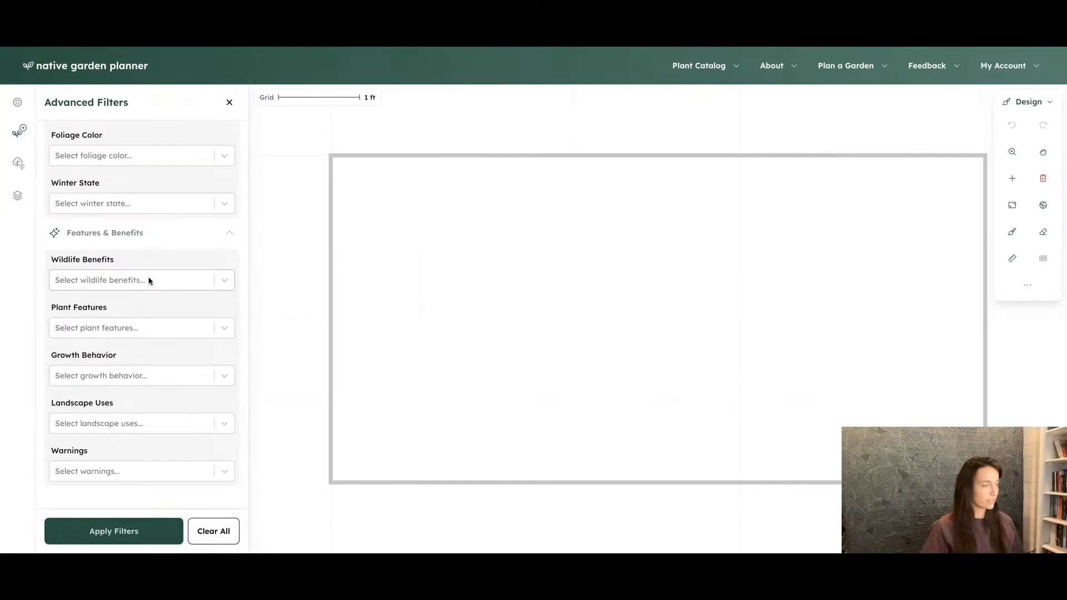
{"action": "left_click", "coordinate": [132, 280]}
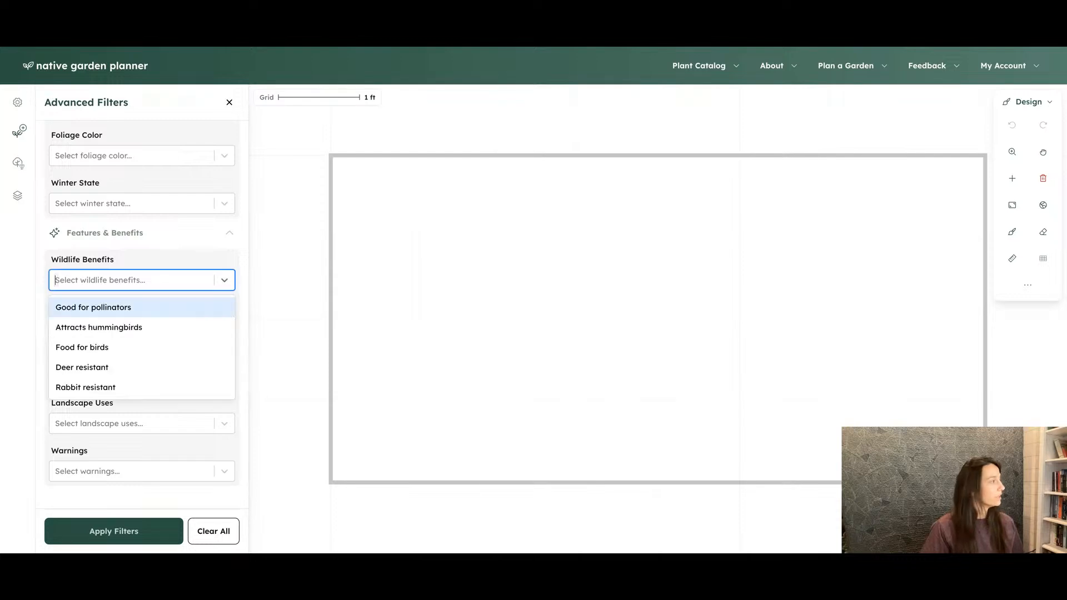
{"action": "left_click", "coordinate": [130, 308]}
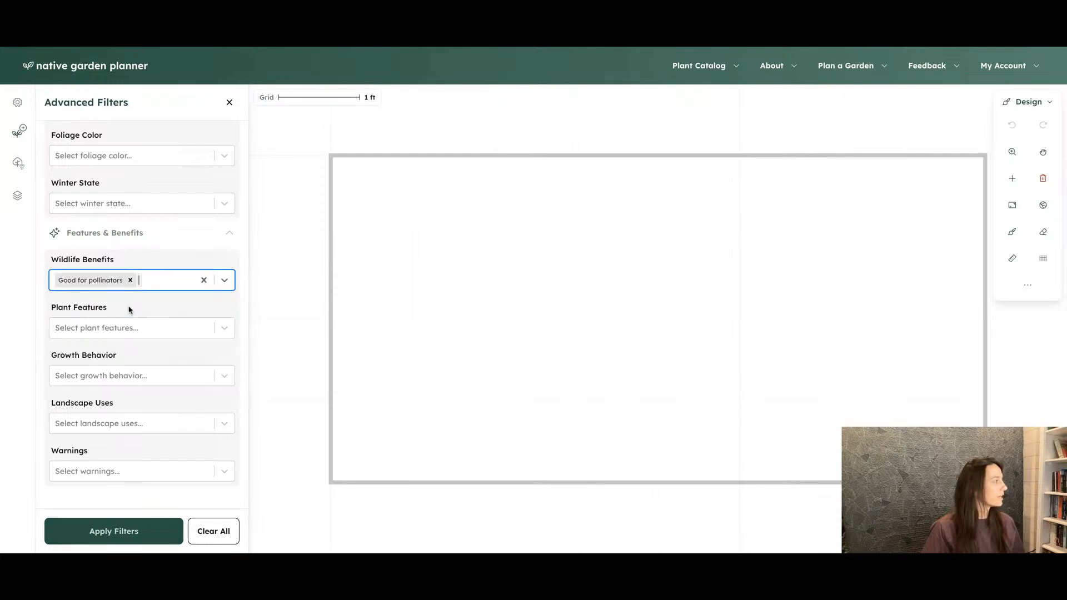
{"action": "left_click", "coordinate": [120, 533]}
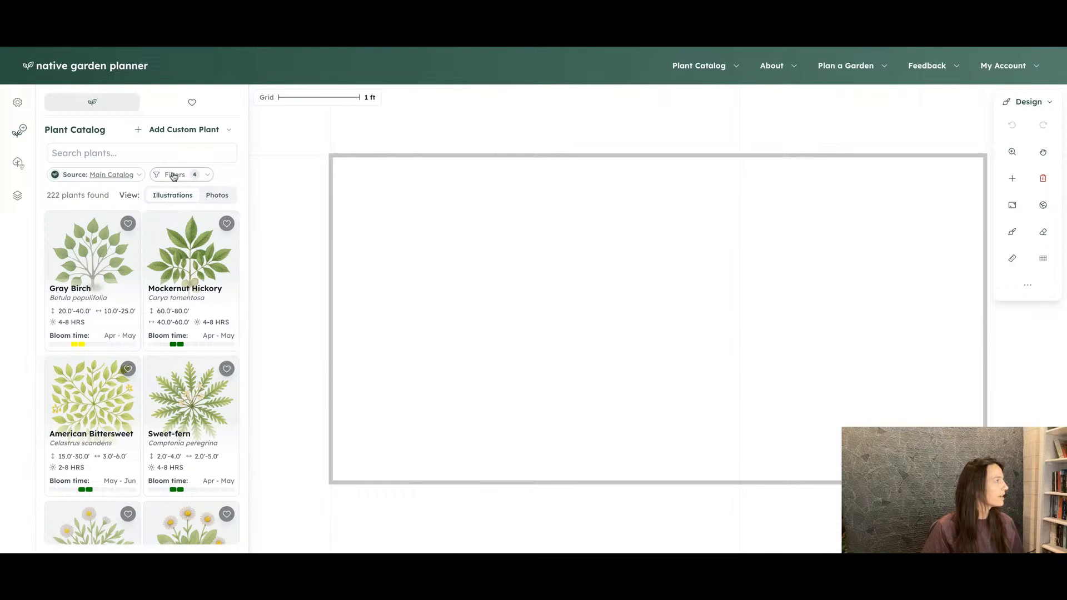
Step: Filter the plant catalog by the plant type Perennial
{"action": "left_click", "coordinate": [174, 176]}
{"action": "left_click", "coordinate": [199, 228]}
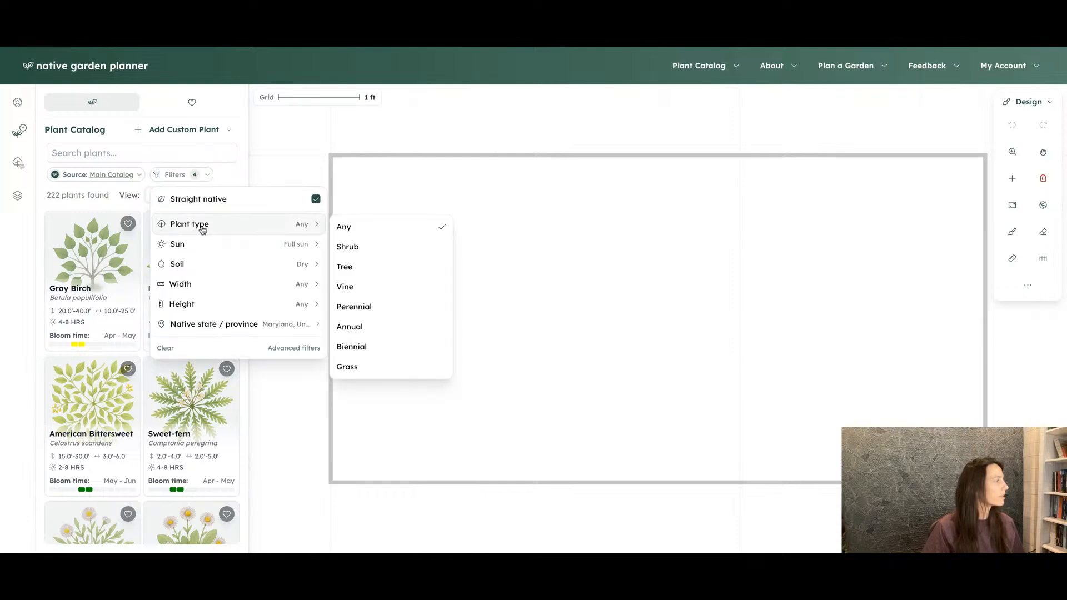
{"action": "left_click", "coordinate": [354, 307]}
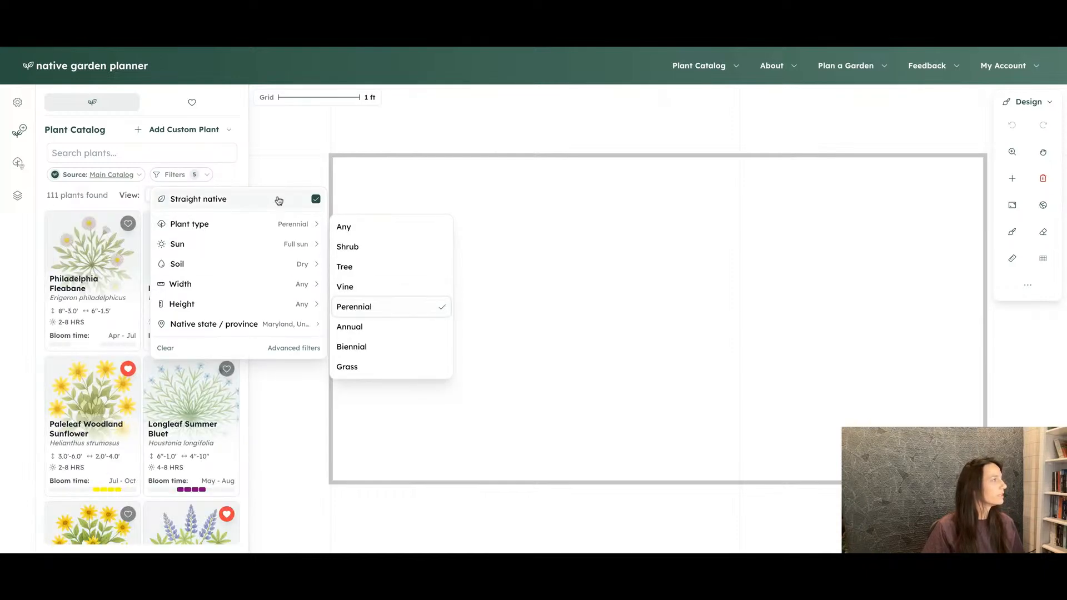
Step: Browse the filtered plant catalog, preview the plants as photos, and return to the illustrations view
{"action": "left_click", "coordinate": [226, 188]}
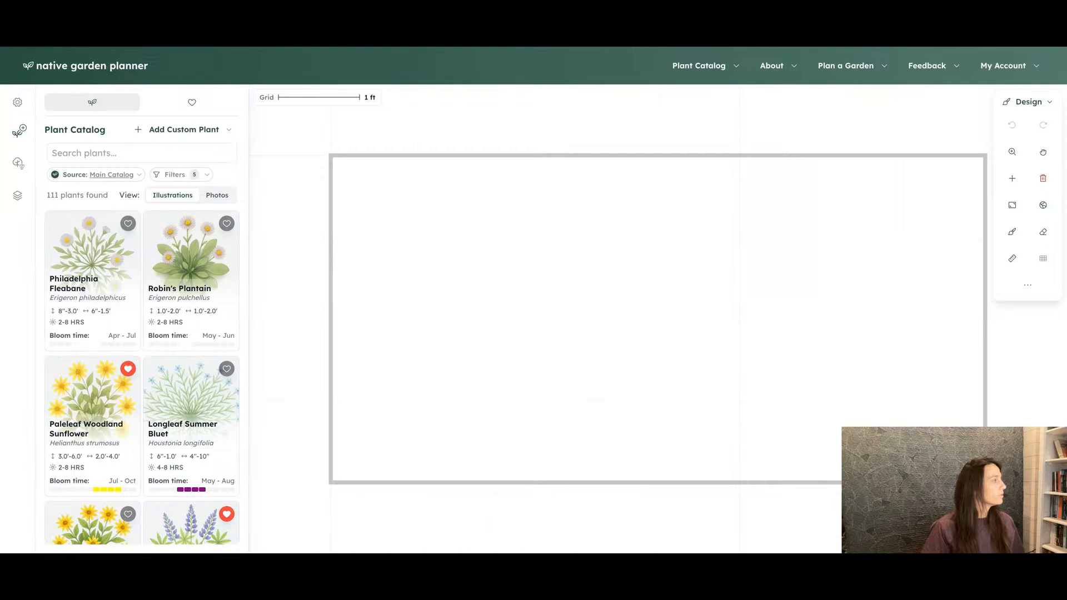
{"action": "scroll", "coordinate": [142, 356], "scroll_direction": "down", "scroll_amount": 3}
{"action": "scroll", "coordinate": [142, 356], "scroll_direction": "up", "scroll_amount": 3}
{"action": "left_click_drag", "start_coordinate": [46, 195], "coordinate": [109, 195]}
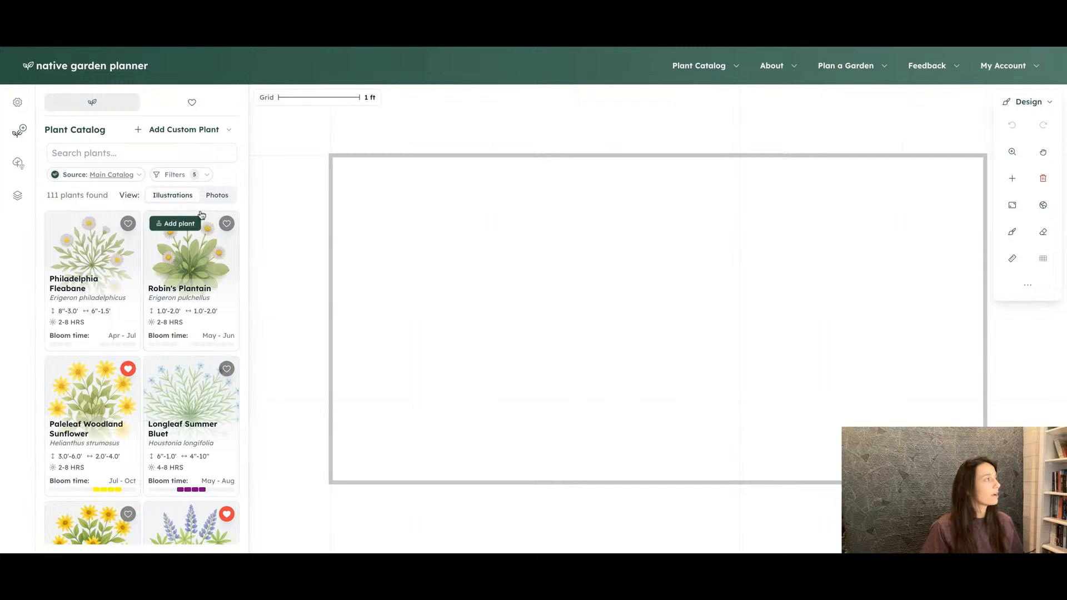
{"action": "mouse_move", "coordinate": [180, 267]}
{"action": "left_click", "coordinate": [215, 196]}
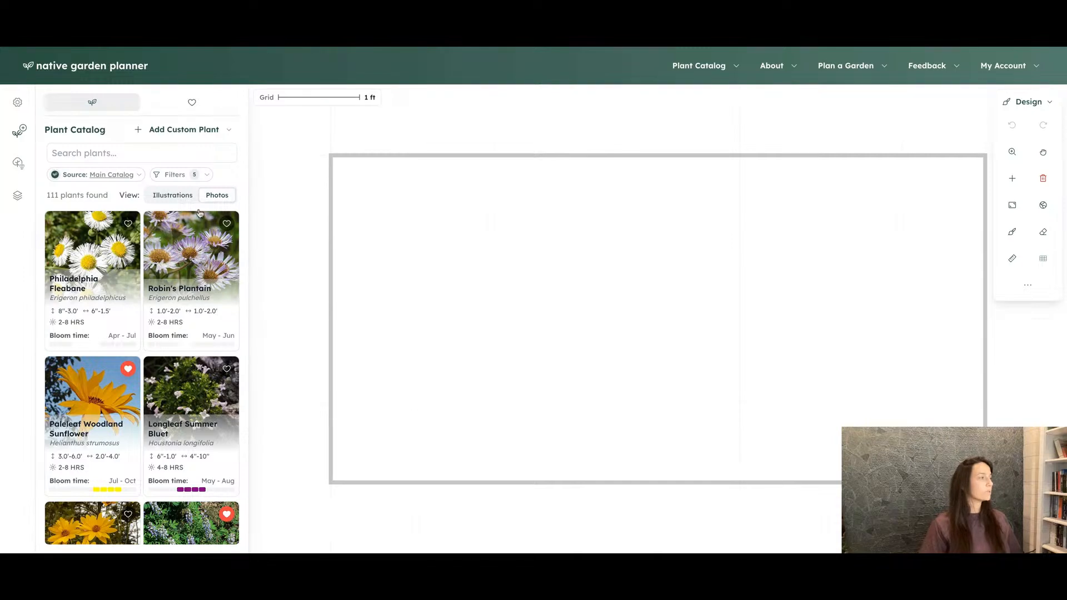
{"action": "mouse_move", "coordinate": [136, 301]}
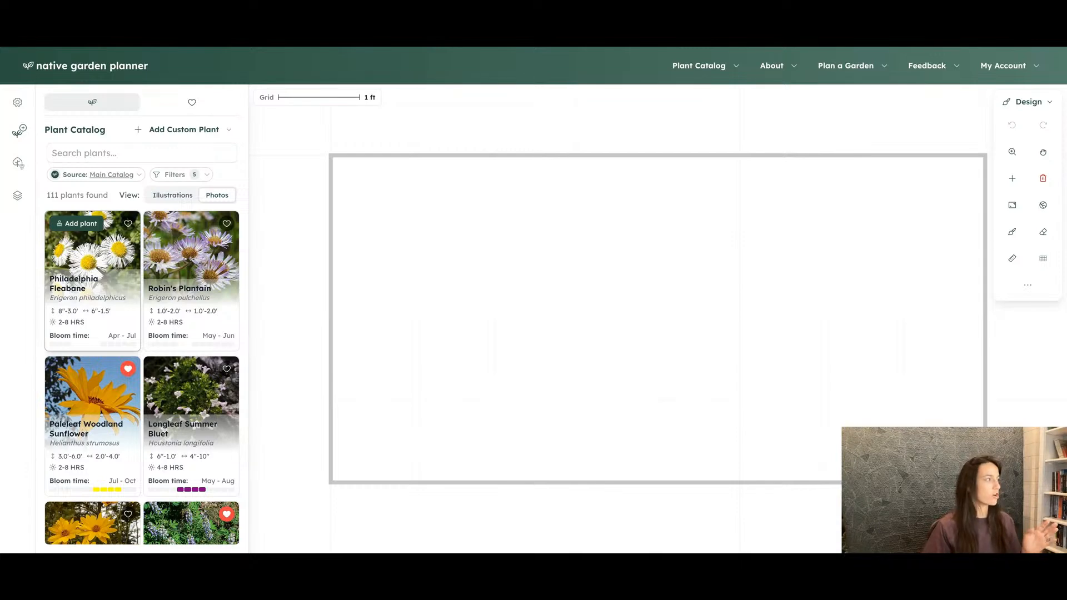
{"action": "left_click", "coordinate": [160, 201]}
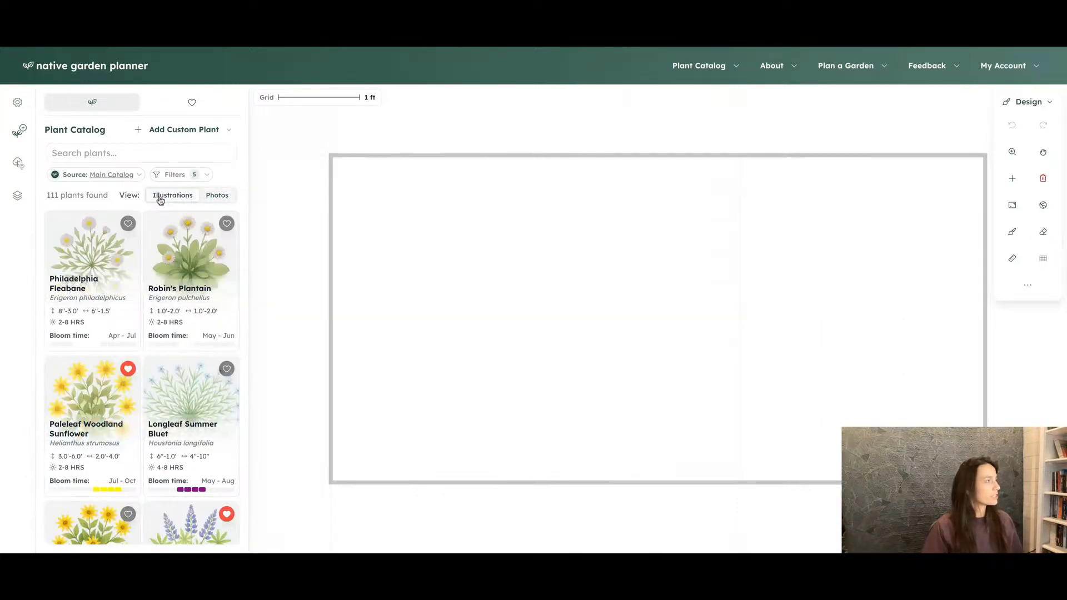
Step: Filter the plant catalog to heights of 2' - 4' and 4' - 8'
{"action": "left_click", "coordinate": [196, 176]}
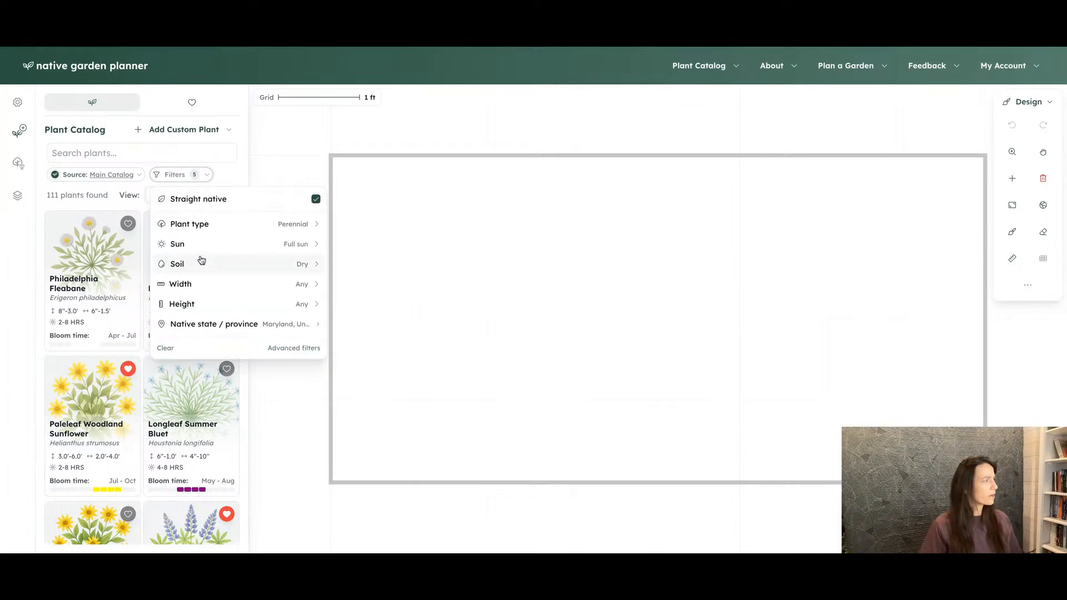
{"action": "mouse_move", "coordinate": [202, 304]}
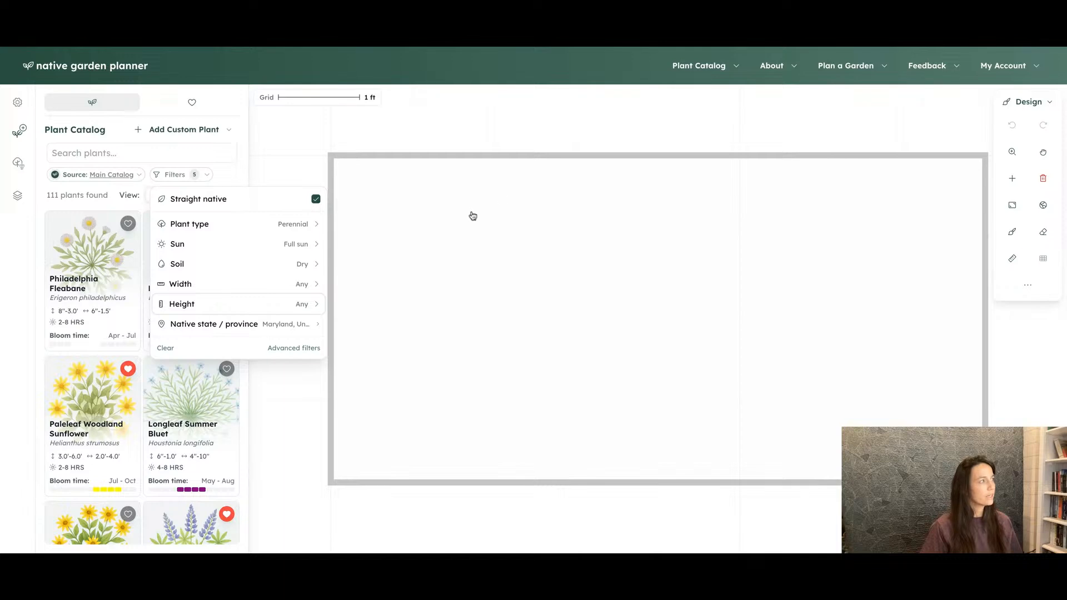
{"action": "mouse_move", "coordinate": [283, 309]}
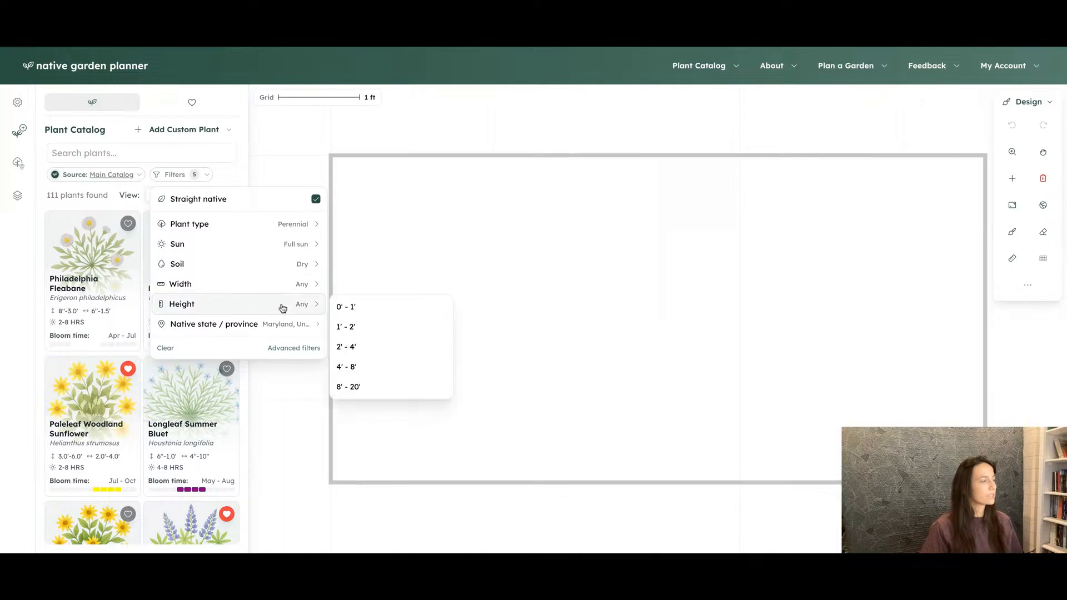
{"action": "left_click", "coordinate": [366, 369]}
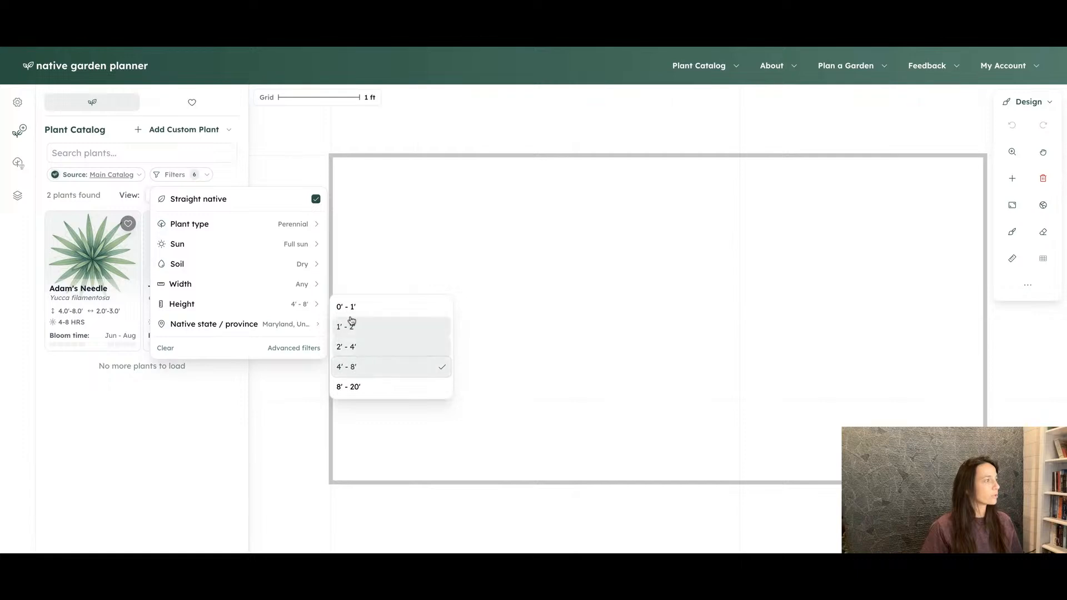
{"action": "left_click", "coordinate": [370, 348]}
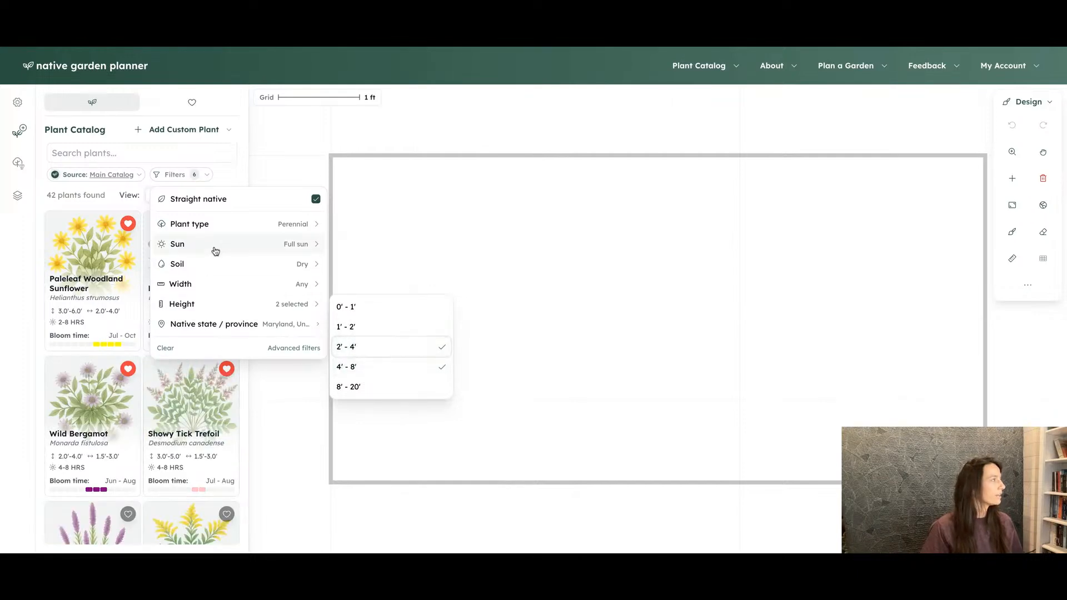
{"action": "left_click", "coordinate": [223, 179]}
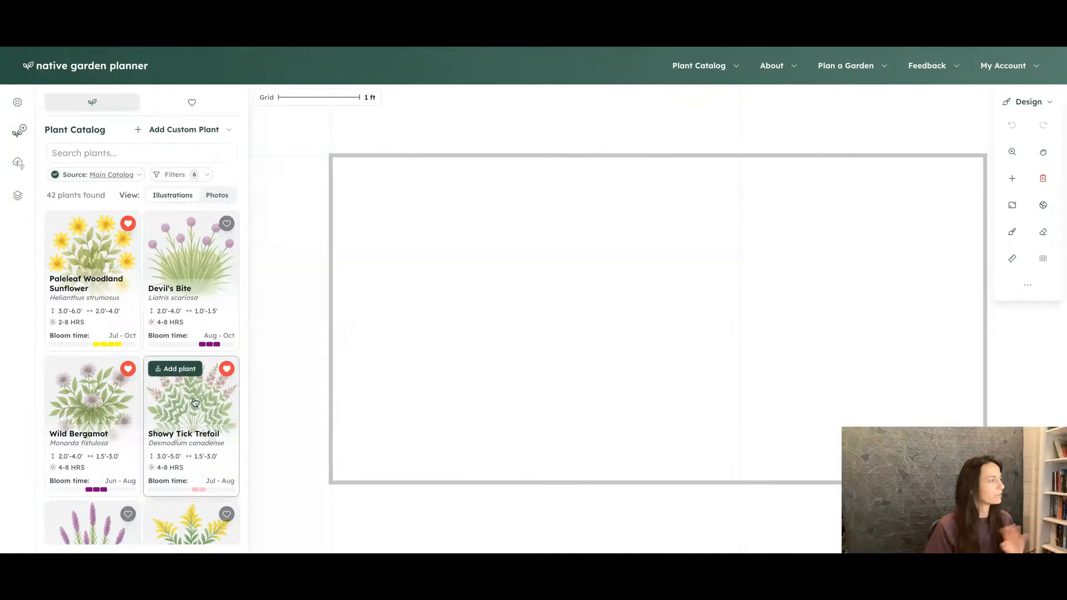
Step: Browse the height-filtered perennials in the catalog and briefly check Eastern Bluestar's plant details
{"action": "mouse_move", "coordinate": [171, 391]}
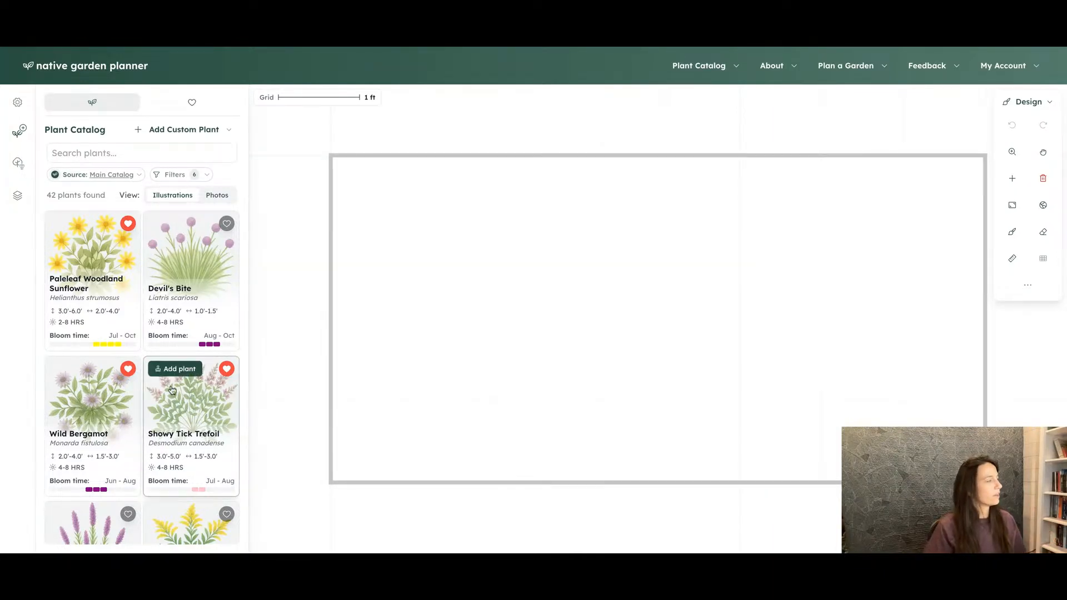
{"action": "scroll", "coordinate": [172, 391], "scroll_direction": "down", "scroll_amount": 3}
{"action": "scroll", "coordinate": [173, 391], "scroll_direction": "up", "scroll_amount": 2}
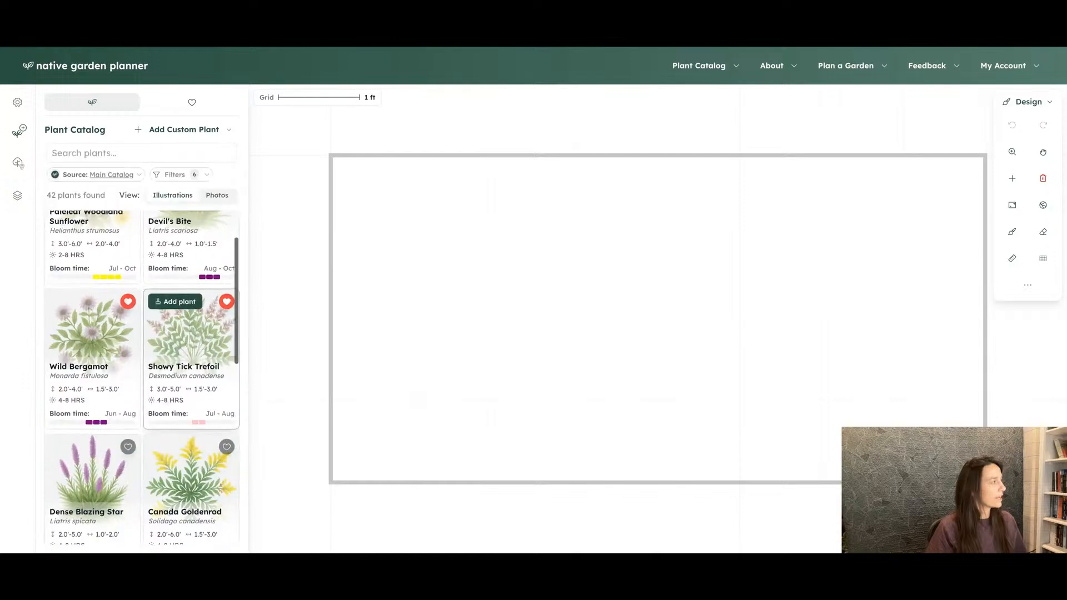
{"action": "scroll", "coordinate": [173, 384], "scroll_direction": "up", "scroll_amount": 1}
{"action": "scroll", "coordinate": [172, 383], "scroll_direction": "down", "scroll_amount": 4}
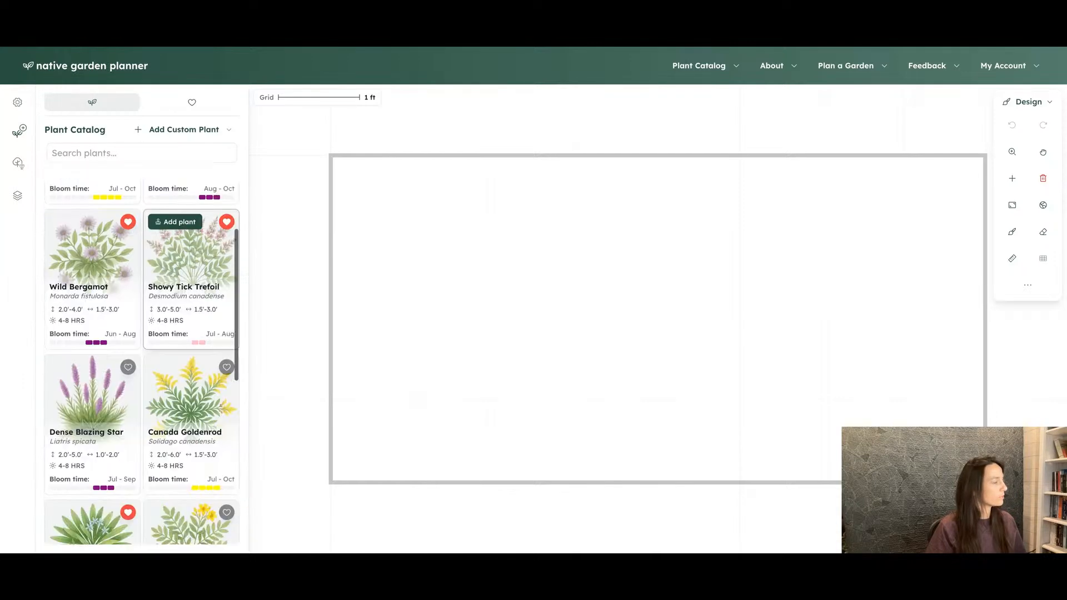
{"action": "scroll", "coordinate": [189, 306], "scroll_direction": "down", "scroll_amount": 2}
{"action": "scroll", "coordinate": [109, 404], "scroll_direction": "up", "scroll_amount": 2}
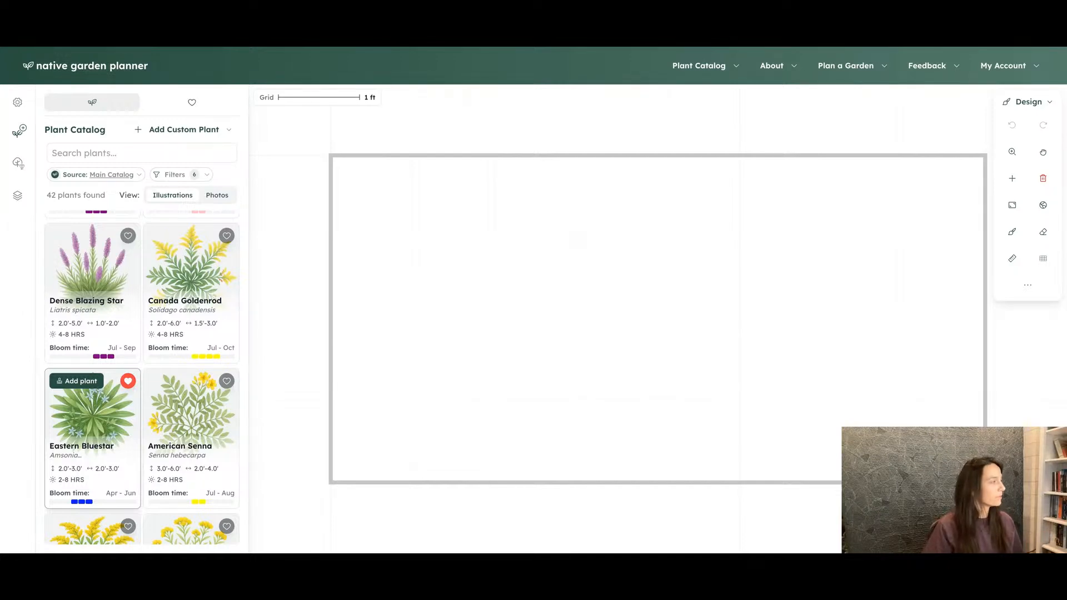
{"action": "left_click", "coordinate": [116, 395]}
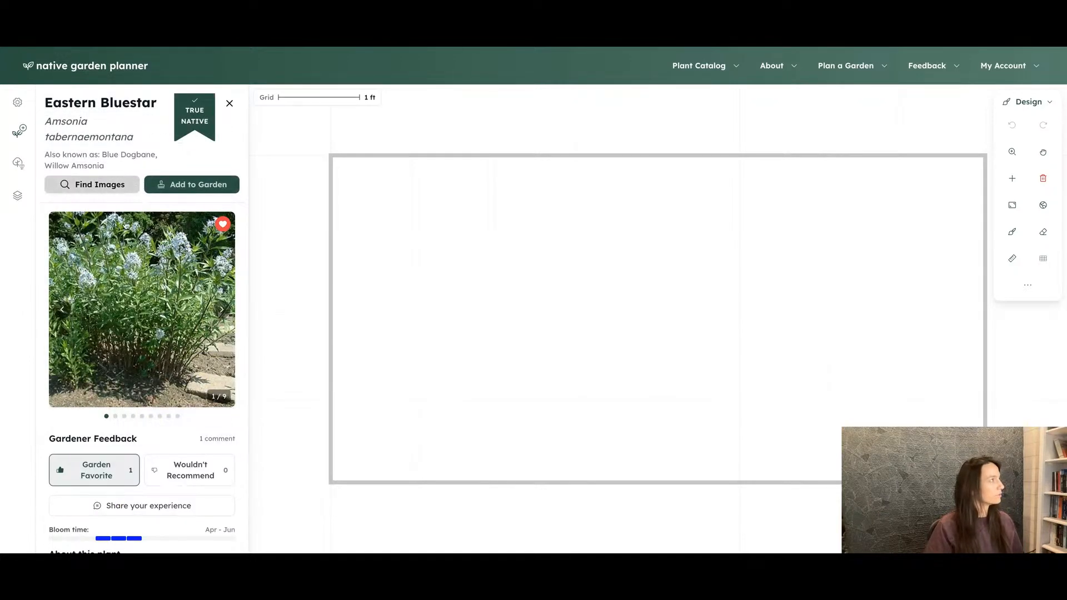
{"action": "left_click", "coordinate": [229, 104]}
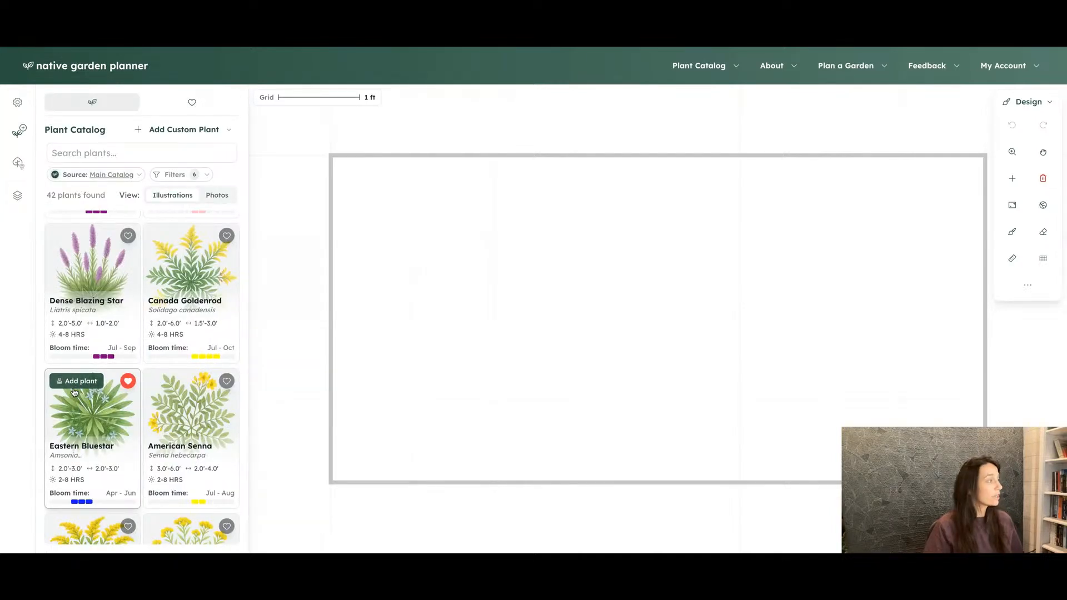
Step: Examine Eastern Bluestar's bloom time, description, size, growing conditions, wildlife benefits, warnings, native regions, hardiness zones and gardener comments
{"action": "left_click", "coordinate": [109, 443]}
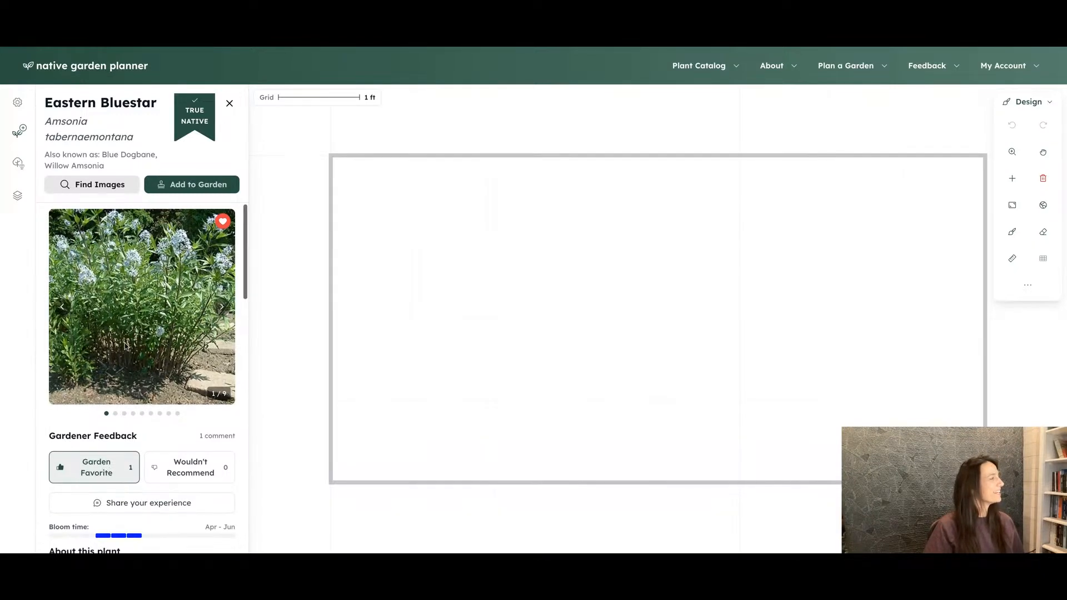
{"action": "scroll", "coordinate": [179, 352], "scroll_direction": "down", "scroll_amount": 3}
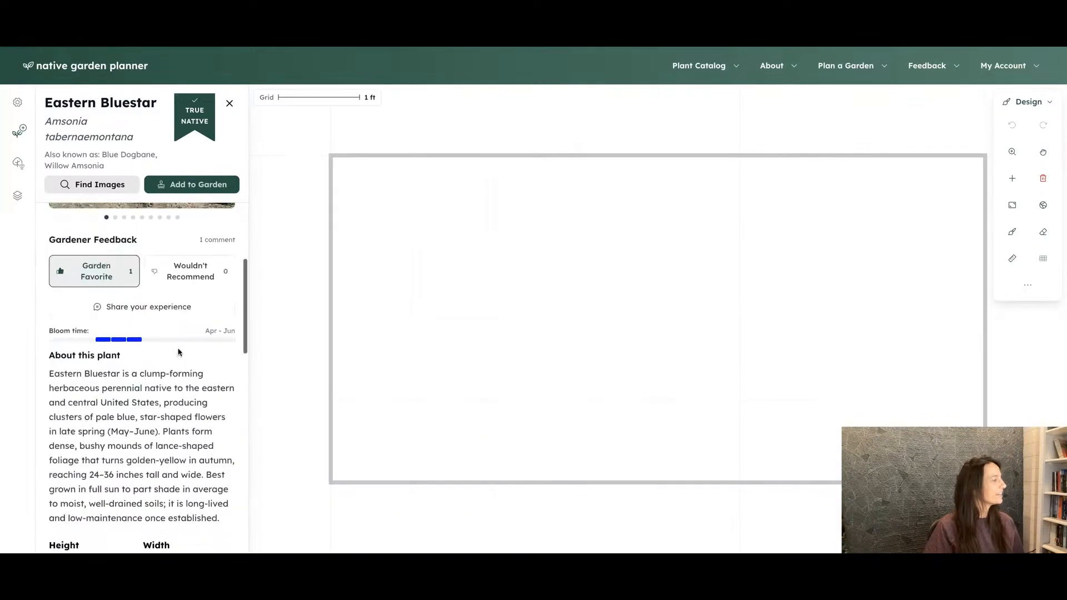
{"action": "scroll", "coordinate": [179, 352], "scroll_direction": "down", "scroll_amount": 1}
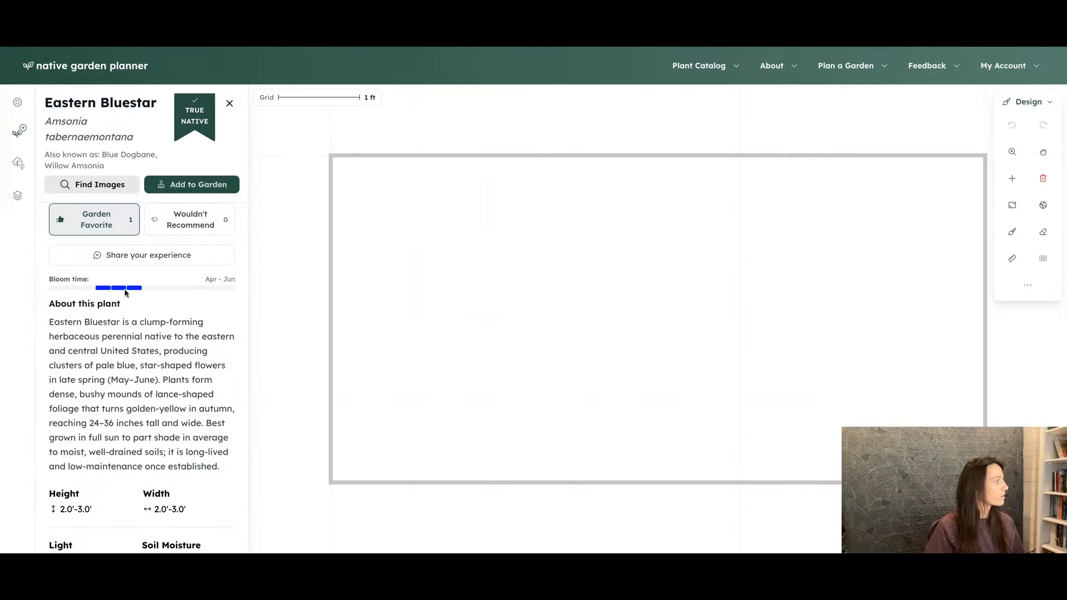
{"action": "scroll", "coordinate": [118, 331], "scroll_direction": "down", "scroll_amount": 1}
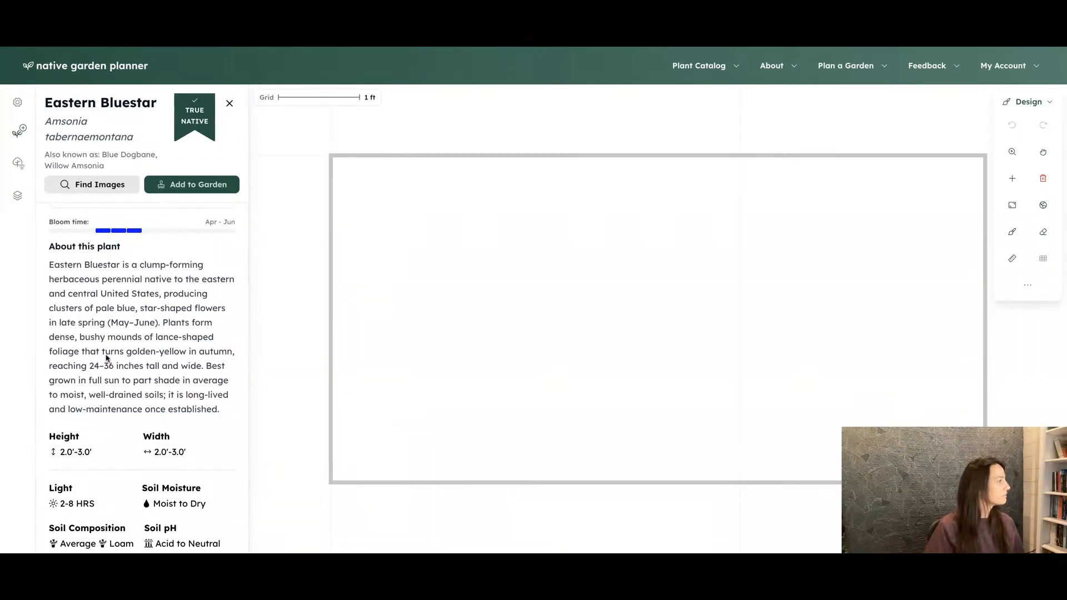
{"action": "scroll", "coordinate": [106, 356], "scroll_direction": "down", "scroll_amount": 2}
{"action": "scroll", "coordinate": [100, 389], "scroll_direction": "down", "scroll_amount": 4}
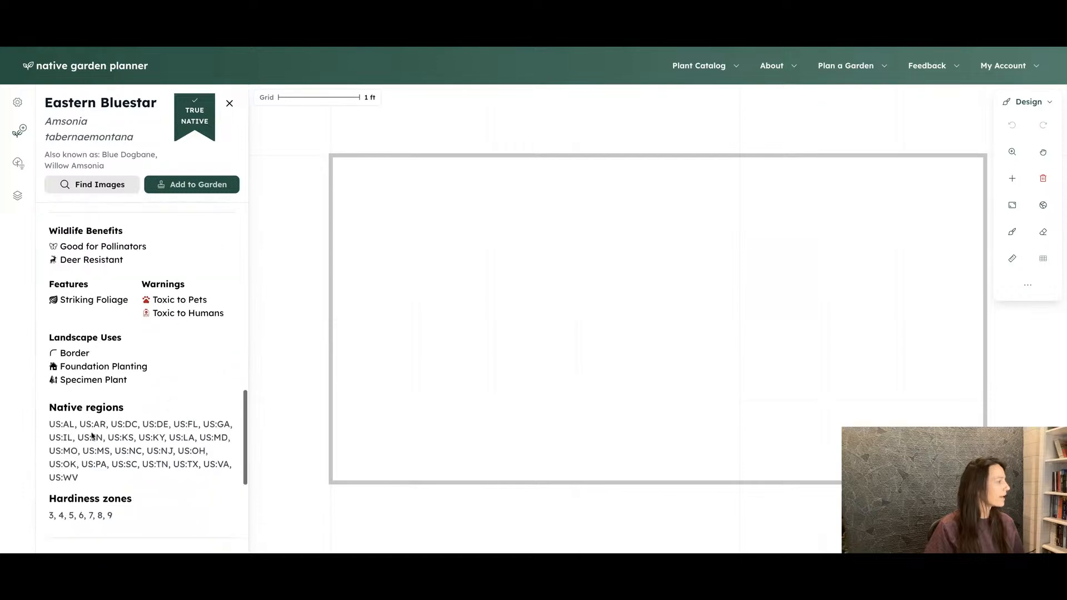
{"action": "scroll", "coordinate": [93, 436], "scroll_direction": "down", "scroll_amount": 2}
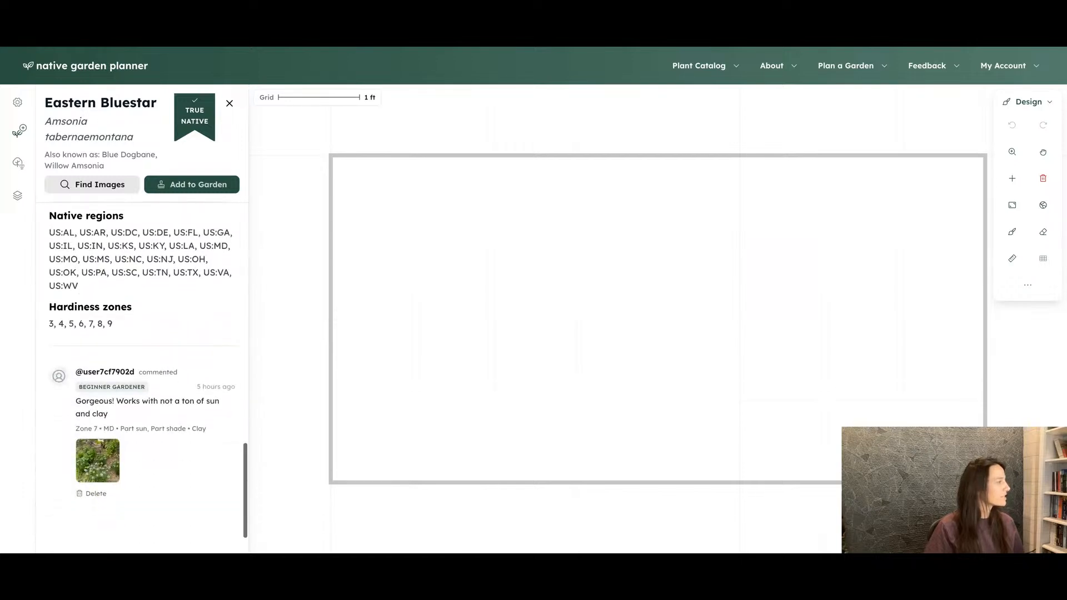
{"action": "scroll", "coordinate": [148, 378], "scroll_direction": "up", "scroll_amount": 1}
{"action": "scroll", "coordinate": [95, 471], "scroll_direction": "down", "scroll_amount": 1}
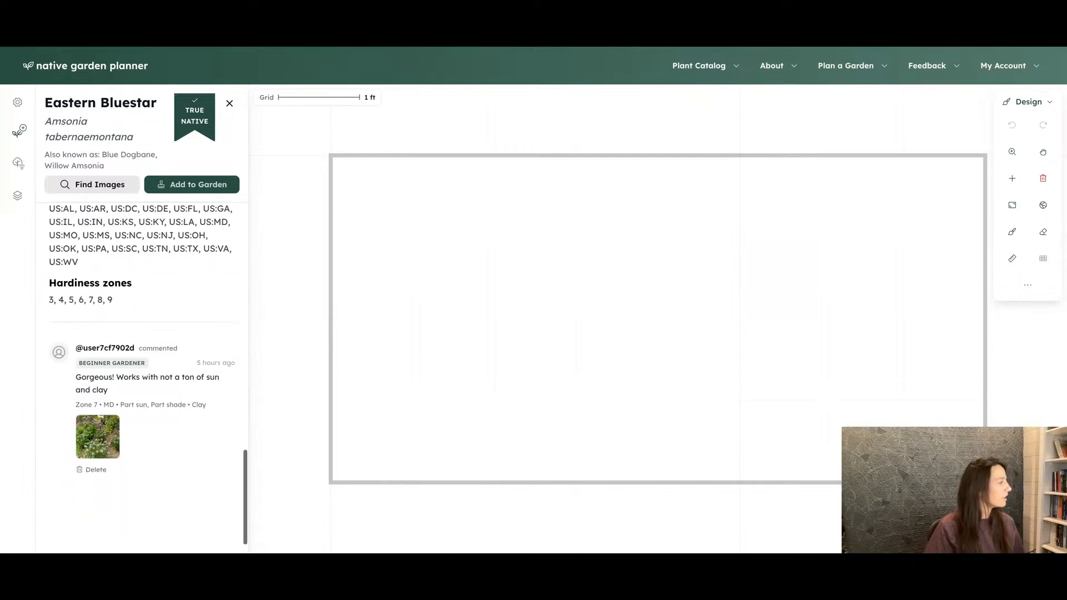
{"action": "scroll", "coordinate": [96, 471], "scroll_direction": "up", "scroll_amount": 3}
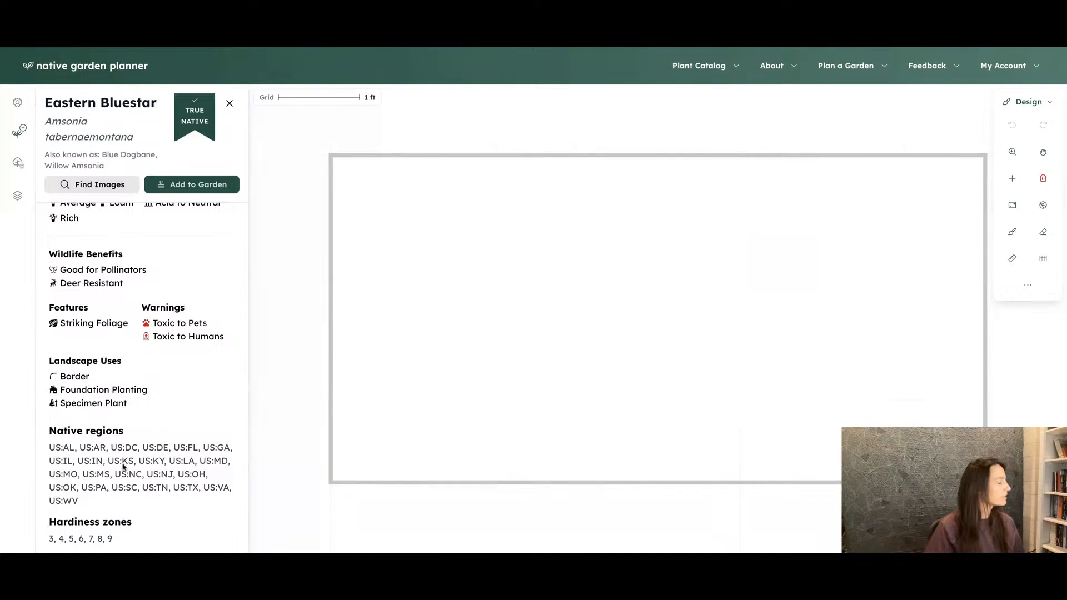
{"action": "scroll", "coordinate": [124, 411], "scroll_direction": "down", "scroll_amount": 4}
{"action": "scroll", "coordinate": [124, 413], "scroll_direction": "up", "scroll_amount": 2}
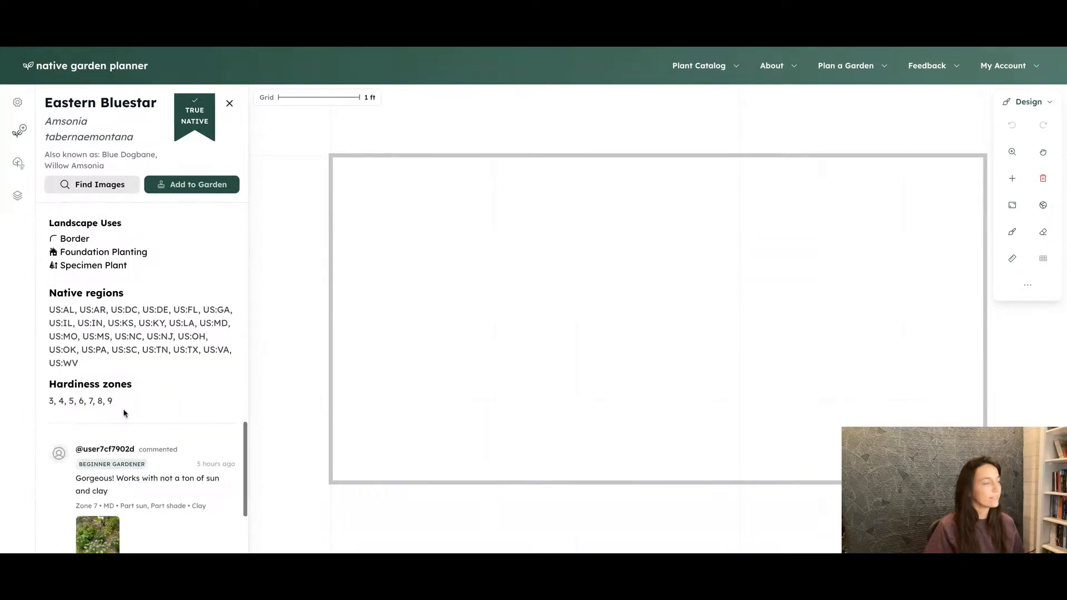
{"action": "scroll", "coordinate": [125, 413], "scroll_direction": "up", "scroll_amount": 2}
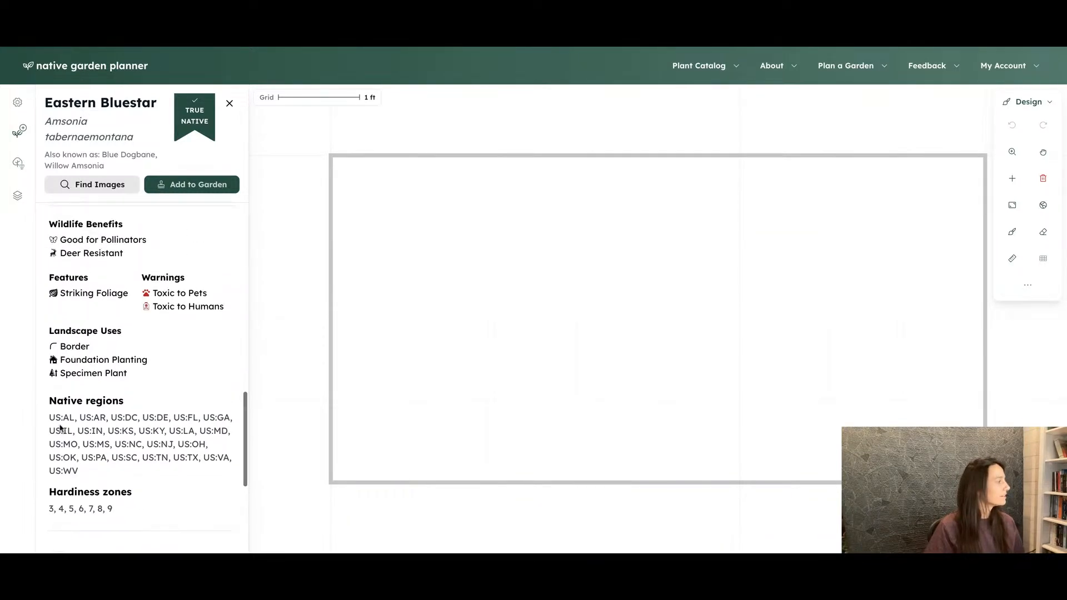
{"action": "scroll", "coordinate": [97, 448], "scroll_direction": "up", "scroll_amount": 6}
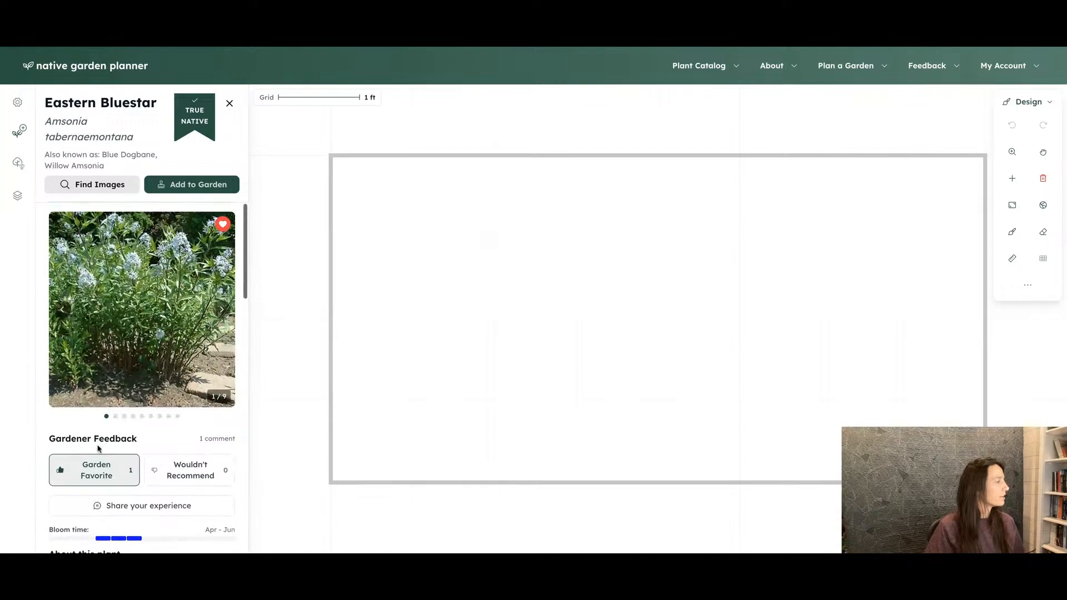
Step: Place one Eastern Bluestar near the upper-right corner of the garden bed and show the grid
{"action": "left_click", "coordinate": [191, 187]}
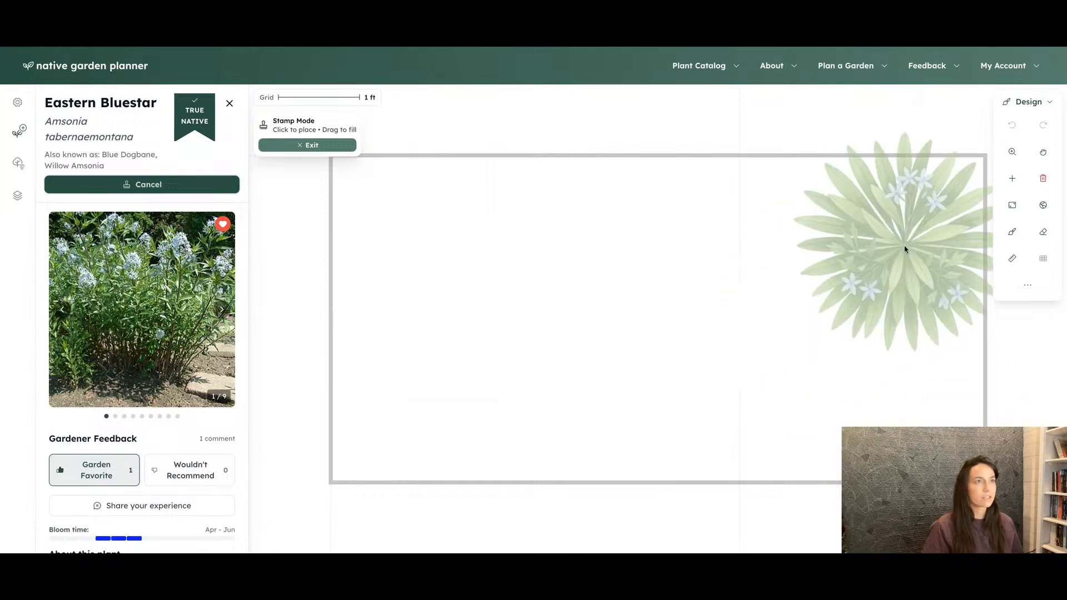
{"action": "left_click", "coordinate": [895, 231]}
{"action": "key", "text": "g"}
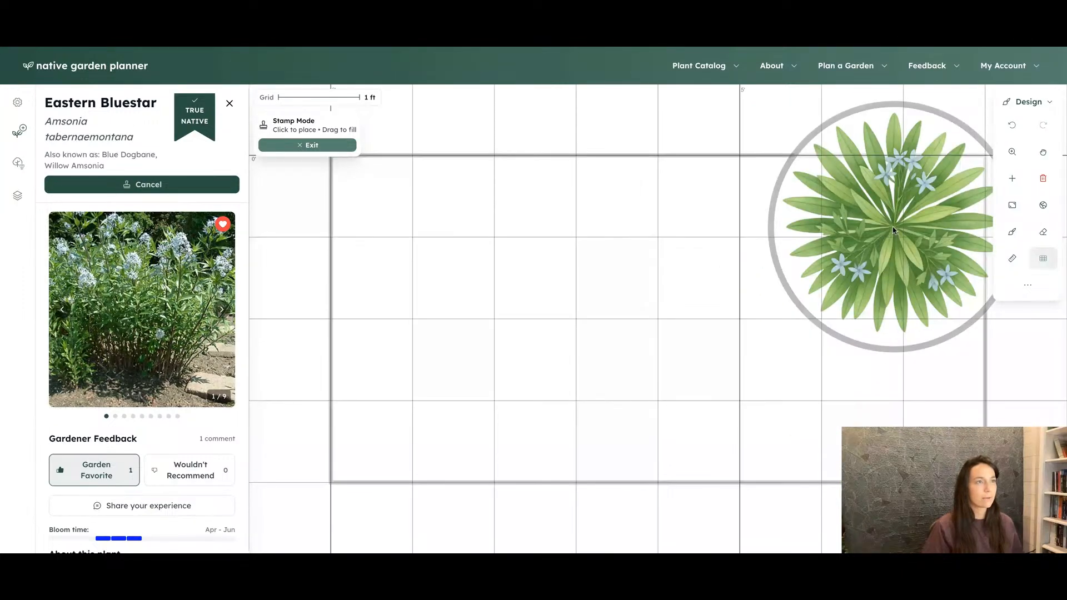
{"action": "key", "text": "Escape"}
Step: Select the placed Eastern Bluestar and view its editable plant properties and its plant information
{"action": "left_click", "coordinate": [882, 200]}
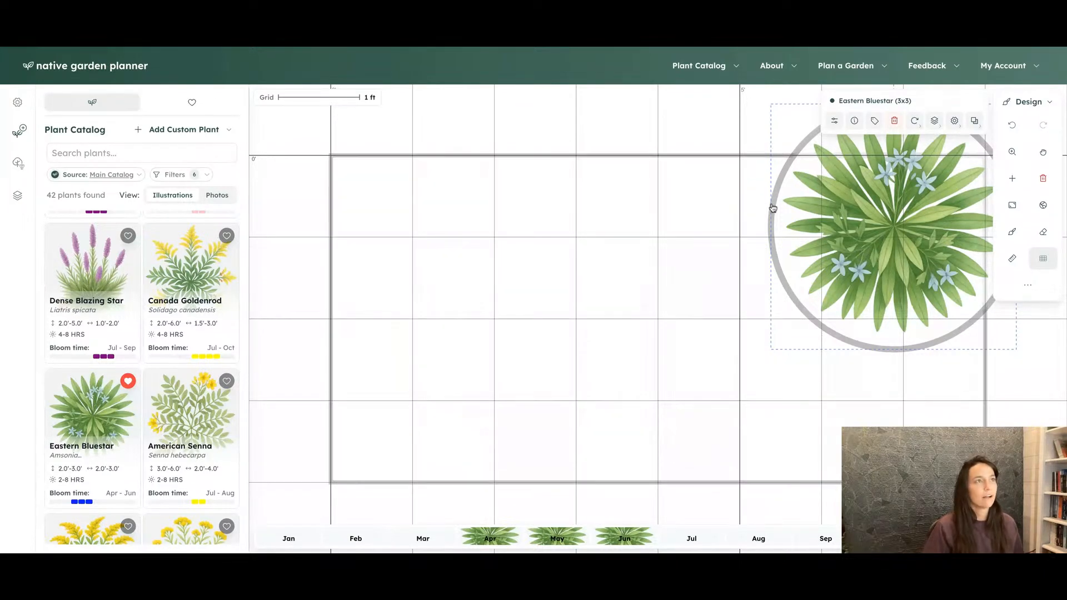
{"action": "left_click", "coordinate": [692, 203]}
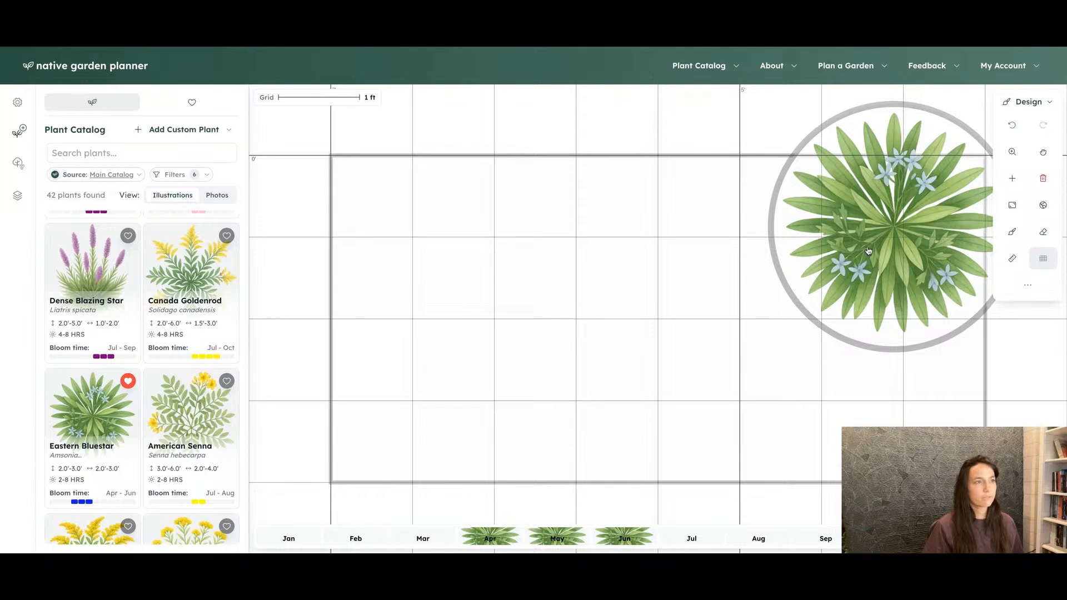
{"action": "left_click", "coordinate": [847, 224]}
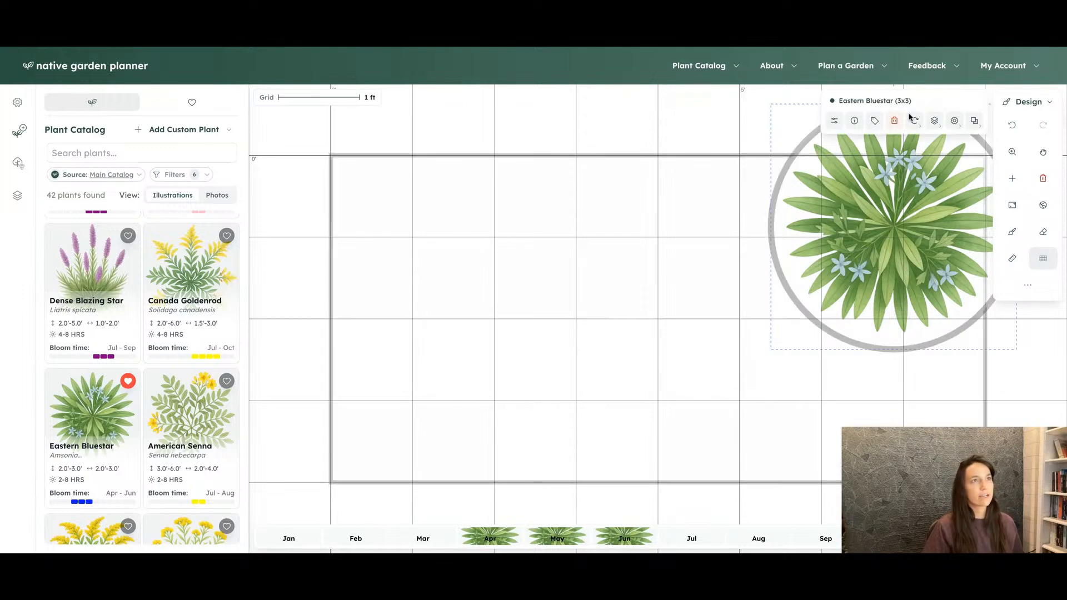
{"action": "left_click", "coordinate": [835, 123]}
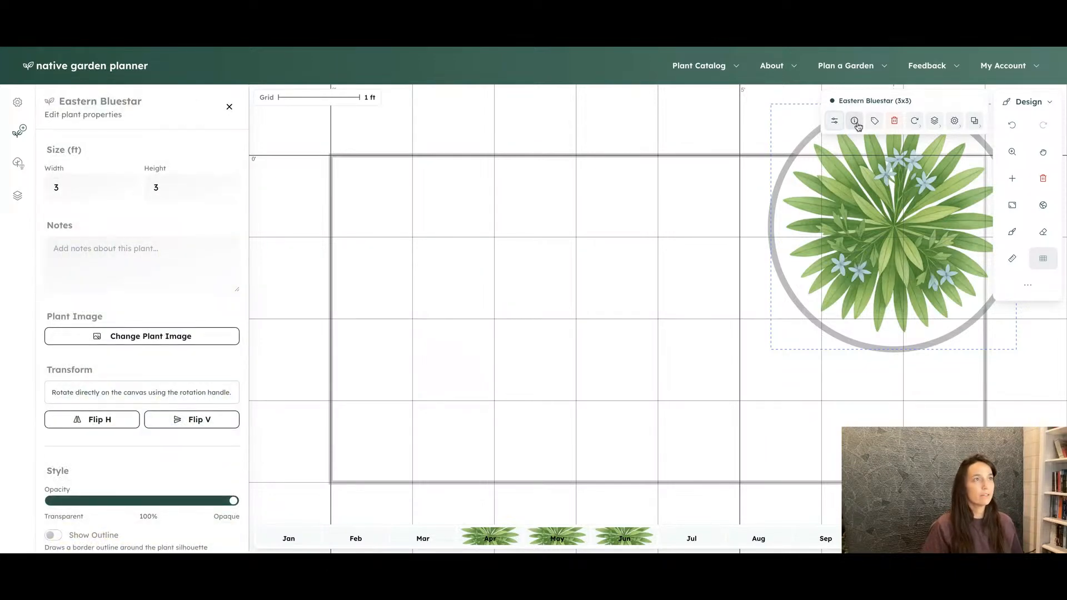
{"action": "left_click", "coordinate": [856, 122]}
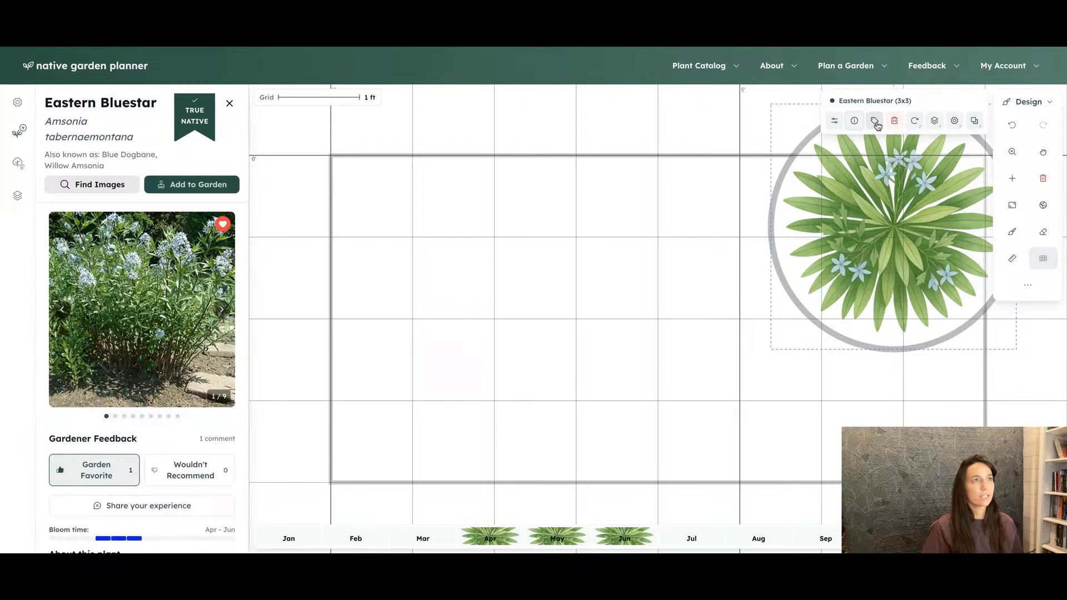
Step: View the layer assignment and stacking-order options for the selected Eastern Bluestar
{"action": "left_click", "coordinate": [935, 122]}
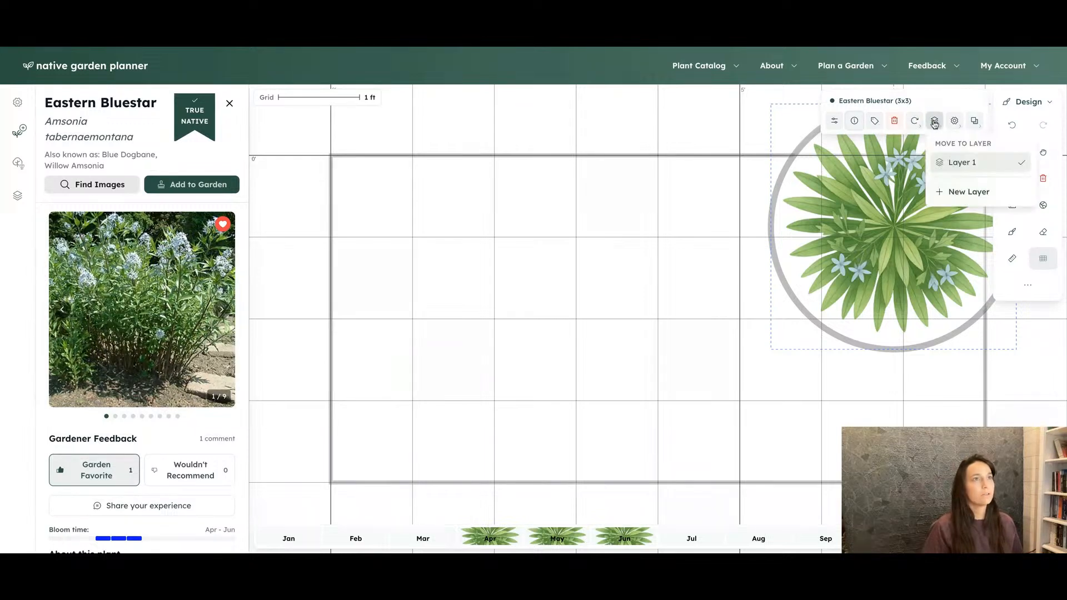
{"action": "left_click", "coordinate": [976, 123]}
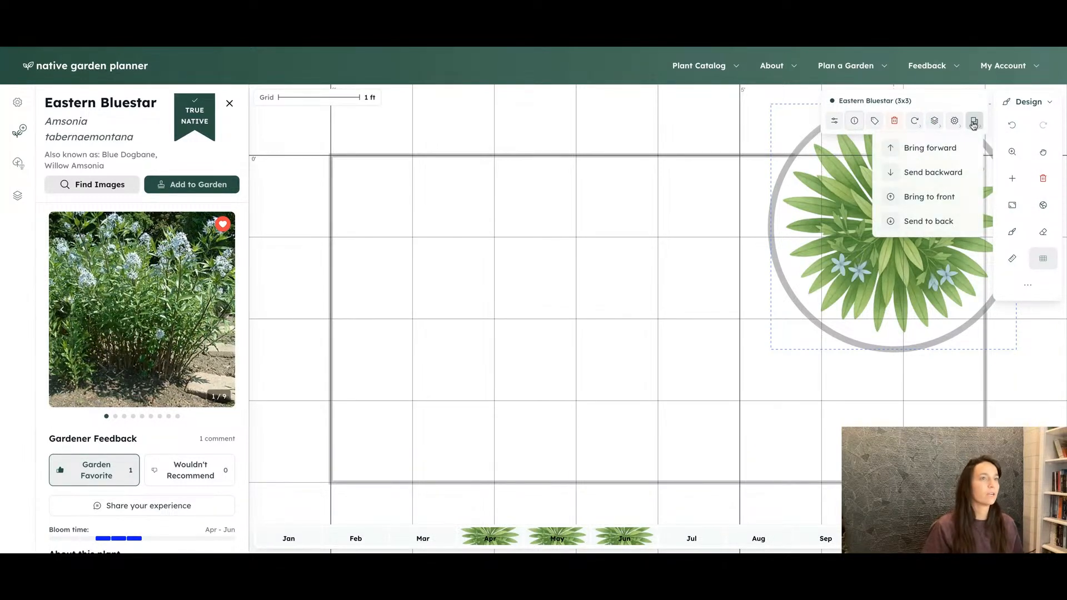
Step: Place a second Eastern Bluestar in the bed just left of the first, starting from the selected plant
{"action": "left_click", "coordinate": [955, 123]}
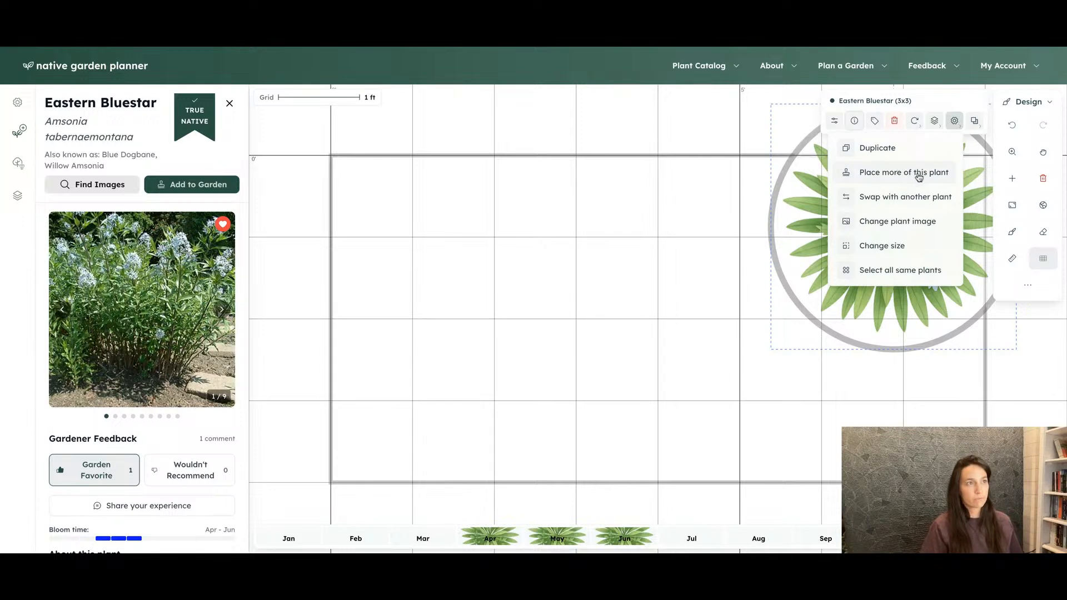
{"action": "left_click", "coordinate": [901, 172]}
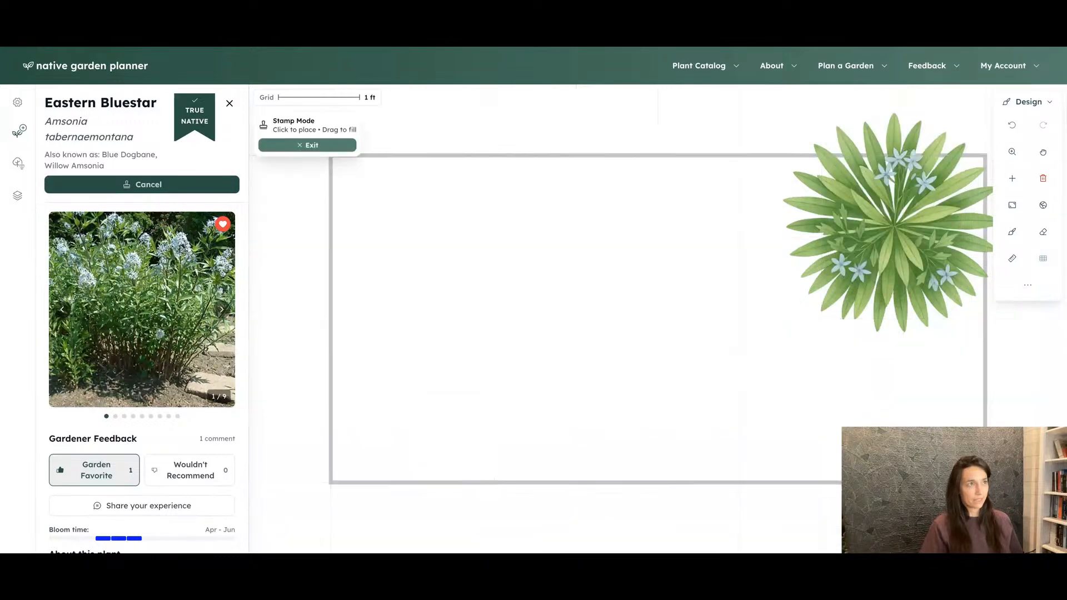
{"action": "left_click", "coordinate": [714, 238]}
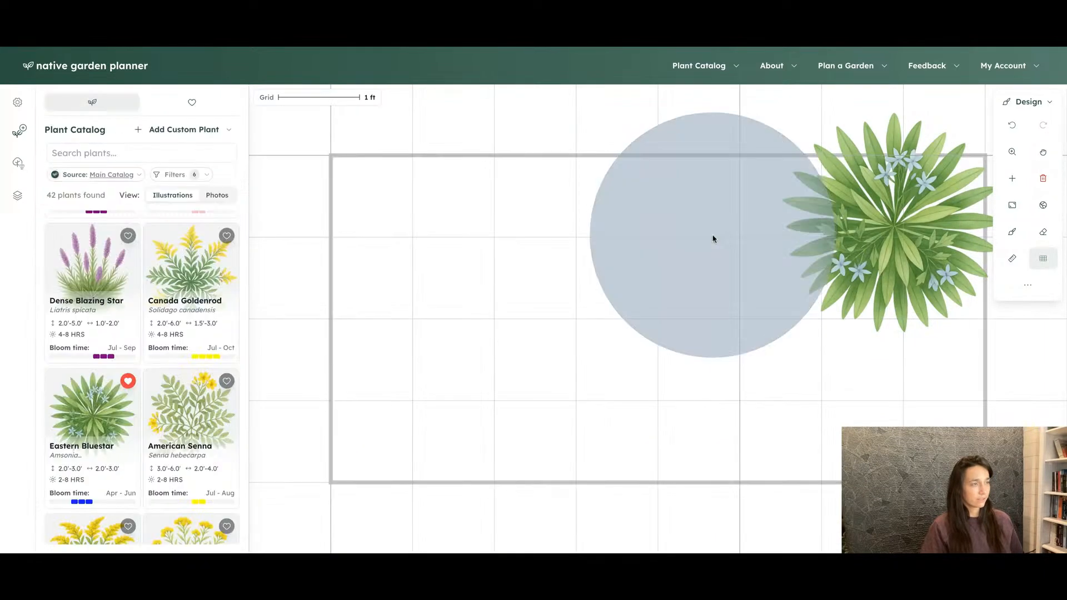
Step: Swap the second Eastern Bluestar with Canada Goldenrod from the catalog
{"action": "left_click", "coordinate": [954, 121]}
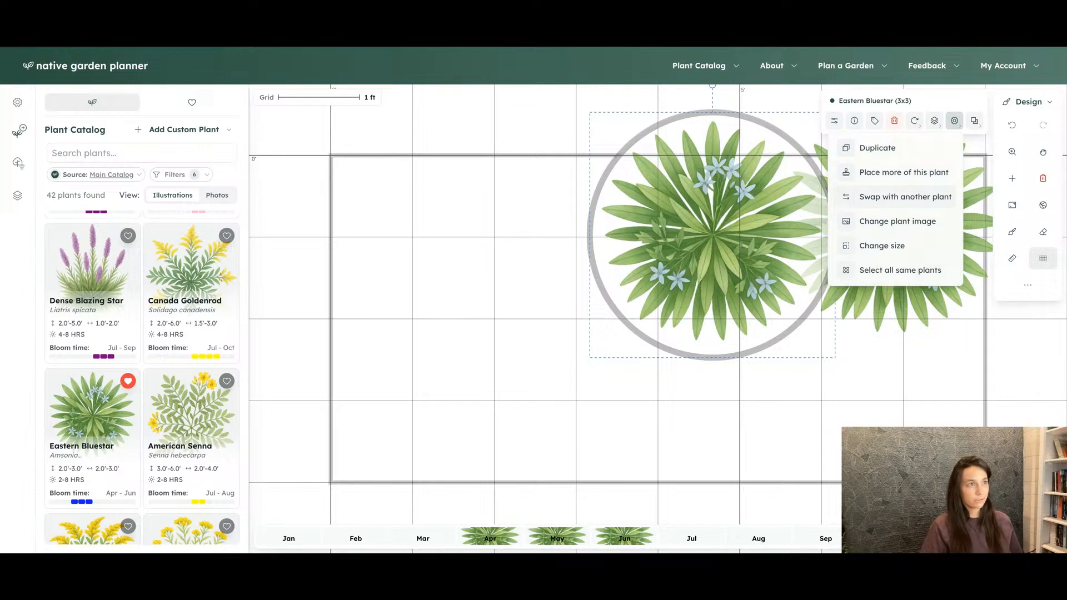
{"action": "left_click", "coordinate": [905, 197]}
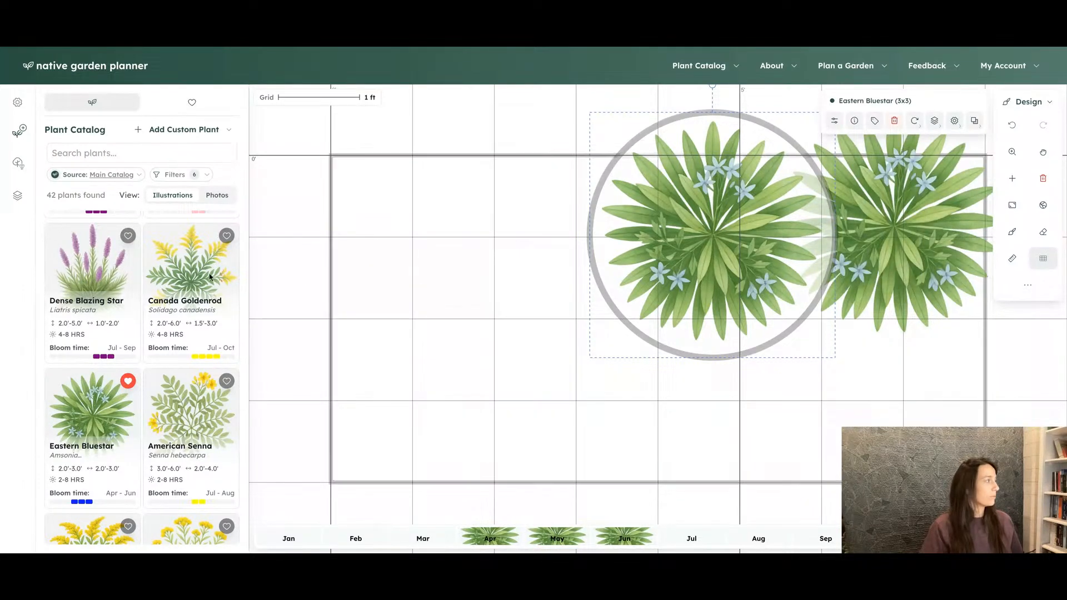
{"action": "mouse_move", "coordinate": [118, 275]}
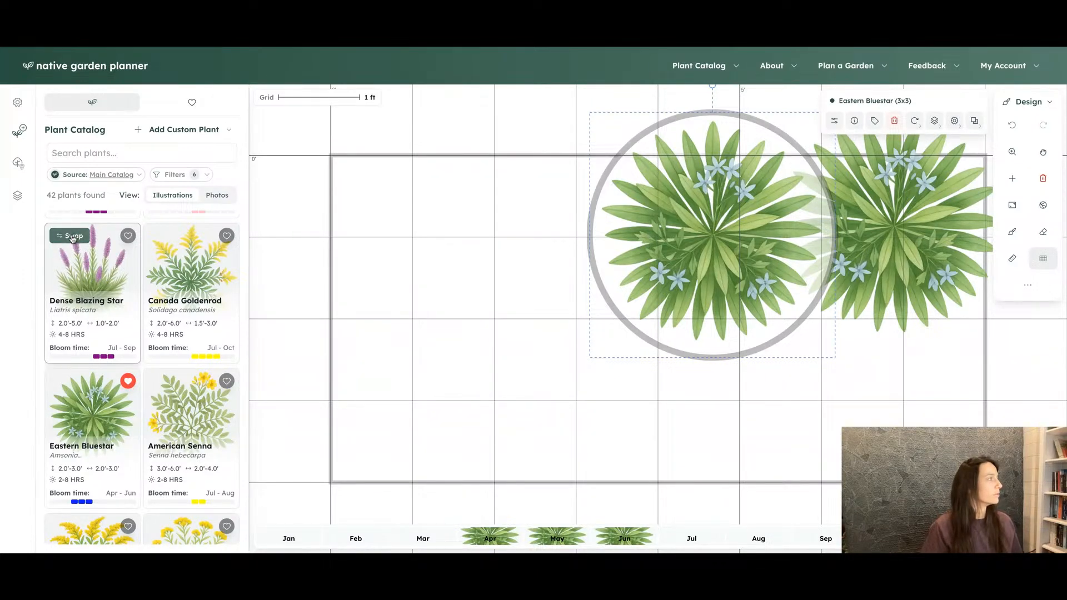
{"action": "scroll", "coordinate": [93, 313], "scroll_direction": "down", "scroll_amount": 3}
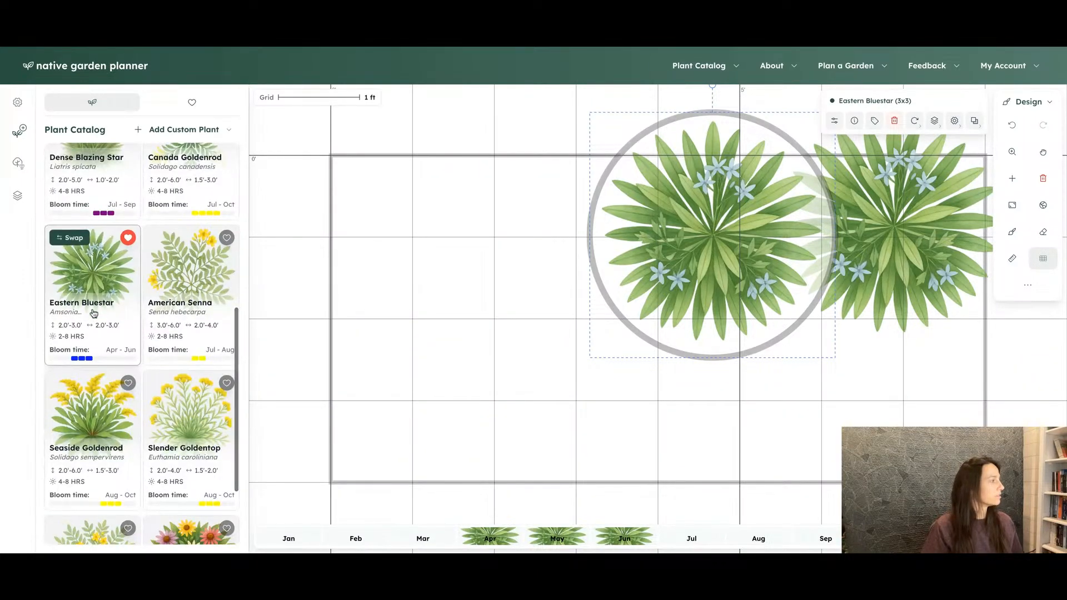
{"action": "scroll", "coordinate": [93, 313], "scroll_direction": "up", "scroll_amount": 4}
{"action": "left_click", "coordinate": [158, 298]}
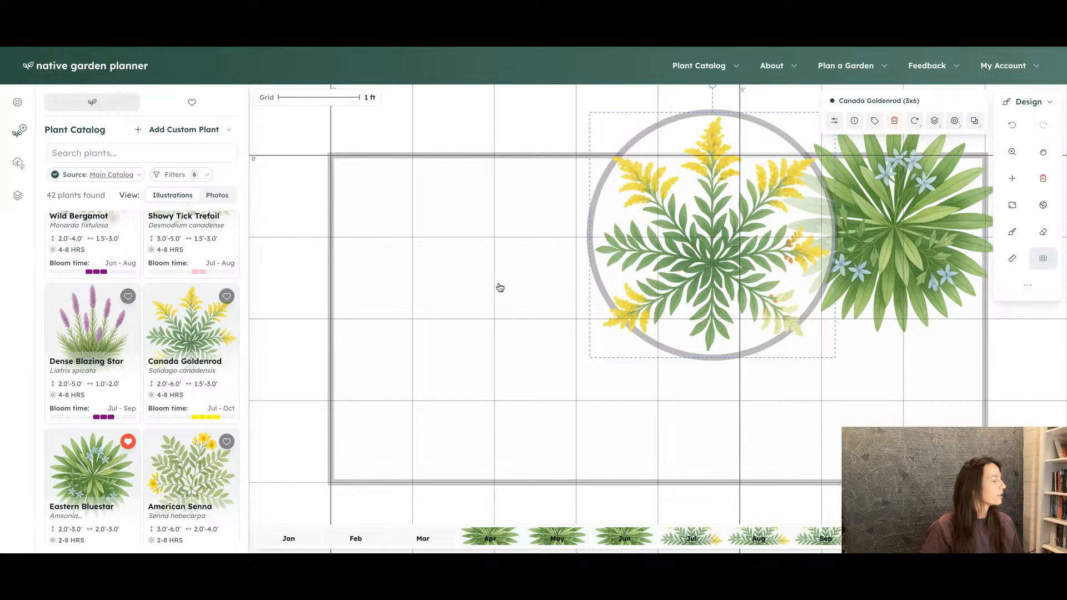
Step: Delete the Canada Goldenrod from the bed and clear the selection
{"action": "left_click", "coordinate": [513, 221]}
{"action": "left_click", "coordinate": [617, 253]}
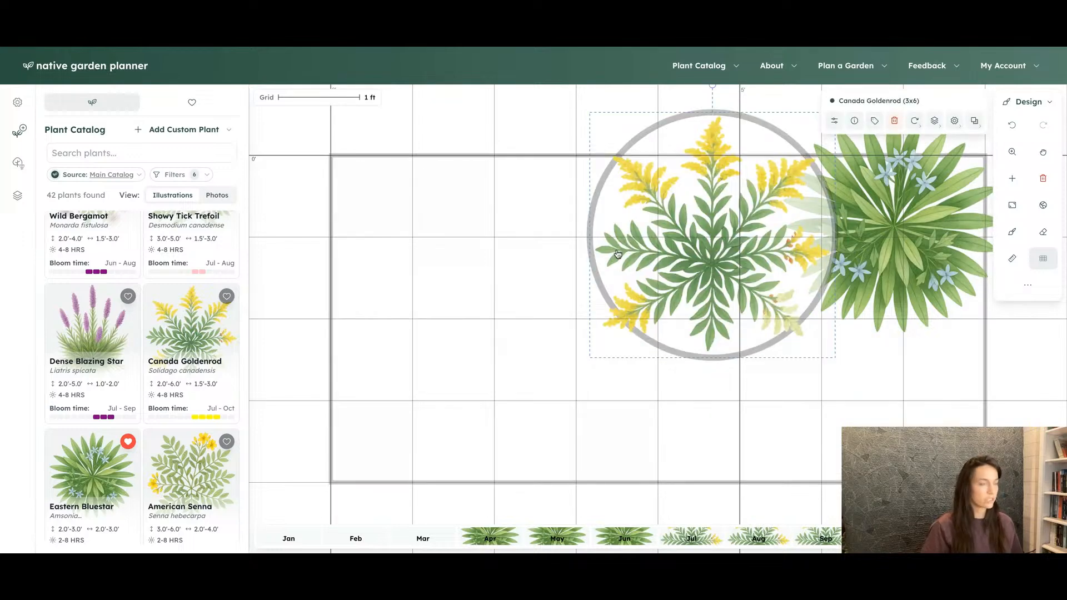
{"action": "key", "text": "Delete"}
{"action": "left_click", "coordinate": [591, 345]}
{"action": "left_click", "coordinate": [781, 256]}
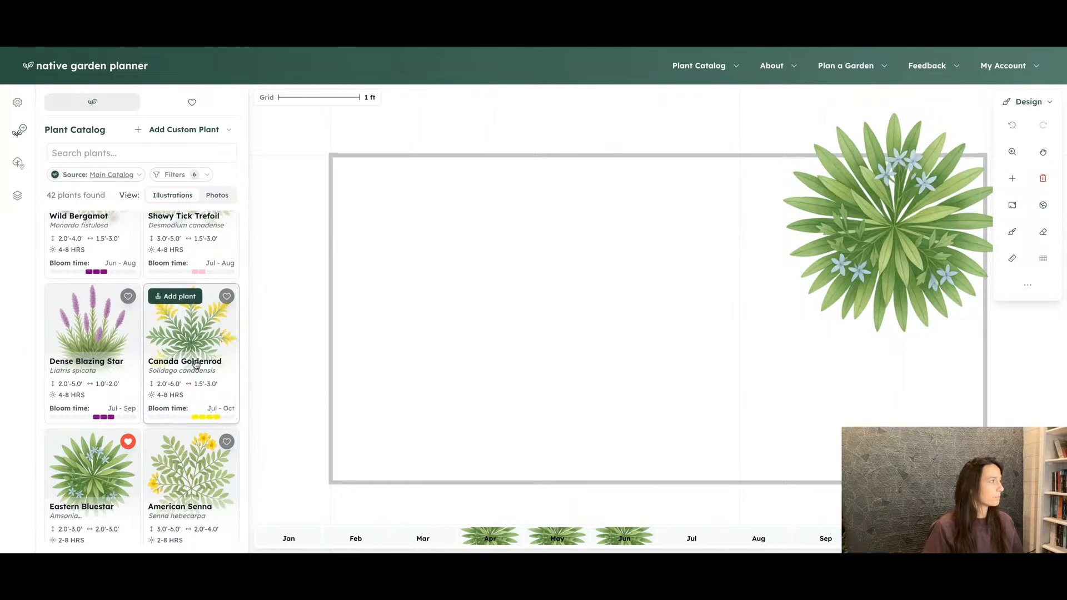
Step: Place three Wild Bergamot plants in a triangle left of Eastern Bluestar, two along the bed's upper edge and one centred below them
{"action": "scroll", "coordinate": [196, 365], "scroll_direction": "up", "scroll_amount": 1}
{"action": "scroll", "coordinate": [196, 365], "scroll_direction": "up", "scroll_amount": 2}
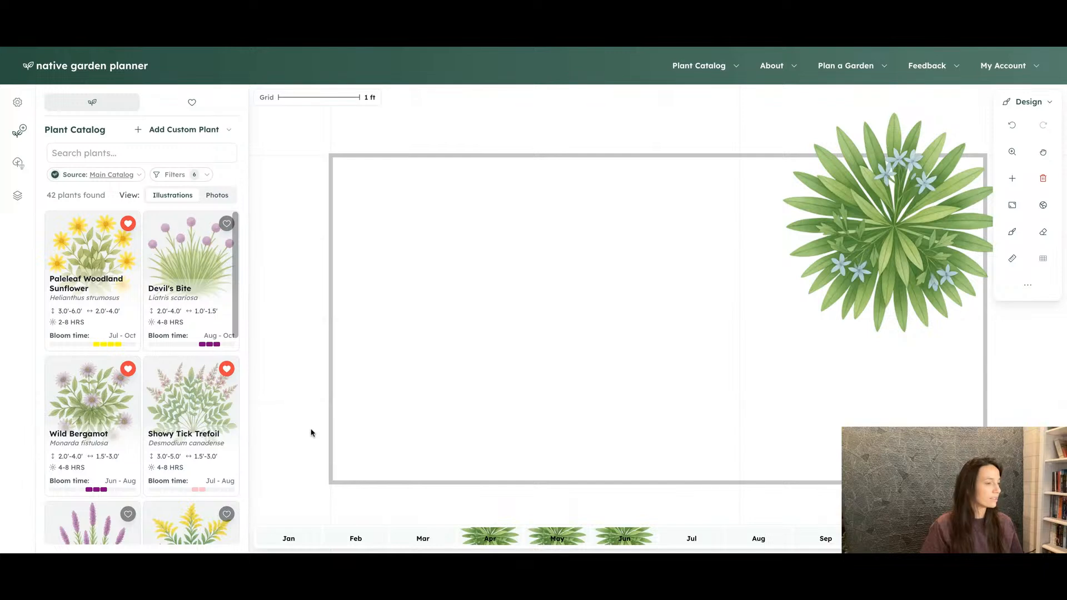
{"action": "mouse_move", "coordinate": [107, 417]}
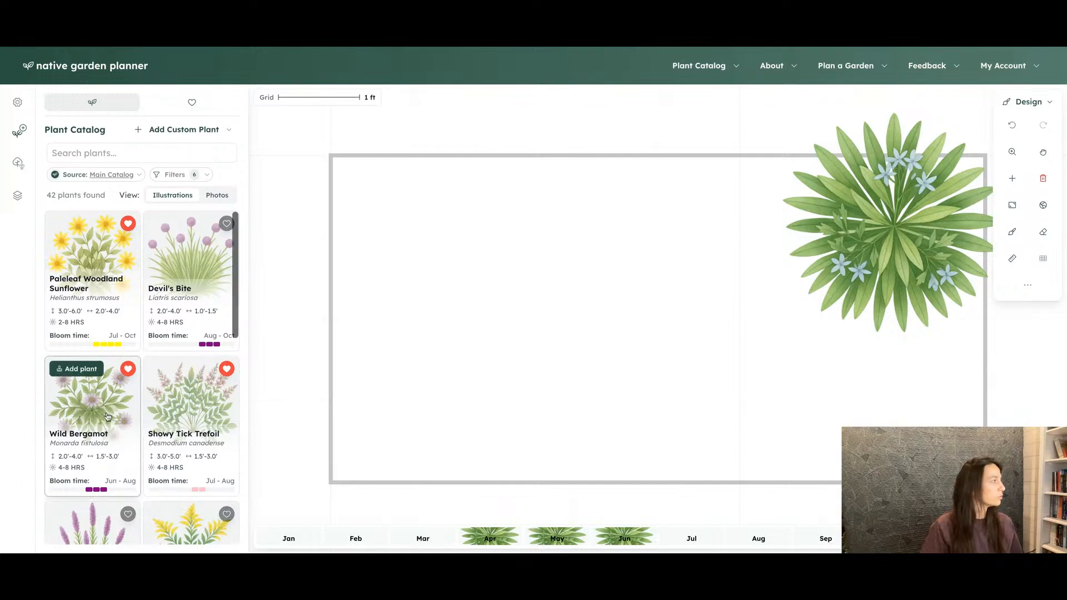
{"action": "left_click", "coordinate": [79, 369]}
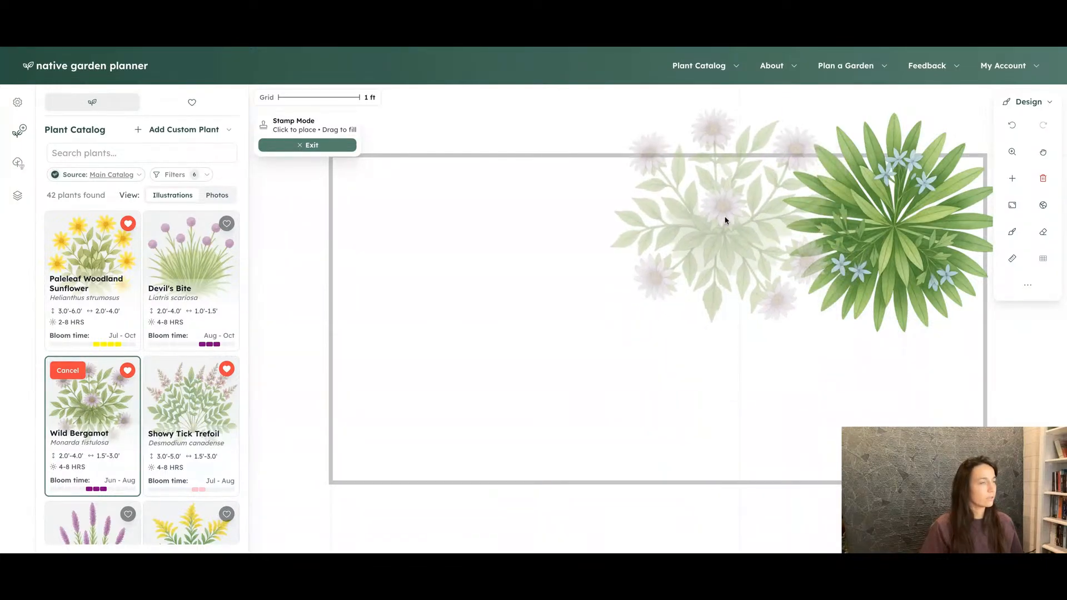
{"action": "left_click", "coordinate": [725, 218]}
{"action": "left_click", "coordinate": [526, 218]}
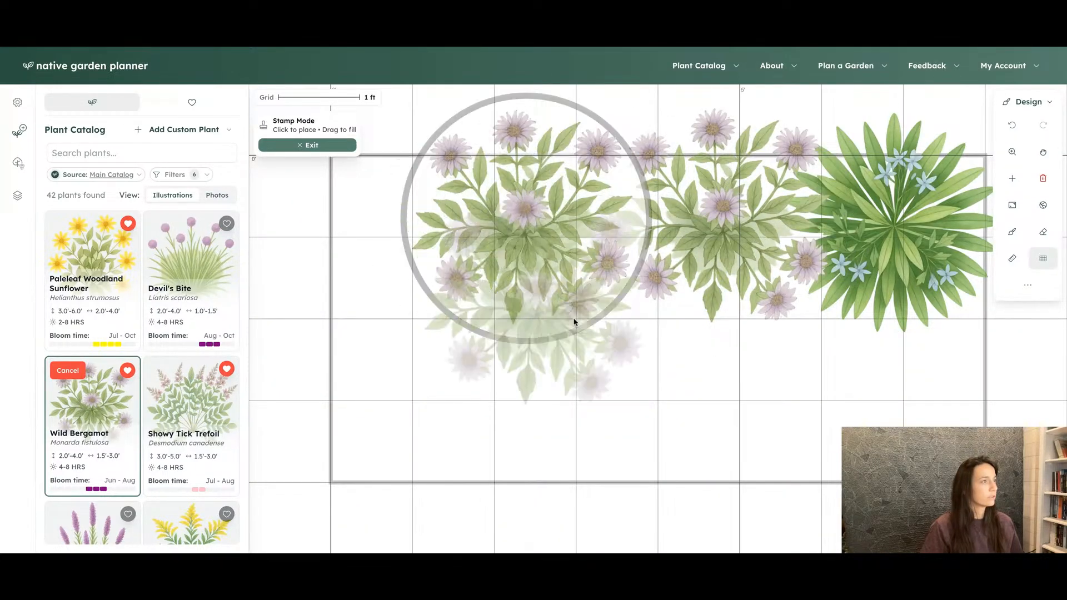
{"action": "left_click", "coordinate": [638, 362]}
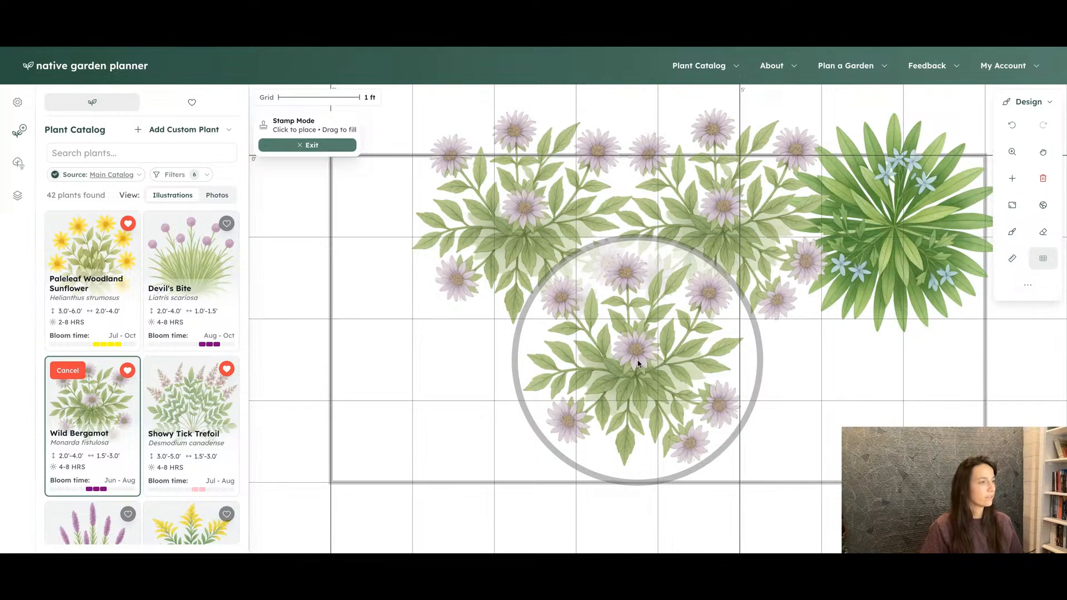
{"action": "key", "text": "Escape"}
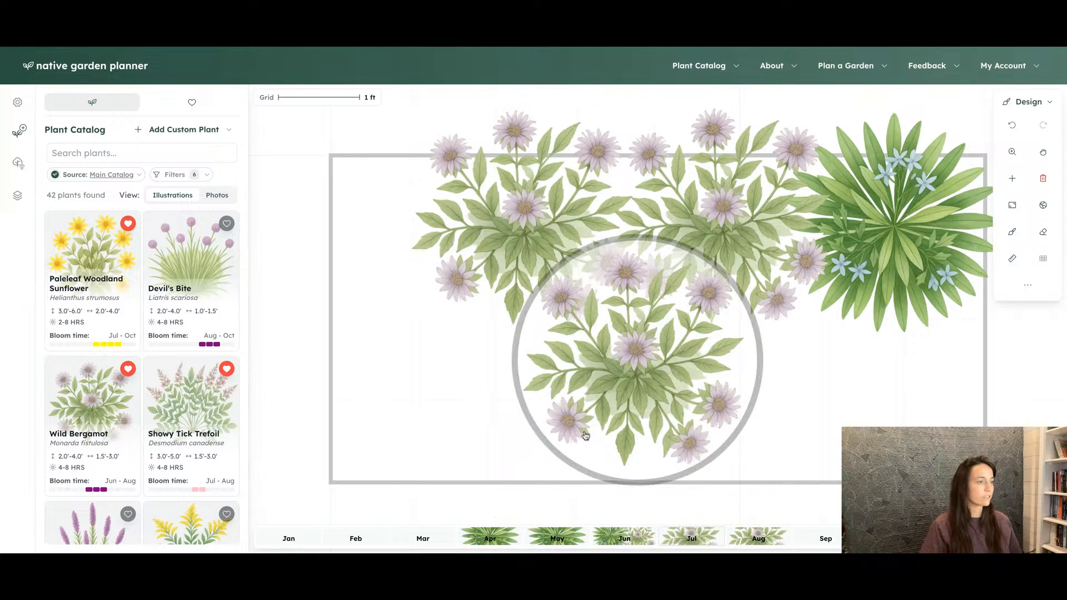
Step: Change the catalog's height filter to 1' - 2' and 2' - 4', removing the 4' - 8' range
{"action": "mouse_move", "coordinate": [193, 416]}
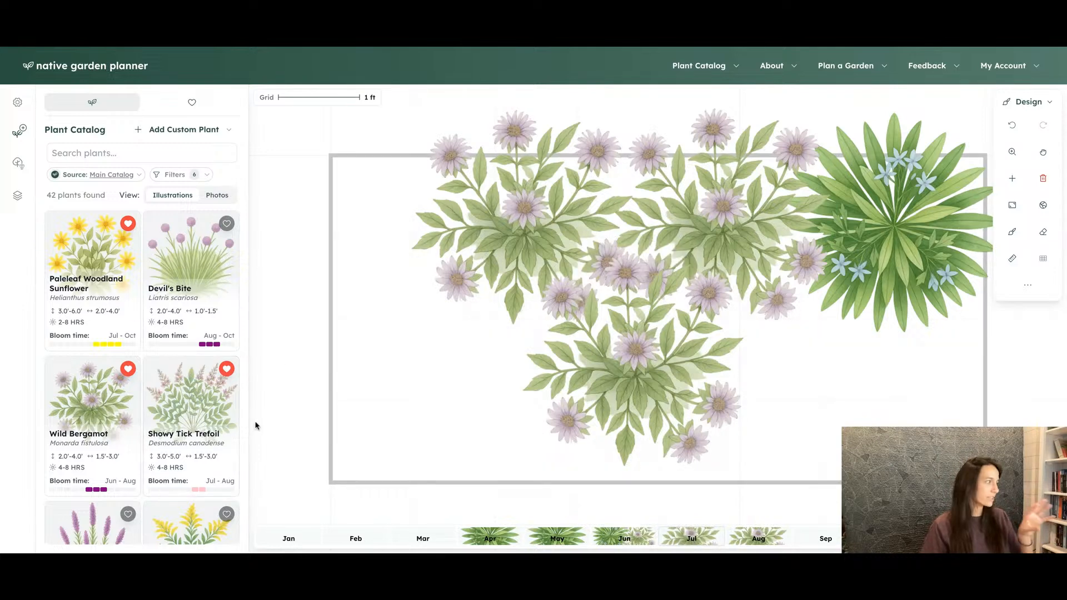
{"action": "scroll", "coordinate": [198, 393], "scroll_direction": "down", "scroll_amount": 3}
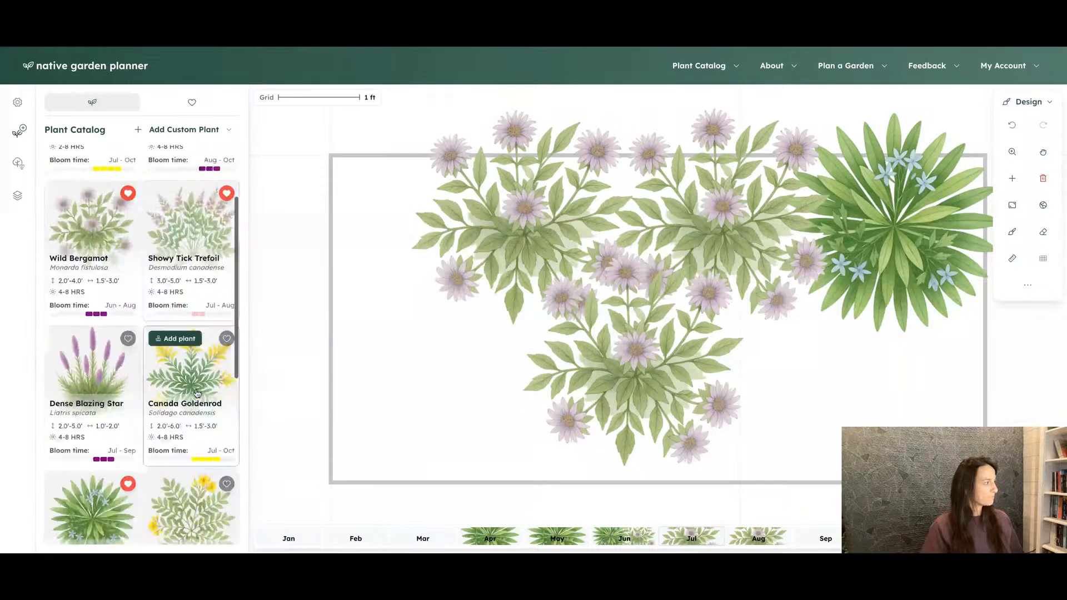
{"action": "scroll", "coordinate": [197, 393], "scroll_direction": "up", "scroll_amount": 3}
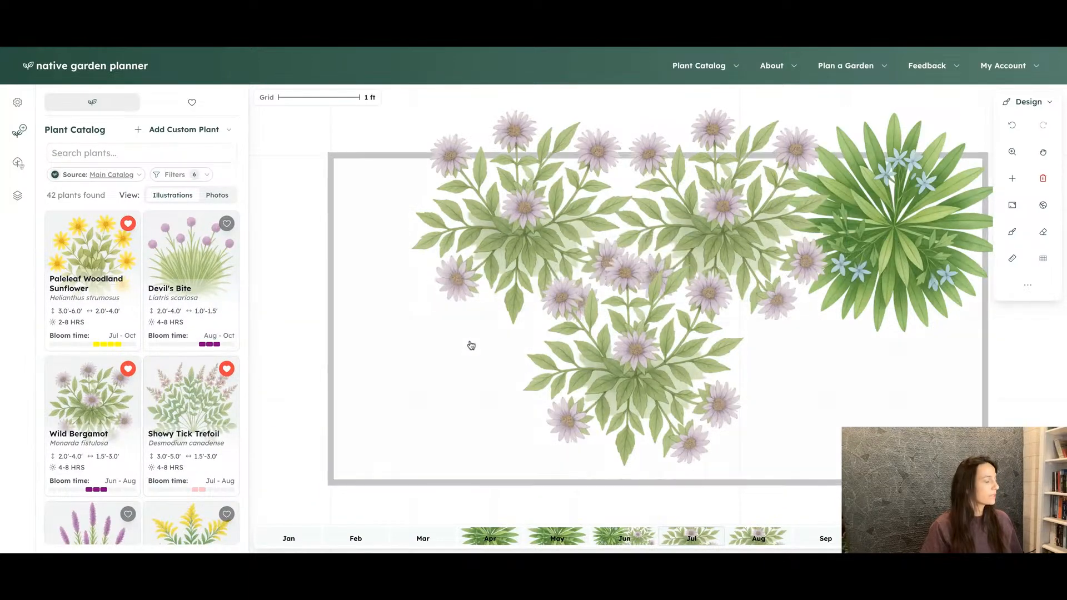
{"action": "left_click", "coordinate": [187, 176]}
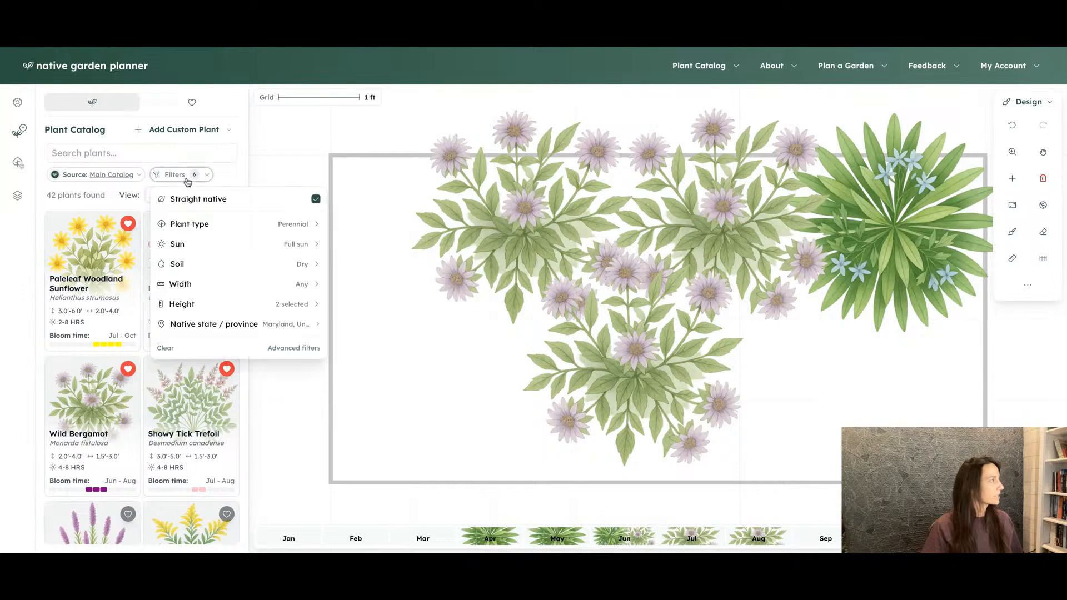
{"action": "left_click", "coordinate": [216, 307]}
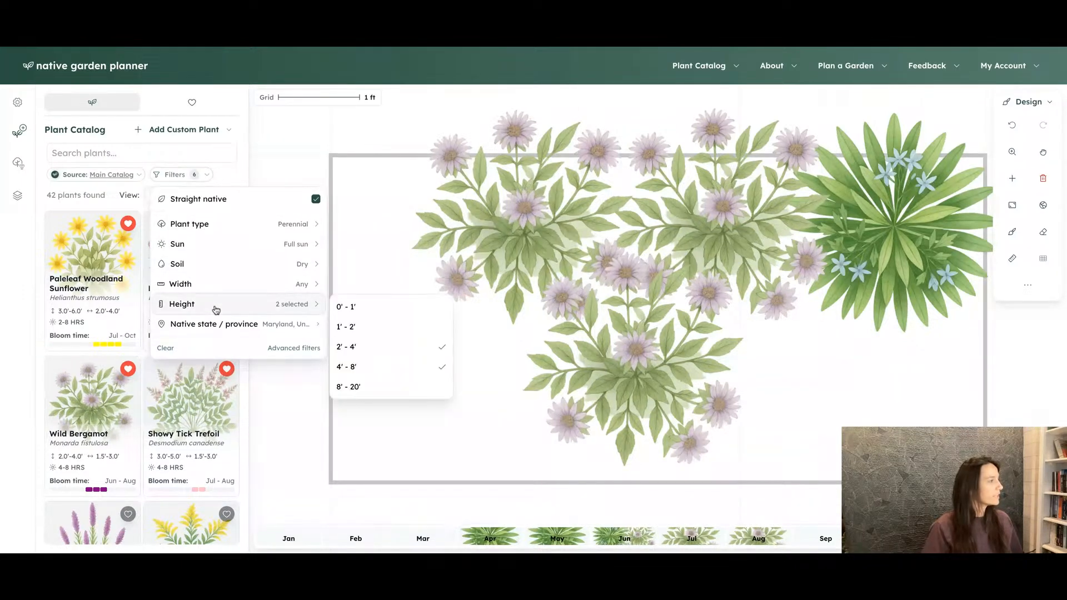
{"action": "left_click", "coordinate": [356, 368]}
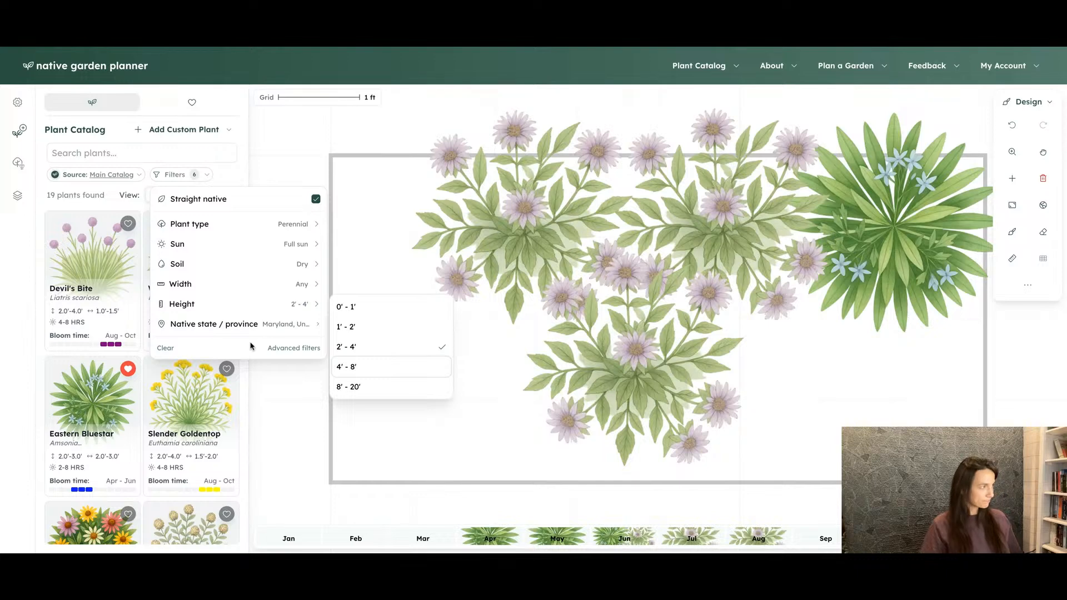
{"action": "left_click", "coordinate": [352, 329]}
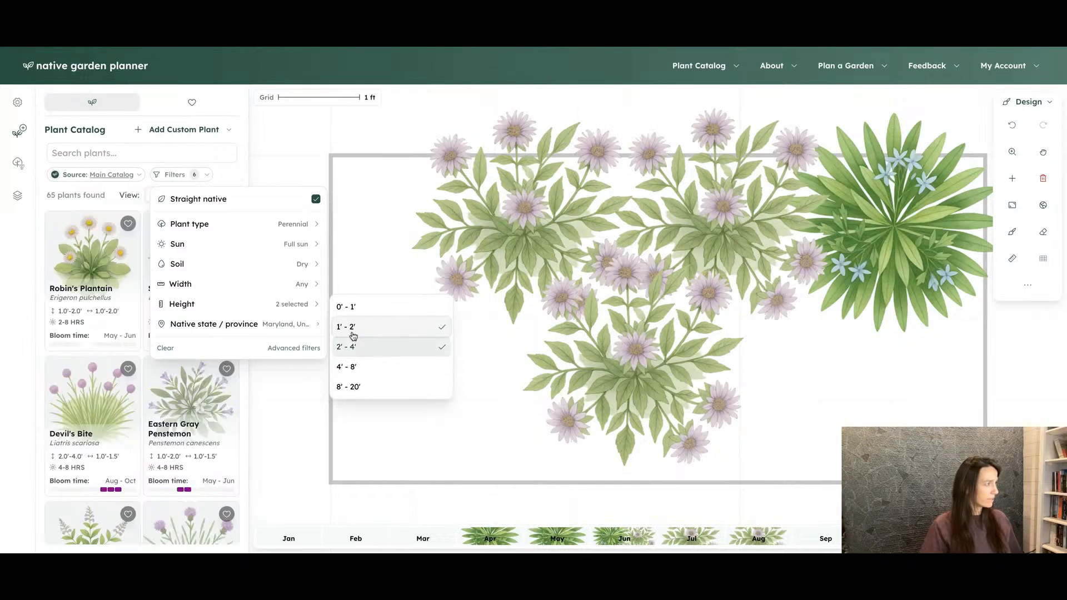
{"action": "left_click", "coordinate": [178, 175]}
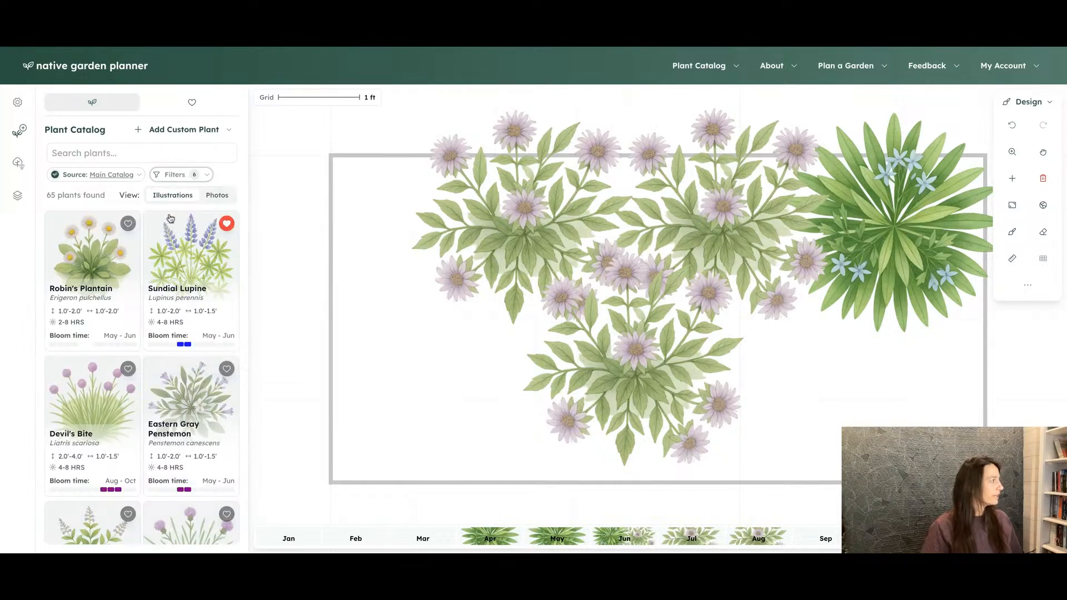
Step: Place two Narrowleaf Mountainmint plants in the lower part of the bed, one on each side of the lower Wild Bergamot
{"action": "scroll", "coordinate": [160, 364], "scroll_direction": "down", "scroll_amount": 8}
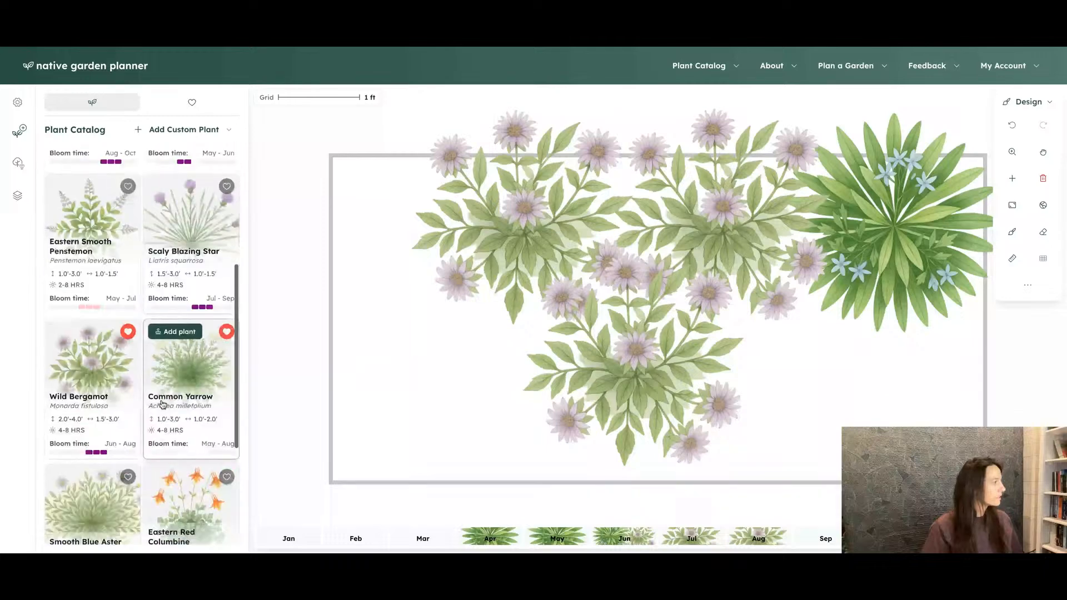
{"action": "scroll", "coordinate": [167, 400], "scroll_direction": "down", "scroll_amount": 2}
{"action": "scroll", "coordinate": [178, 434], "scroll_direction": "up", "scroll_amount": 3}
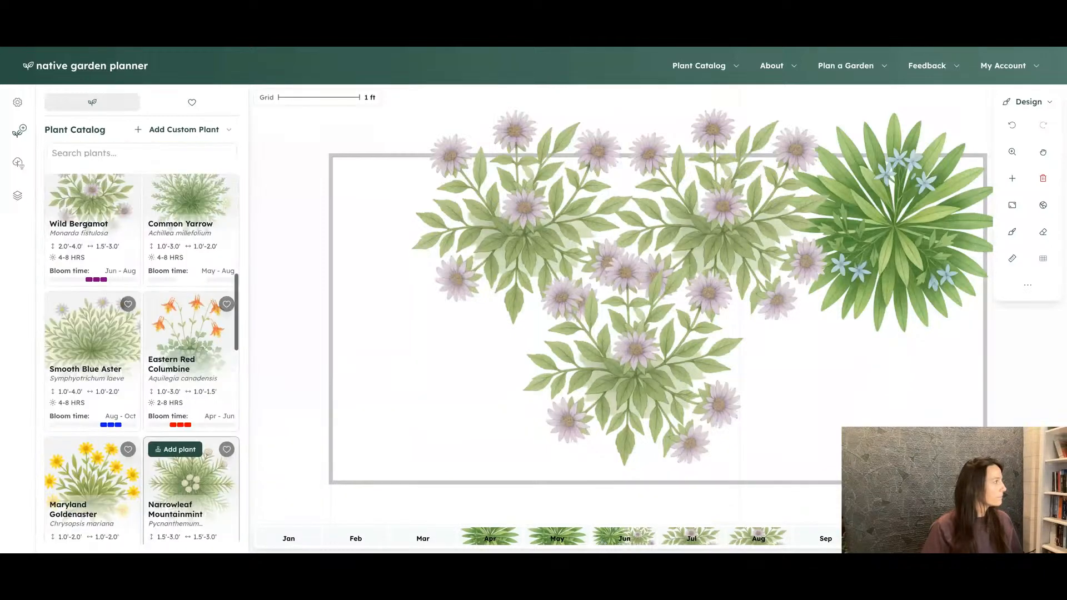
{"action": "scroll", "coordinate": [182, 450], "scroll_direction": "down", "scroll_amount": 3}
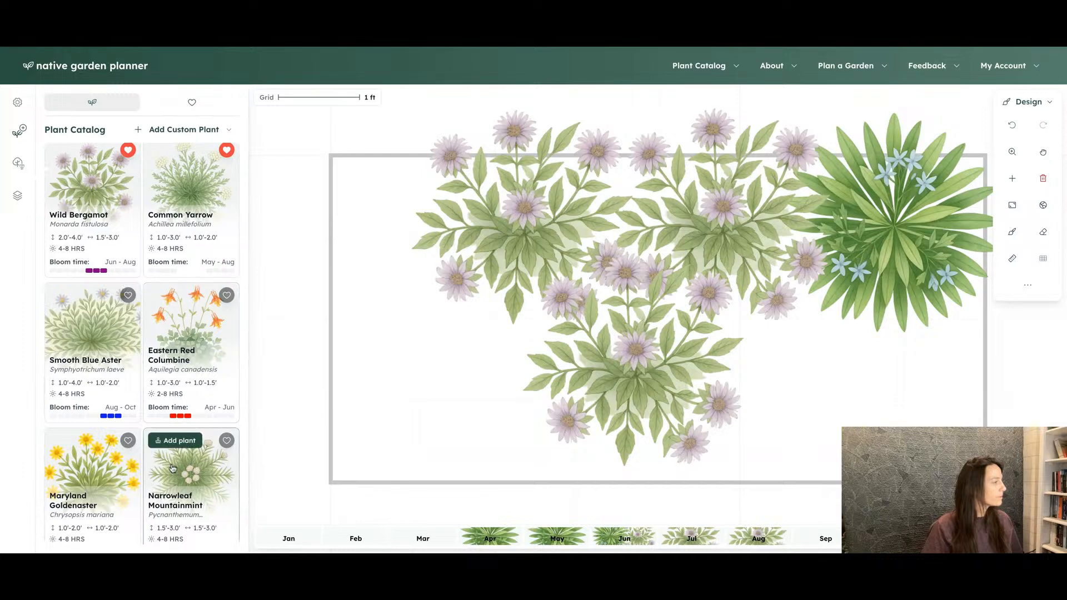
{"action": "scroll", "coordinate": [173, 468], "scroll_direction": "down", "scroll_amount": 1}
{"action": "left_click", "coordinate": [172, 377]}
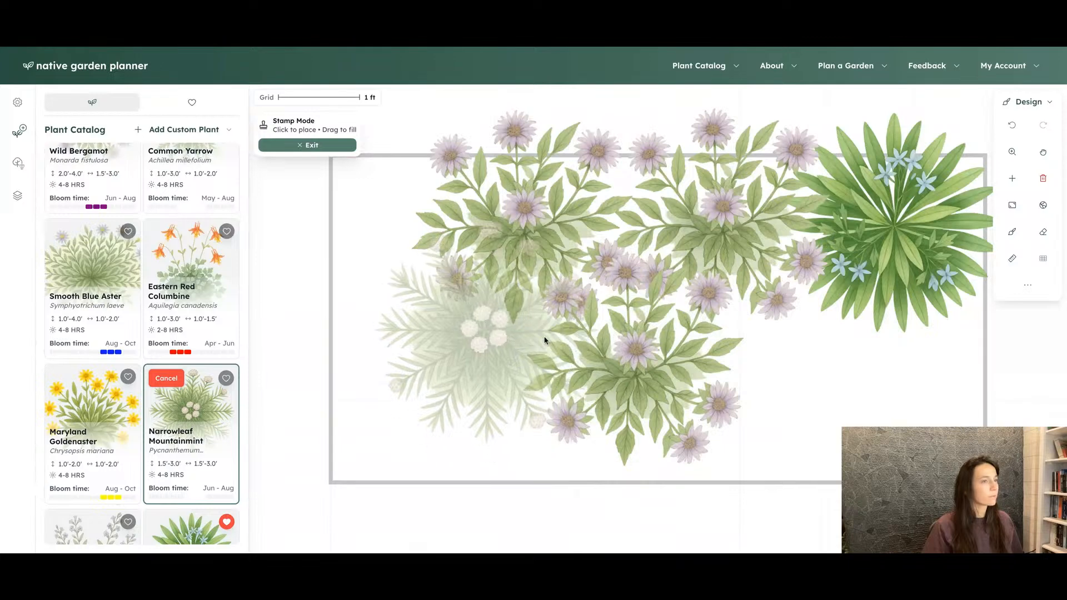
{"action": "left_click", "coordinate": [813, 383]}
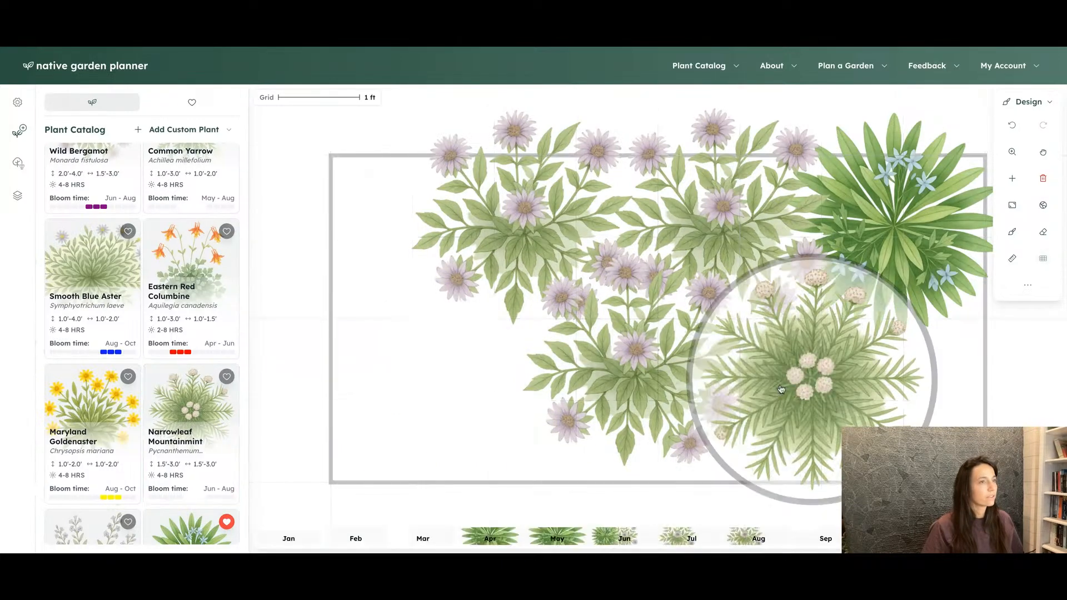
{"action": "left_click", "coordinate": [165, 384]}
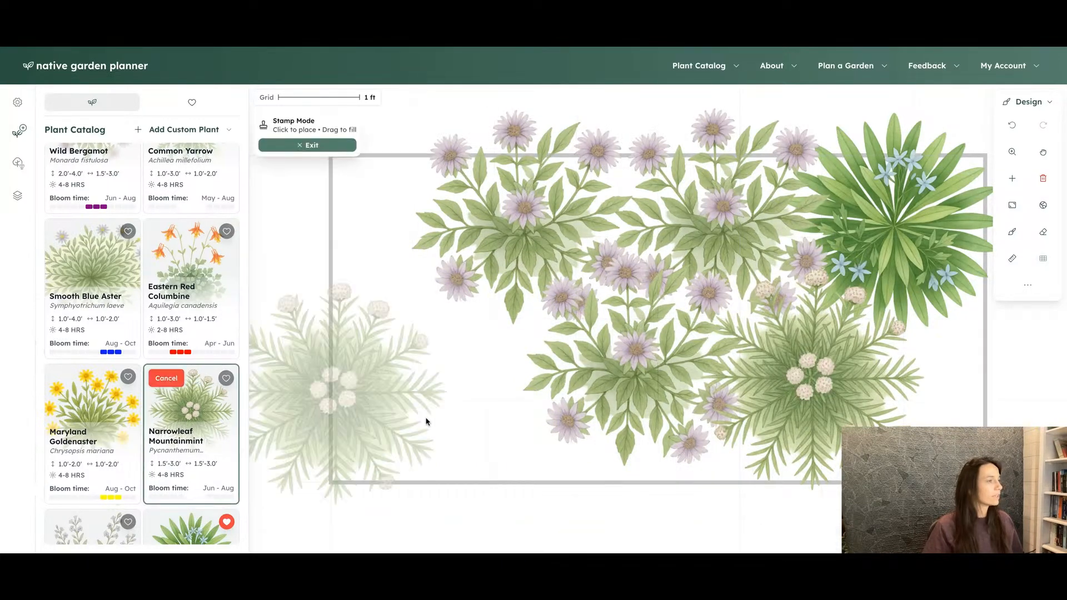
{"action": "left_click", "coordinate": [576, 447]}
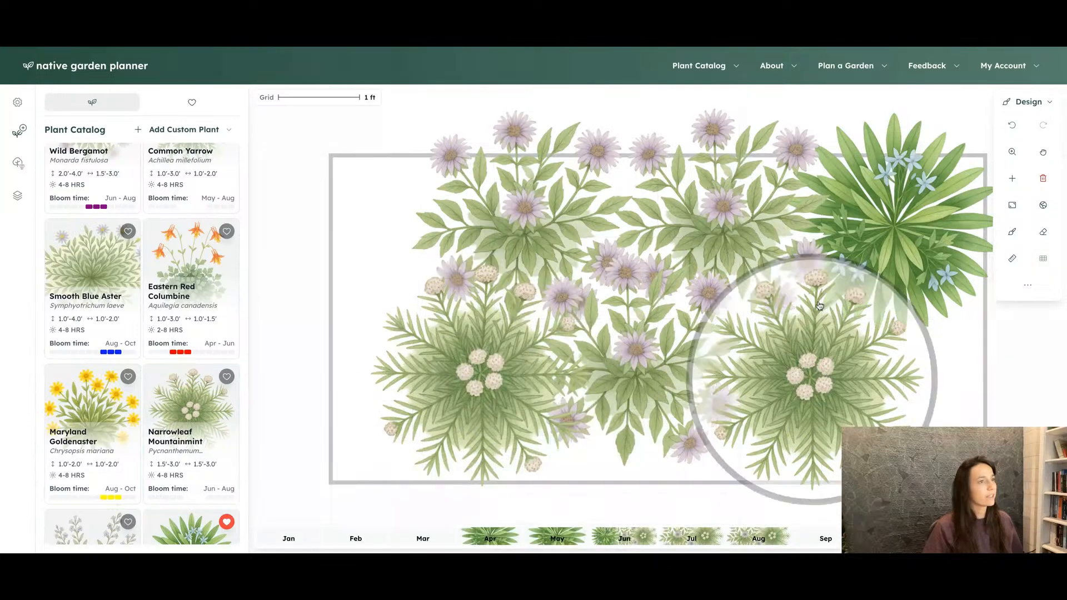
Step: Inspect the planted bed up close and as a whole, finishing with the entire bed in view
{"action": "left_click", "coordinate": [1013, 152]}
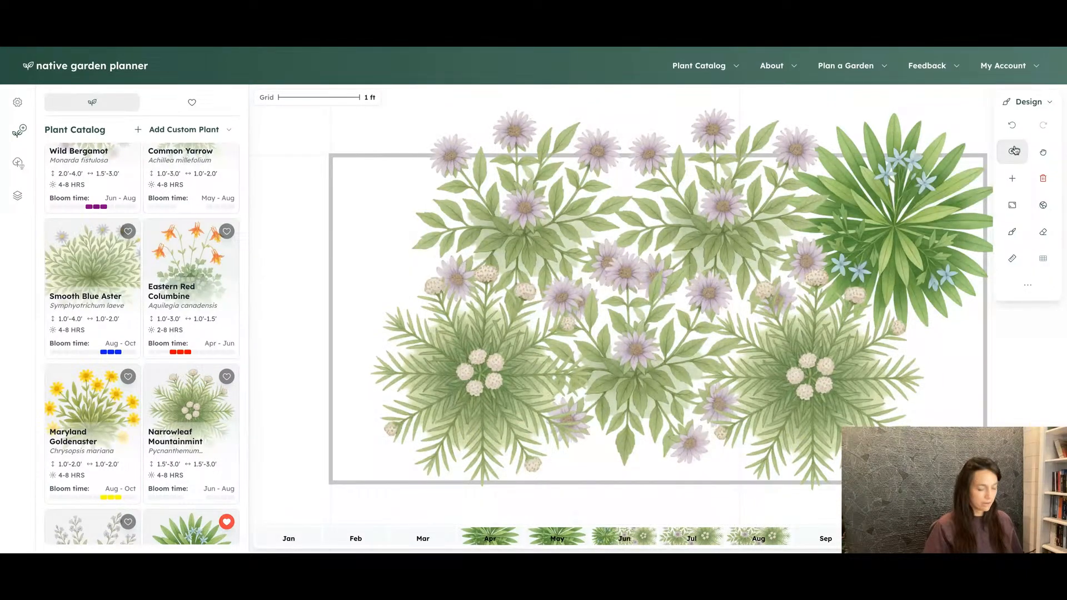
{"action": "left_click", "coordinate": [881, 218]}
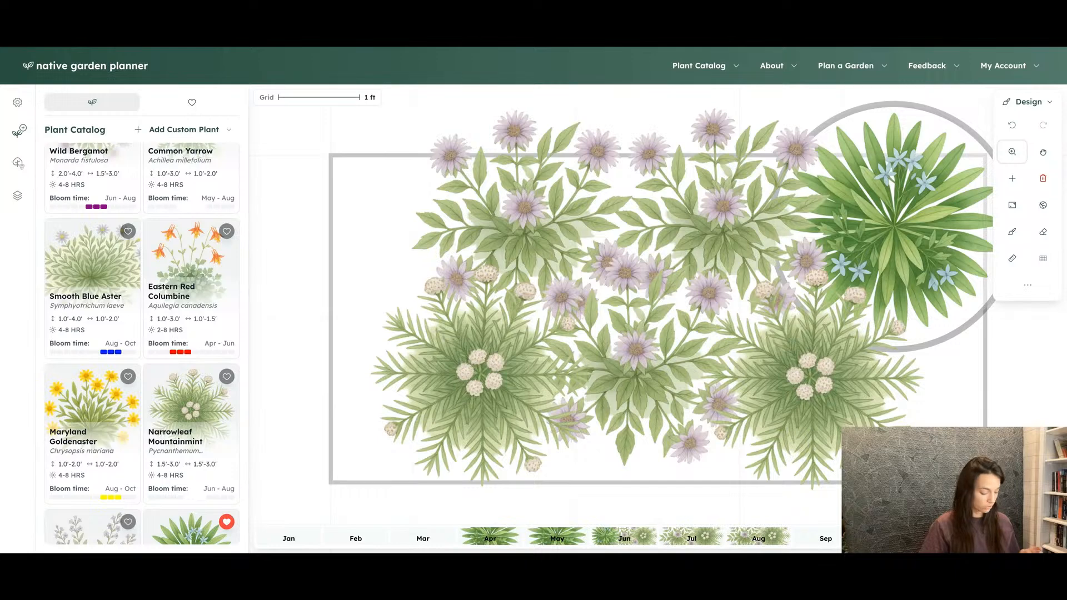
{"action": "key", "text": "minus"}
{"action": "key", "text": "minus"}
{"action": "key", "text": "minus"}
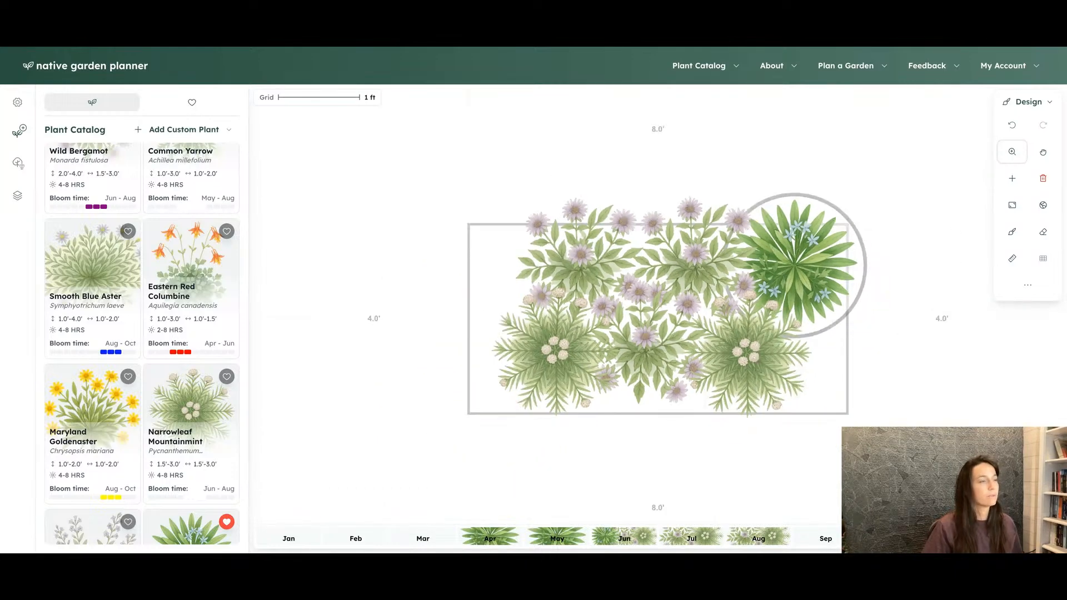
{"action": "key", "text": "plus"}
{"action": "key", "text": "plus"}
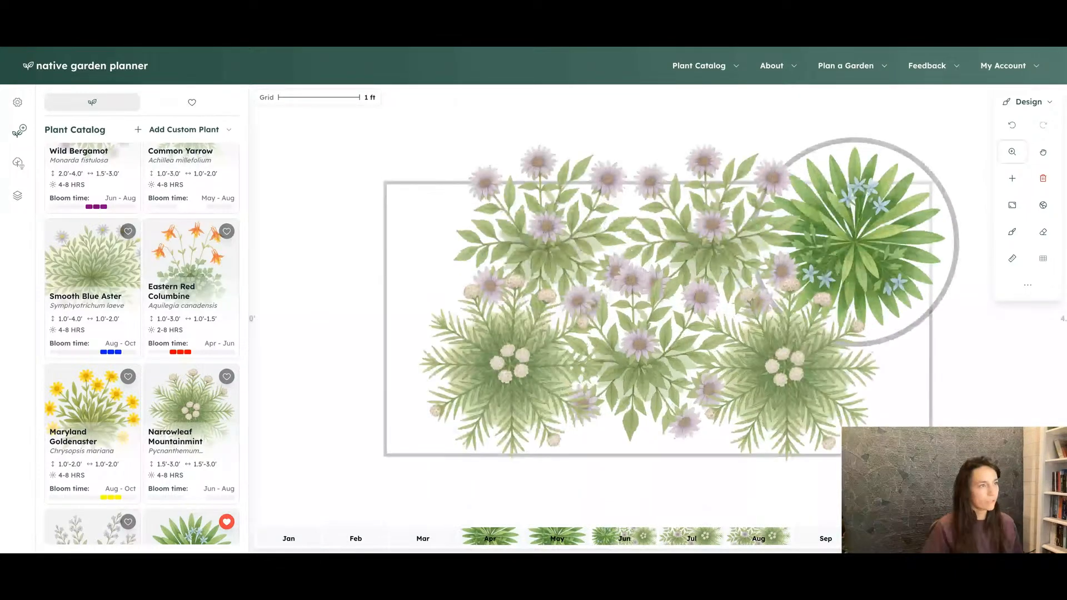
{"action": "key", "text": "minus"}
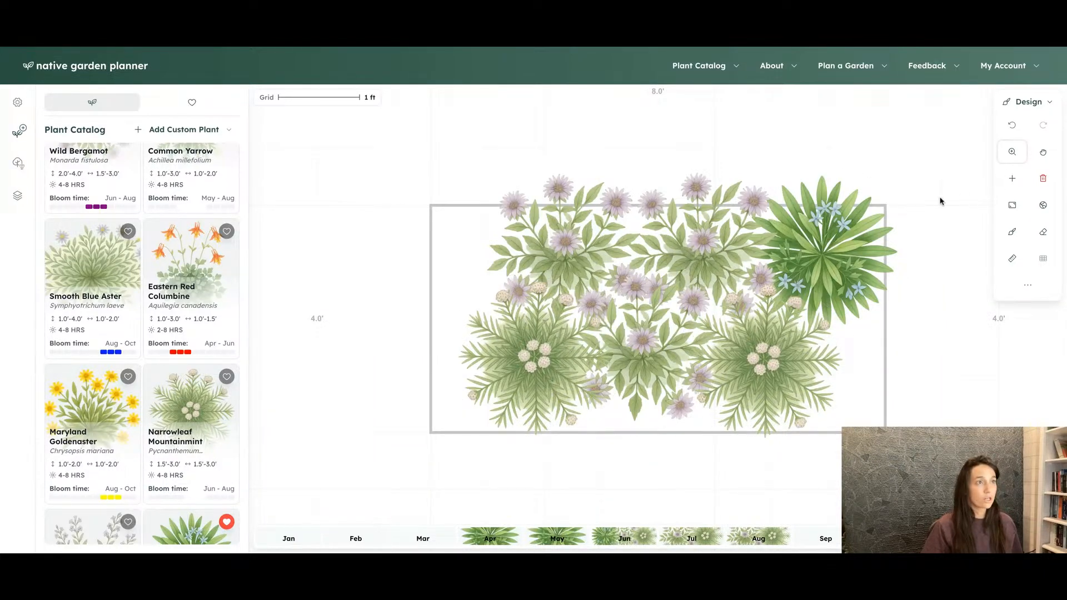
{"action": "scroll", "coordinate": [940, 202], "scroll_direction": "up", "scroll_amount": 3}
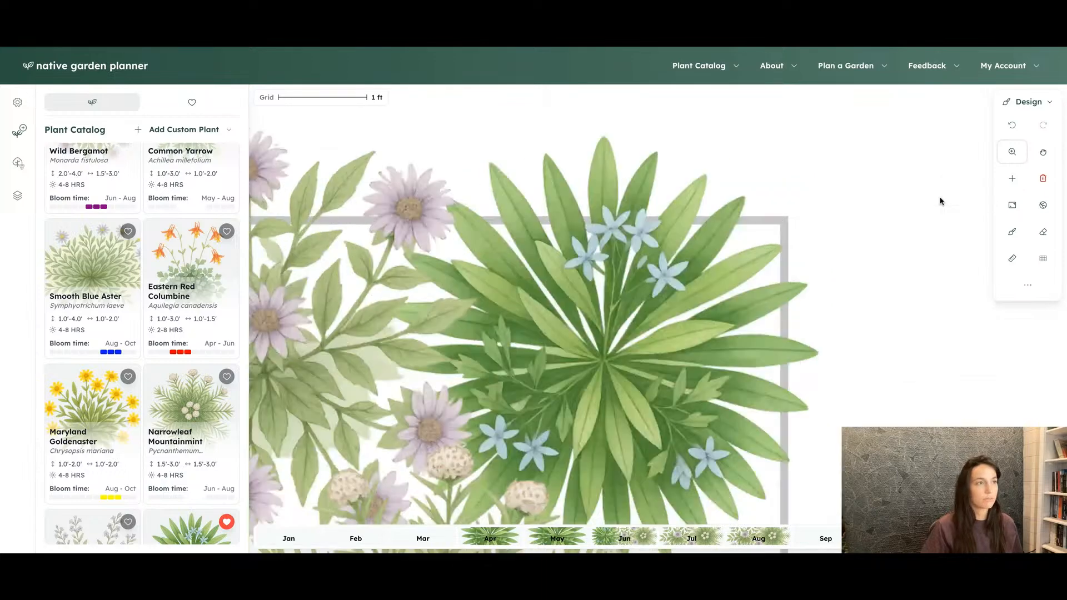
{"action": "scroll", "coordinate": [941, 202], "scroll_direction": "down", "scroll_amount": 8}
{"action": "scroll", "coordinate": [938, 200], "scroll_direction": "down", "scroll_amount": 5}
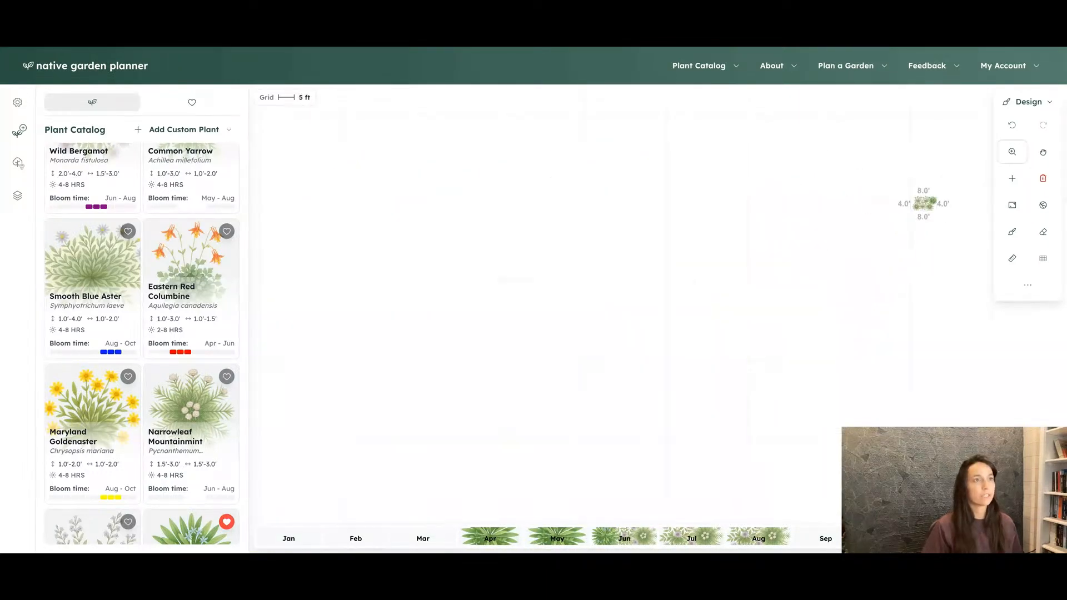
{"action": "left_click", "coordinate": [1018, 208]}
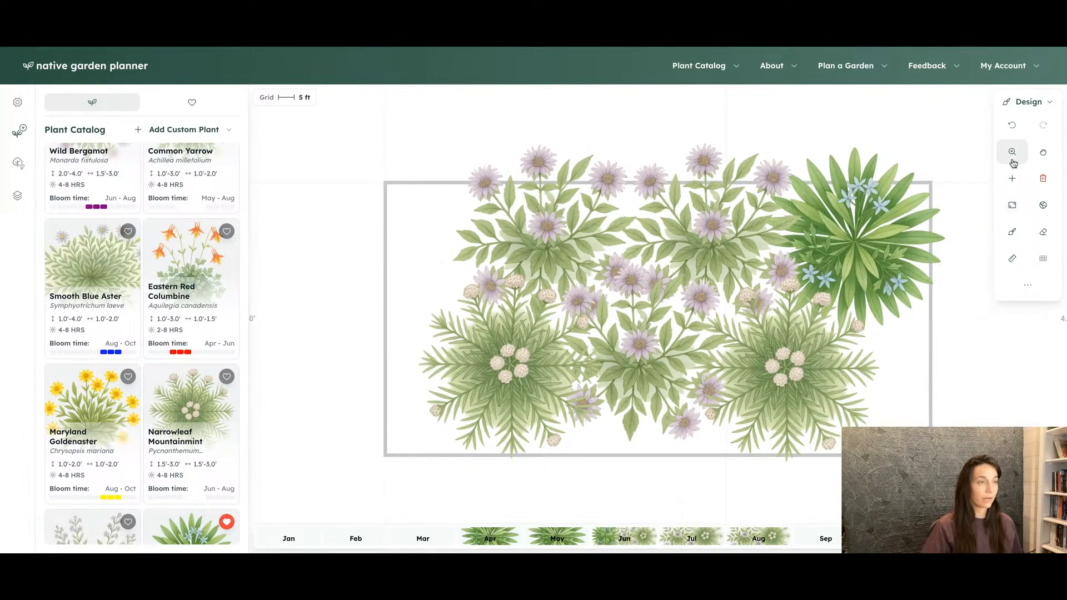
{"action": "left_click", "coordinate": [1013, 158]}
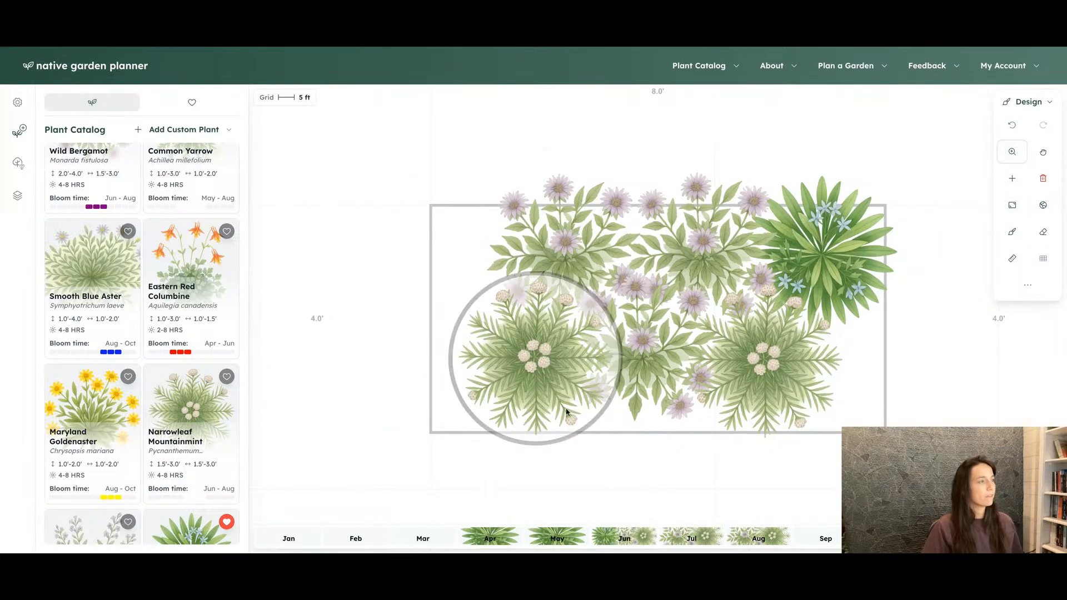
Step: Swap both Narrowleaf Mountainmint plants in the bed for Eastern Red Columbine
{"action": "double_click", "coordinate": [548, 383]}
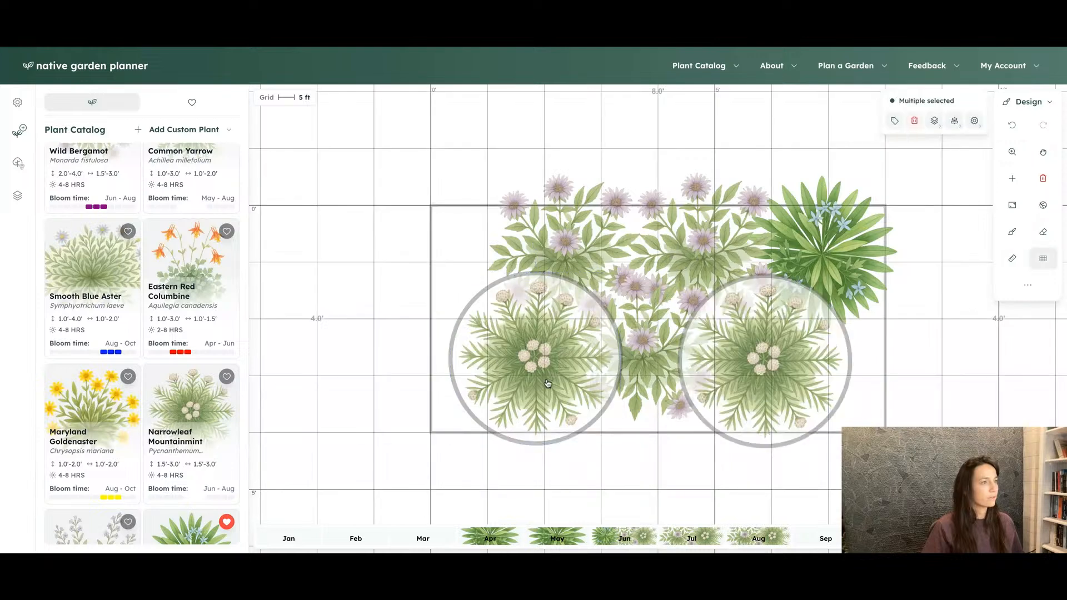
{"action": "left_click", "coordinate": [974, 121]}
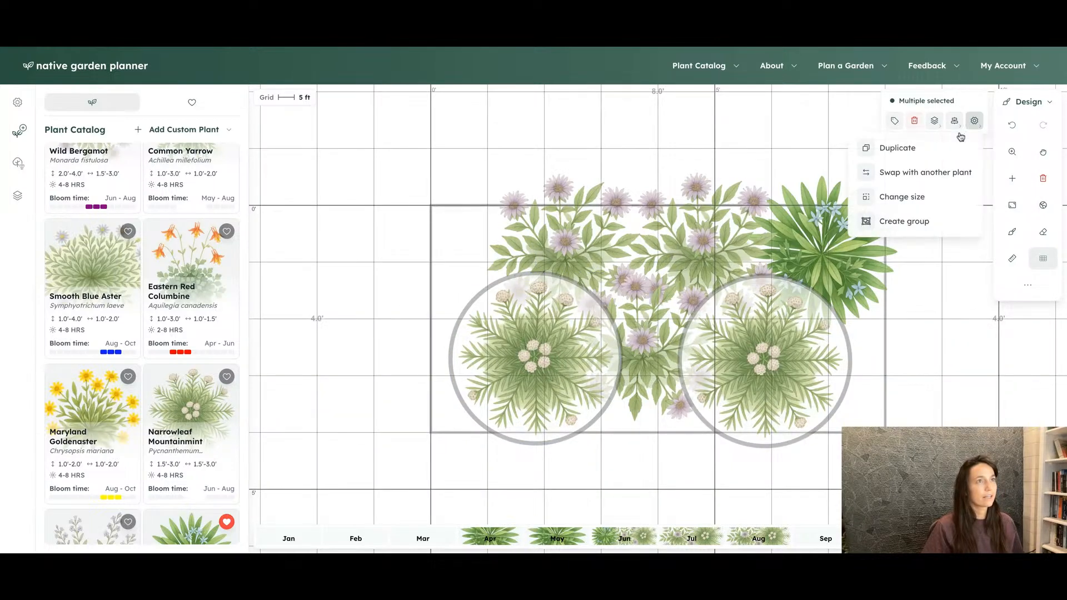
{"action": "left_click", "coordinate": [937, 177]}
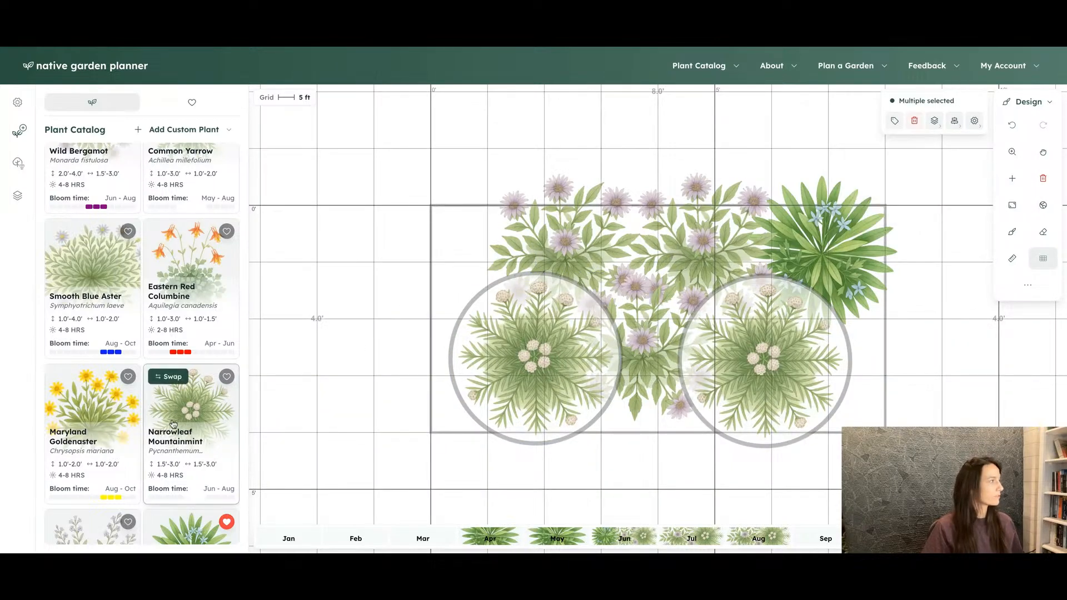
{"action": "left_click", "coordinate": [171, 236]}
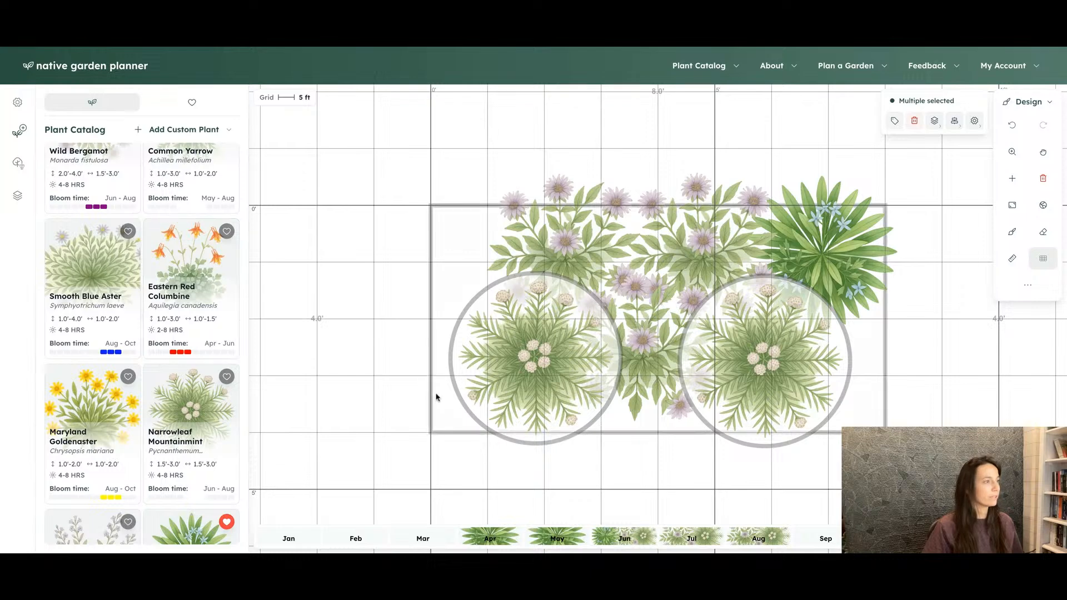
Step: Move the two Eastern Red Columbines inward and up, close to either side of the lower Wild Bergamot
{"action": "left_click", "coordinate": [560, 469]}
{"action": "left_click_drag", "start_coordinate": [545, 389], "coordinate": [560, 362]}
{"action": "left_click", "coordinate": [731, 385]}
{"action": "left_click_drag", "start_coordinate": [731, 385], "coordinate": [712, 362]}
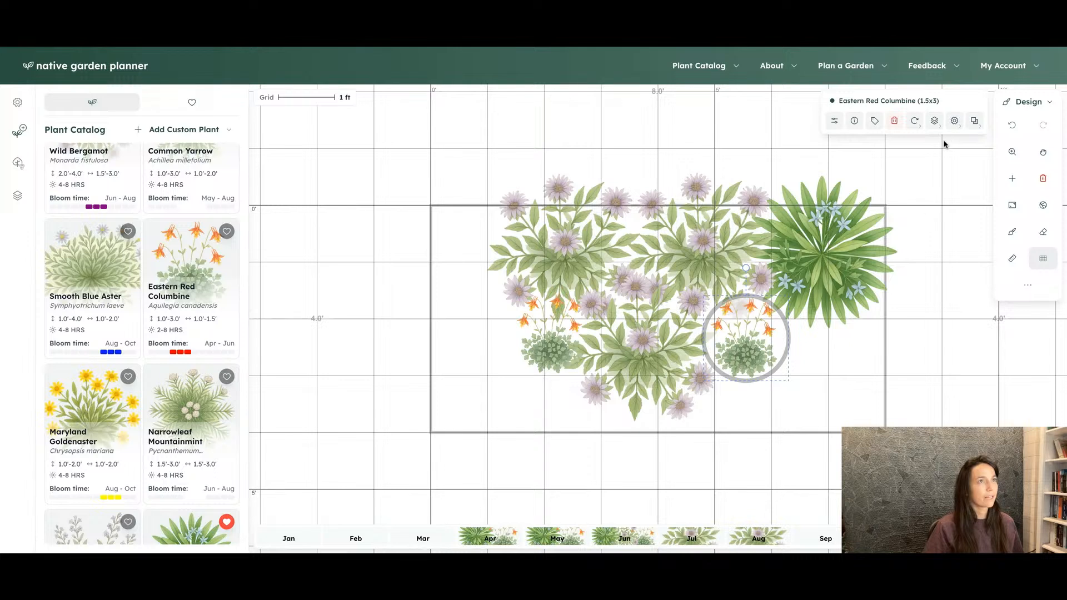
Step: Add two copies of the right-hand Eastern Red Columbine beside and below it, forming a triangle under Eastern Bluestar
{"action": "key", "text": "ctrl+v"}
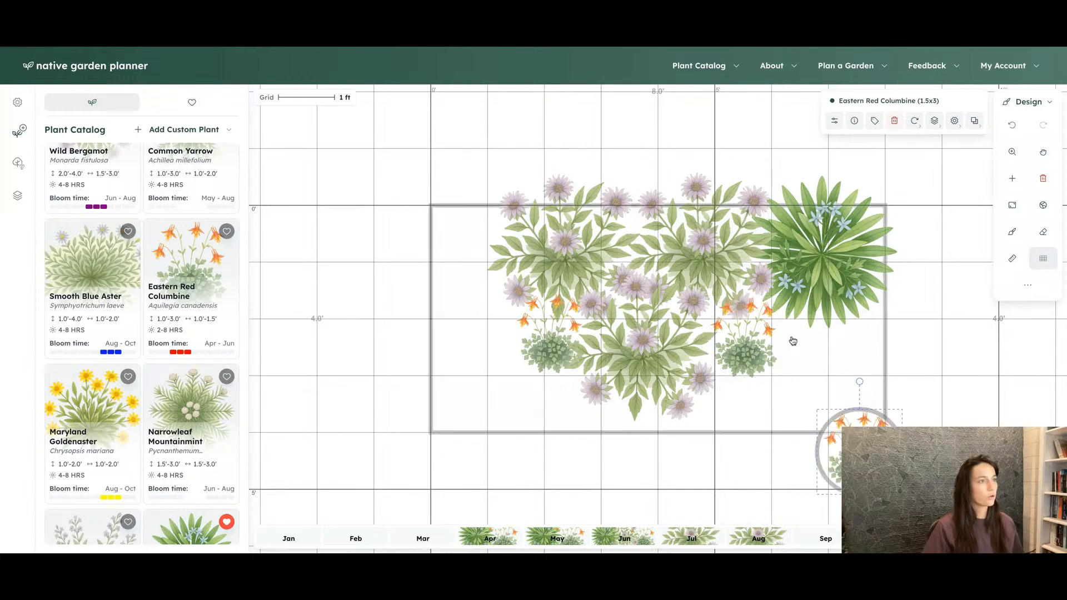
{"action": "left_click_drag", "start_coordinate": [833, 443], "coordinate": [786, 328]}
{"action": "left_click_drag", "start_coordinate": [831, 378], "coordinate": [773, 390]}
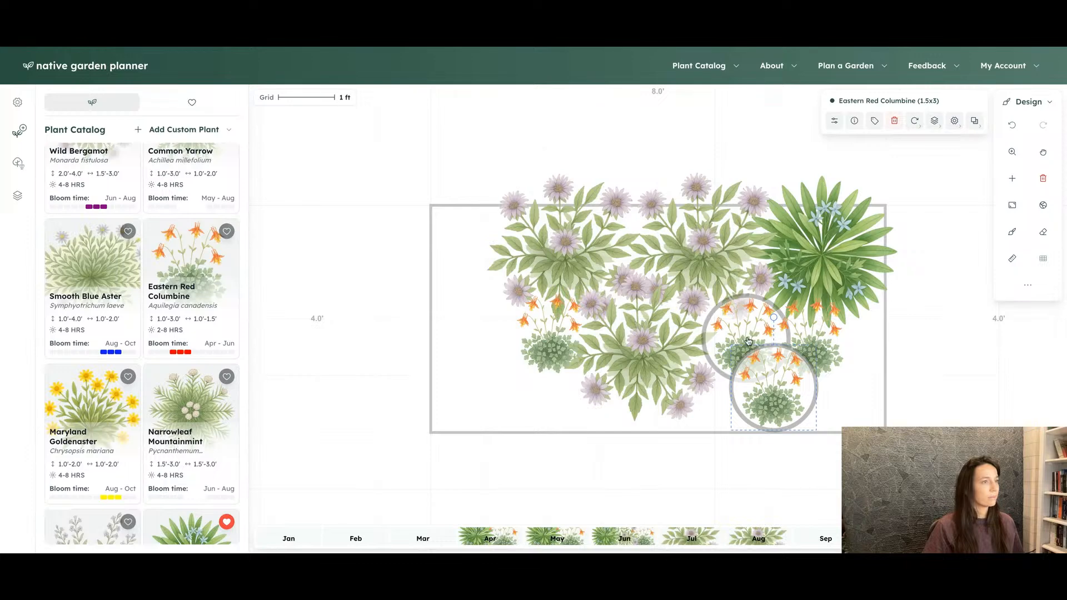
Step: Duplicate the cluster of three Eastern Red Columbines and place the copy left of the lower Wild Bergamot
{"action": "left_click", "coordinate": [746, 339]}
{"action": "left_click", "coordinate": [809, 341], "text": "shift"}
{"action": "left_click", "coordinate": [774, 398], "text": "shift"}
{"action": "key", "text": "ctrl+d"}
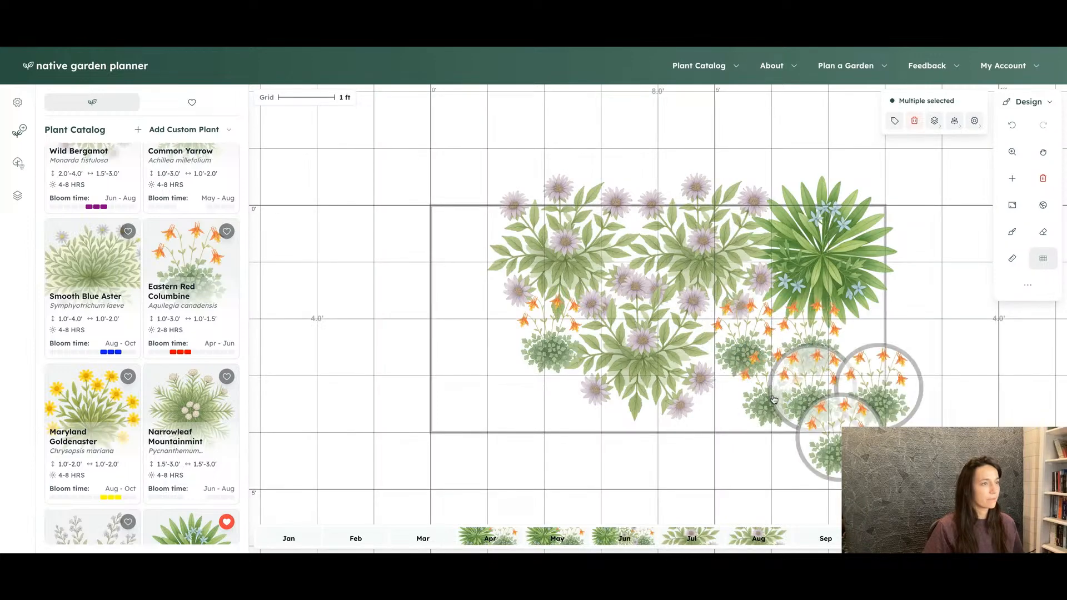
{"action": "left_click_drag", "start_coordinate": [845, 412], "coordinate": [538, 410]}
Step: Delete the single Eastern Red Columbine left of the lower Wild Bergamot and move the copied cluster up inside the bed
{"action": "left_click", "coordinate": [544, 328]}
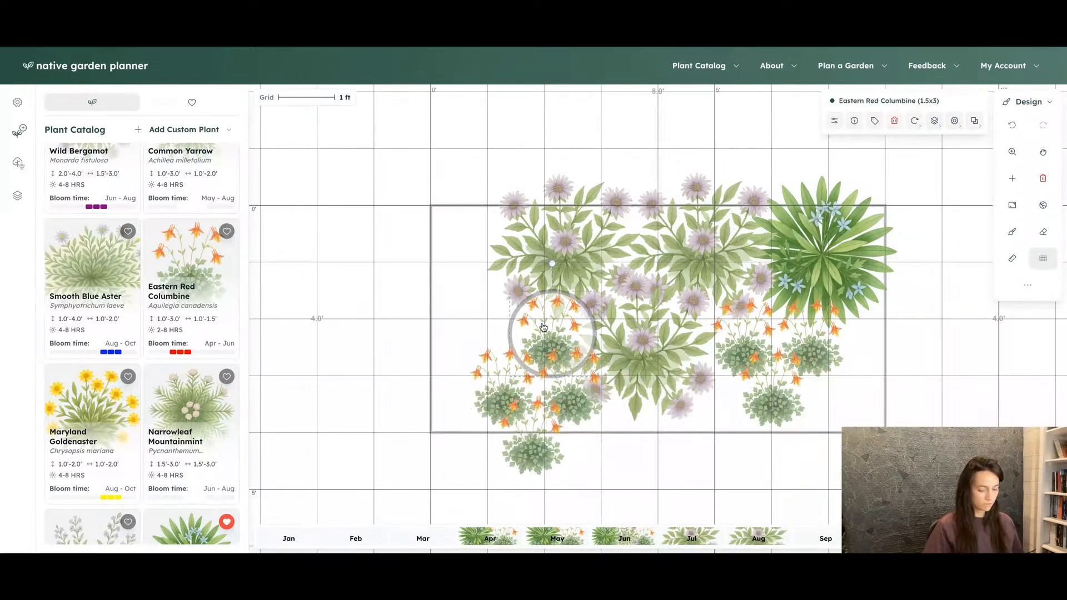
{"action": "key", "text": "Delete"}
{"action": "key", "text": "Return"}
{"action": "left_click", "coordinate": [505, 384]}
{"action": "left_click", "coordinate": [538, 430], "text": "shift"}
{"action": "left_click", "coordinate": [598, 362], "text": "shift"}
{"action": "left_click_drag", "start_coordinate": [536, 428], "coordinate": [523, 386]}
{"action": "left_click", "coordinate": [590, 459]}
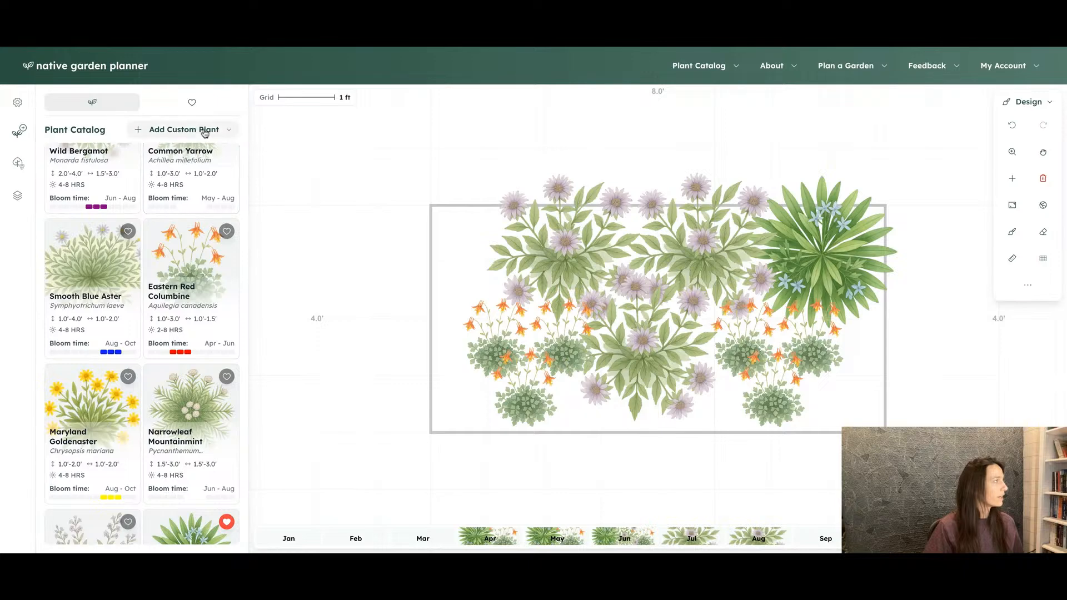
Step: Select September as a Bloom Time in the catalog's advanced filters
{"action": "scroll", "coordinate": [162, 222], "scroll_direction": "up", "scroll_amount": 1}
{"action": "scroll", "coordinate": [161, 222], "scroll_direction": "up", "scroll_amount": 3}
{"action": "left_click", "coordinate": [198, 175]}
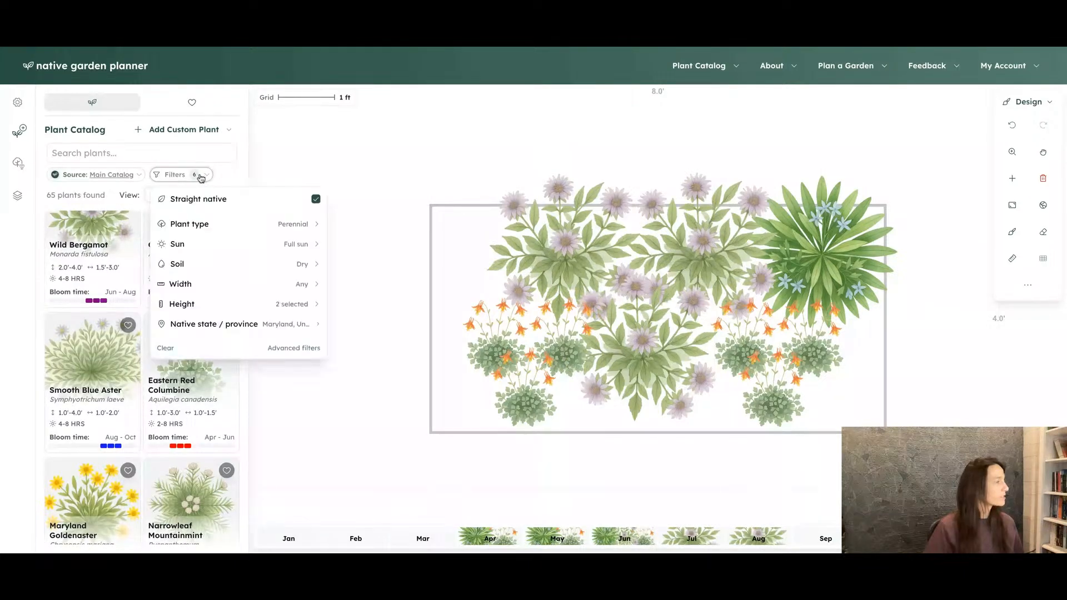
{"action": "left_click", "coordinate": [285, 349]}
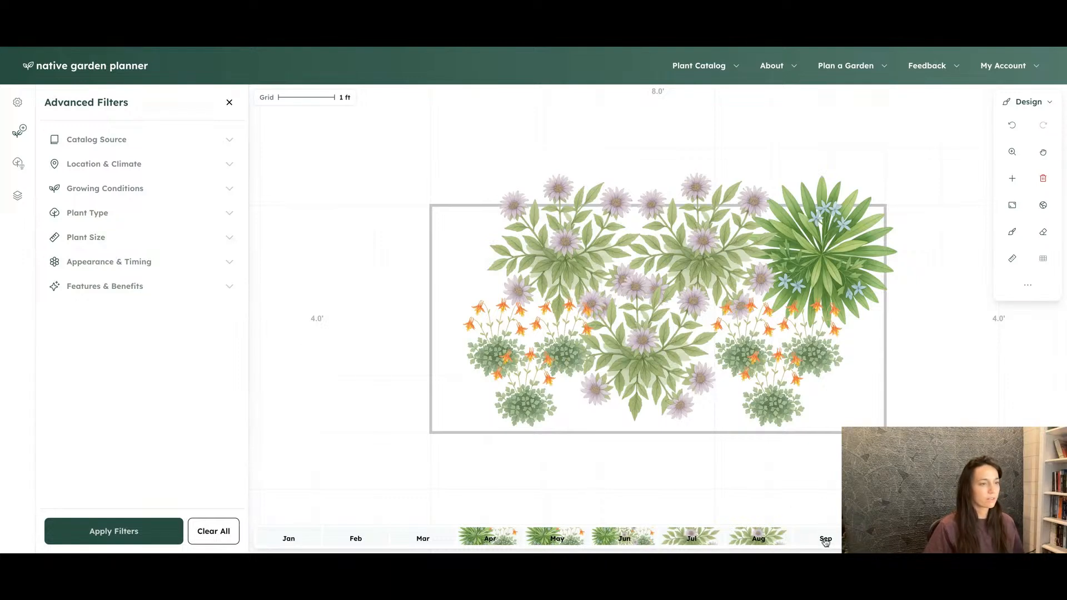
{"action": "left_click", "coordinate": [155, 265]}
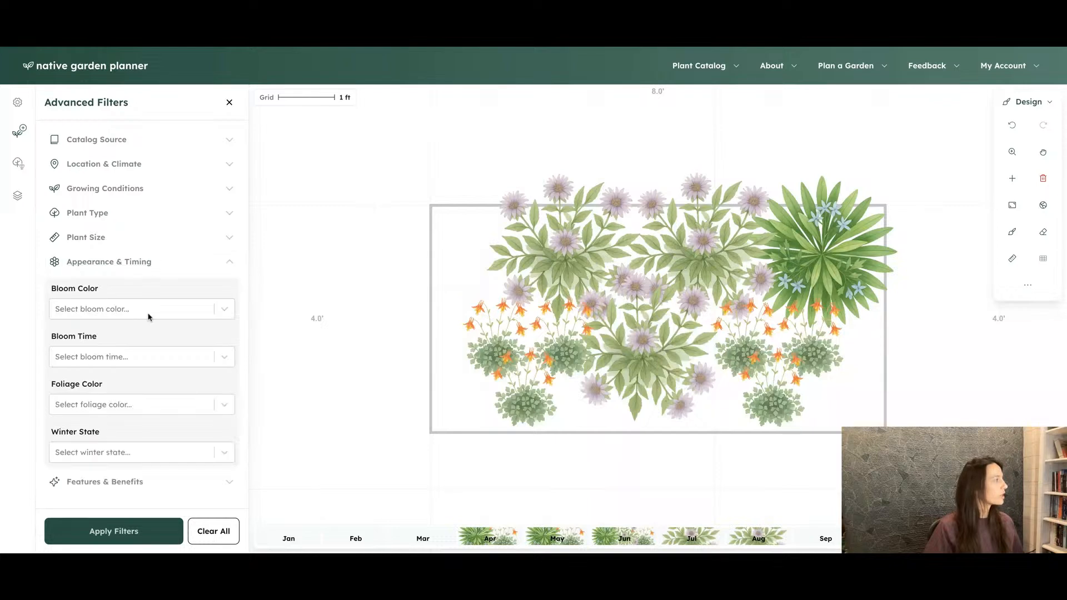
{"action": "left_click", "coordinate": [116, 351]}
{"action": "scroll", "coordinate": [119, 419], "scroll_direction": "down", "scroll_amount": 3}
{"action": "left_click", "coordinate": [95, 464]}
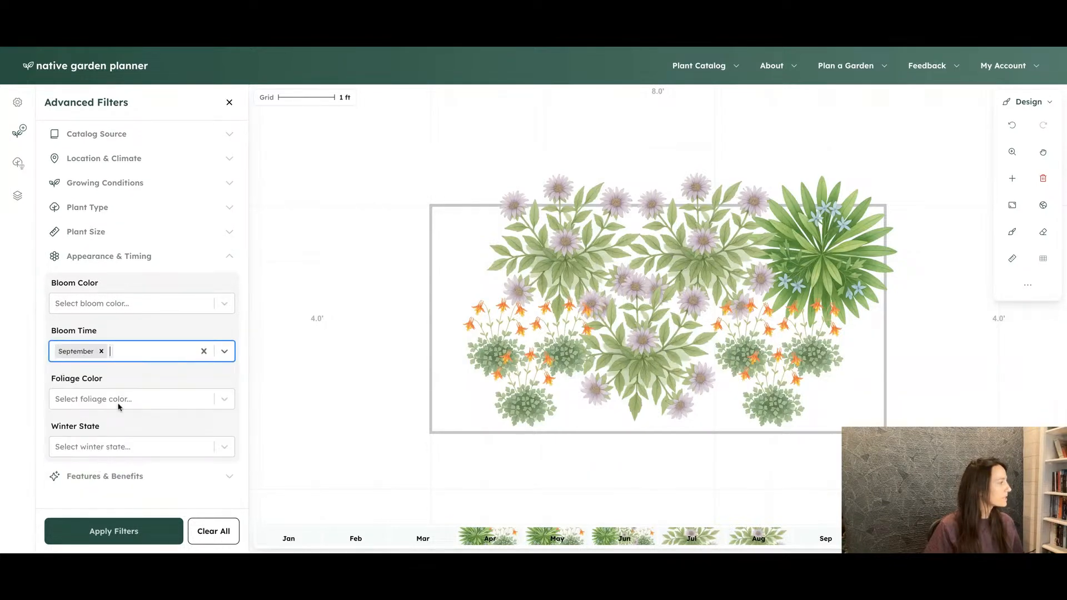
Step: Add October and November to the Bloom Time filter and apply it to the catalog
{"action": "type", "text": "oc"}
{"action": "left_click", "coordinate": [143, 375]}
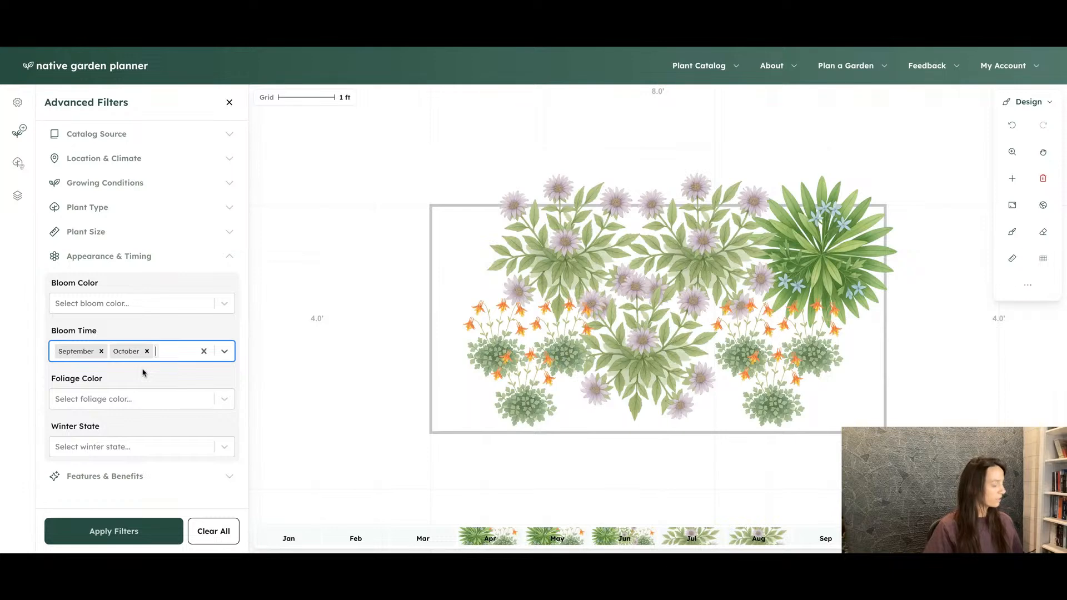
{"action": "type", "text": "no"}
{"action": "key", "text": "Return"}
{"action": "left_click", "coordinate": [113, 531]}
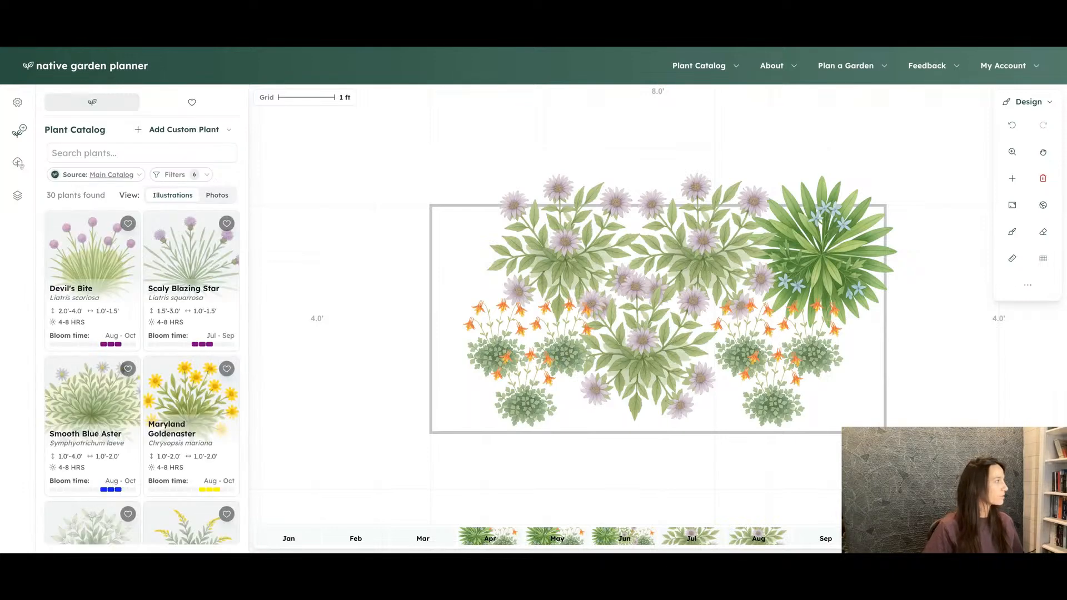
Step: Find Orange Coneflower in the filtered catalog and place one plant in each lower corner of the bed
{"action": "scroll", "coordinate": [172, 406], "scroll_direction": "down", "scroll_amount": 3}
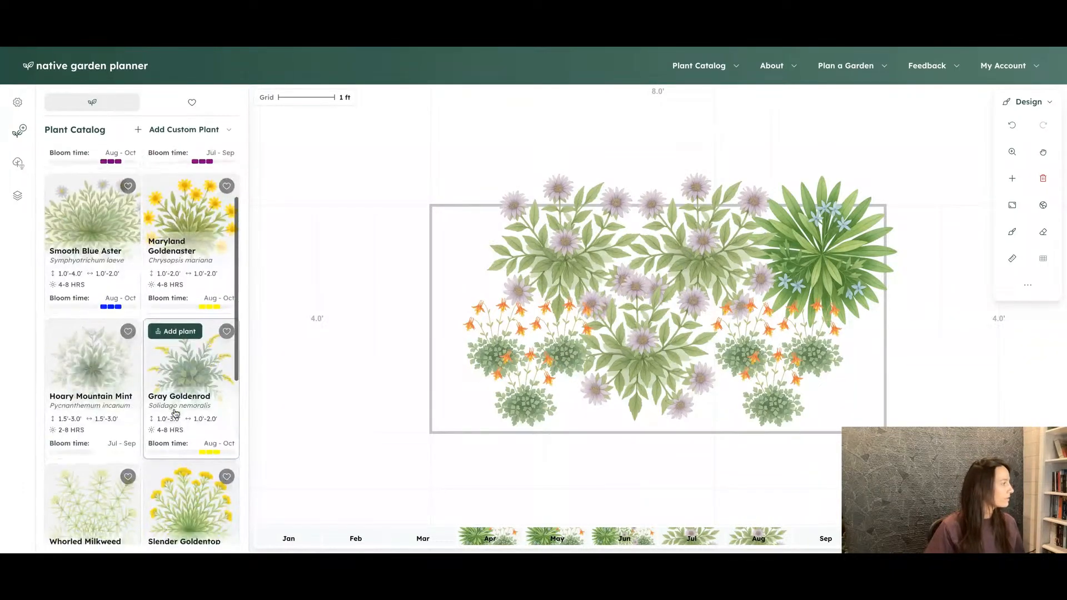
{"action": "scroll", "coordinate": [174, 413], "scroll_direction": "up", "scroll_amount": 1}
{"action": "scroll", "coordinate": [189, 403], "scroll_direction": "down", "scroll_amount": 2}
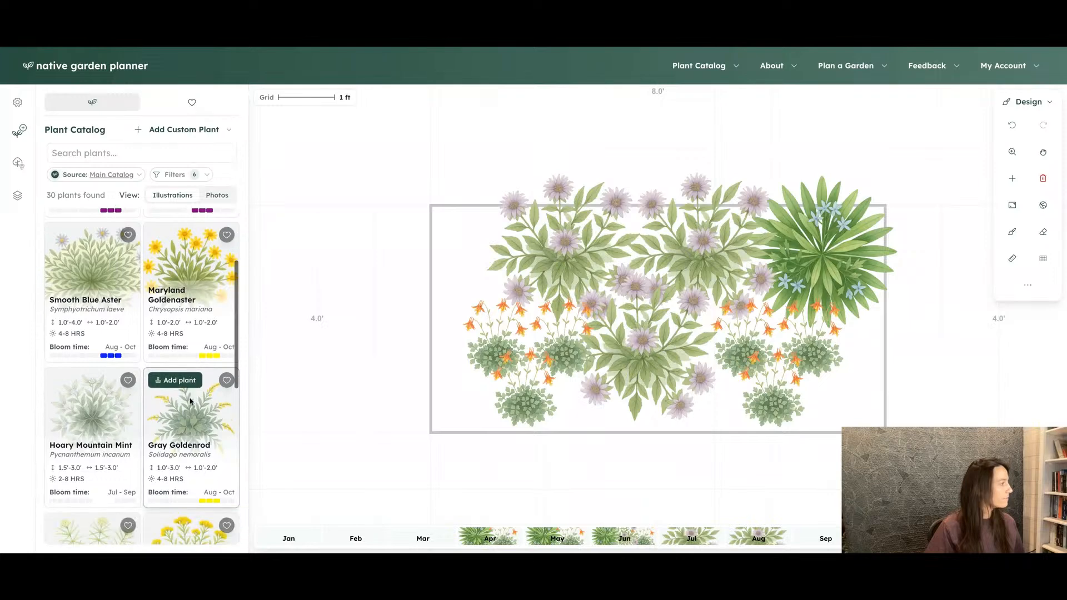
{"action": "scroll", "coordinate": [114, 362], "scroll_direction": "down", "scroll_amount": 6}
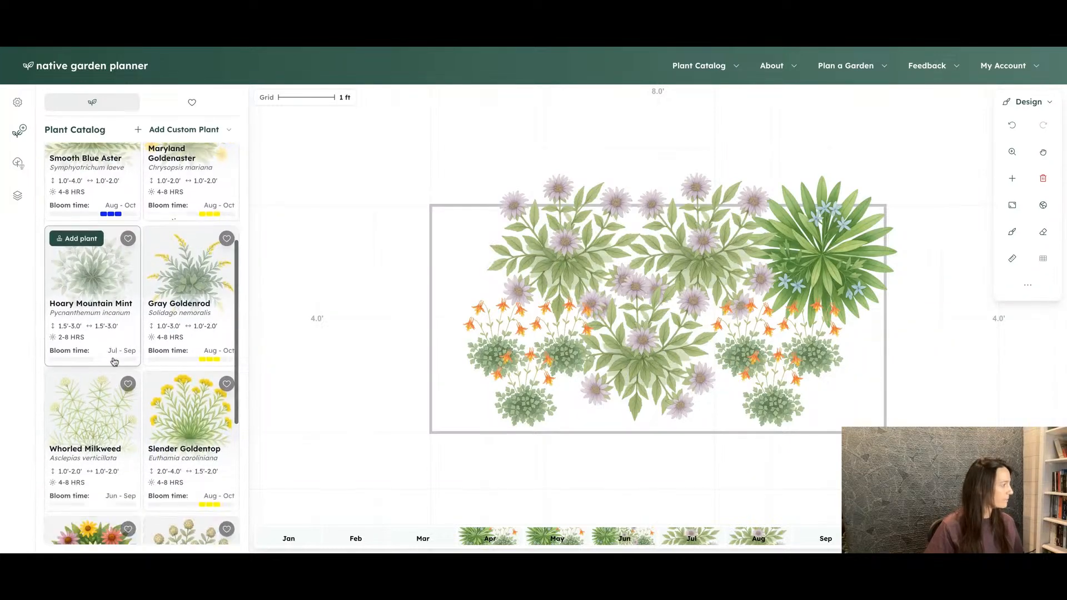
{"action": "scroll", "coordinate": [142, 344], "scroll_direction": "down", "scroll_amount": 1}
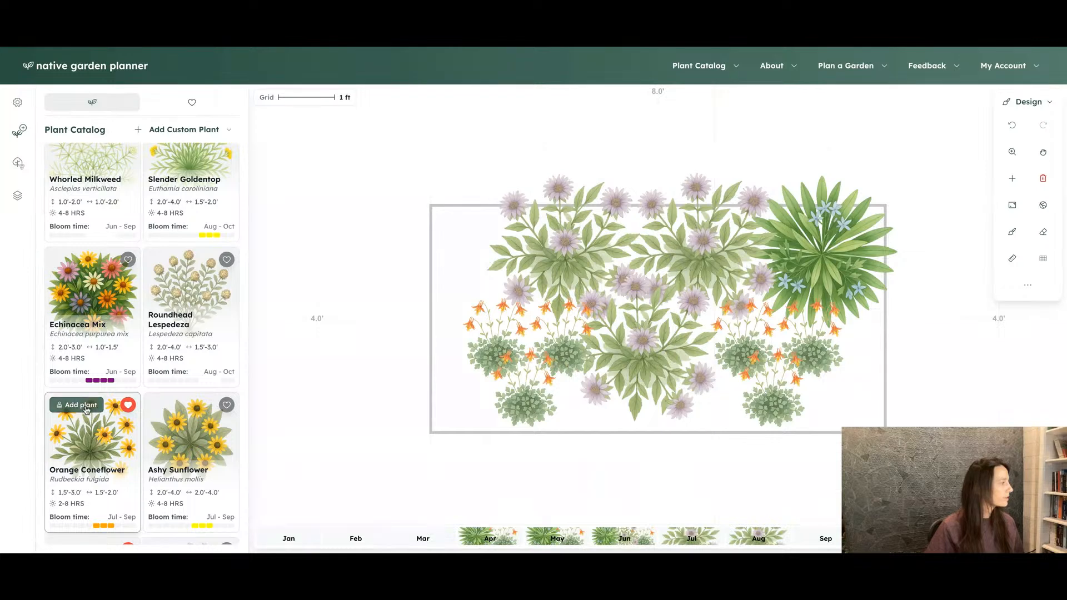
{"action": "left_click", "coordinate": [82, 405]}
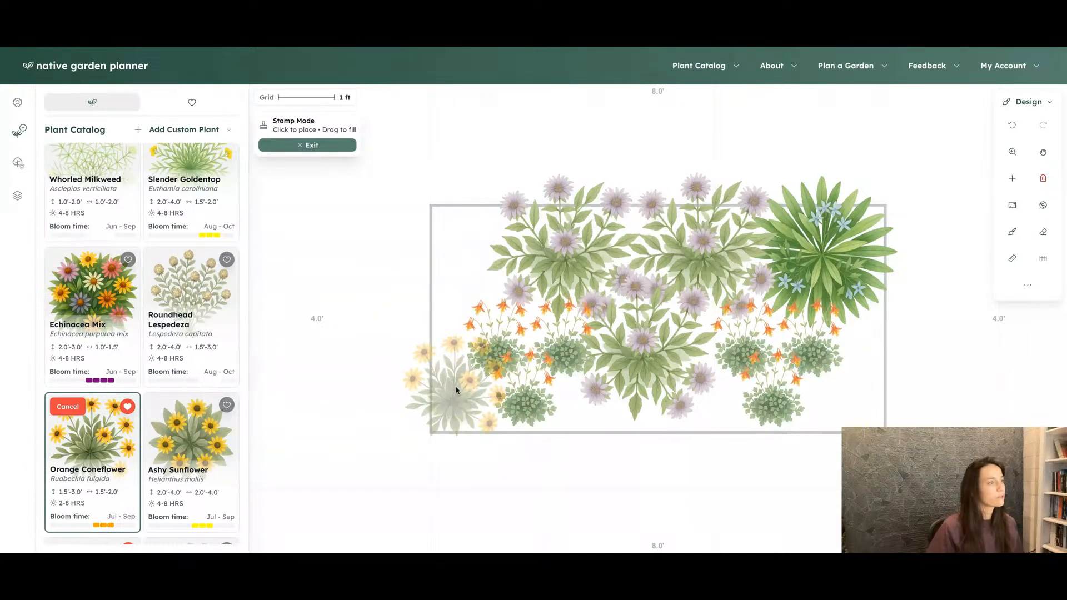
{"action": "left_click", "coordinate": [456, 389]}
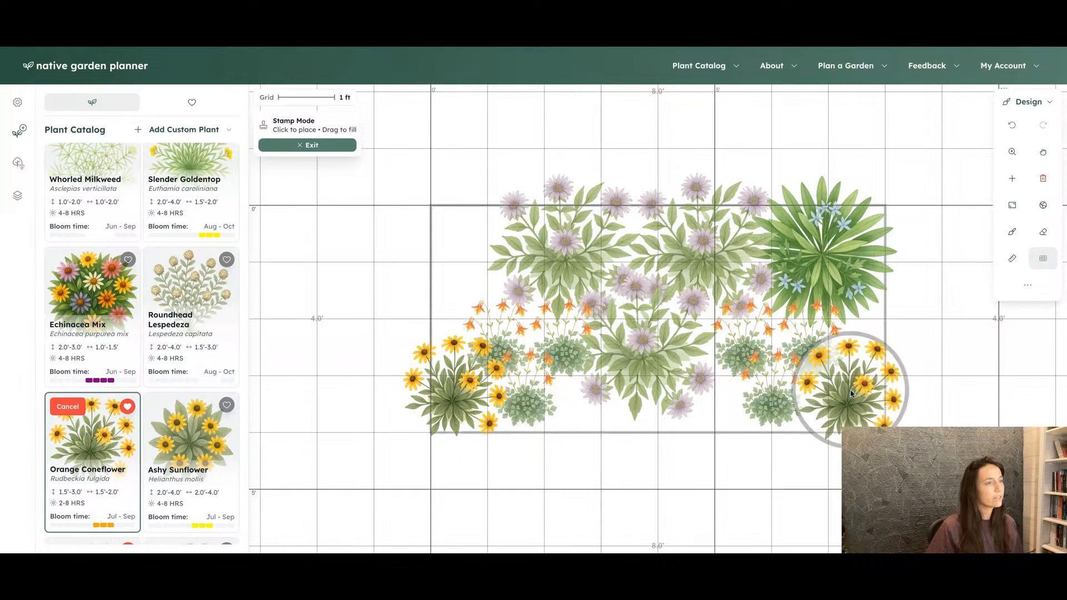
{"action": "left_click", "coordinate": [851, 393]}
{"action": "key", "text": "Escape"}
Step: Shift both Eastern Red Columbine clusters closer to the lower Wild Bergamot and pull the two Orange Coneflowers inside the bed
{"action": "left_click_drag", "start_coordinate": [532, 399], "coordinate": [757, 401]}
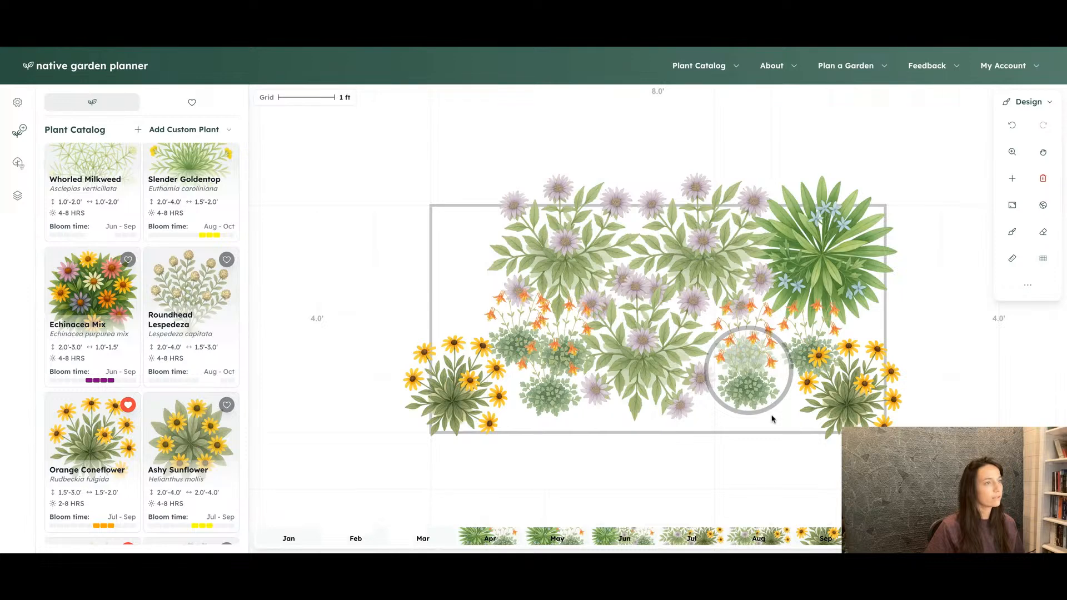
{"action": "left_click_drag", "start_coordinate": [752, 319], "coordinate": [735, 316]}
{"action": "left_click_drag", "start_coordinate": [806, 348], "coordinate": [789, 344]}
{"action": "left_click_drag", "start_coordinate": [768, 391], "coordinate": [764, 389]}
{"action": "left_click_drag", "start_coordinate": [863, 411], "coordinate": [852, 404]}
{"action": "mouse_move", "coordinate": [486, 387]}
{"action": "left_mouse_down"}
{"action": "mouse_move", "coordinate": [497, 371]}
{"action": "mouse_move", "coordinate": [504, 385]}
{"action": "left_mouse_up"}
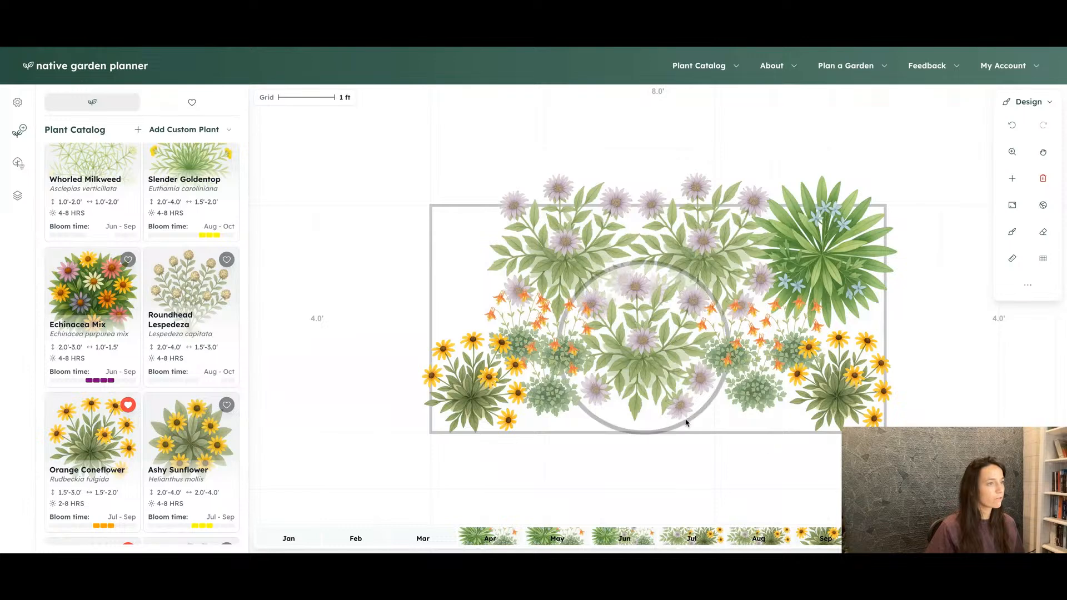
Step: Find Anisescented Goldenrod in the filtered catalog and place three plants in the empty area at the bed's upper-left corner
{"action": "scroll", "coordinate": [175, 442], "scroll_direction": "down", "scroll_amount": 4}
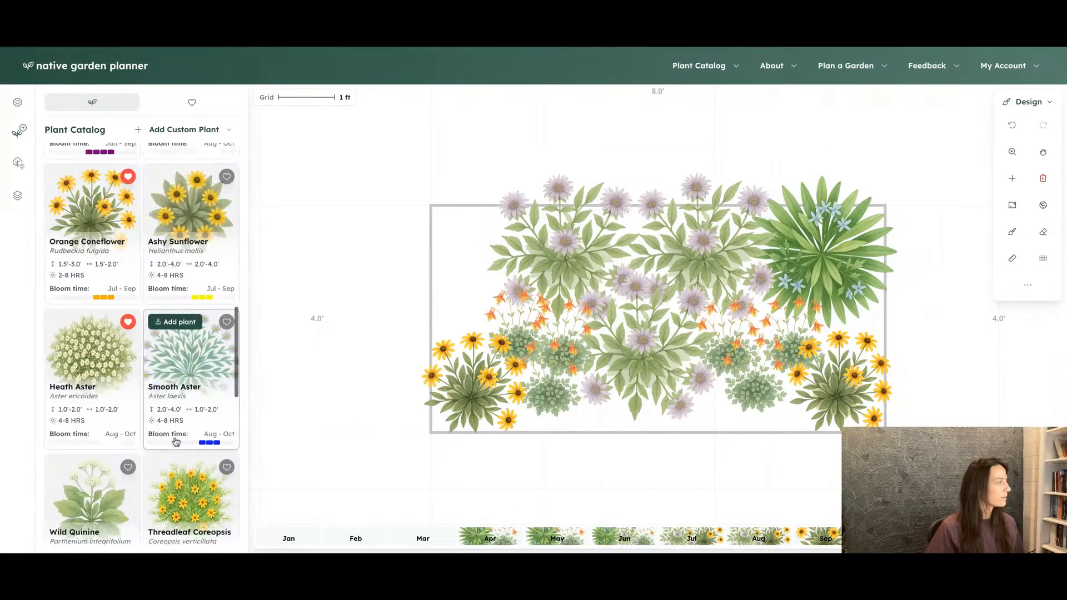
{"action": "scroll", "coordinate": [194, 365], "scroll_direction": "down", "scroll_amount": 3}
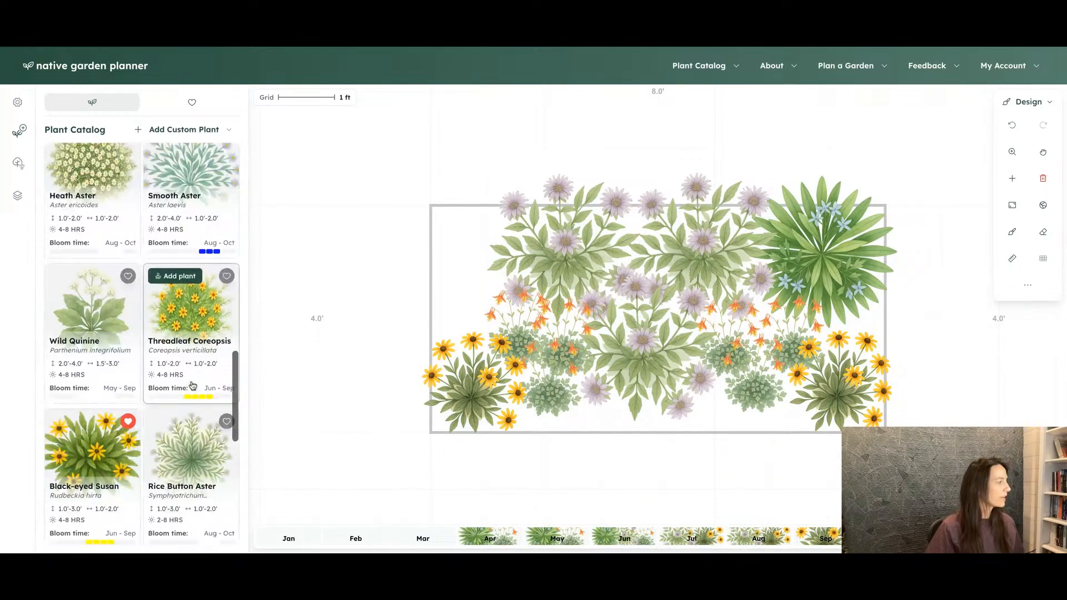
{"action": "scroll", "coordinate": [184, 403], "scroll_direction": "down", "scroll_amount": 3}
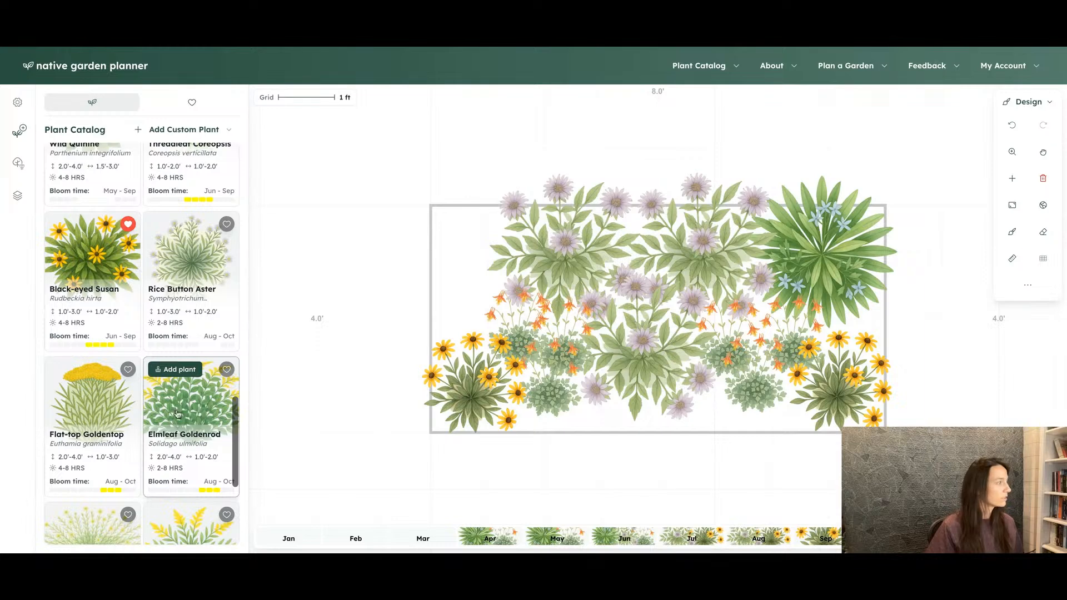
{"action": "scroll", "coordinate": [177, 411], "scroll_direction": "down", "scroll_amount": 2}
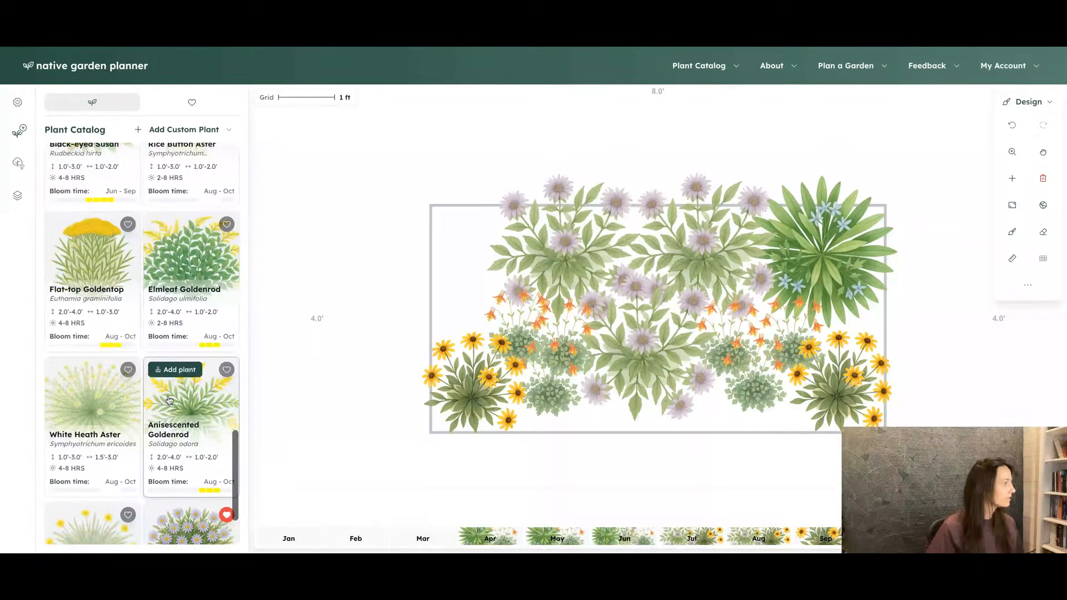
{"action": "left_click", "coordinate": [172, 367]}
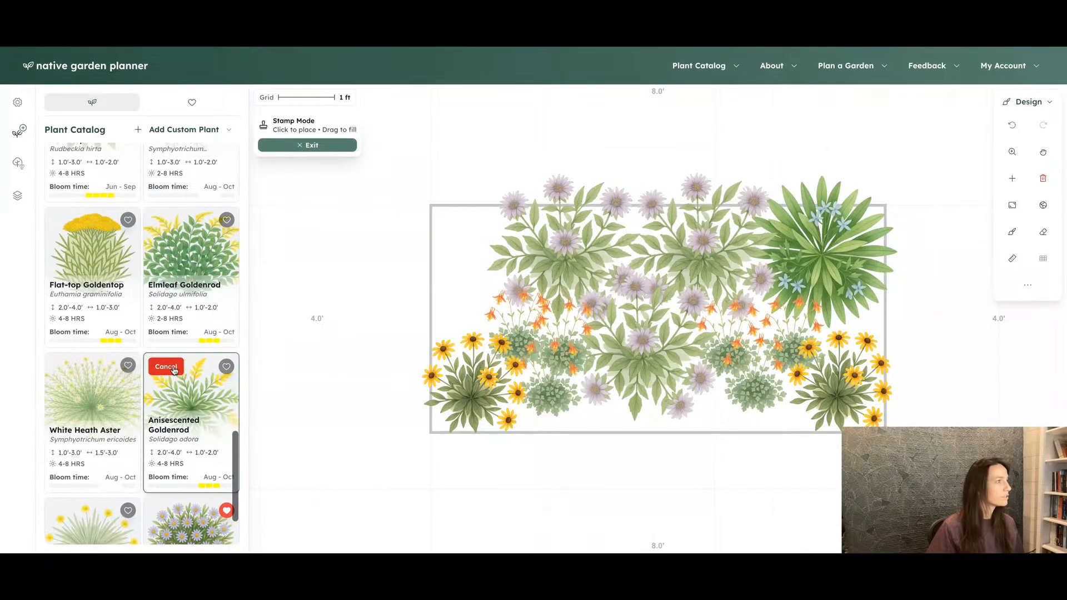
{"action": "left_click", "coordinate": [461, 296]}
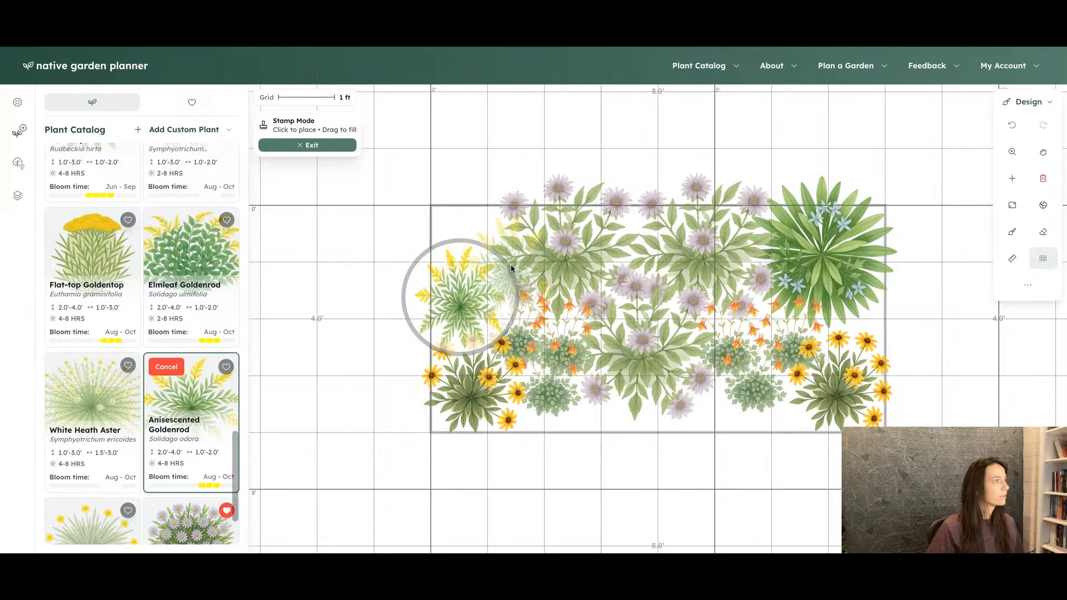
{"action": "left_click", "coordinate": [510, 263]}
{"action": "left_click", "coordinate": [465, 216]}
{"action": "key", "text": "Escape"}
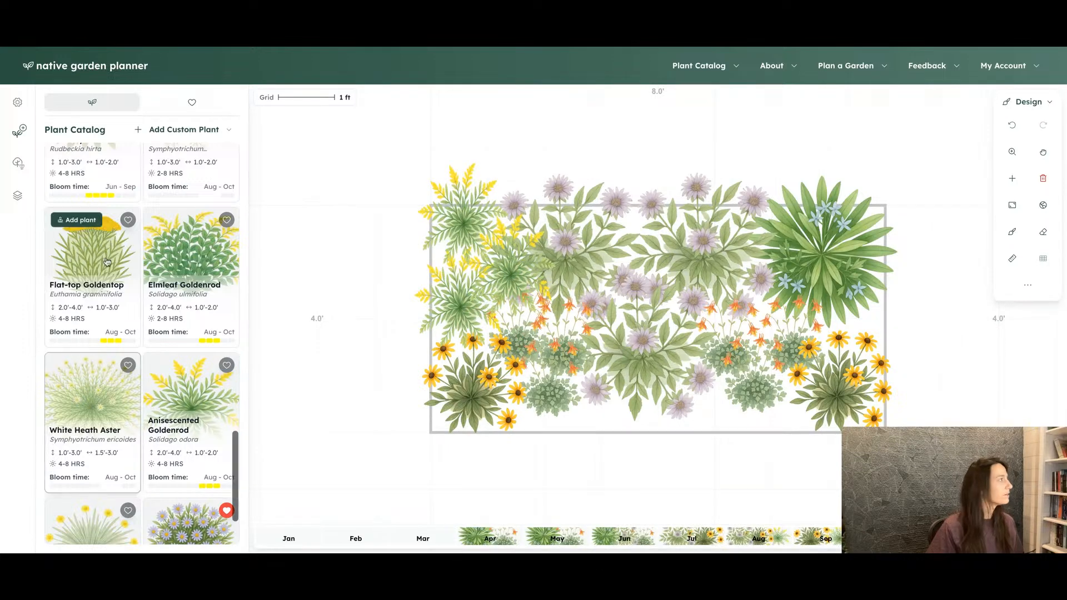
Step: Restrict the catalog's Height filter to 0' - 1' only, deselecting 1' - 2' and 2' - 4'
{"action": "scroll", "coordinate": [183, 223], "scroll_direction": "up", "scroll_amount": 5}
{"action": "left_click", "coordinate": [175, 176]}
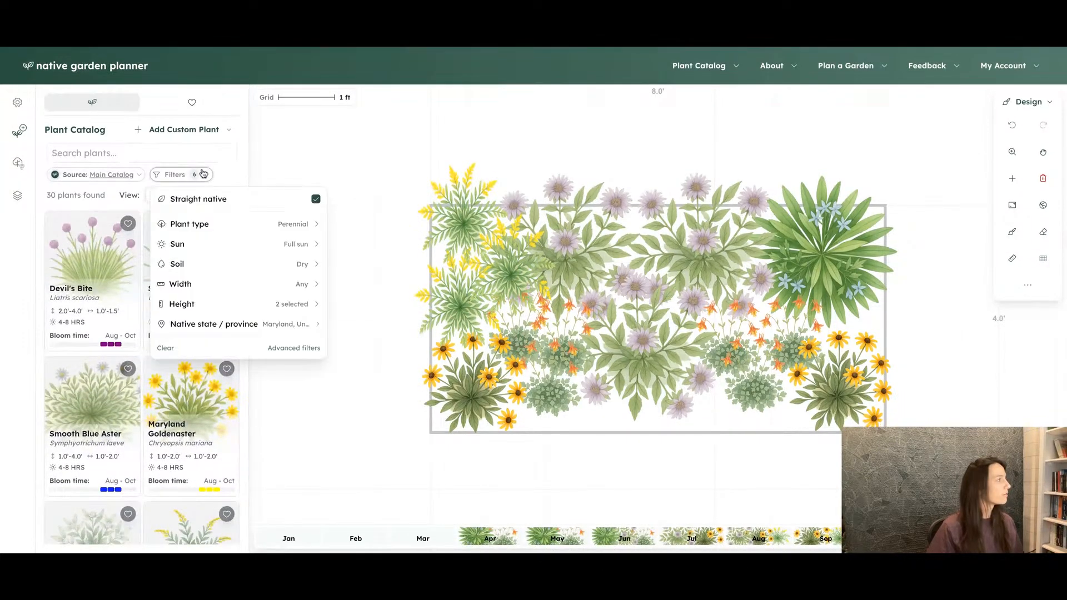
{"action": "left_click", "coordinate": [226, 304]}
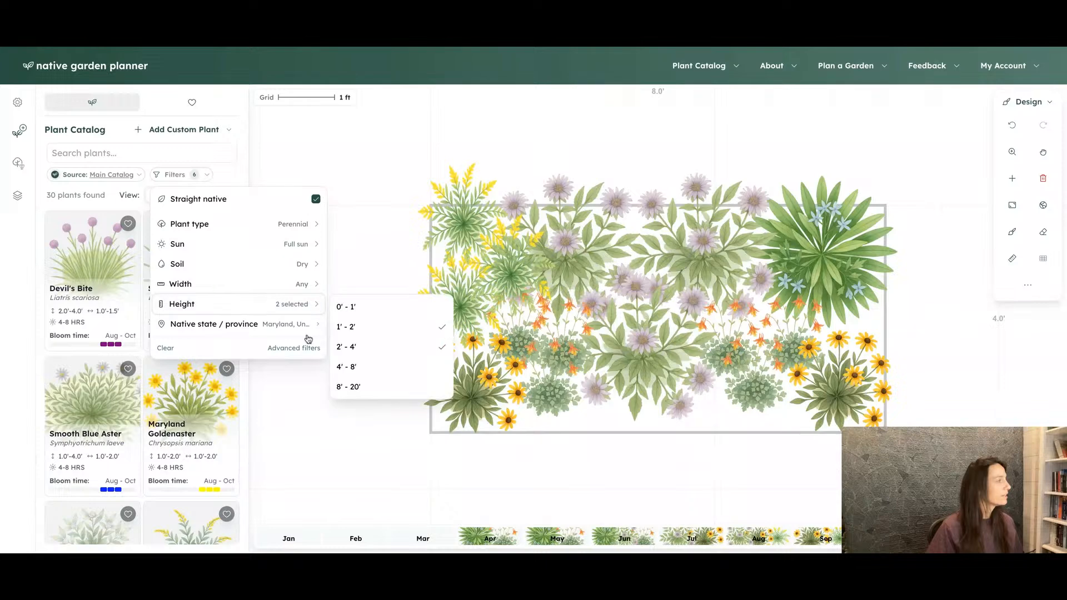
{"action": "left_click", "coordinate": [371, 315]}
{"action": "left_click", "coordinate": [358, 347]}
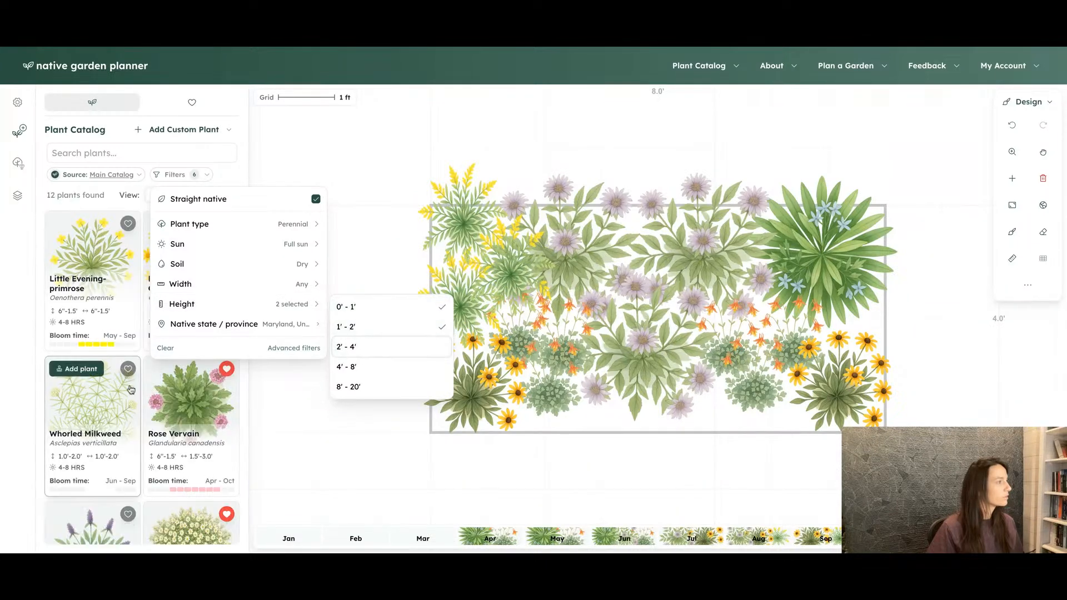
{"action": "left_click", "coordinate": [357, 327]}
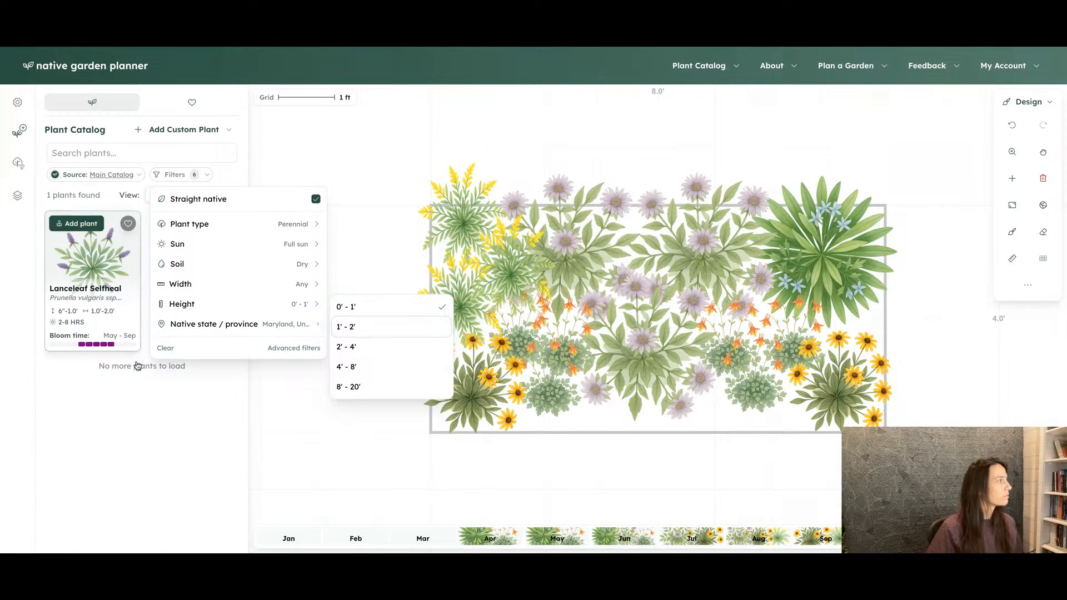
{"action": "left_click", "coordinate": [152, 392]}
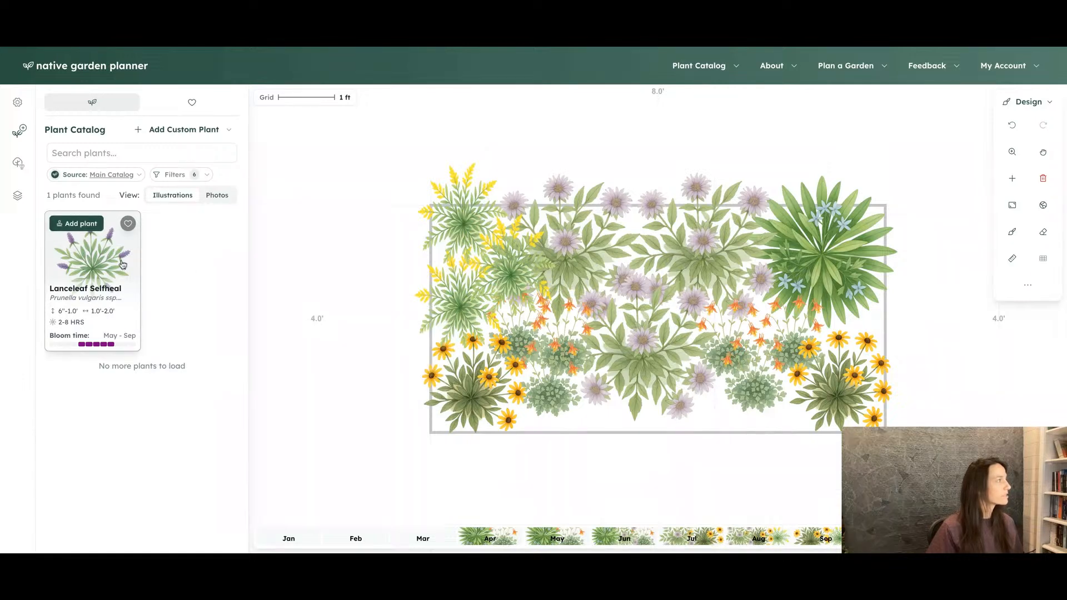
Step: Check the catalog's advanced filters and reapply them, reviewing the active filter settings
{"action": "left_click", "coordinate": [177, 175]}
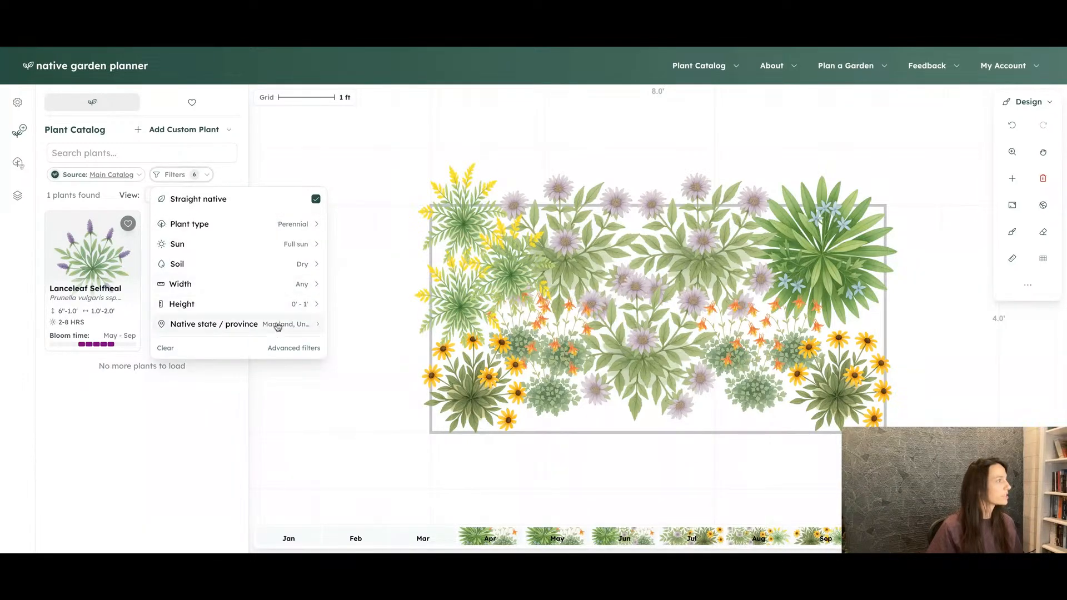
{"action": "left_click", "coordinate": [282, 348]}
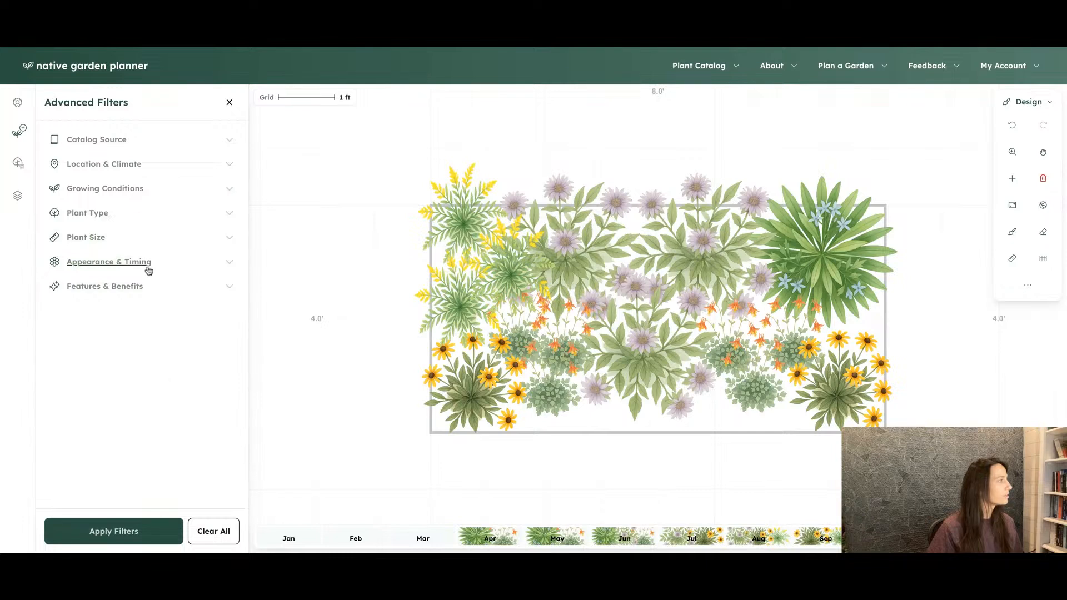
{"action": "left_click", "coordinate": [154, 284]}
{"action": "left_click", "coordinate": [131, 334]}
{"action": "left_click", "coordinate": [108, 529]}
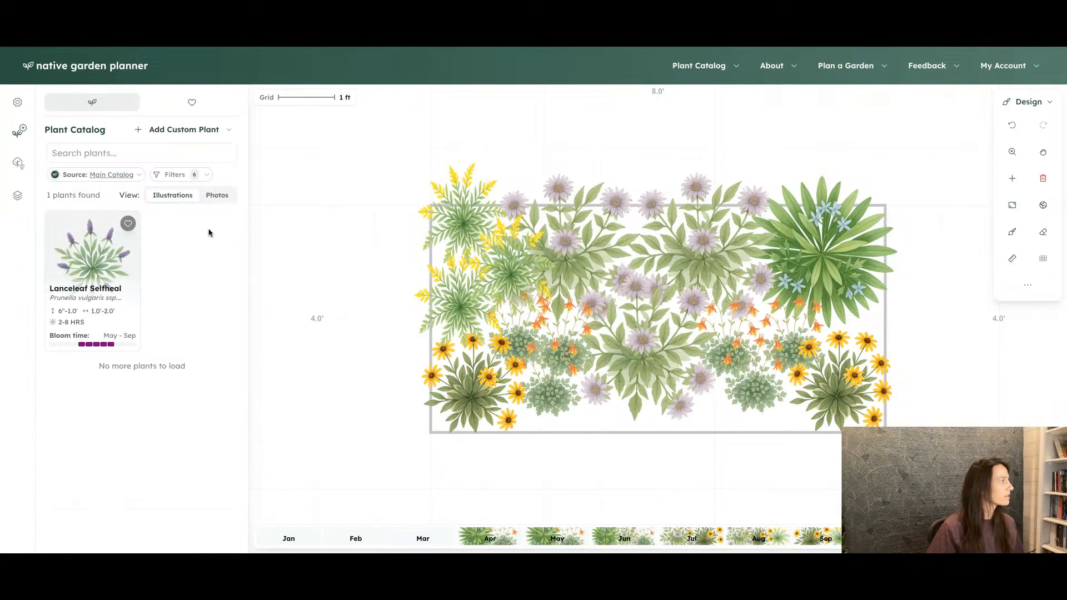
{"action": "left_click", "coordinate": [195, 175]}
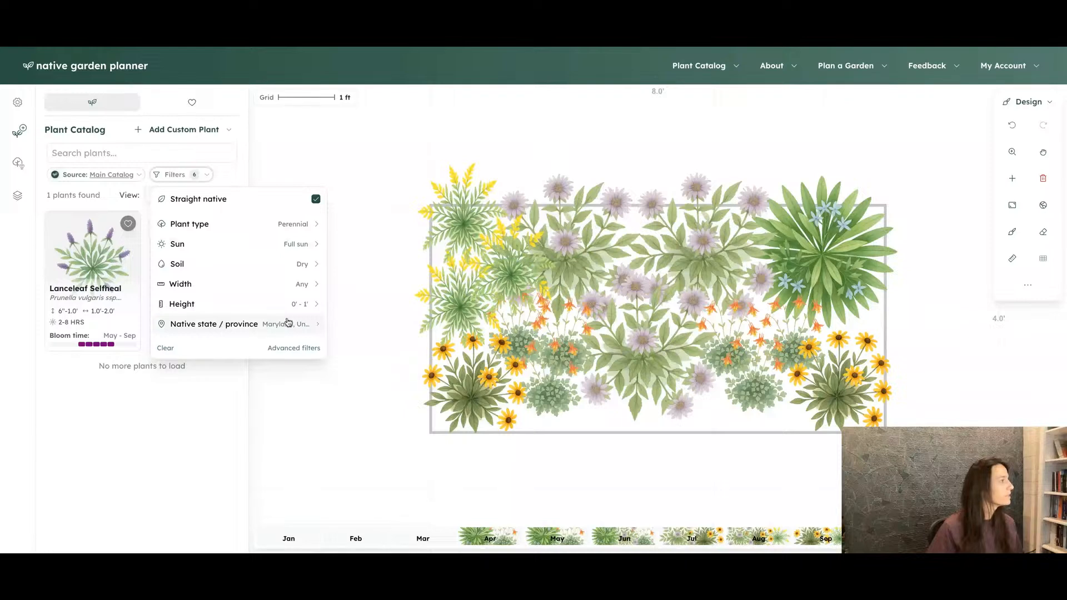
{"action": "left_click", "coordinate": [144, 386]}
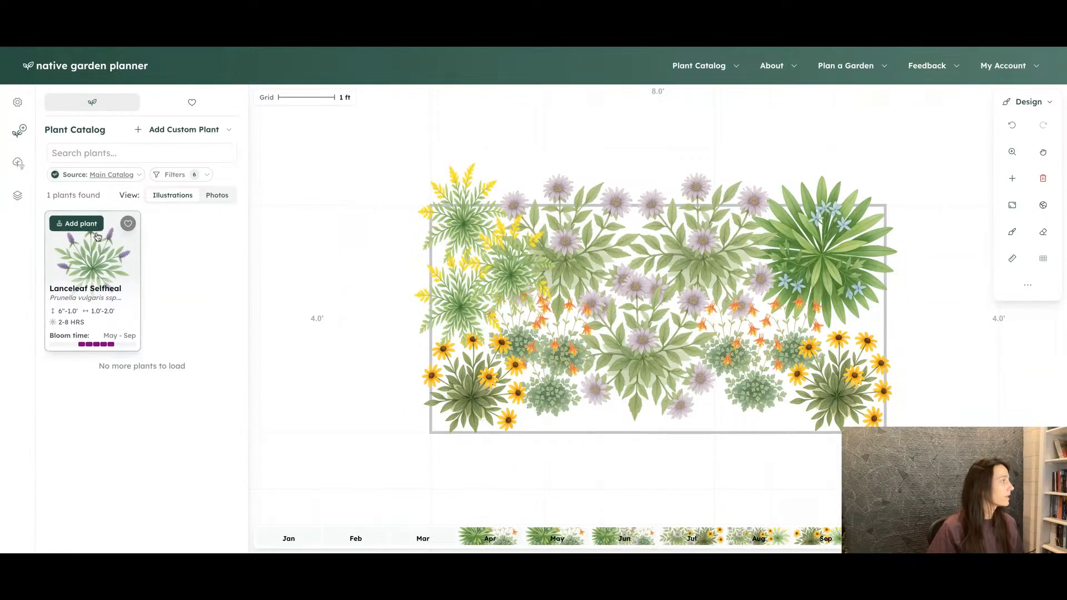
Step: Show the catalog as photos and examine Lanceleaf Selfheal's plant details and picture gallery
{"action": "left_click", "coordinate": [67, 224]}
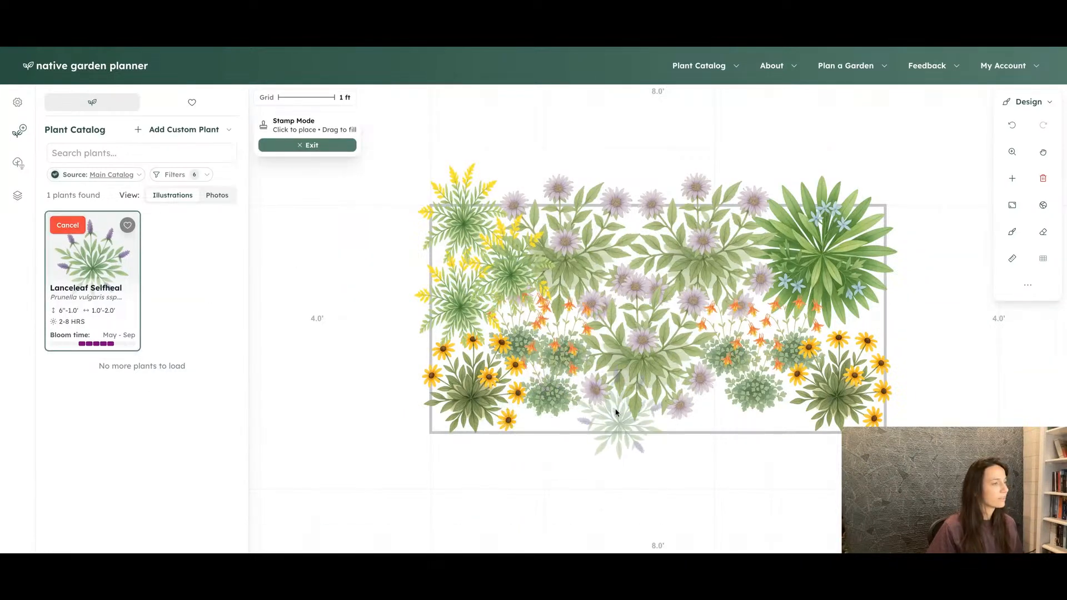
{"action": "key", "text": "Escape"}
{"action": "left_click", "coordinate": [222, 201]}
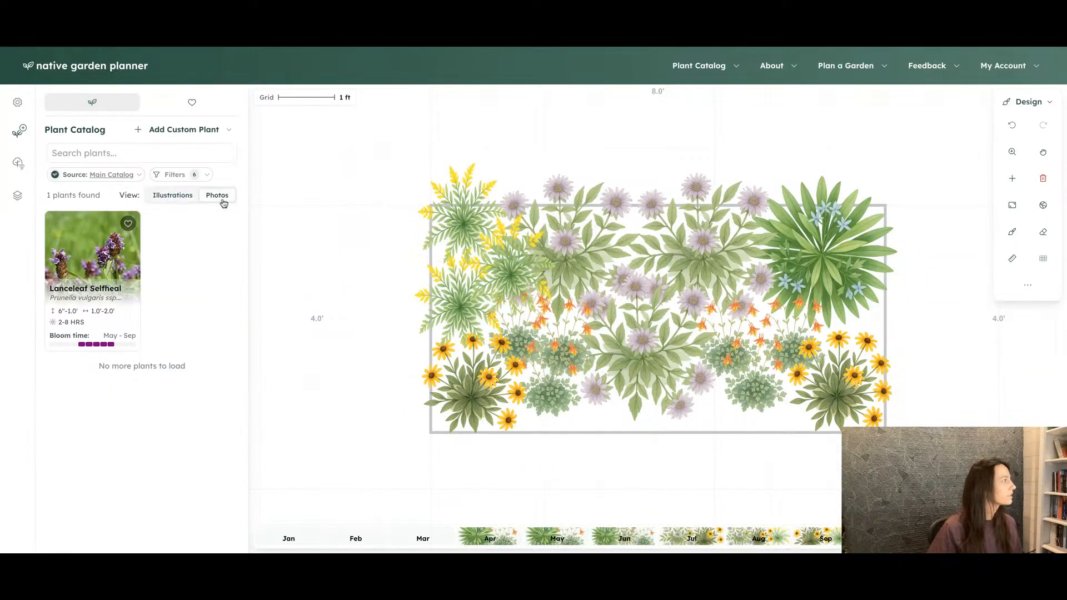
{"action": "left_click", "coordinate": [92, 252]}
{"action": "scroll", "coordinate": [171, 329], "scroll_direction": "down", "scroll_amount": 5}
{"action": "scroll", "coordinate": [170, 329], "scroll_direction": "down", "scroll_amount": 8}
{"action": "scroll", "coordinate": [171, 329], "scroll_direction": "up", "scroll_amount": 10}
{"action": "scroll", "coordinate": [211, 328], "scroll_direction": "up", "scroll_amount": 4}
{"action": "left_click", "coordinate": [222, 328]}
{"action": "left_click", "coordinate": [222, 327]}
{"action": "left_click", "coordinate": [222, 328]}
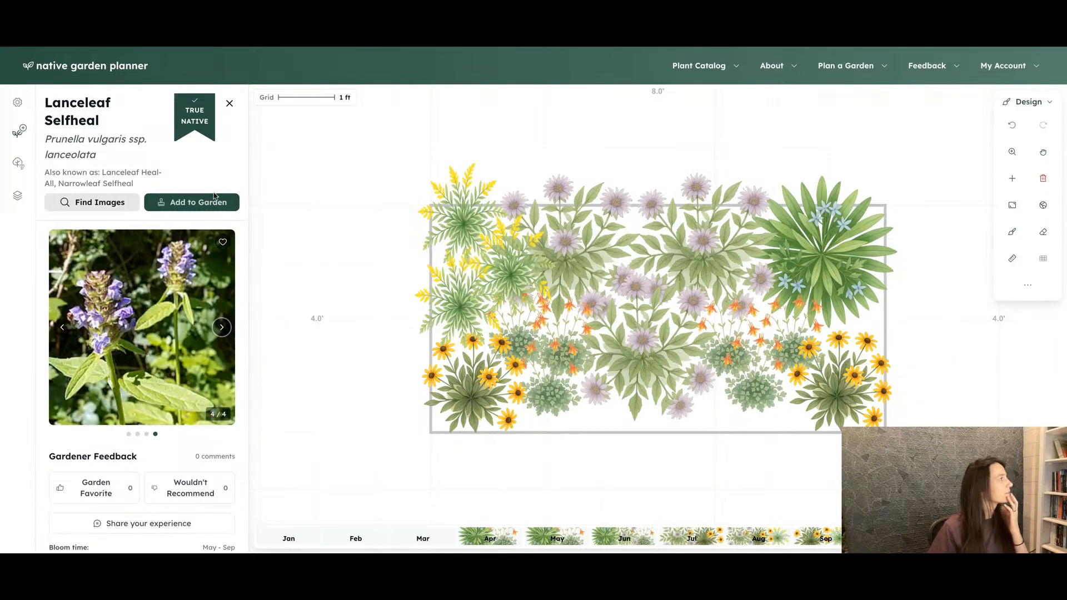
{"action": "double_click", "coordinate": [80, 124]}
{"action": "left_click", "coordinate": [229, 103]}
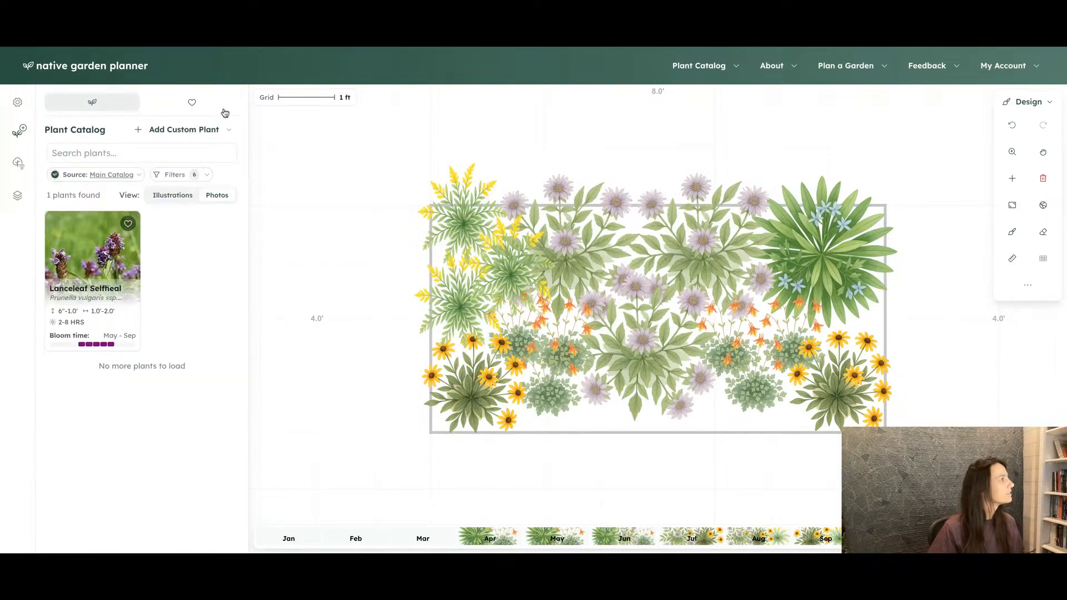
Step: Place Lanceleaf Selfheal along the bed's lower edge, keeping two plants side by side below the central Wild Bergamot
{"action": "left_click", "coordinate": [123, 244]}
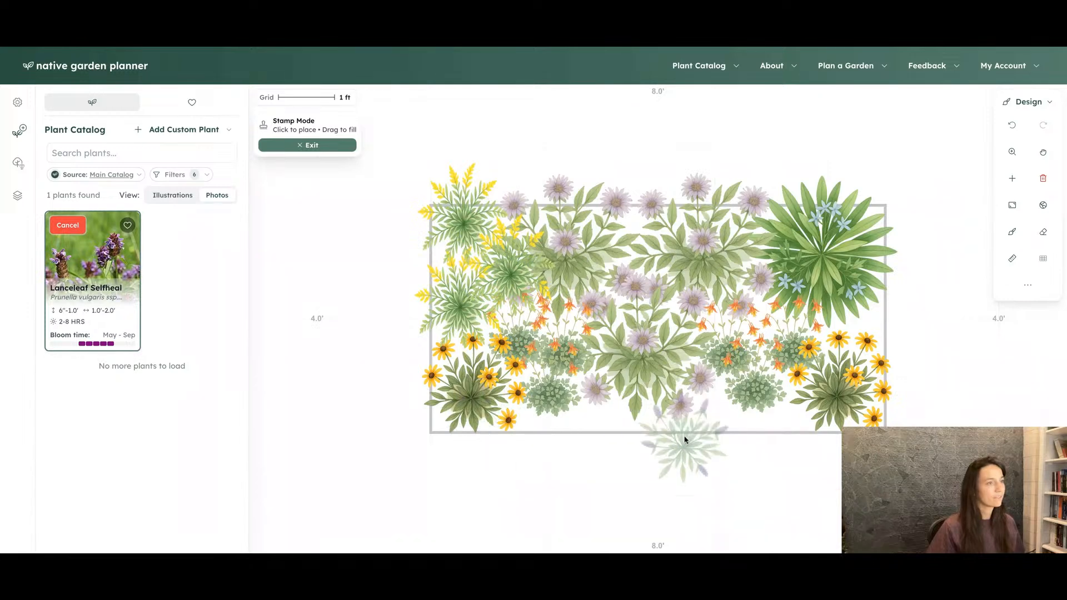
{"action": "left_click", "coordinate": [715, 408]}
{"action": "left_click", "coordinate": [794, 416]}
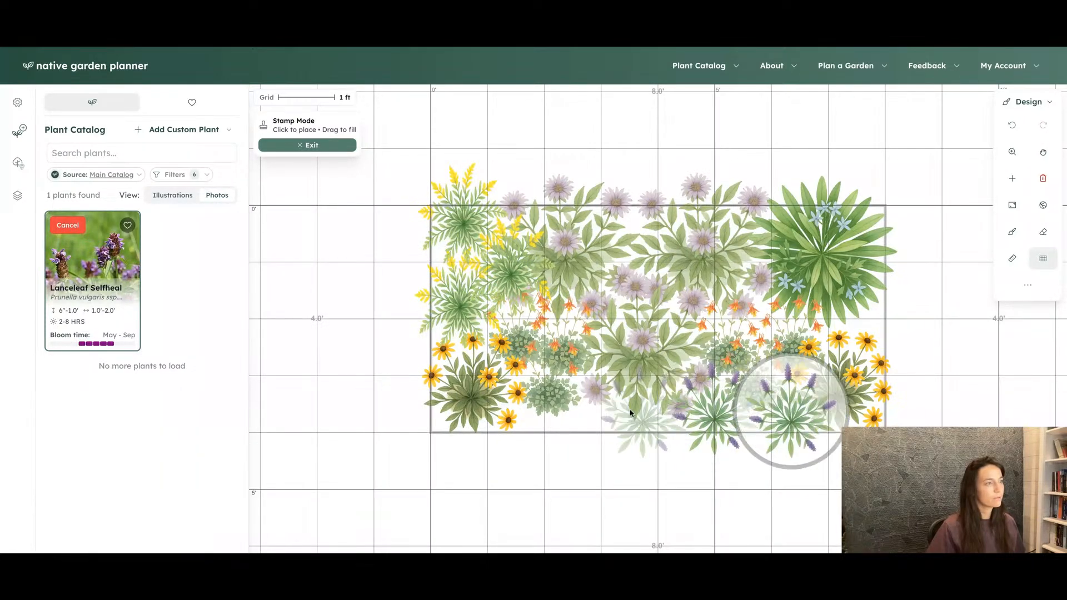
{"action": "left_click", "coordinate": [625, 411]}
{"action": "key", "text": "Escape"}
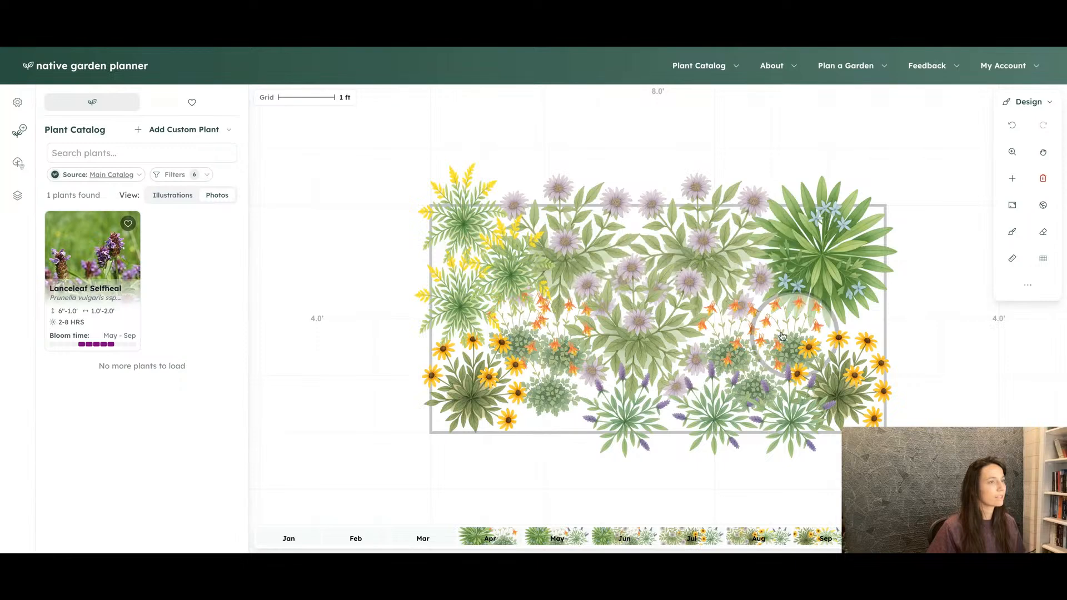
{"action": "left_click", "coordinate": [841, 381]}
{"action": "left_click_drag", "start_coordinate": [587, 390], "coordinate": [781, 428]}
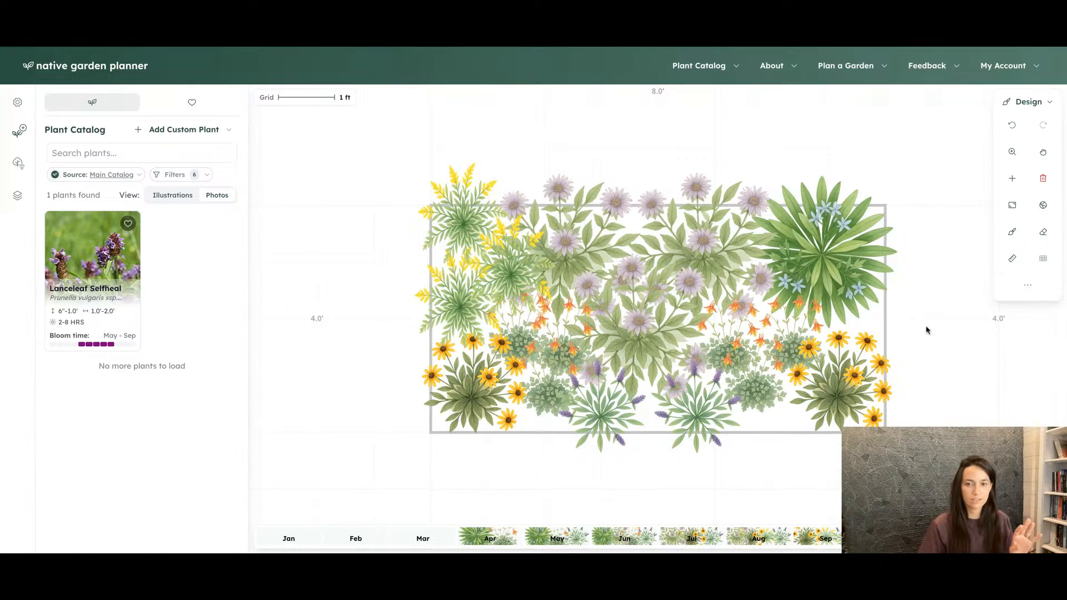
Step: Open the export builder for the plan and review its auto snapshots and list of pages
{"action": "left_click", "coordinate": [1041, 293]}
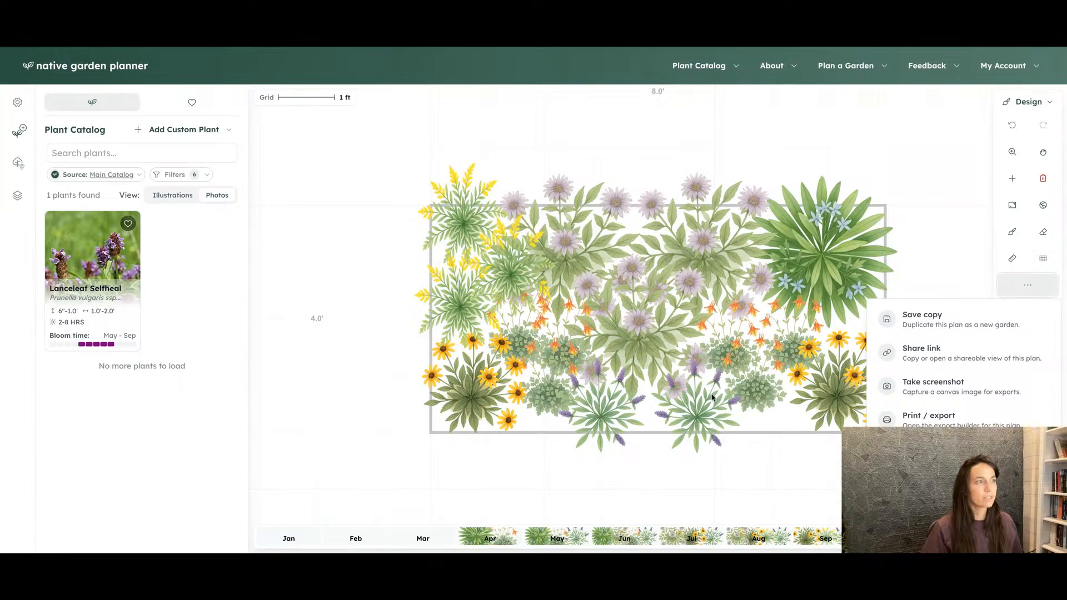
{"action": "left_click", "coordinate": [936, 417]}
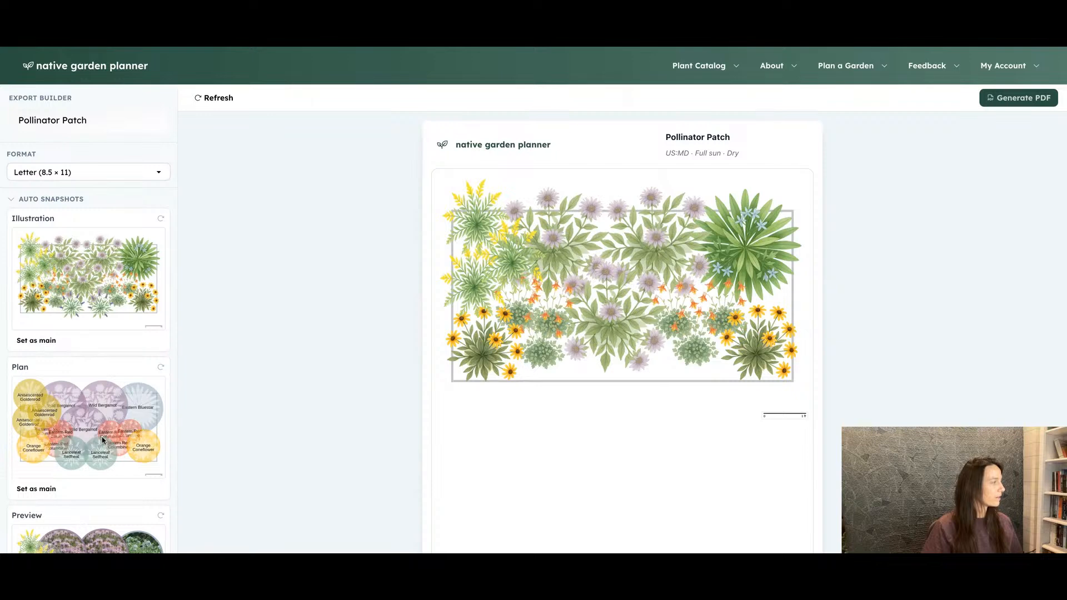
{"action": "scroll", "coordinate": [278, 417], "scroll_direction": "down", "scroll_amount": 3}
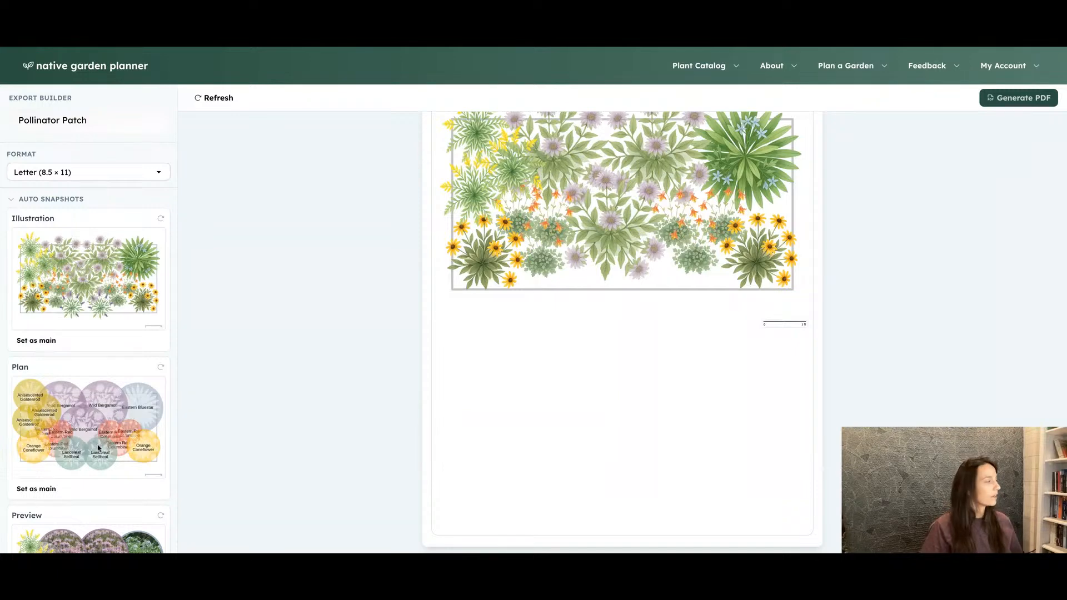
{"action": "scroll", "coordinate": [98, 448], "scroll_direction": "down", "scroll_amount": 5}
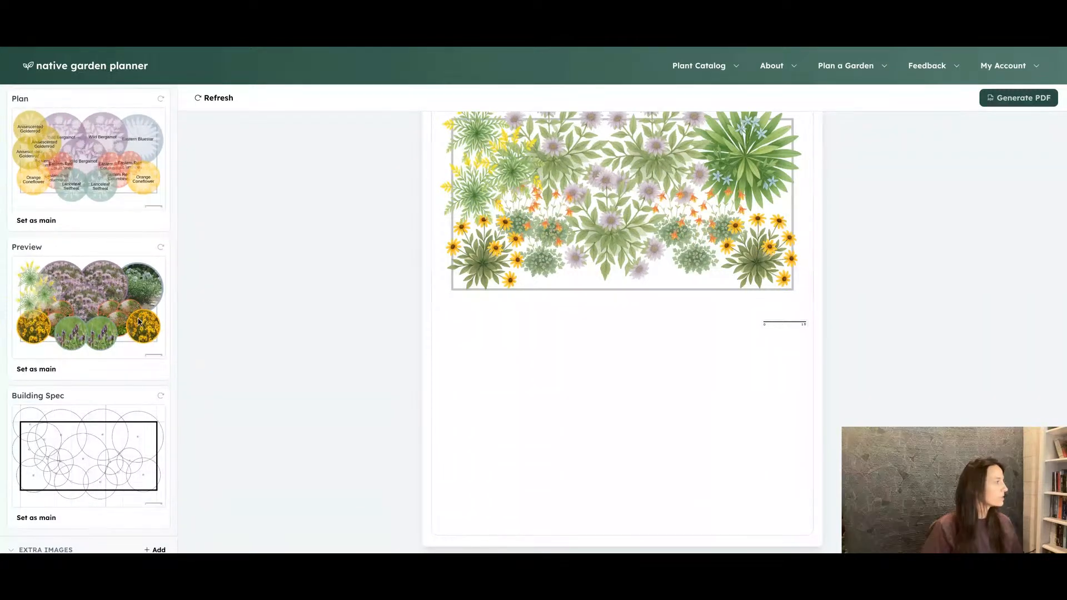
{"action": "scroll", "coordinate": [139, 321], "scroll_direction": "down", "scroll_amount": 1}
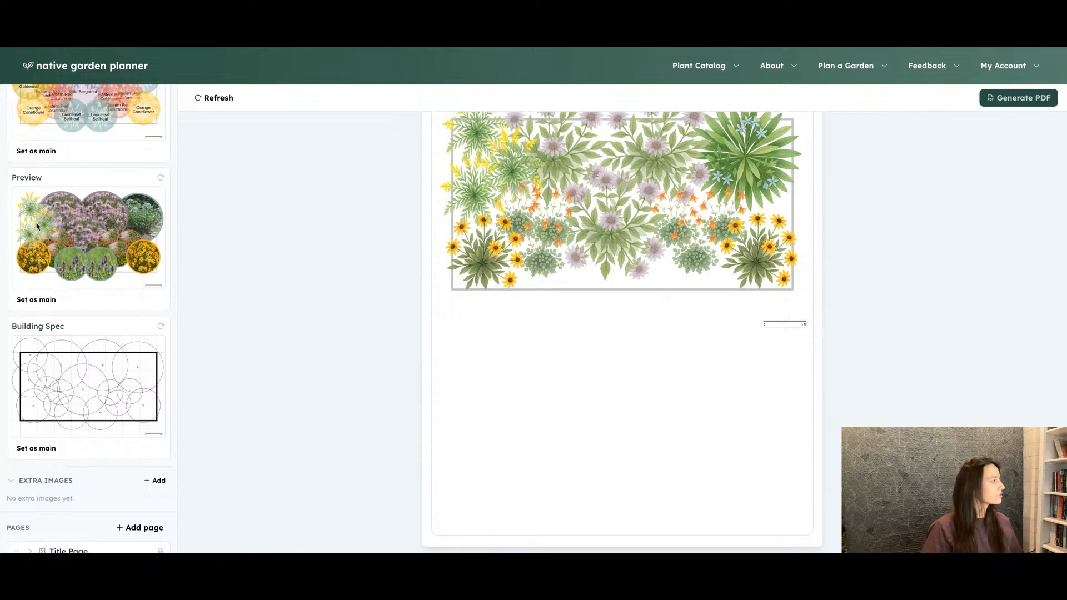
{"action": "scroll", "coordinate": [111, 364], "scroll_direction": "down", "scroll_amount": 2}
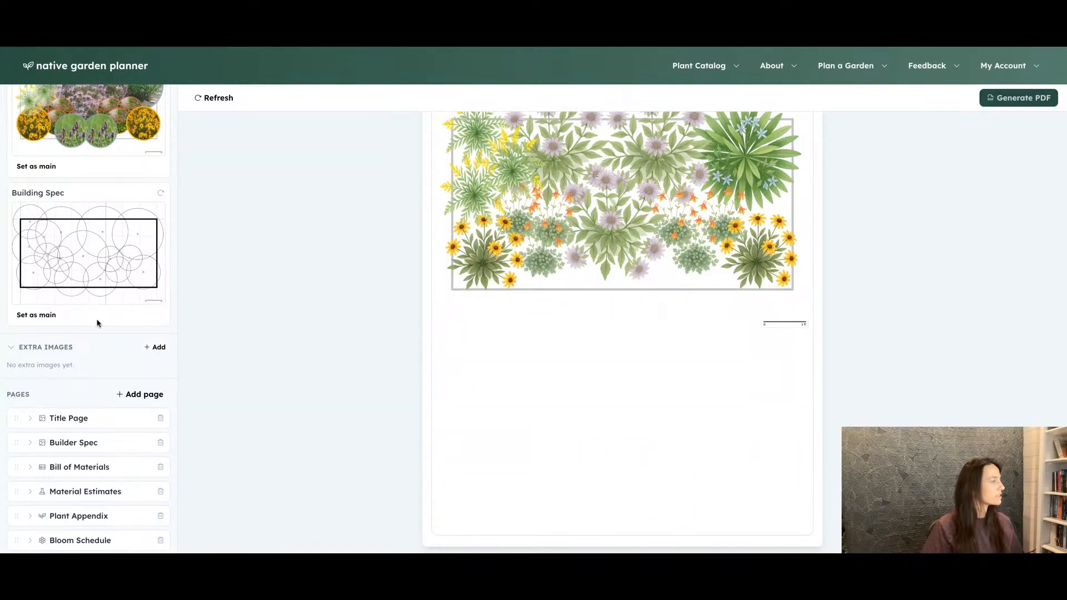
{"action": "scroll", "coordinate": [98, 324], "scroll_direction": "down", "scroll_amount": 2}
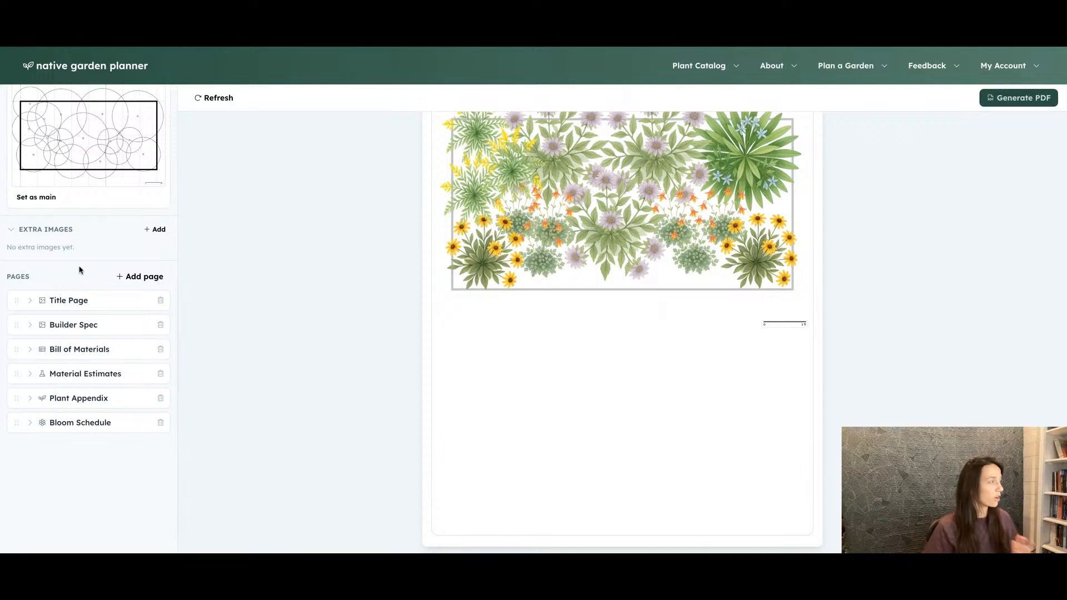
{"action": "scroll", "coordinate": [408, 327], "scroll_direction": "down", "scroll_amount": 3}
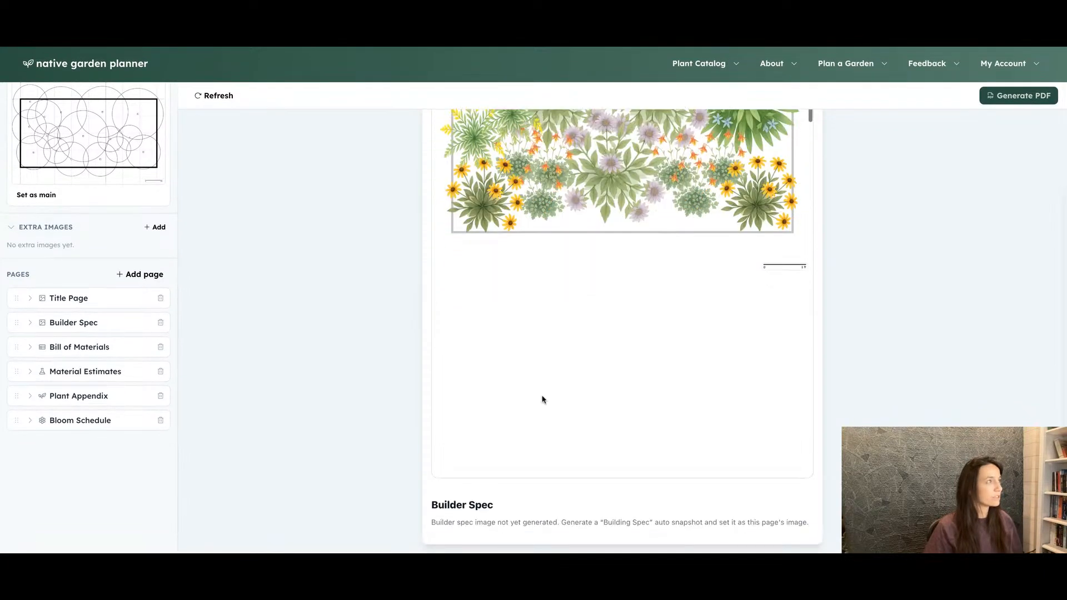
Step: Refresh the export preview and examine the document through to the Bill of Materials
{"action": "left_click", "coordinate": [228, 98]}
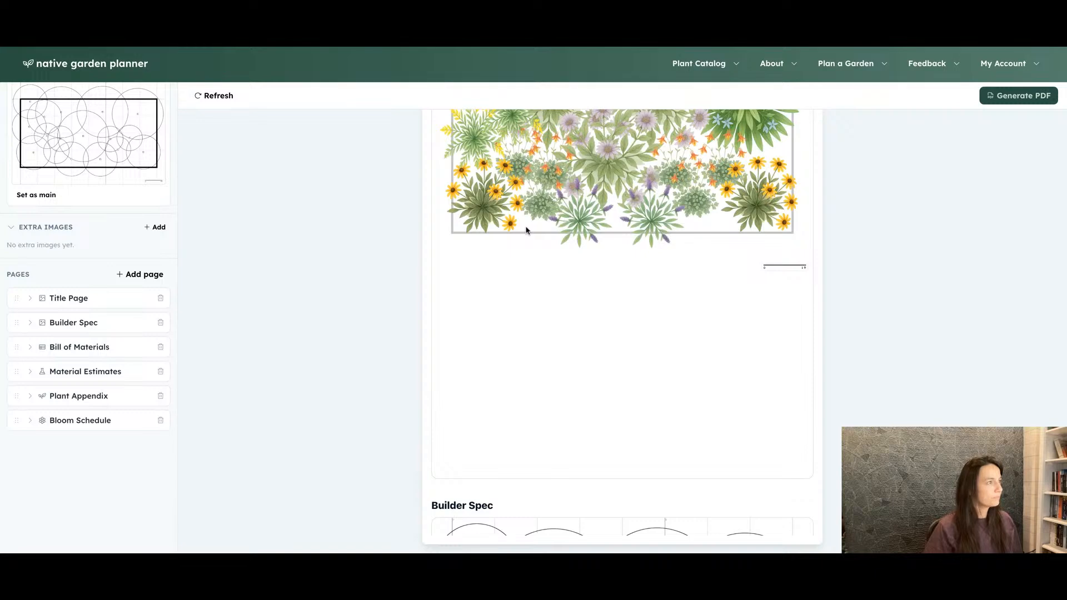
{"action": "scroll", "coordinate": [470, 262], "scroll_direction": "down", "scroll_amount": 15}
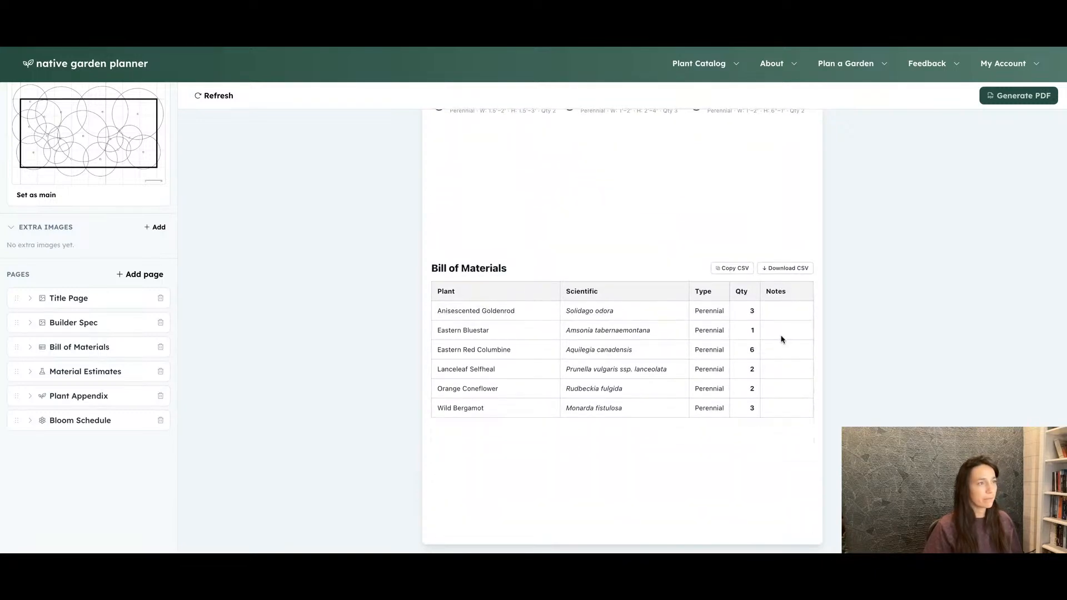
Step: Examine the rest of the export preview, from the Material Estimates through the Plant Appendix to the Bloom Schedule
{"action": "scroll", "coordinate": [756, 410], "scroll_direction": "down", "scroll_amount": 8}
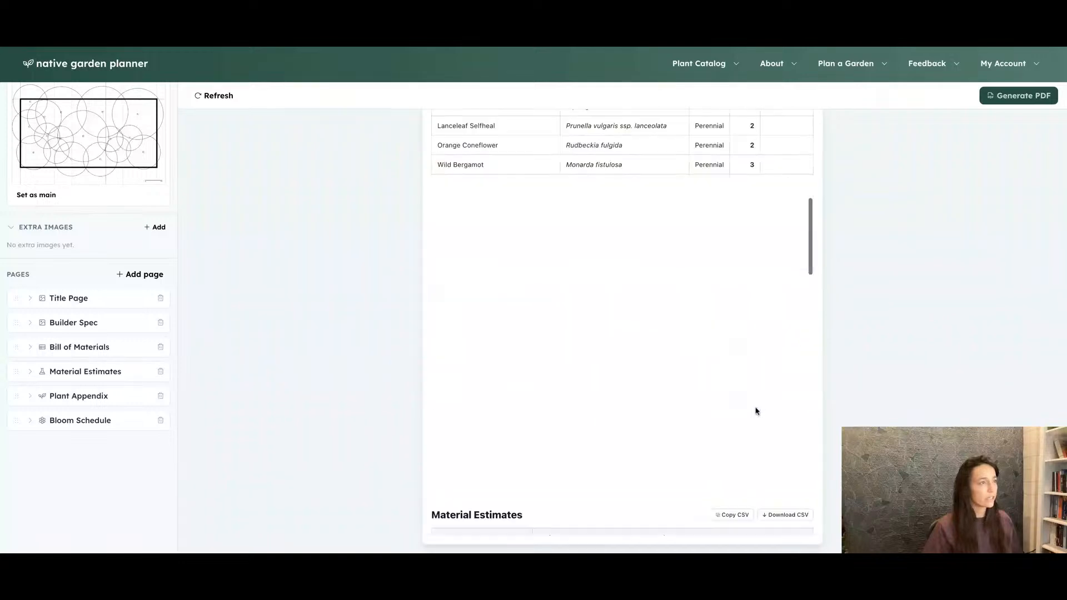
{"action": "scroll", "coordinate": [571, 306], "scroll_direction": "down", "scroll_amount": 1}
{"action": "scroll", "coordinate": [570, 305], "scroll_direction": "up", "scroll_amount": 9}
{"action": "scroll", "coordinate": [571, 305], "scroll_direction": "down", "scroll_amount": 11}
{"action": "scroll", "coordinate": [622, 322], "scroll_direction": "down", "scroll_amount": 6}
{"action": "scroll", "coordinate": [524, 140], "scroll_direction": "up", "scroll_amount": 4}
{"action": "scroll", "coordinate": [525, 140], "scroll_direction": "down", "scroll_amount": 5}
{"action": "scroll", "coordinate": [525, 140], "scroll_direction": "up", "scroll_amount": 1}
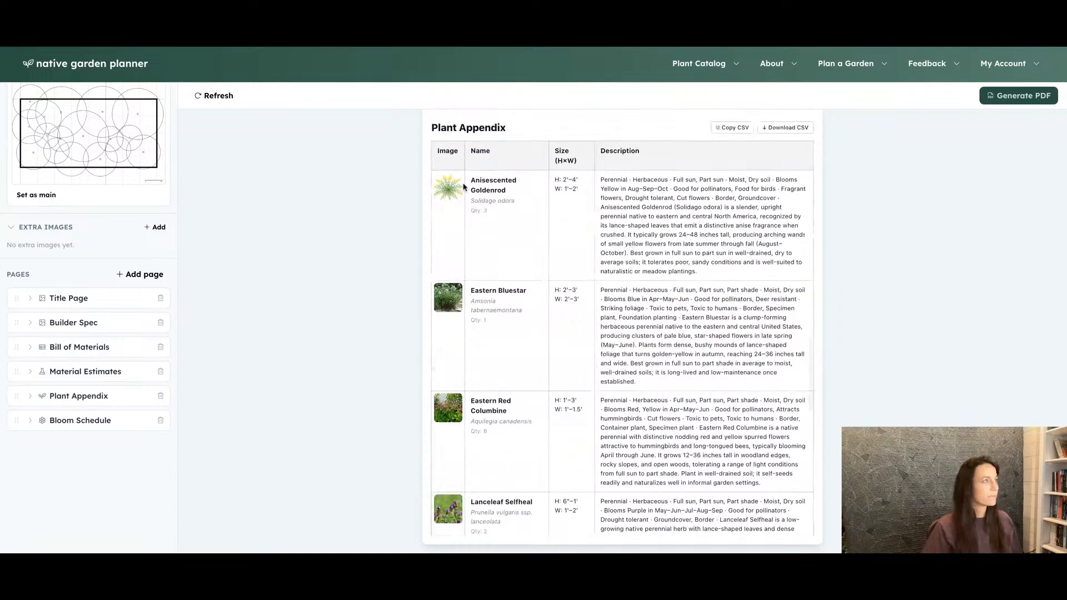
{"action": "scroll", "coordinate": [582, 411], "scroll_direction": "down", "scroll_amount": 10}
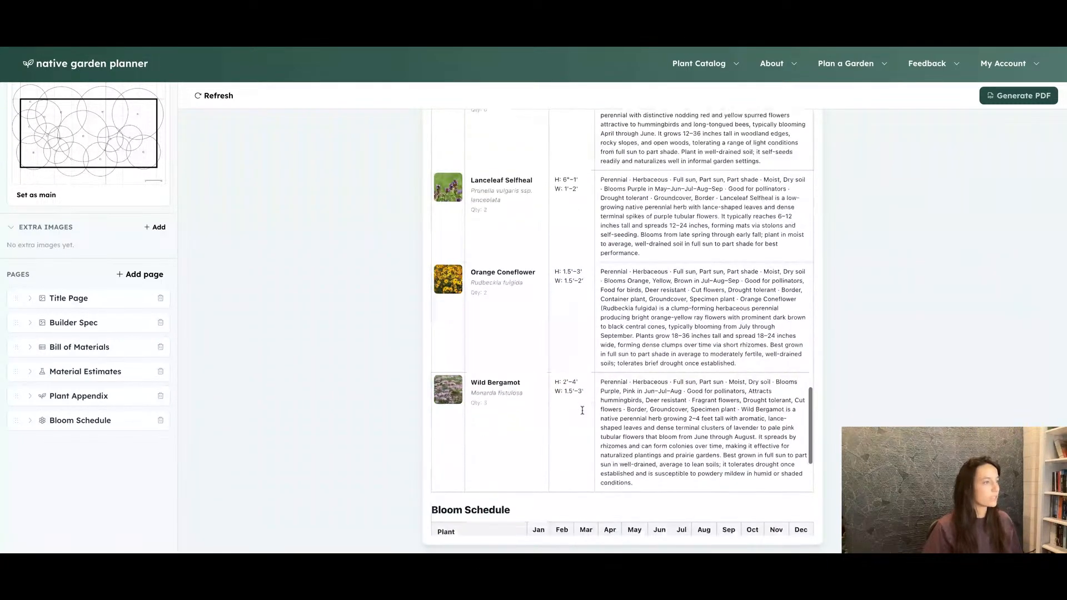
{"action": "scroll", "coordinate": [629, 358], "scroll_direction": "up", "scroll_amount": 10}
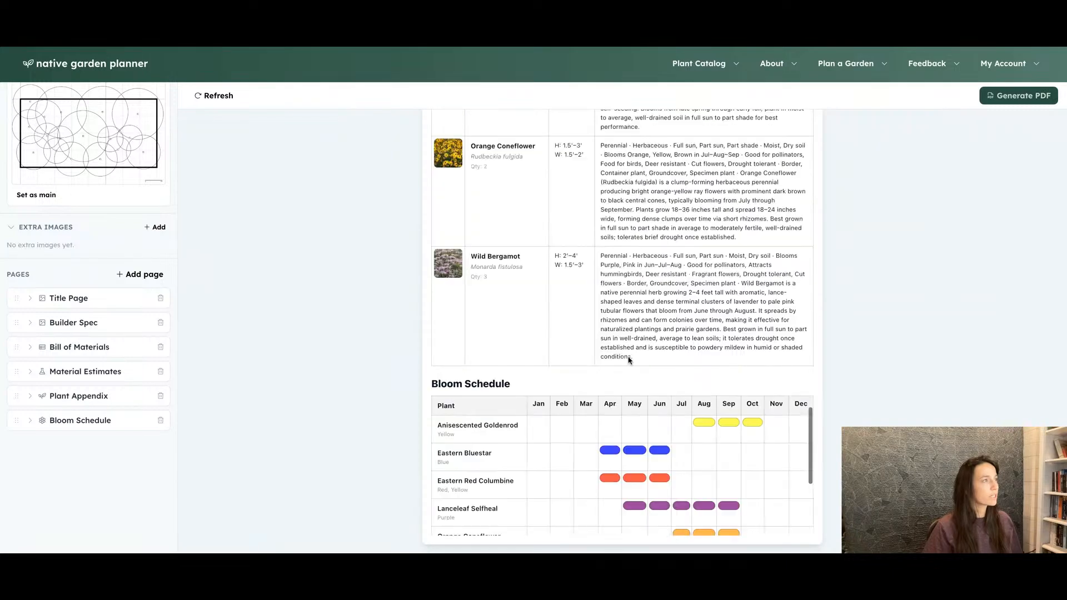
{"action": "scroll", "coordinate": [629, 361], "scroll_direction": "up", "scroll_amount": 4}
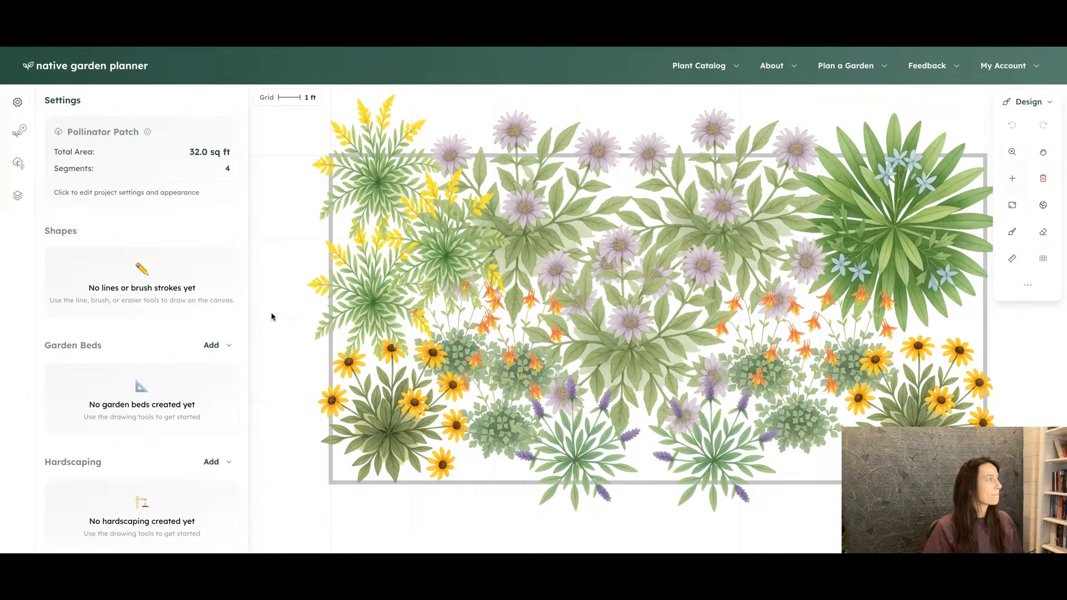
Step: Add a soil surface to the Pollinator Patch in the project settings
{"action": "left_click", "coordinate": [189, 182]}
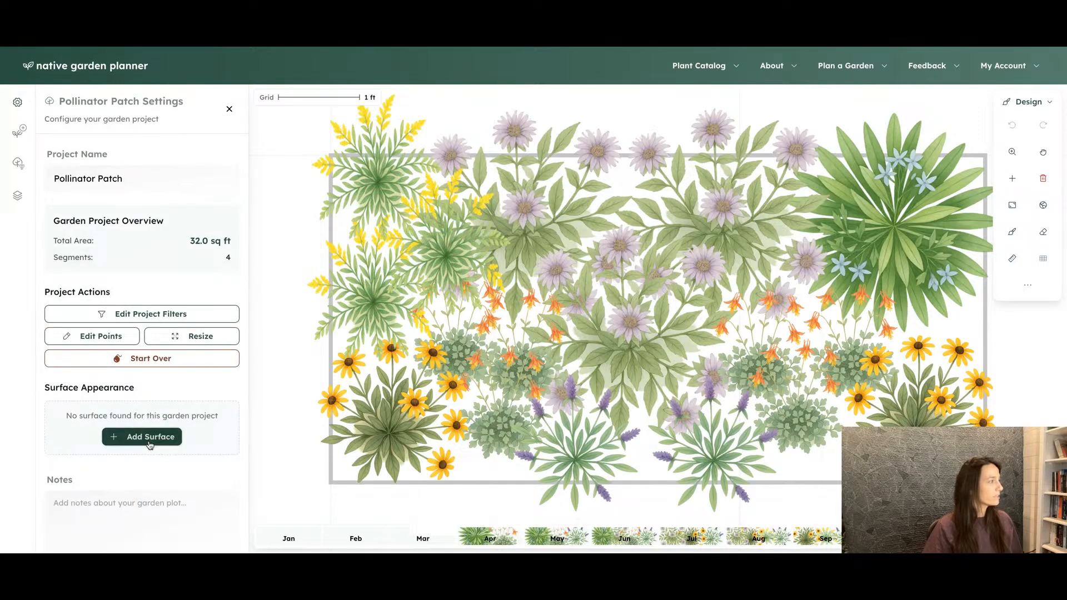
{"action": "left_click", "coordinate": [161, 437]}
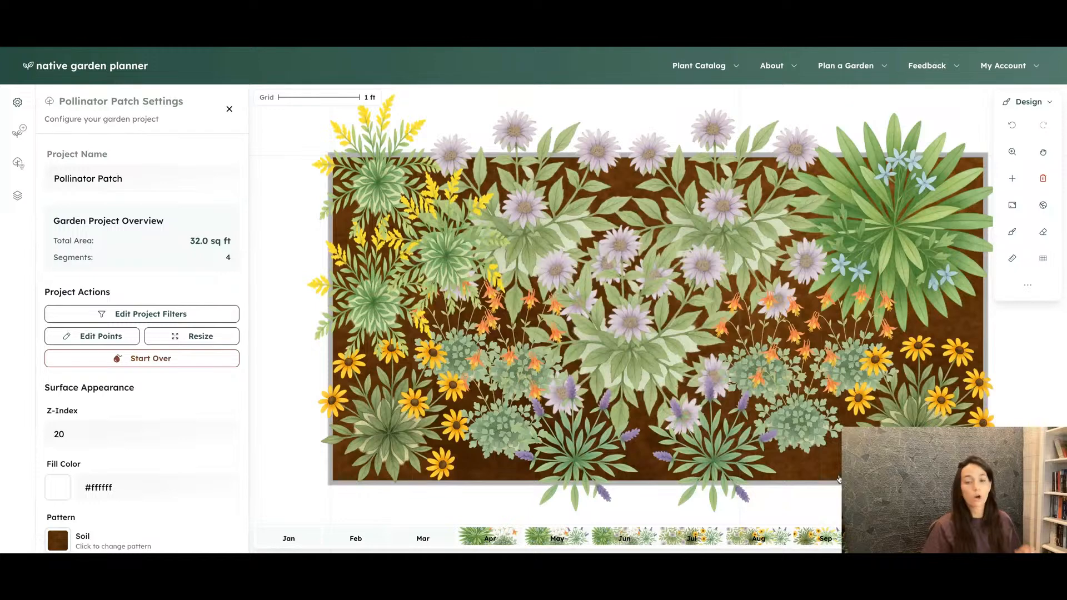
Step: Try the Wood Chips, Wood and Brick surface patterns on the bed and set the pattern back to Soil
{"action": "scroll", "coordinate": [233, 477], "scroll_direction": "down", "scroll_amount": 3}
{"action": "scroll", "coordinate": [233, 477], "scroll_direction": "down", "scroll_amount": 3}
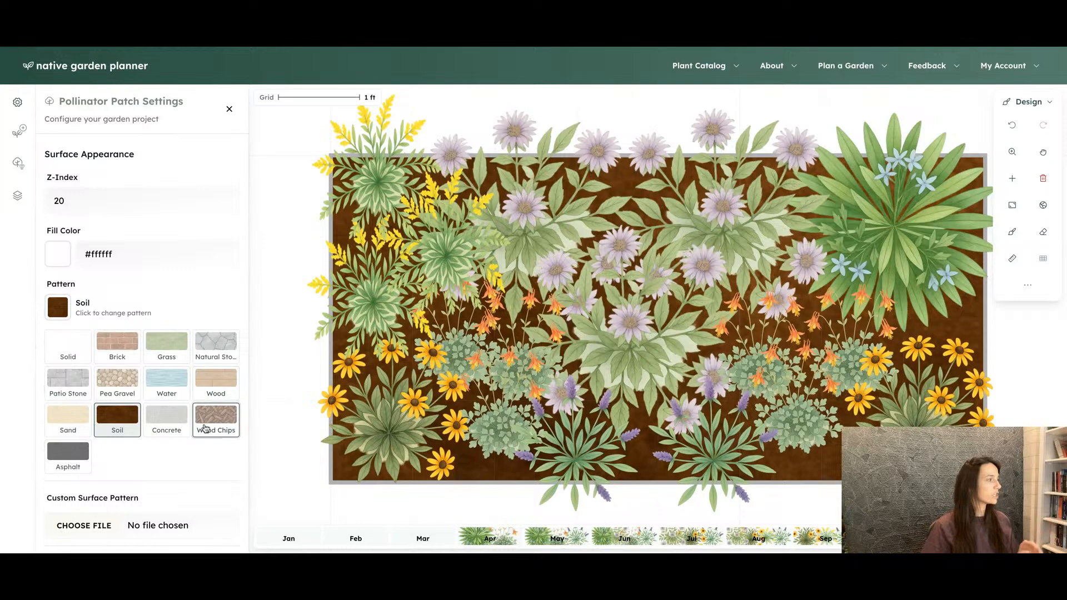
{"action": "left_click", "coordinate": [206, 429]}
{"action": "left_click", "coordinate": [210, 390]}
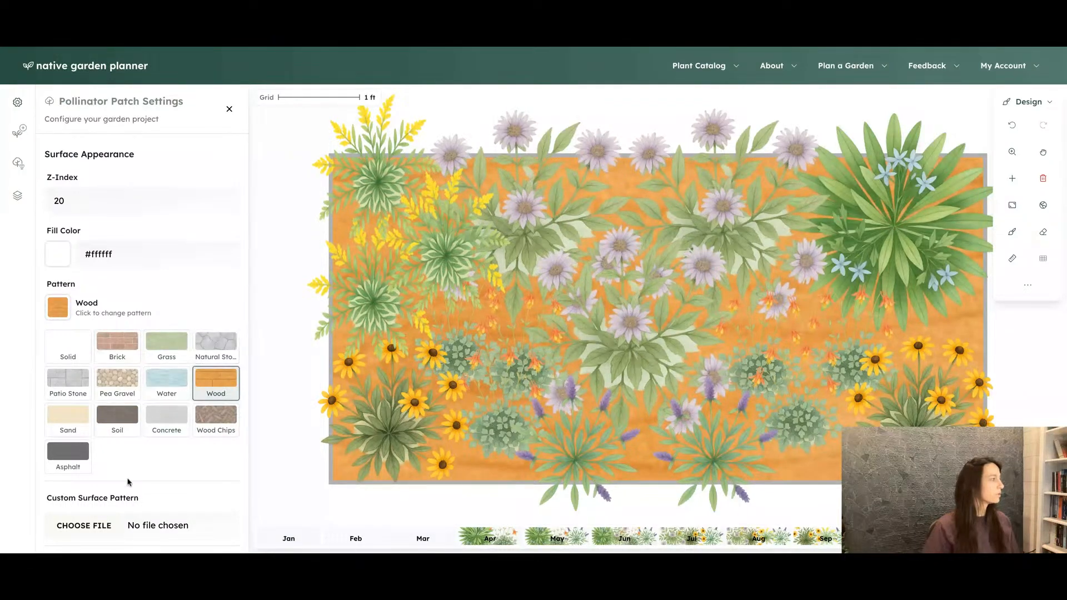
{"action": "scroll", "coordinate": [129, 482], "scroll_direction": "down", "scroll_amount": 2}
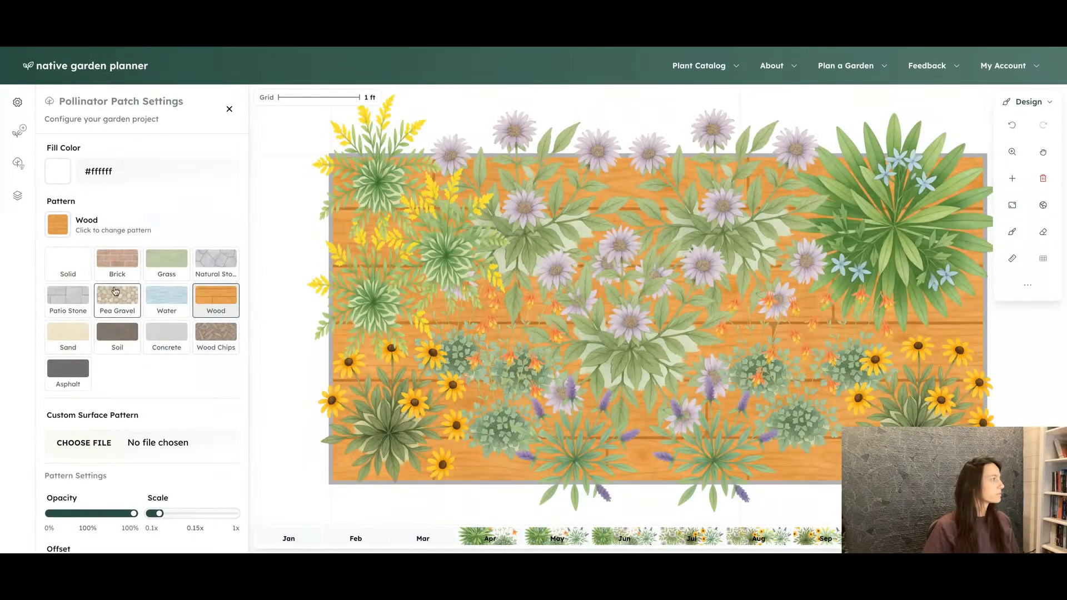
{"action": "left_click", "coordinate": [116, 262]}
{"action": "left_click", "coordinate": [196, 334]}
{"action": "left_click", "coordinate": [125, 336]}
{"action": "left_click", "coordinate": [137, 343]}
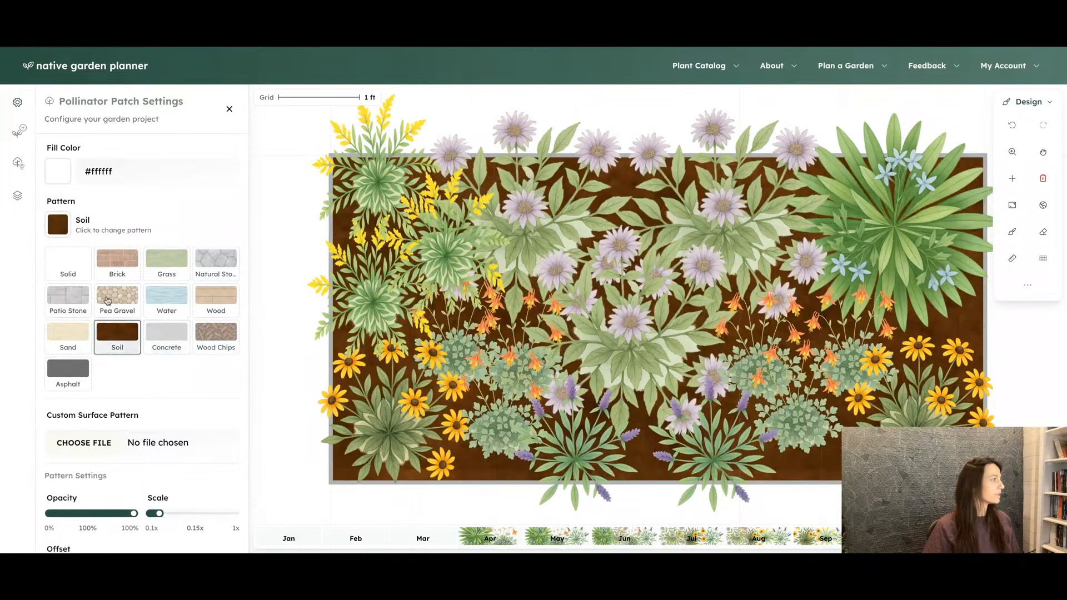
{"action": "scroll", "coordinate": [127, 396], "scroll_direction": "down", "scroll_amount": 3}
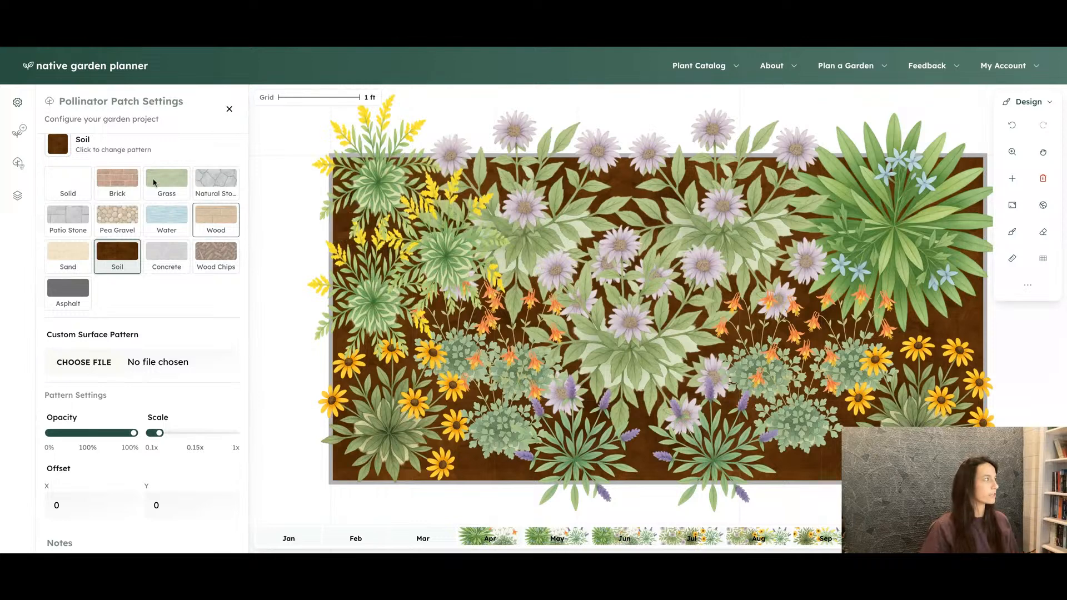
Step: Review the list of plants placed in the garden
{"action": "left_click", "coordinate": [17, 138]}
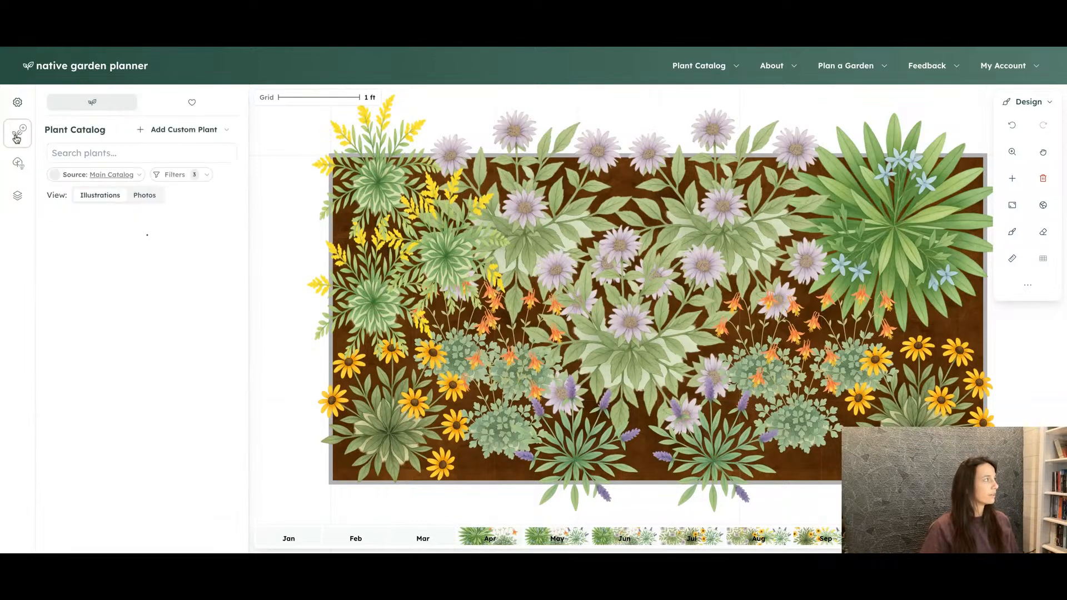
{"action": "left_click", "coordinate": [15, 163]}
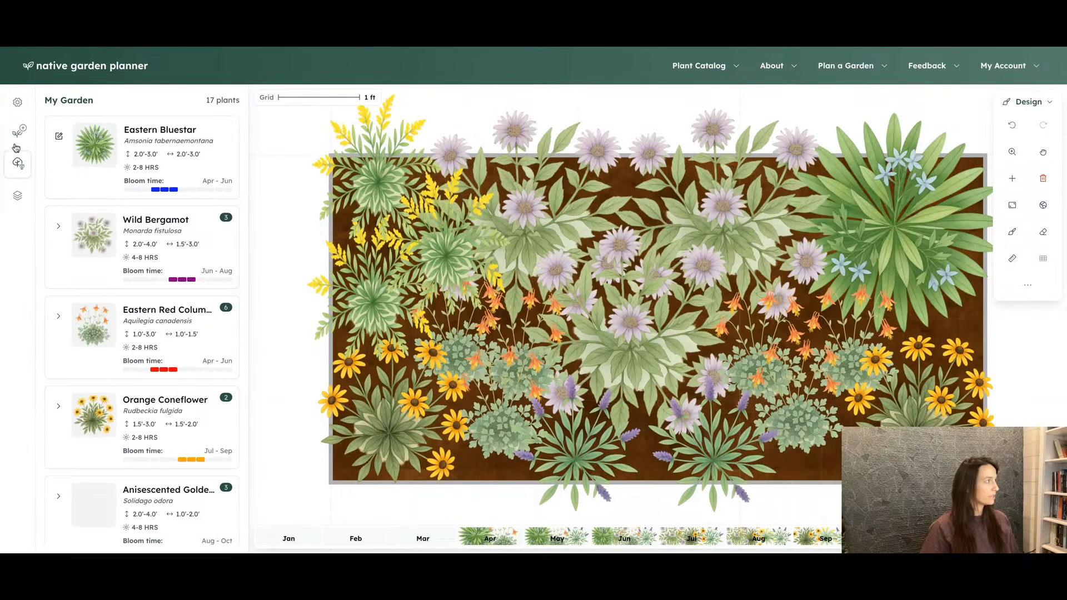
{"action": "scroll", "coordinate": [94, 210], "scroll_direction": "down", "scroll_amount": 2}
{"action": "scroll", "coordinate": [95, 210], "scroll_direction": "down", "scroll_amount": 2}
{"action": "scroll", "coordinate": [84, 217], "scroll_direction": "up", "scroll_amount": 3}
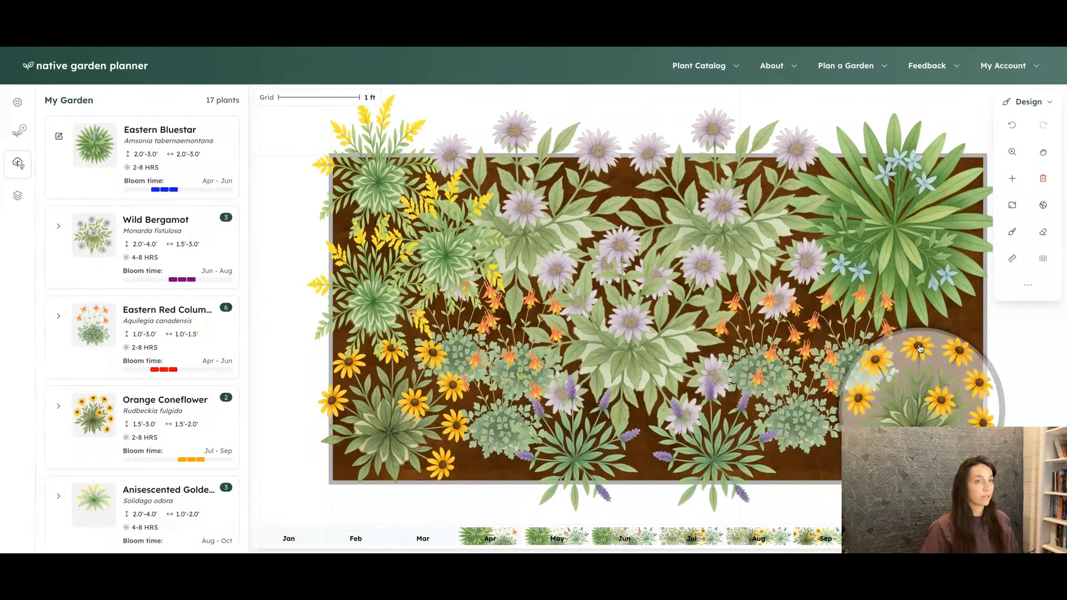
Step: Save a copy of the plan named "Pollinator Patch (V2)"
{"action": "left_click", "coordinate": [1028, 288]}
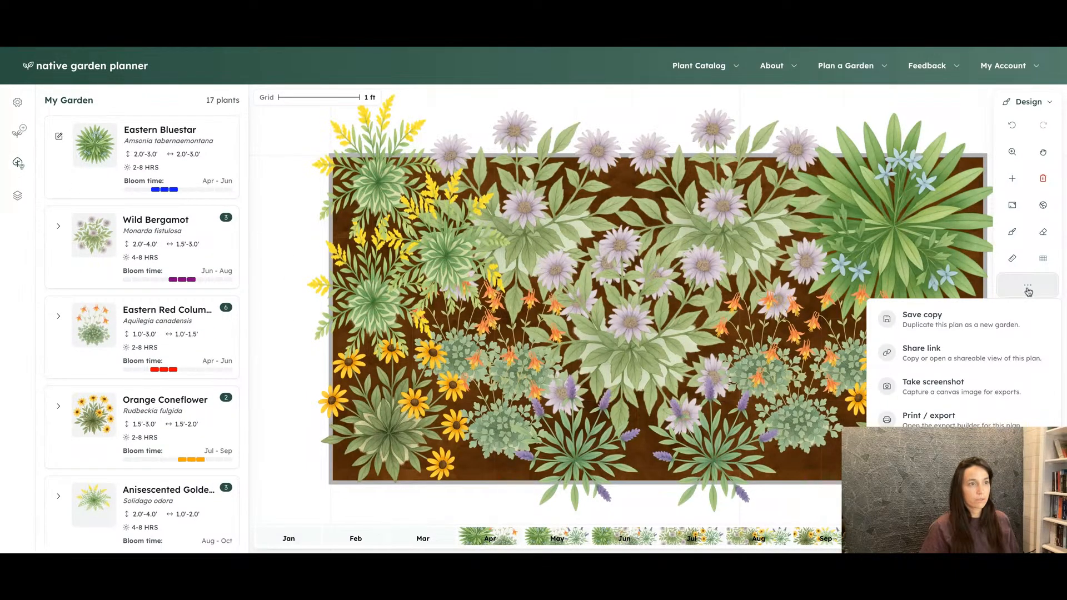
{"action": "left_click", "coordinate": [964, 326]}
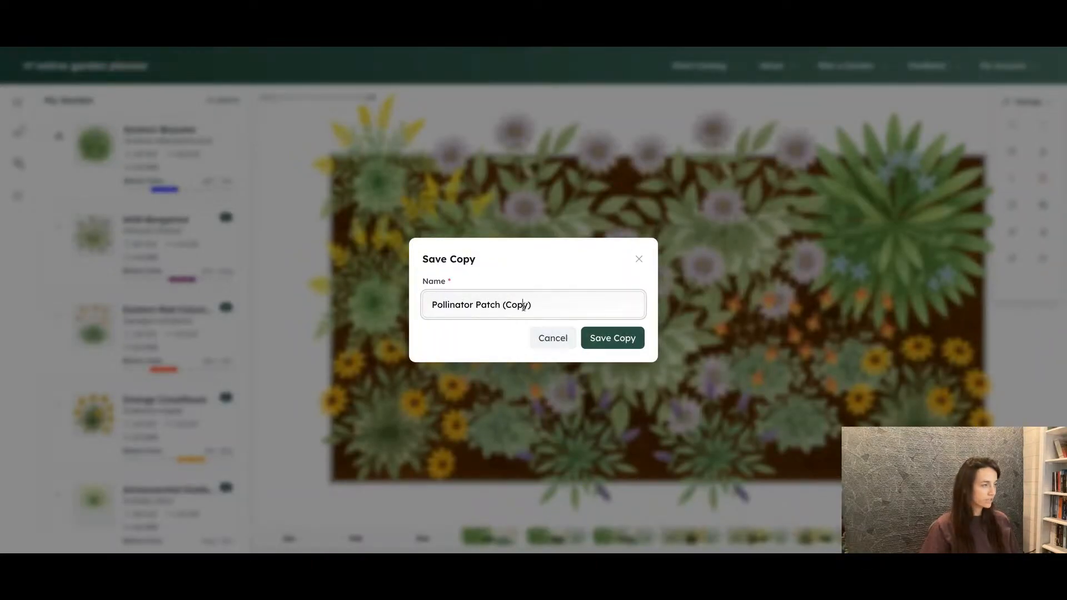
{"action": "type", "text": "V2"}
{"action": "left_click", "coordinate": [615, 338]}
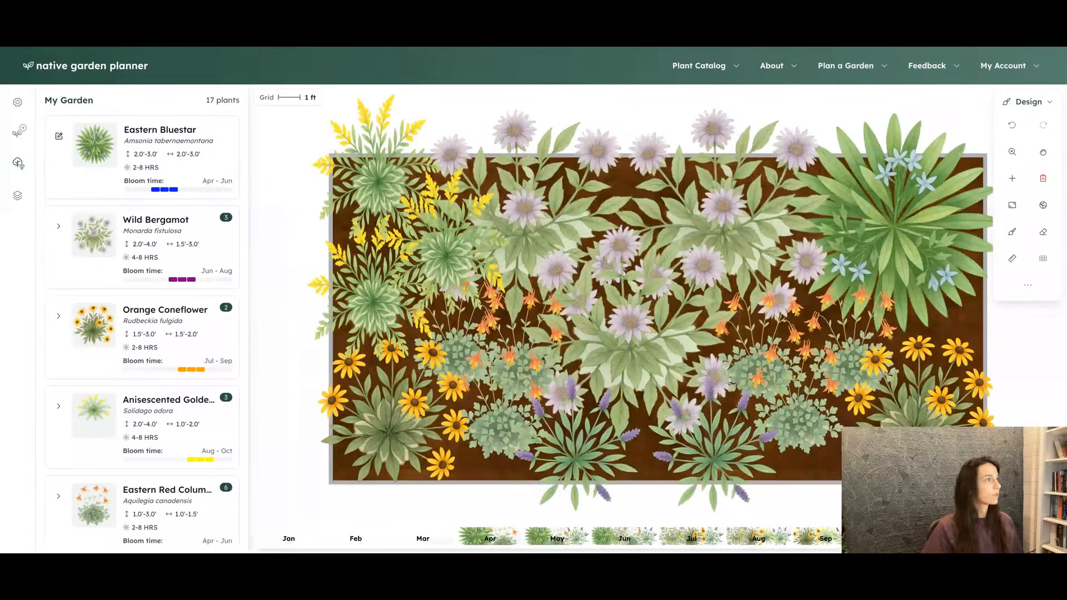
Step: Select the three Wild Bergamot plants together and open the plant catalog to swap them
{"action": "left_click", "coordinate": [17, 102]}
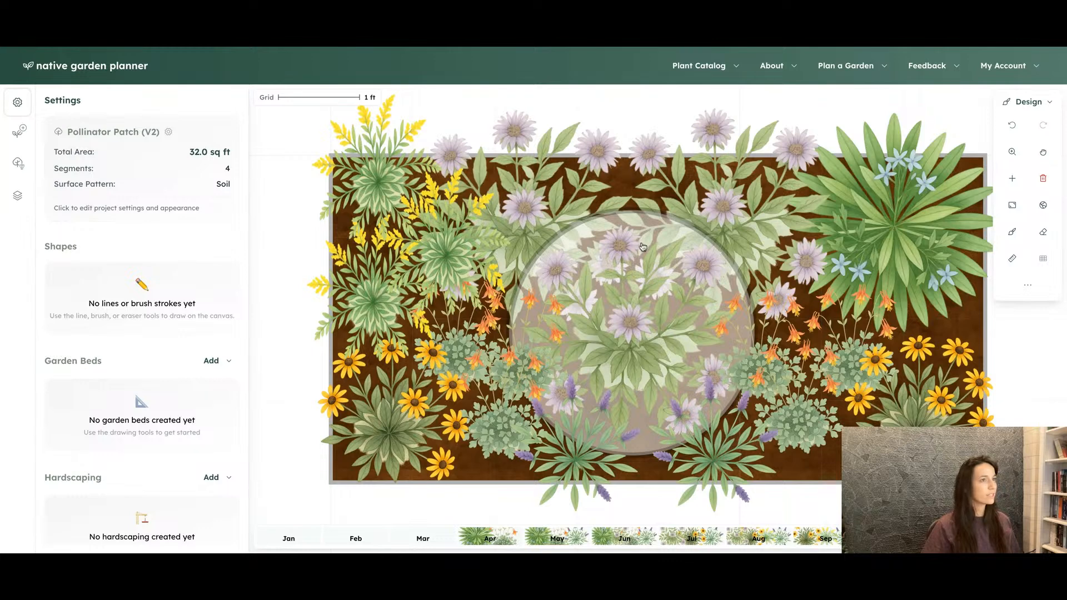
{"action": "left_click", "coordinate": [690, 233]}
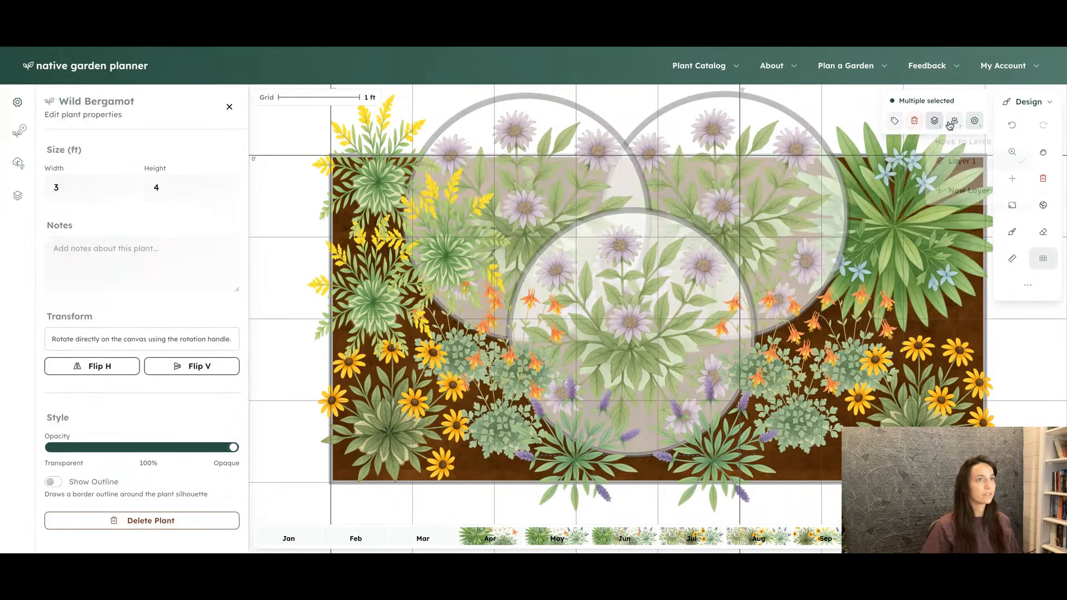
{"action": "left_click", "coordinate": [974, 121]}
{"action": "left_click", "coordinate": [941, 171]}
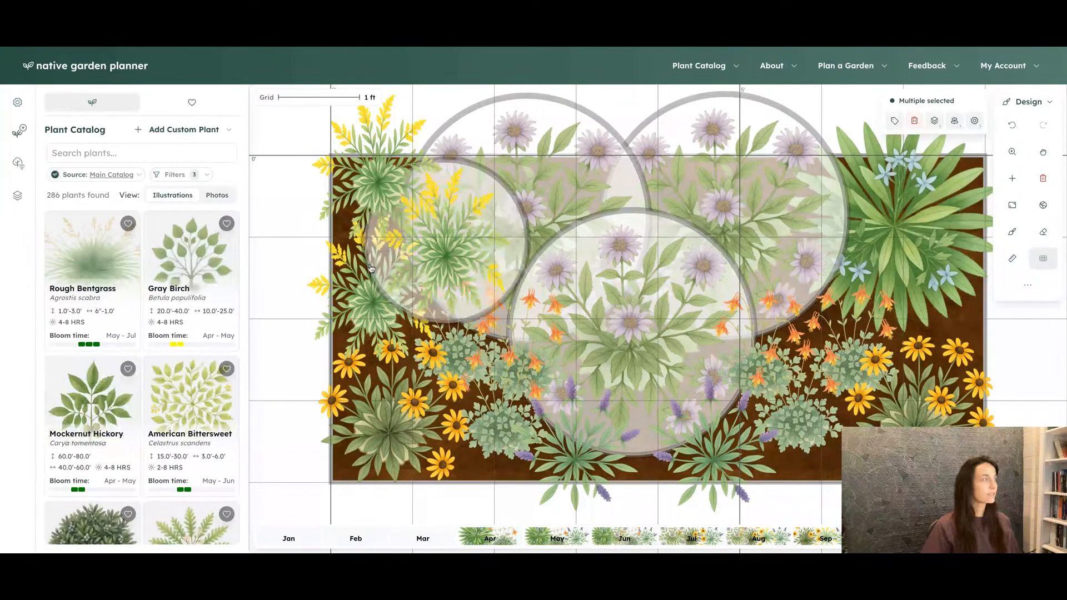
Step: Filter the plant catalog by plant type to perennials, keeping the full-sun, dry-soil and Maryland-native filters
{"action": "left_click", "coordinate": [201, 178]}
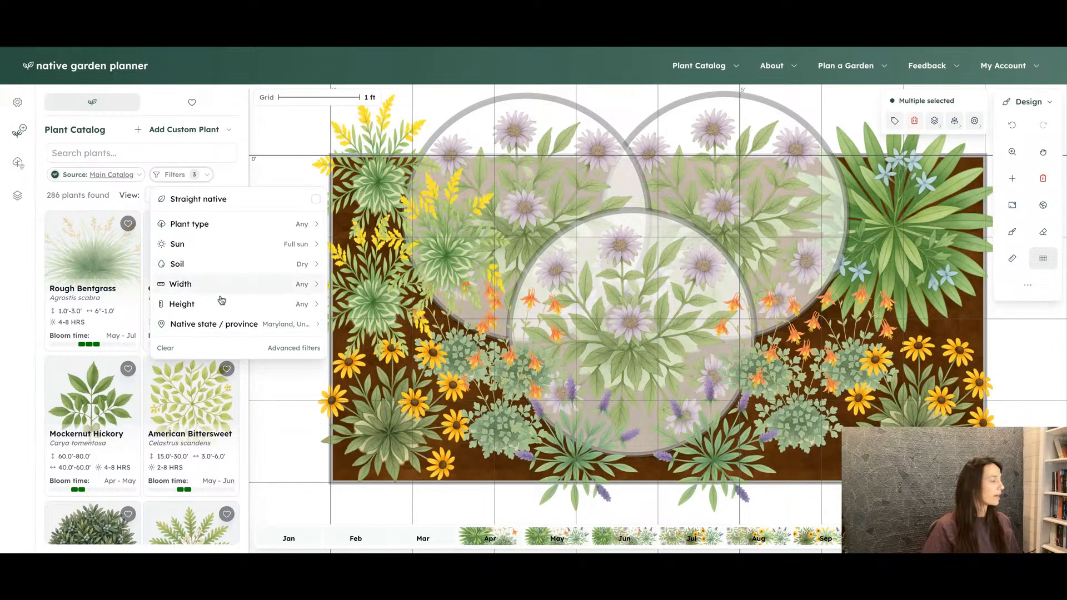
{"action": "mouse_move", "coordinate": [115, 221]}
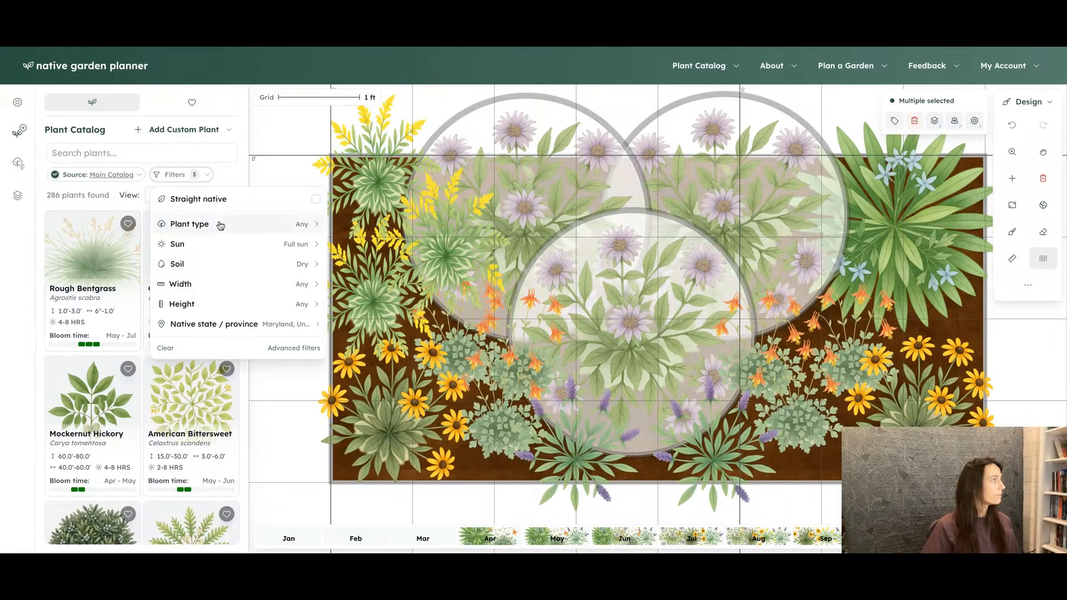
{"action": "mouse_move", "coordinate": [217, 224]}
{"action": "left_click", "coordinate": [343, 307]}
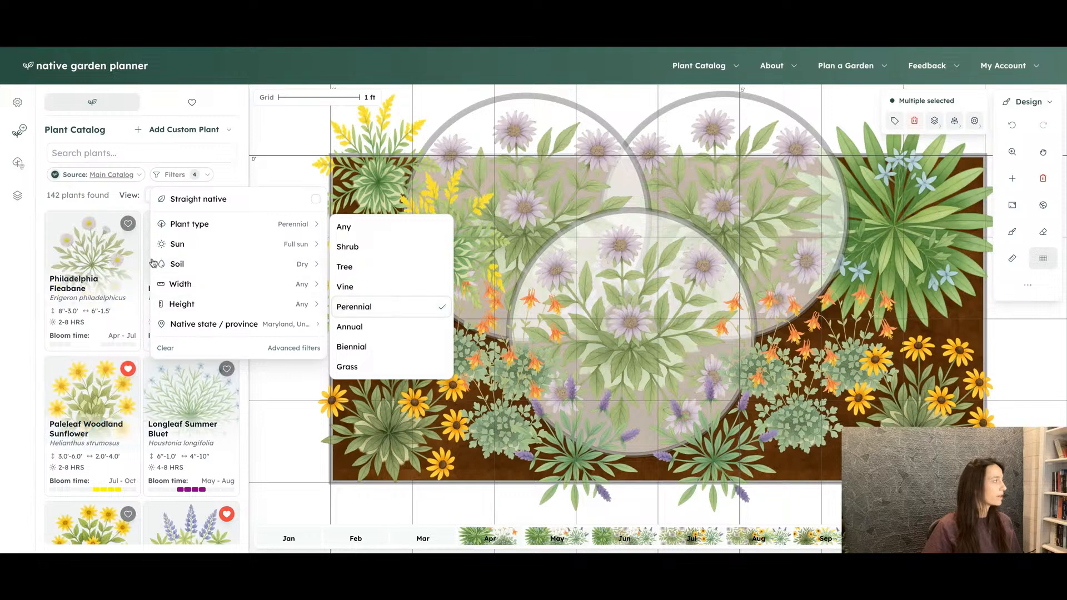
{"action": "left_click", "coordinate": [221, 162]}
Step: Browse the perennials and swap the three selected Wild Bergamots for Butterfly Weed For Clay
{"action": "scroll", "coordinate": [187, 374], "scroll_direction": "down", "scroll_amount": 10}
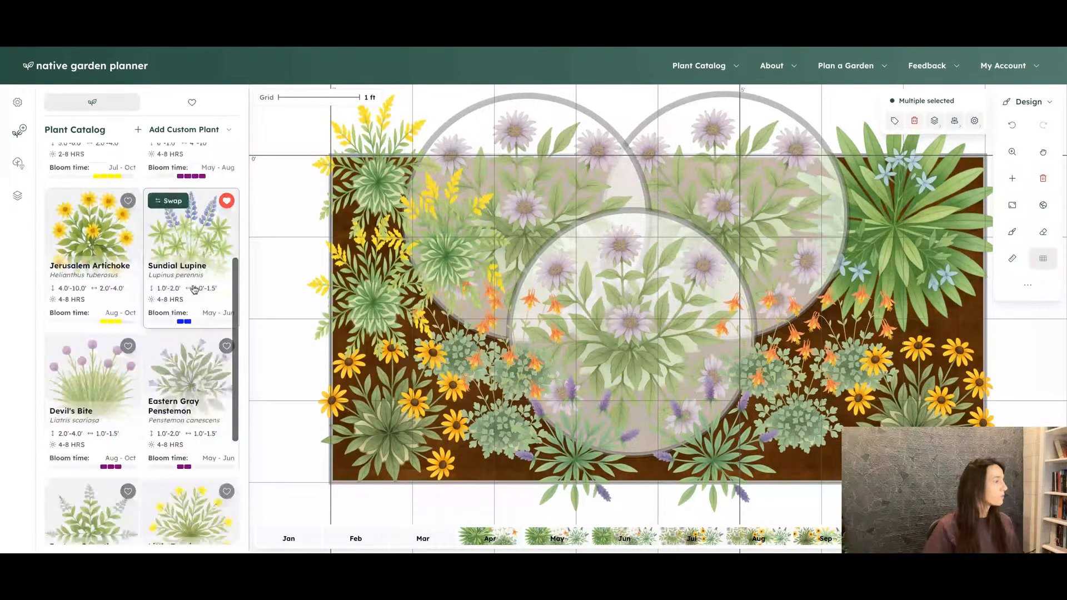
{"action": "mouse_move", "coordinate": [194, 289]}
{"action": "scroll", "coordinate": [194, 289], "scroll_direction": "up", "scroll_amount": 5}
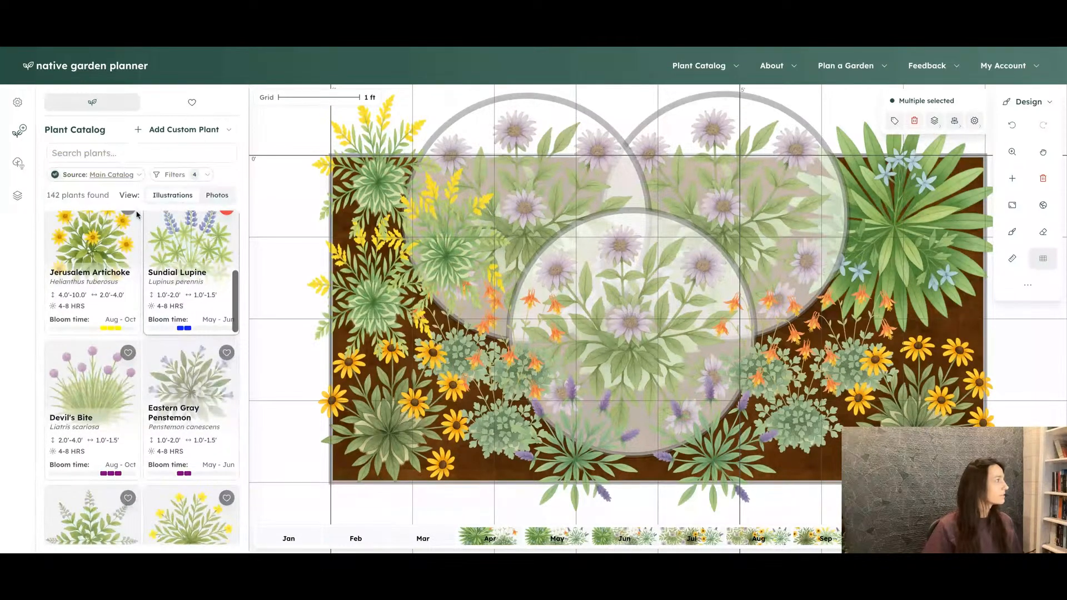
{"action": "scroll", "coordinate": [94, 403], "scroll_direction": "down", "scroll_amount": 5}
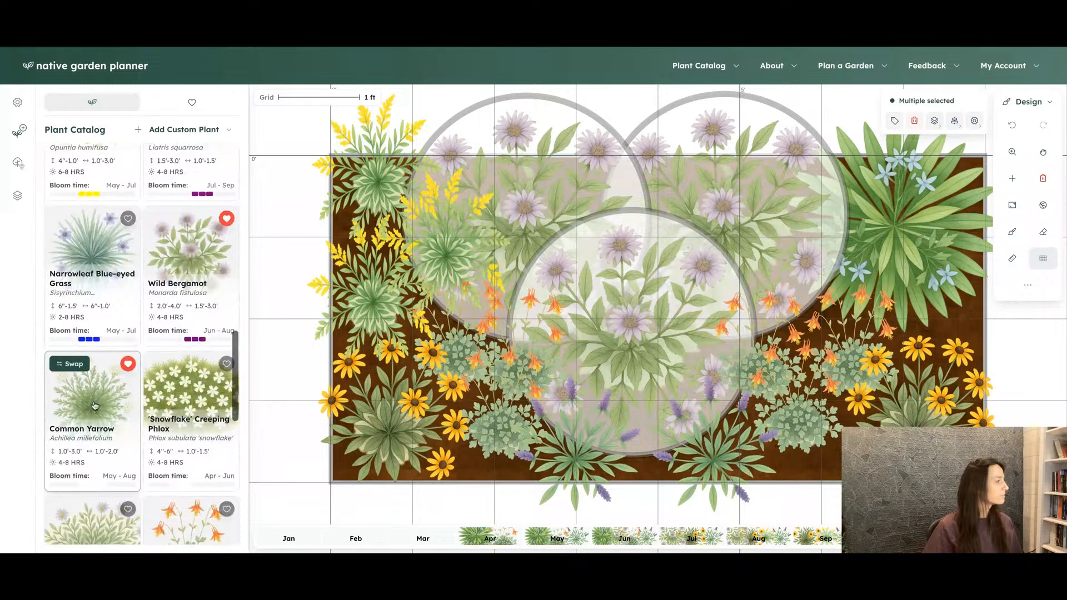
{"action": "scroll", "coordinate": [106, 389], "scroll_direction": "down", "scroll_amount": 8}
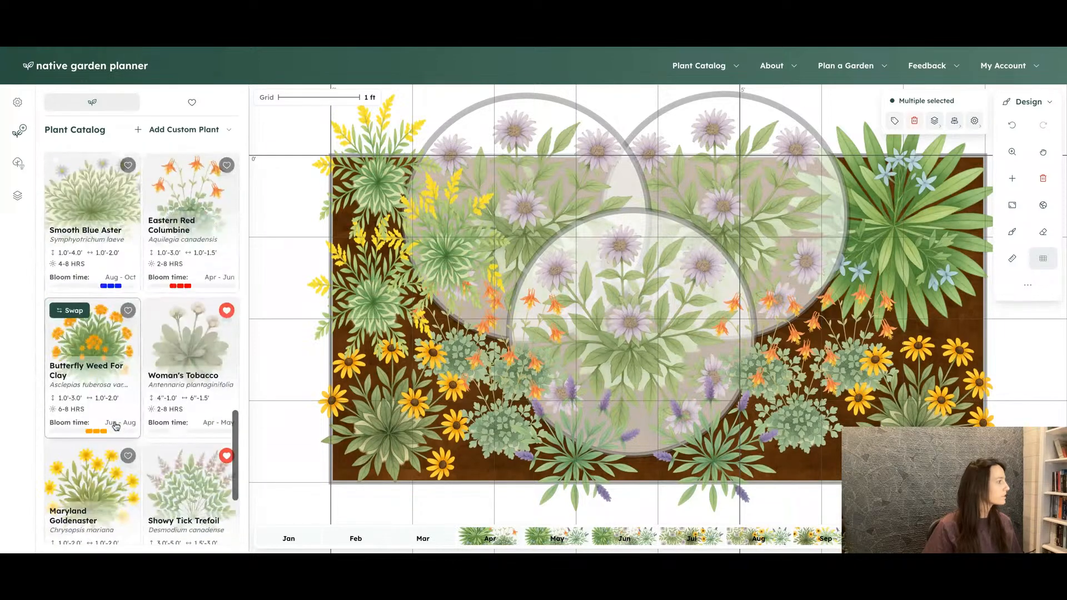
{"action": "left_click", "coordinate": [76, 311]}
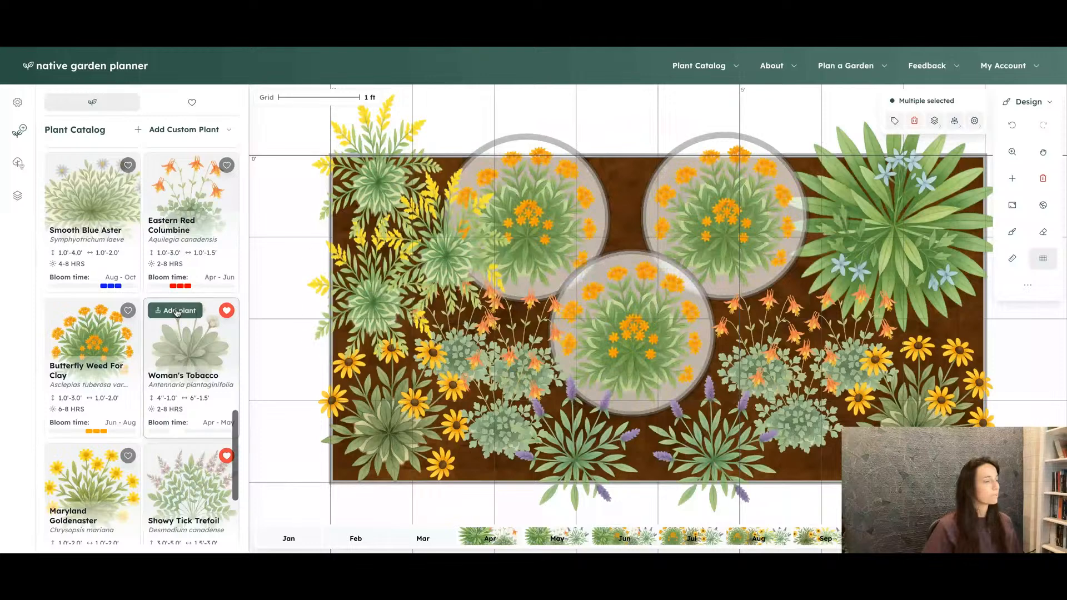
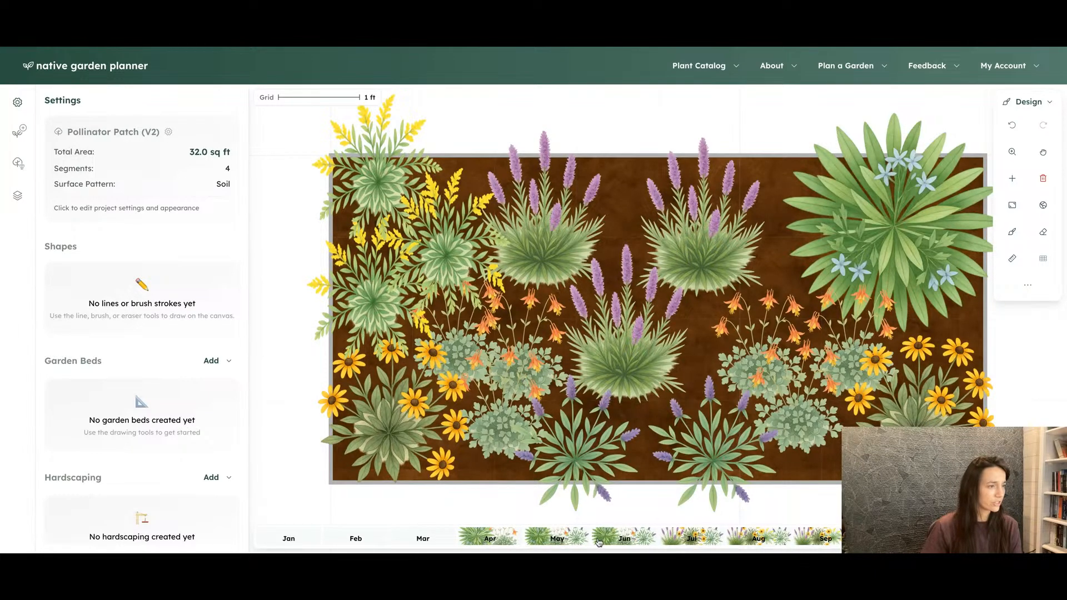
Step: Preview which plants in the V2 plan bloom in July
{"action": "left_click", "coordinate": [689, 539]}
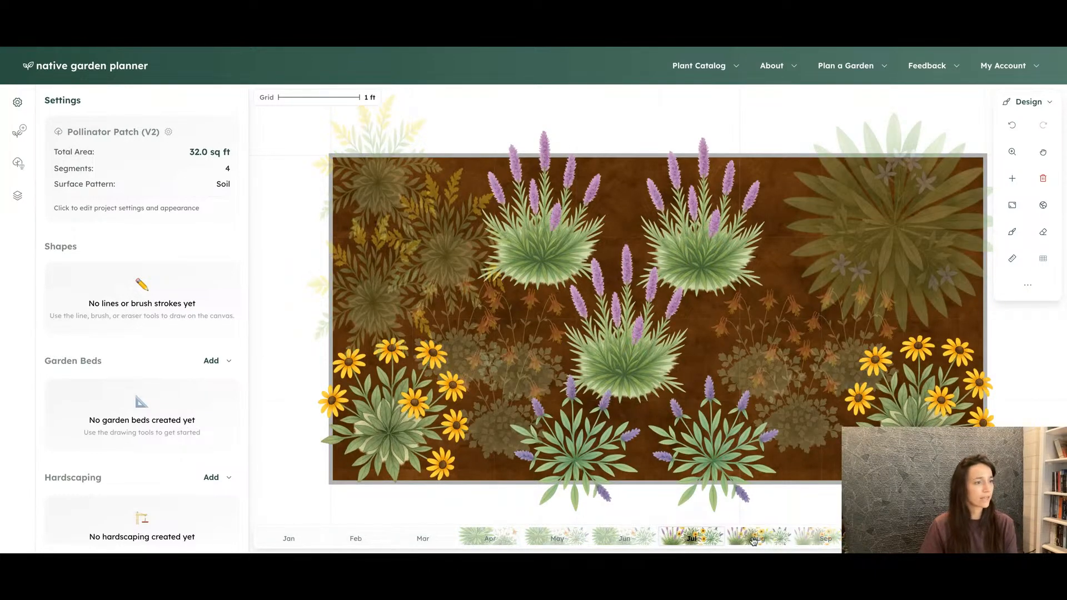
Step: Preview the garden's bloom state for June and May, and return to the view of all months
{"action": "left_click", "coordinate": [627, 544]}
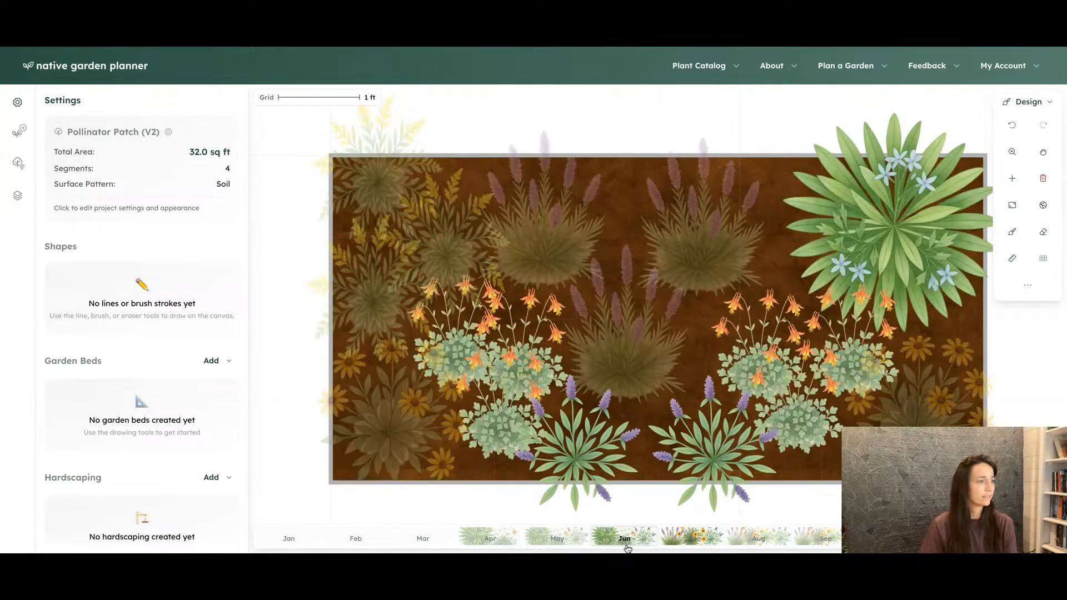
{"action": "left_click", "coordinate": [574, 538]}
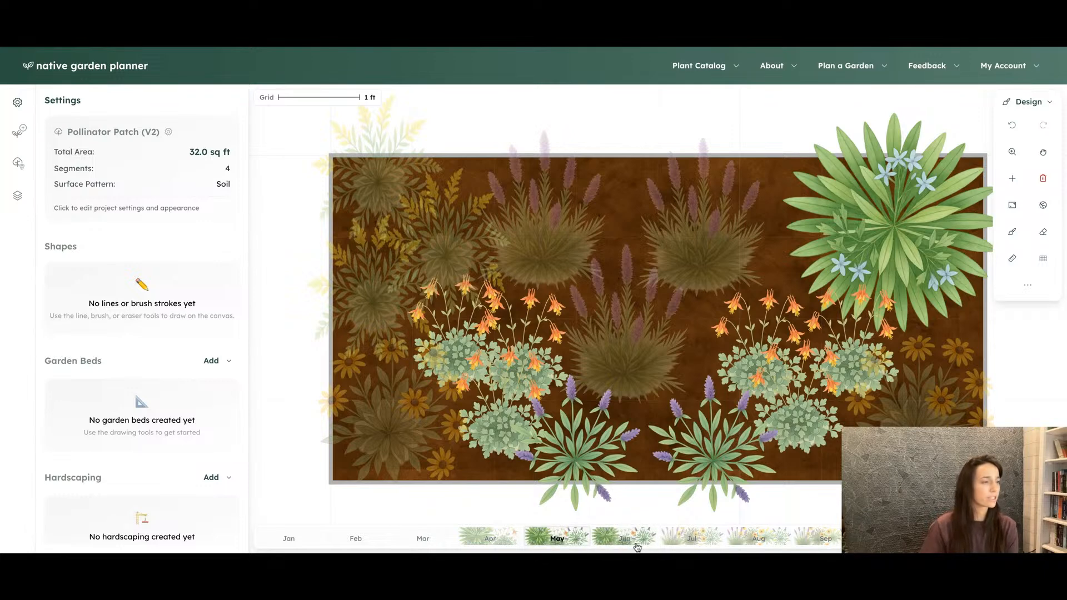
{"action": "left_click", "coordinate": [577, 542]}
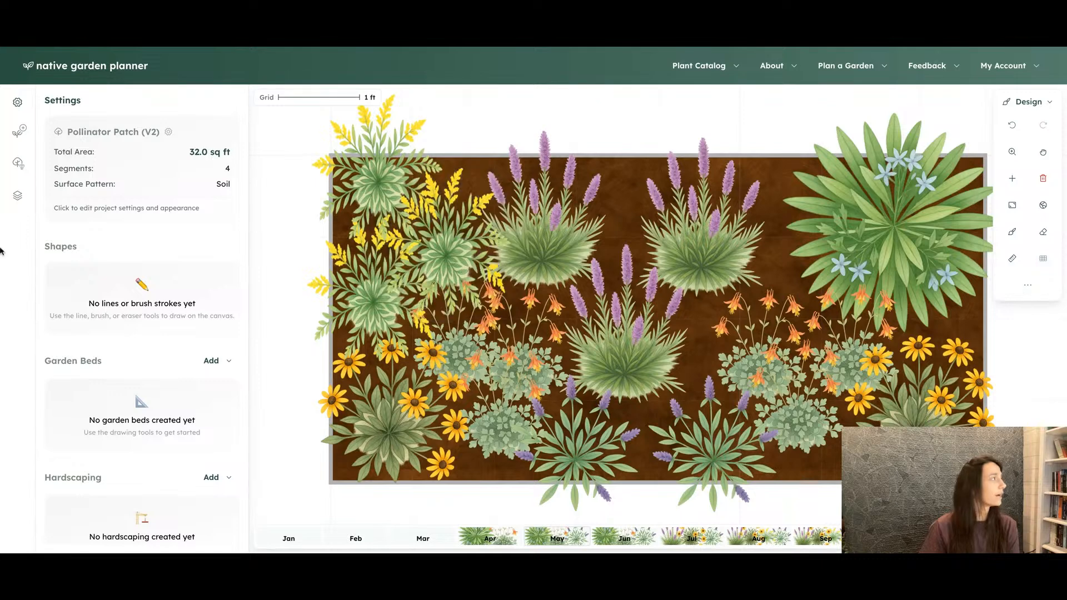
Step: Look through the My Garden list of plants placed in the bed
{"action": "left_click", "coordinate": [20, 132]}
{"action": "left_click", "coordinate": [17, 163]}
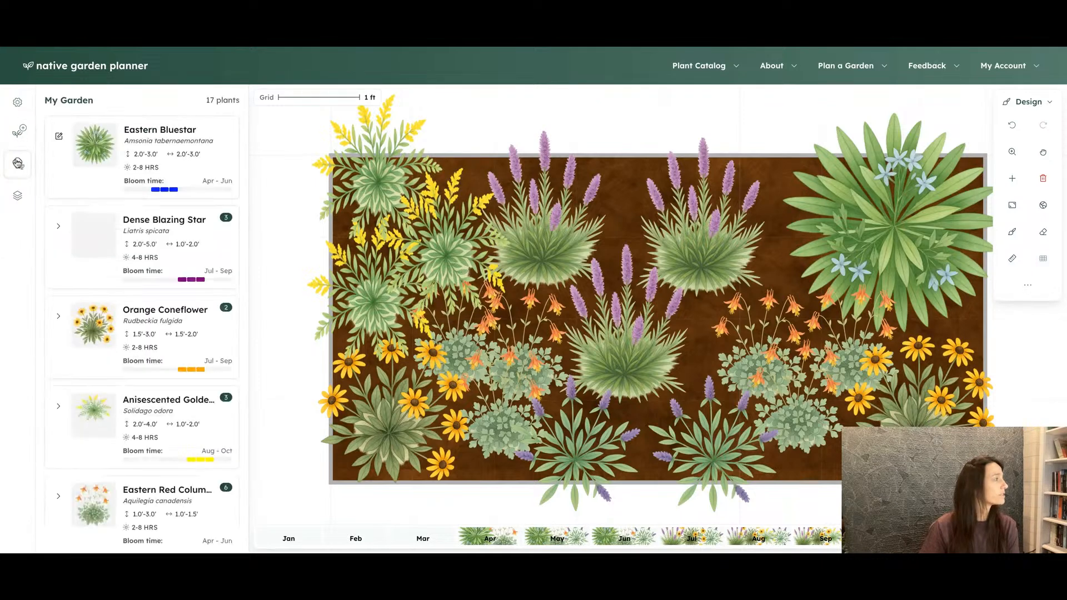
{"action": "scroll", "coordinate": [84, 234], "scroll_direction": "down", "scroll_amount": 2}
{"action": "scroll", "coordinate": [83, 234], "scroll_direction": "up", "scroll_amount": 2}
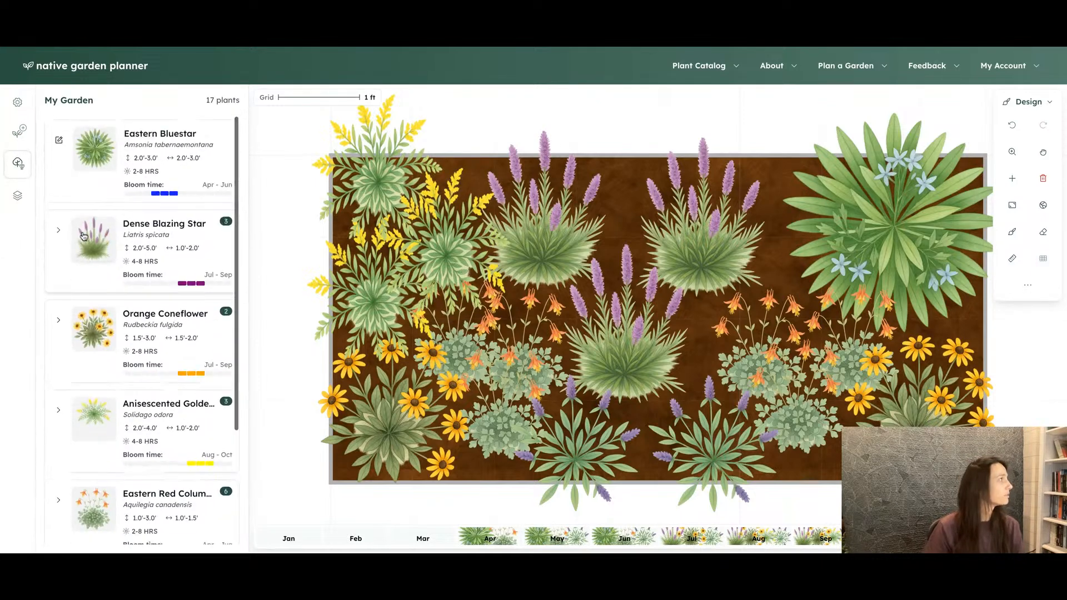
Step: Show the project's layers, expand Layer 1 to view its plants, and collapse it again
{"action": "left_click", "coordinate": [19, 198]}
{"action": "left_click", "coordinate": [63, 177]}
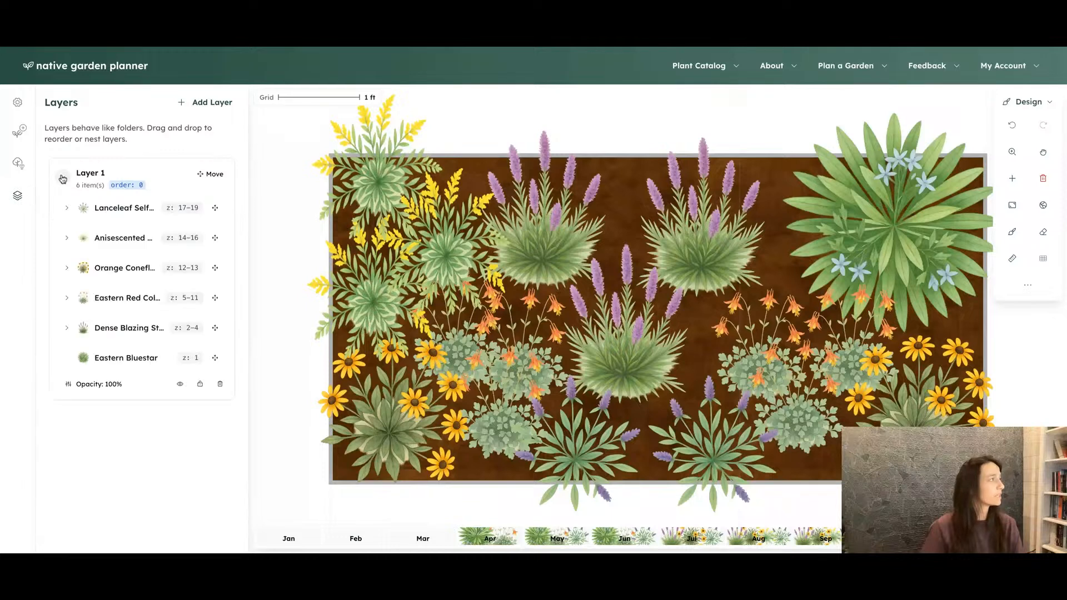
{"action": "left_click", "coordinate": [63, 178]}
{"action": "left_click", "coordinate": [63, 178]}
{"action": "left_click", "coordinate": [62, 178]}
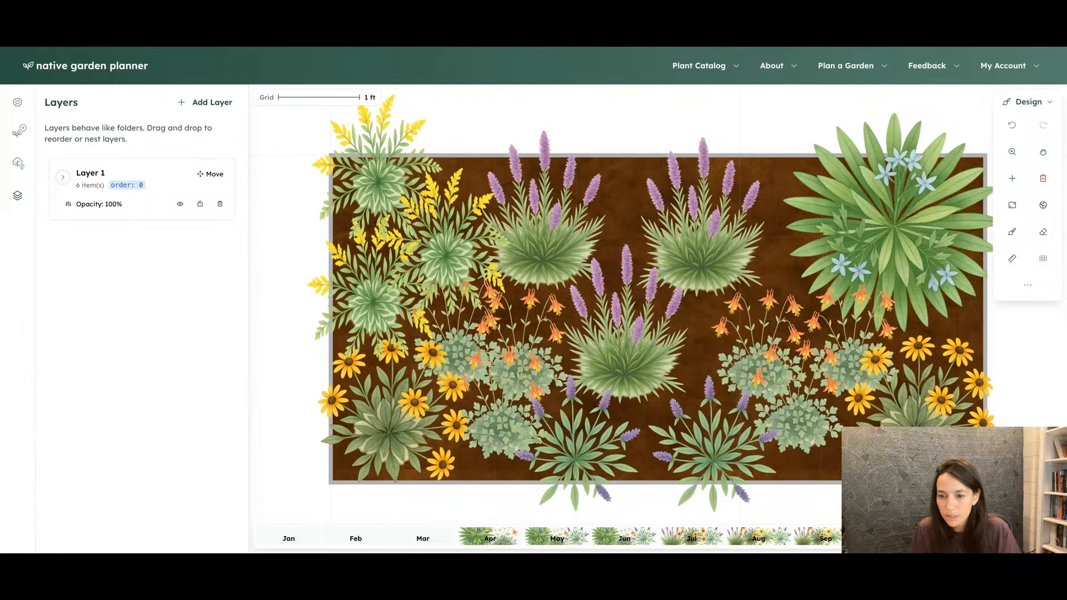
Step: Open the plant details of the Eastern Bluestar in the bed, read through them, and close them
{"action": "left_click", "coordinate": [853, 145]}
{"action": "left_click", "coordinate": [855, 120]}
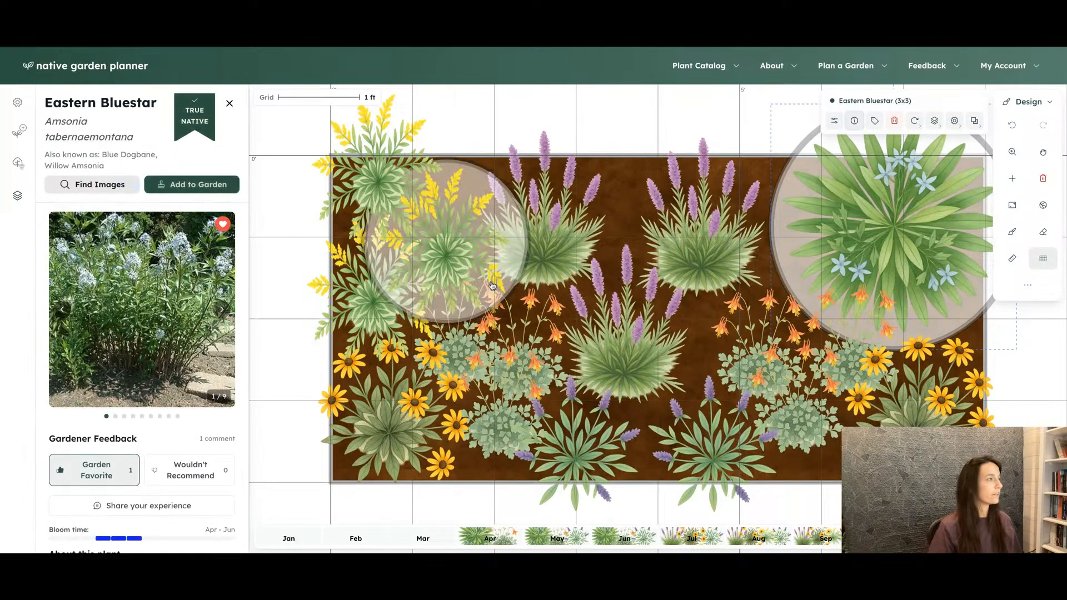
{"action": "scroll", "coordinate": [144, 414], "scroll_direction": "down", "scroll_amount": 10}
{"action": "scroll", "coordinate": [144, 414], "scroll_direction": "down", "scroll_amount": 5}
{"action": "scroll", "coordinate": [144, 414], "scroll_direction": "up", "scroll_amount": 2}
{"action": "scroll", "coordinate": [144, 414], "scroll_direction": "up", "scroll_amount": 6}
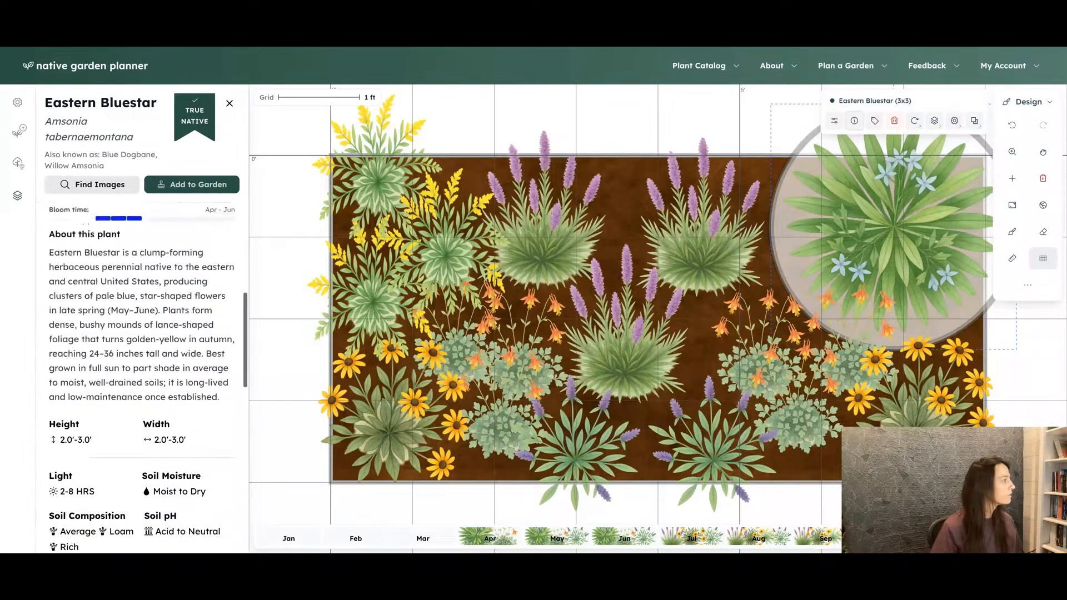
{"action": "left_click", "coordinate": [225, 113]}
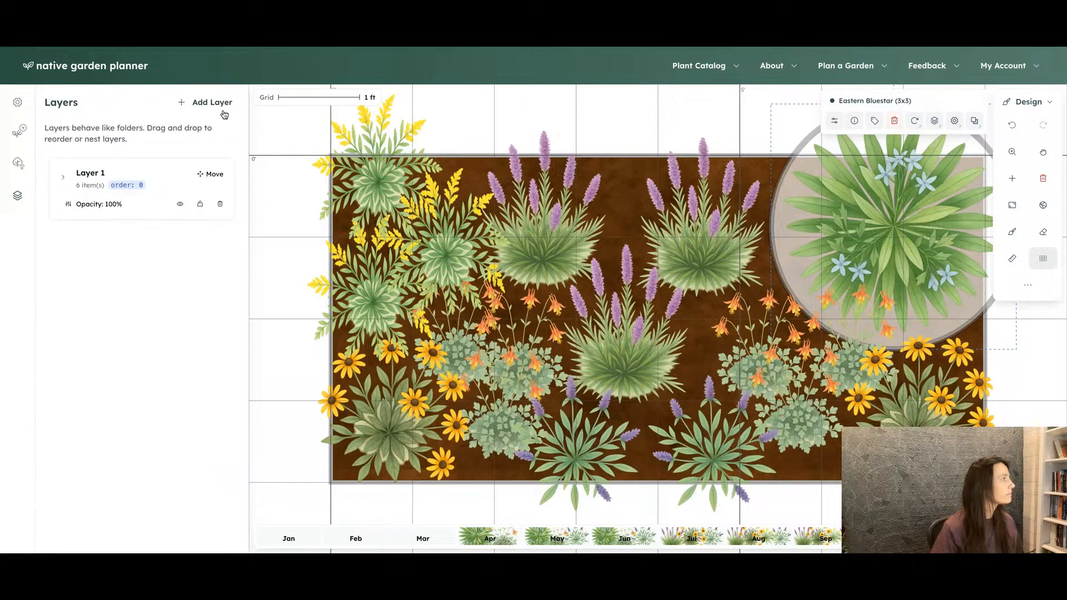
Step: Open the plant catalog's advanced filters and expand the Features & Benefits section
{"action": "left_click", "coordinate": [20, 132]}
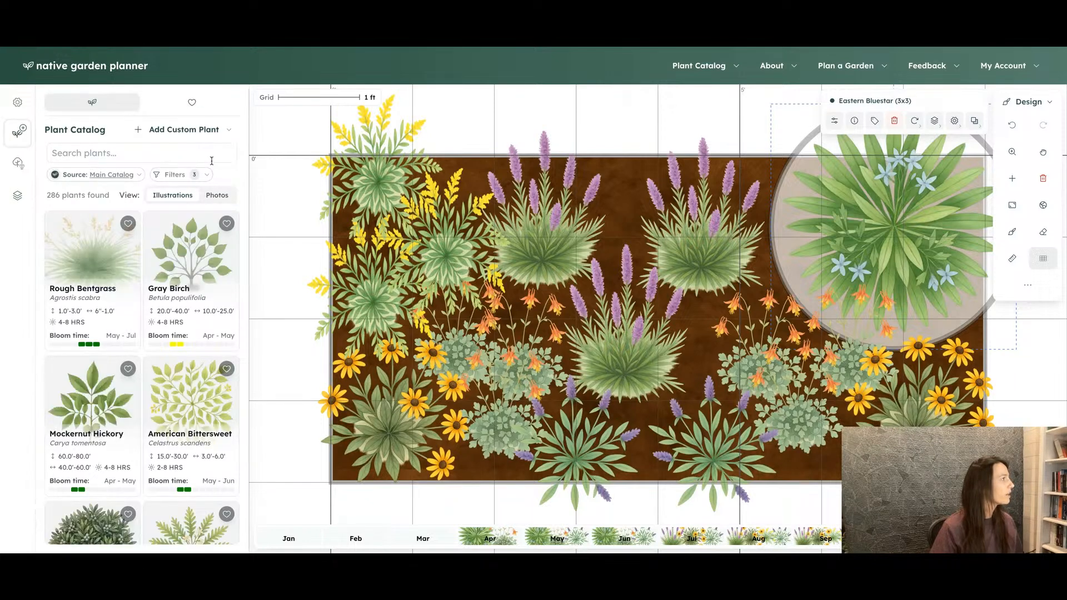
{"action": "left_click", "coordinate": [194, 174]}
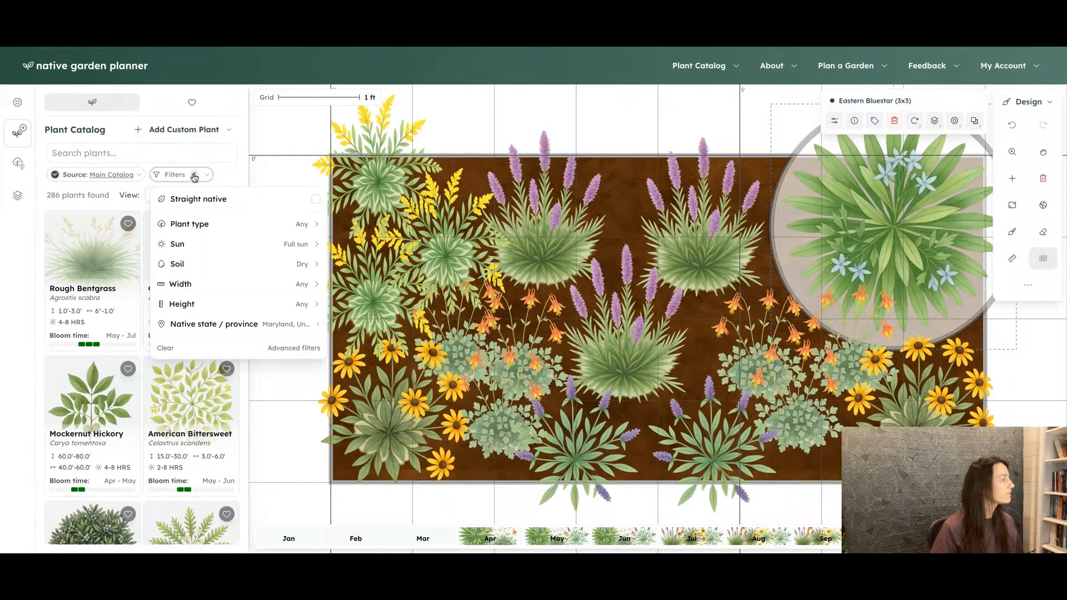
{"action": "left_click", "coordinate": [290, 354]}
{"action": "left_click", "coordinate": [92, 286]}
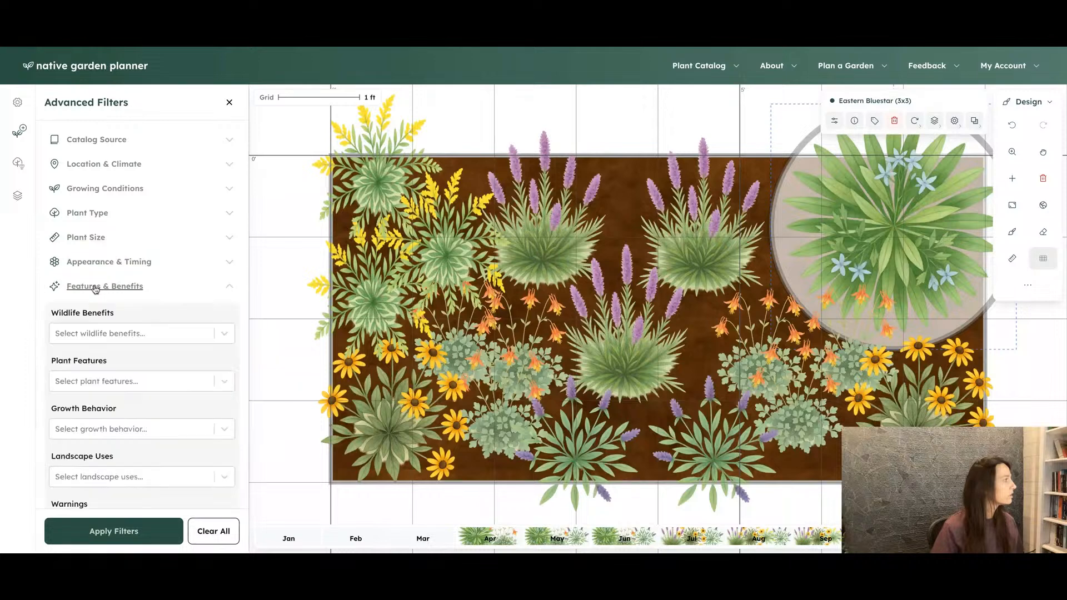
Step: Examine the available Growth Behavior and Warnings filter options
{"action": "left_click", "coordinate": [138, 428]}
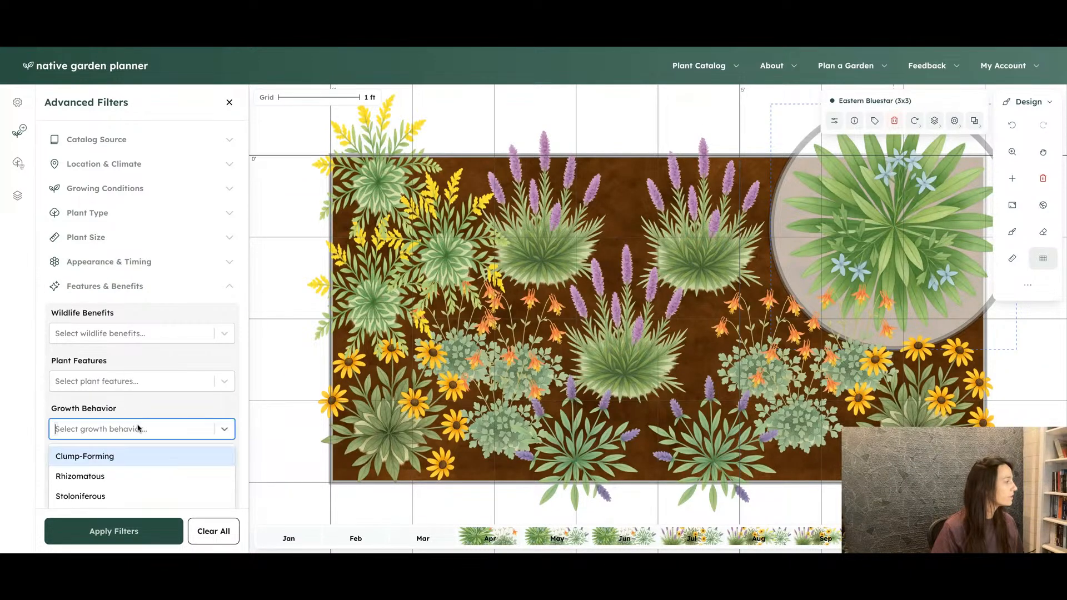
{"action": "scroll", "coordinate": [138, 428], "scroll_direction": "down", "scroll_amount": 1}
{"action": "left_click", "coordinate": [118, 377]}
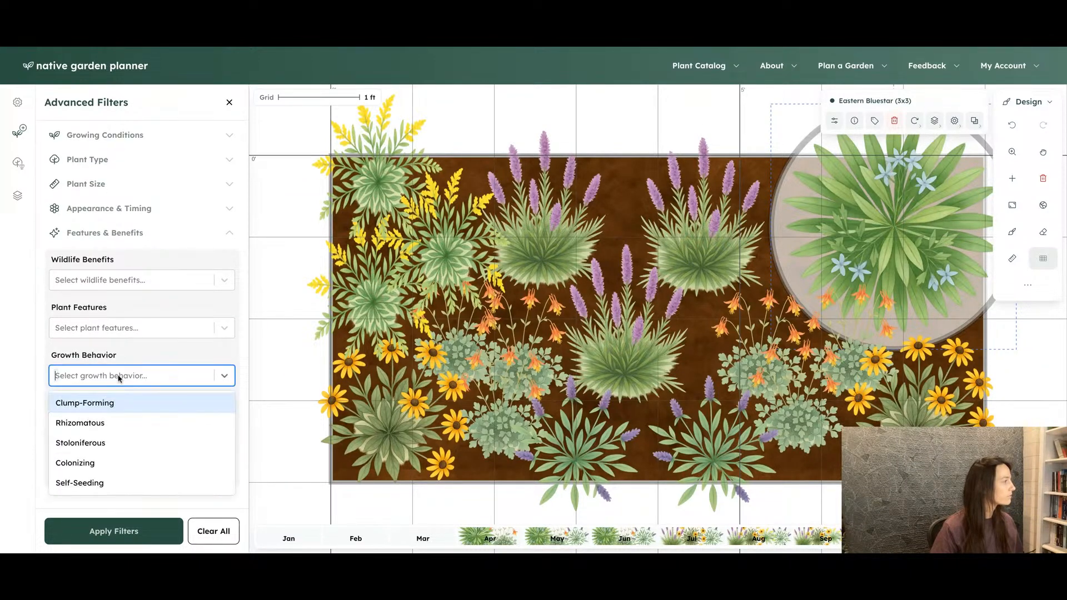
{"action": "left_click", "coordinate": [122, 448]}
{"action": "left_click", "coordinate": [108, 376]}
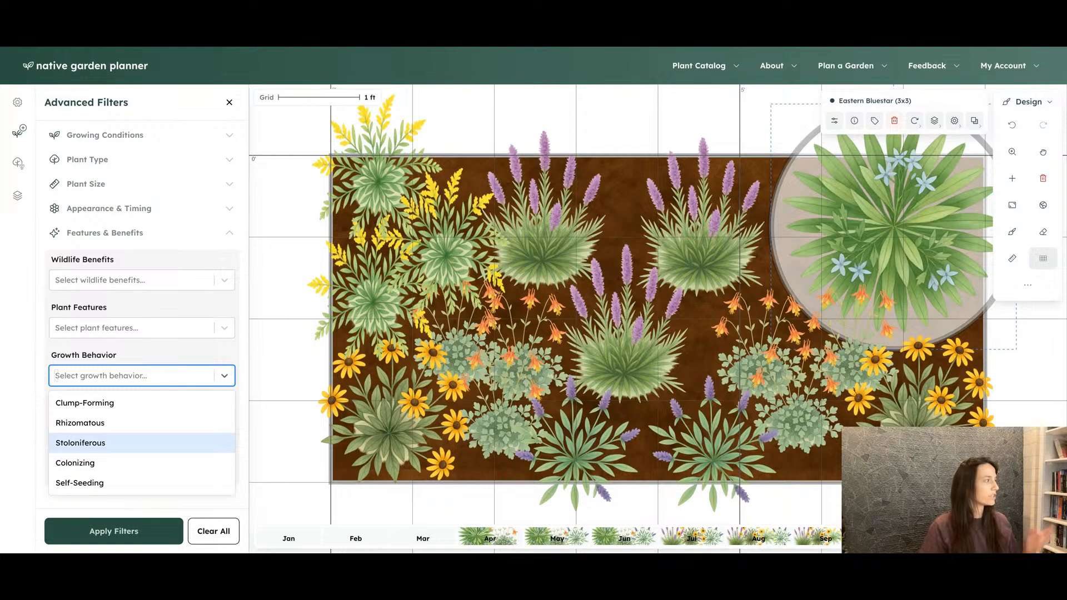
{"action": "left_click", "coordinate": [114, 377]}
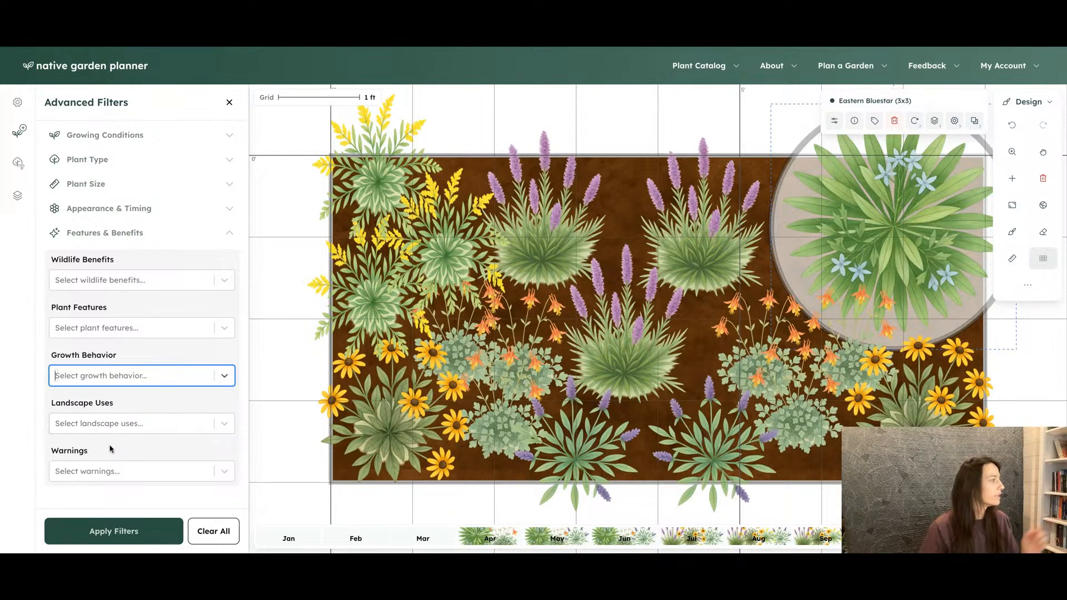
{"action": "left_click", "coordinate": [105, 472]}
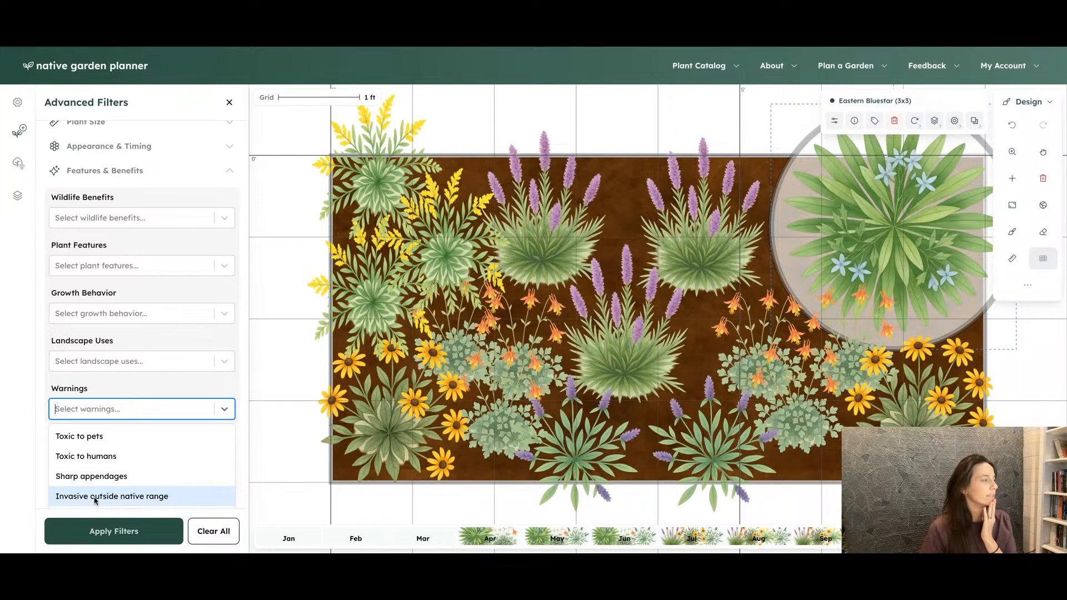
{"action": "scroll", "coordinate": [175, 409], "scroll_direction": "up", "scroll_amount": 2}
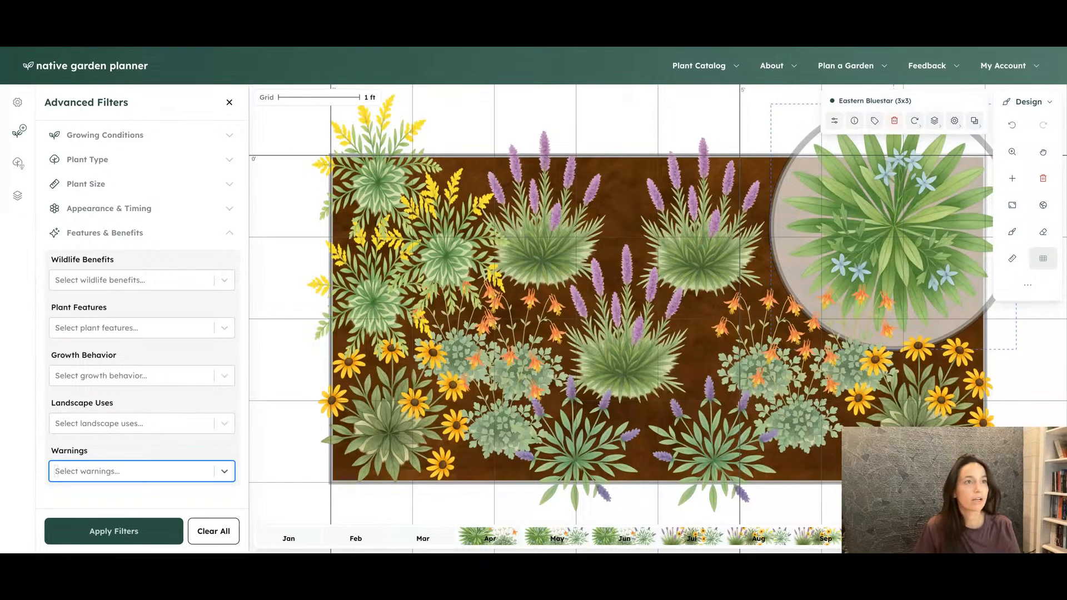
Step: Draw a narrow triangle about 1 ft wide and 5 ft tall beside the planted bed, on its goldenrod side
{"action": "left_click", "coordinate": [1013, 179]}
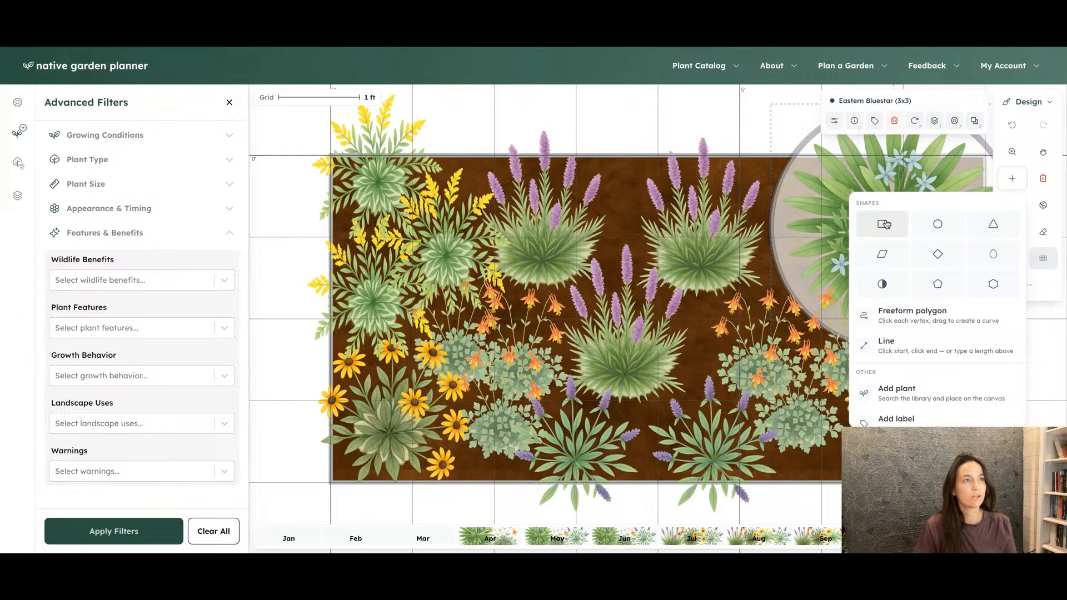
{"action": "left_click", "coordinate": [994, 228]}
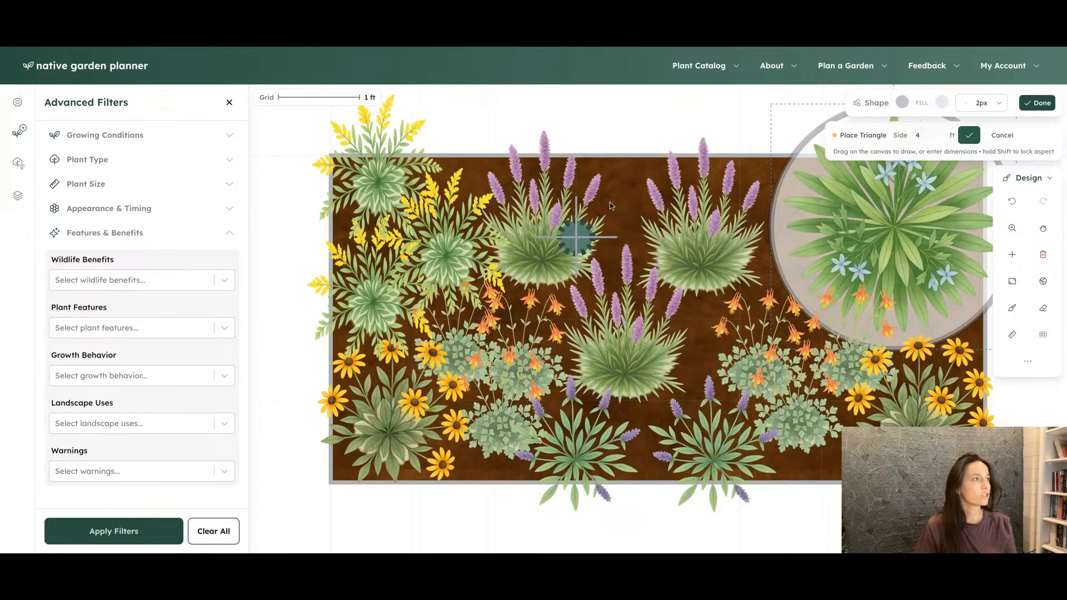
{"action": "scroll", "coordinate": [606, 229], "scroll_direction": "down", "scroll_amount": 5}
{"action": "scroll", "coordinate": [606, 229], "scroll_direction": "up", "scroll_amount": 4}
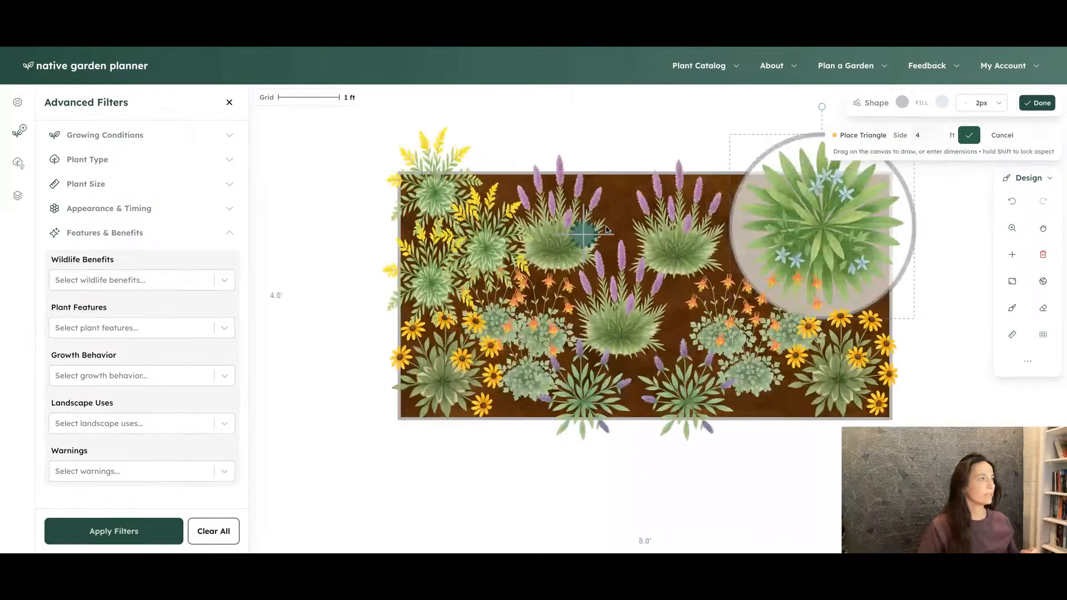
{"action": "scroll", "coordinate": [606, 229], "scroll_direction": "down", "scroll_amount": 1}
{"action": "left_click_drag", "start_coordinate": [338, 232], "coordinate": [508, 441]}
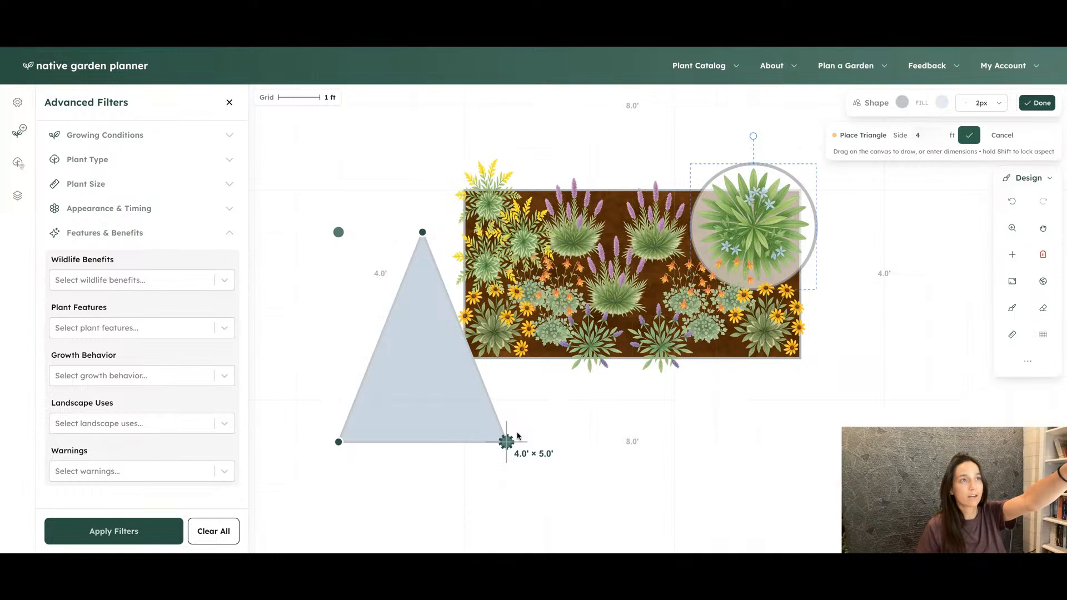
{"action": "left_click_drag", "start_coordinate": [518, 436], "coordinate": [382, 443]}
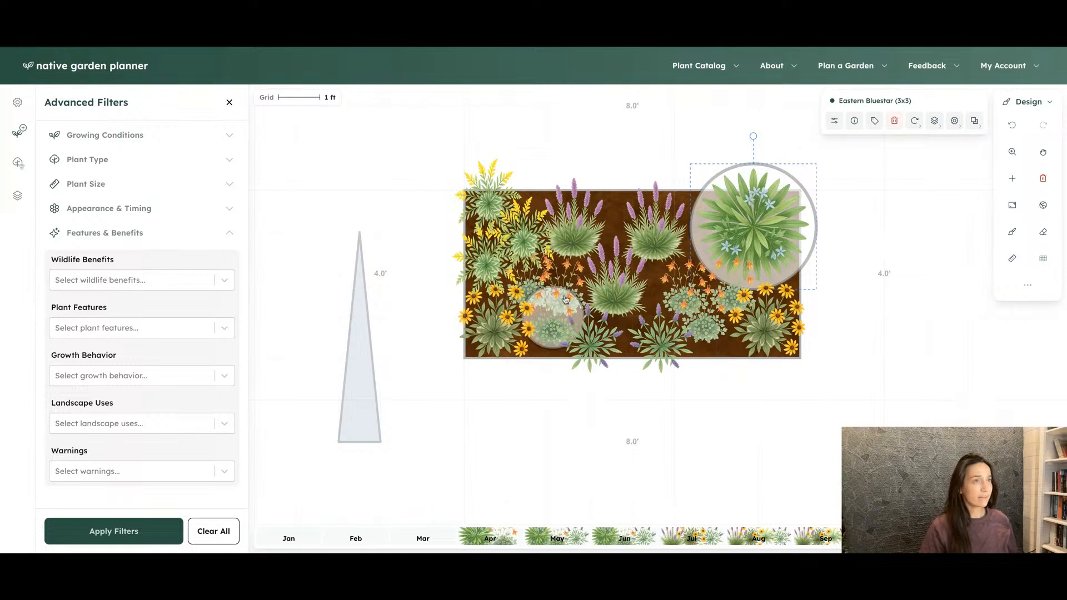
Step: Draw a diagonal line about 1.4 ft long rising outward from the bed's upper edge
{"action": "left_click", "coordinate": [1013, 180]}
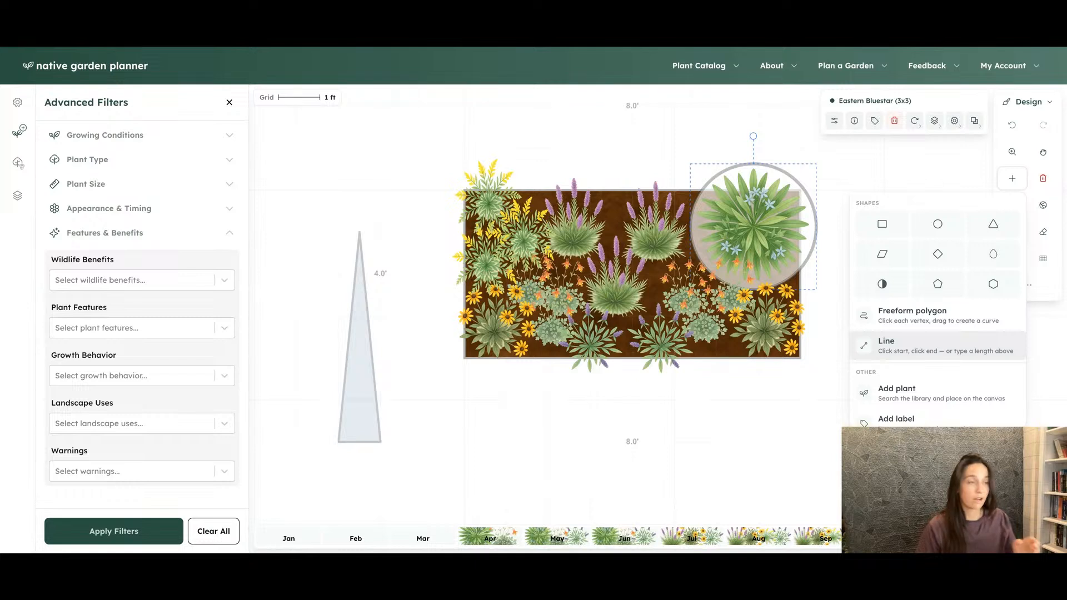
{"action": "left_click", "coordinate": [901, 346]}
{"action": "left_click", "coordinate": [590, 191]}
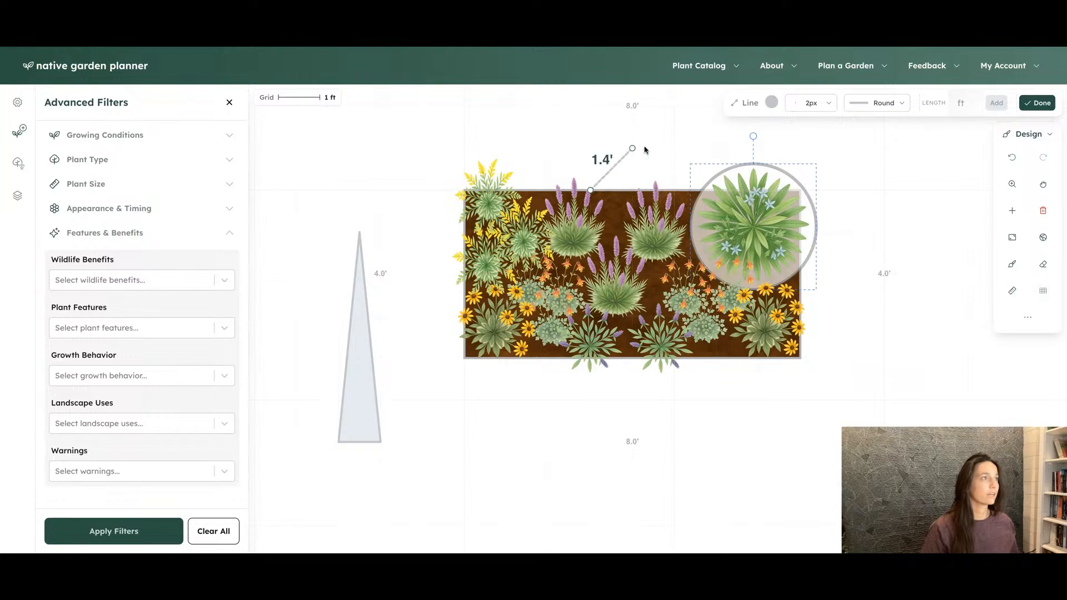
{"action": "left_click", "coordinate": [632, 149]}
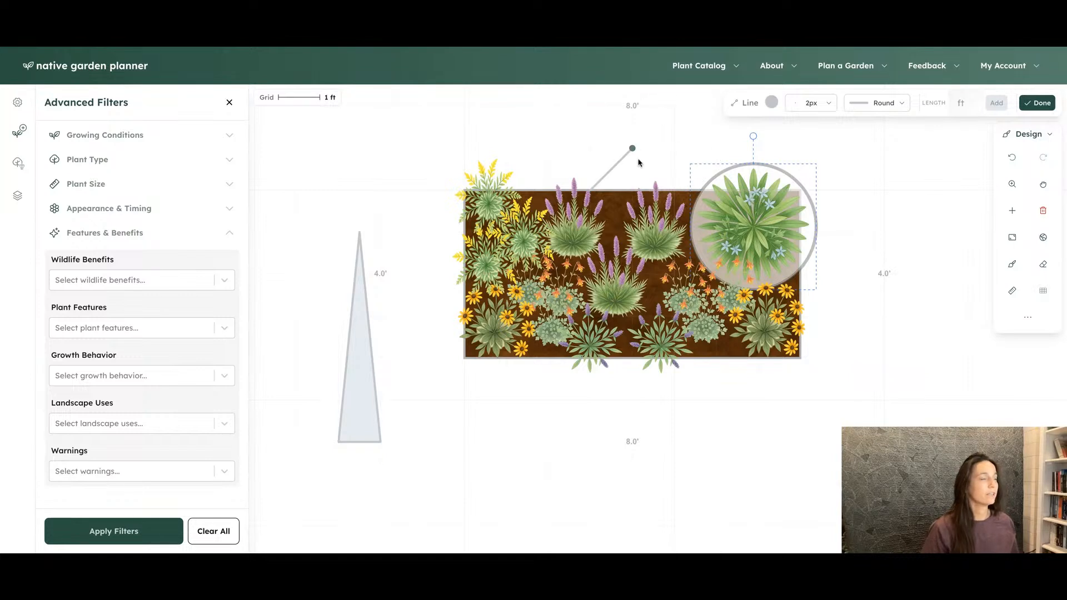
Step: Draw a closed, stepped six-point freeform polygon about 10 ft wide and 8 ft high below and beside the bed
{"action": "left_click", "coordinate": [1013, 211]}
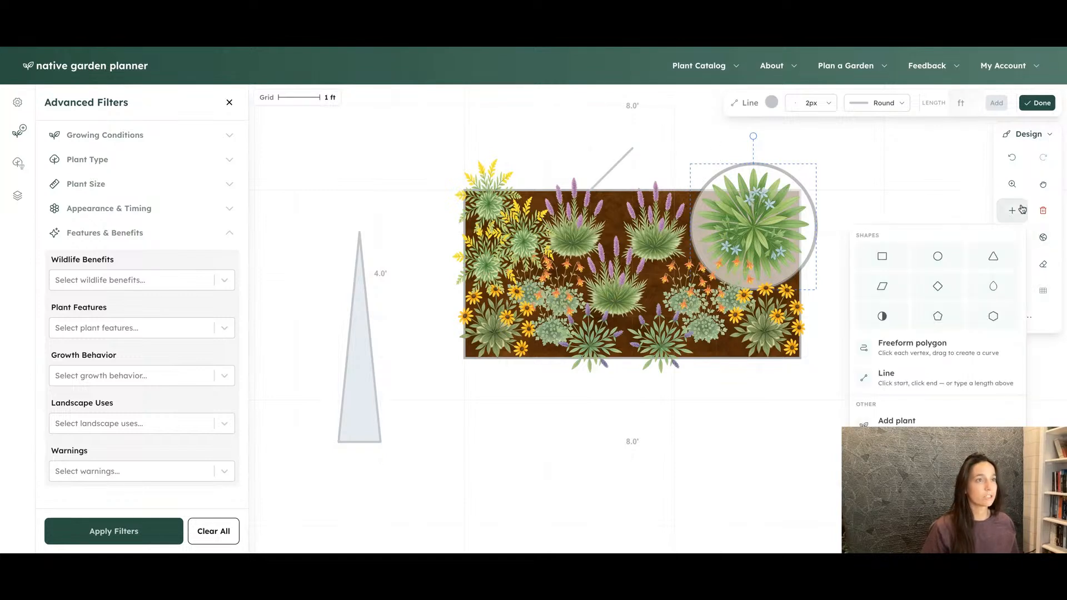
{"action": "left_click", "coordinate": [939, 354]}
{"action": "scroll", "coordinate": [729, 412], "scroll_direction": "down", "scroll_amount": 3}
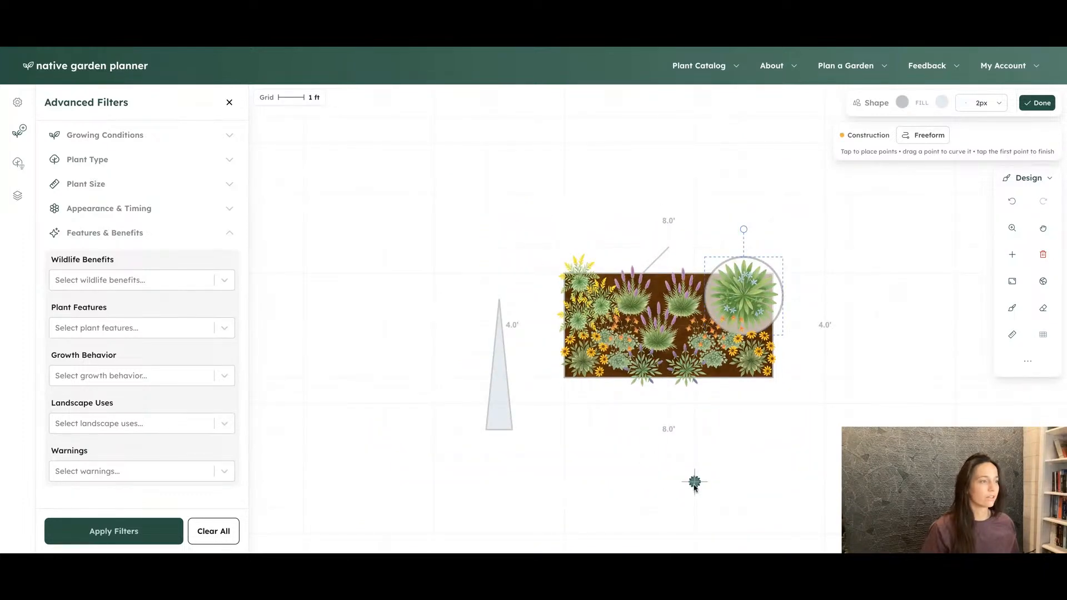
{"action": "left_click", "coordinate": [695, 533]}
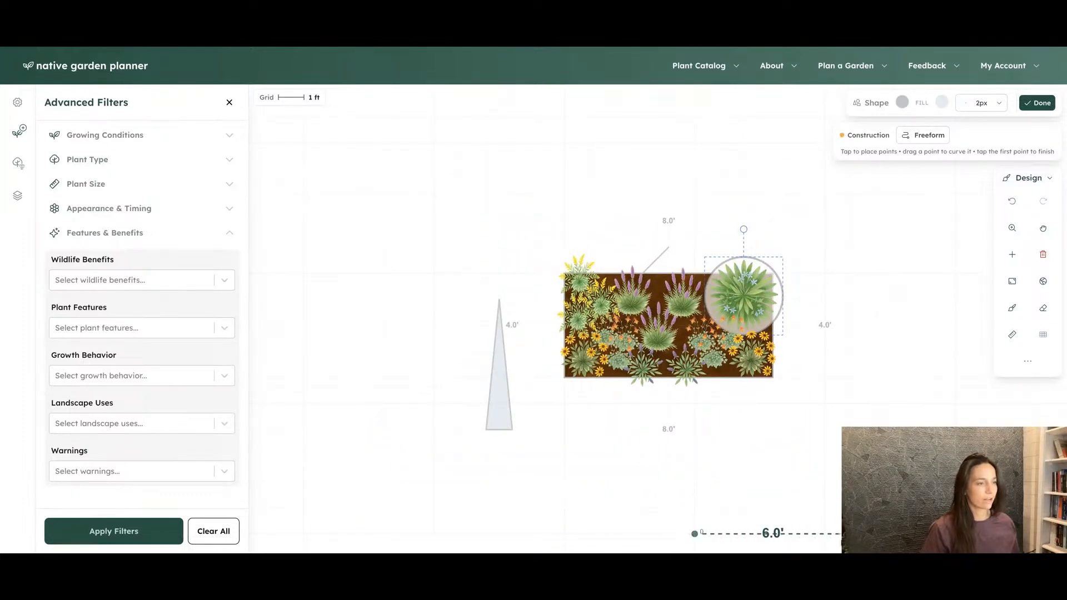
{"action": "left_click", "coordinate": [955, 534]}
{"action": "left_click", "coordinate": [955, 325]}
{"action": "left_click", "coordinate": [825, 325]}
{"action": "left_click", "coordinate": [824, 403]}
{"action": "left_click", "coordinate": [695, 403]}
{"action": "left_click", "coordinate": [695, 532]}
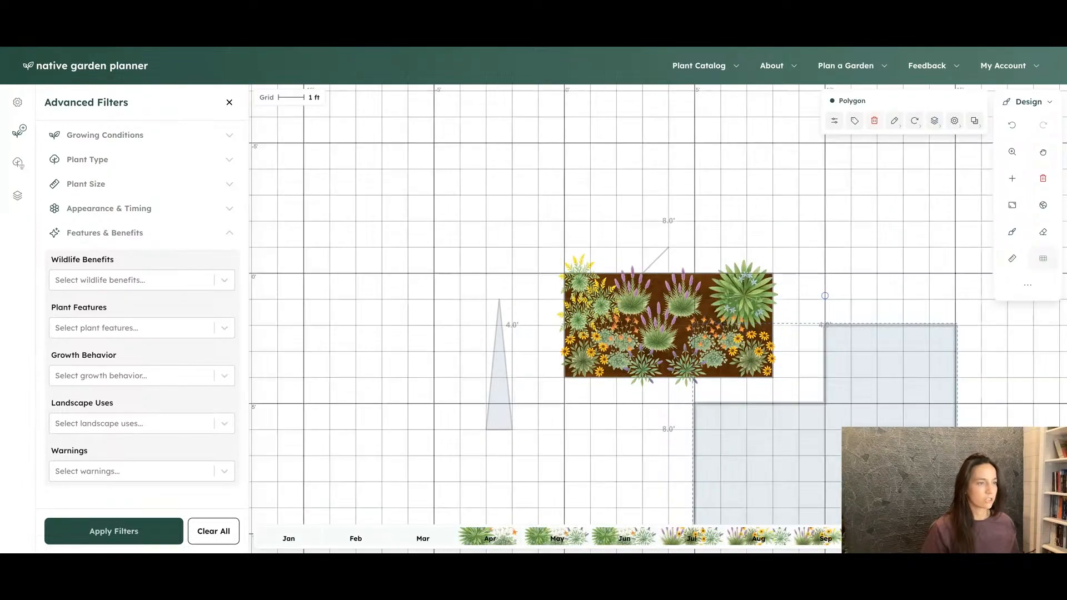
Step: Delete the stepped polygon and confirm its removal
{"action": "key", "text": "Delete"}
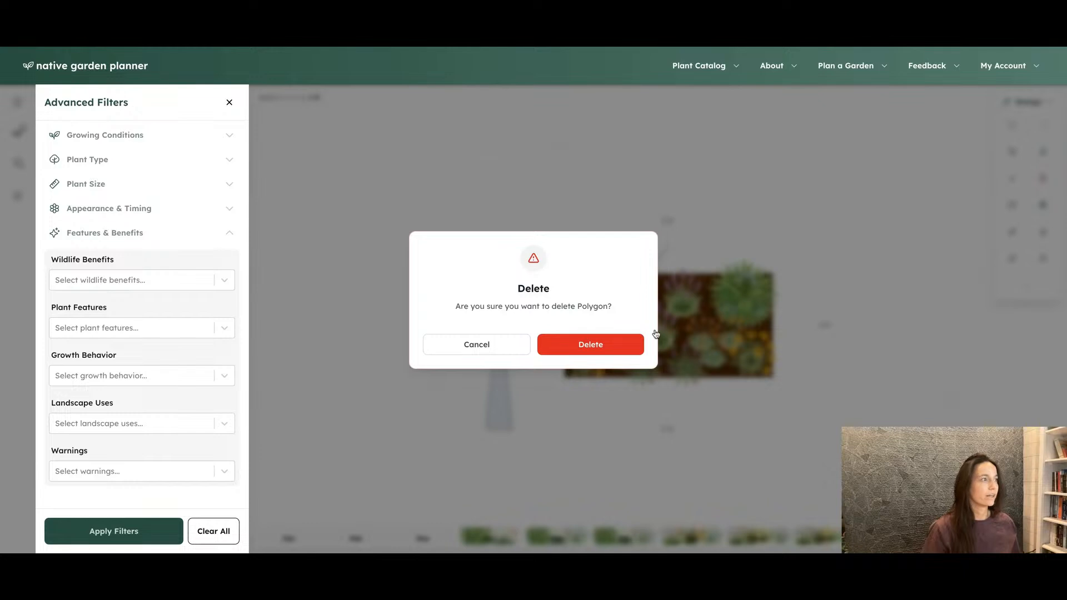
{"action": "left_click", "coordinate": [527, 352]}
Step: Draw a closed freeform polygon about 10 ft wide and 8 ft high below and beside the bed, with a wavy, curved upper side
{"action": "left_click", "coordinate": [1012, 178]}
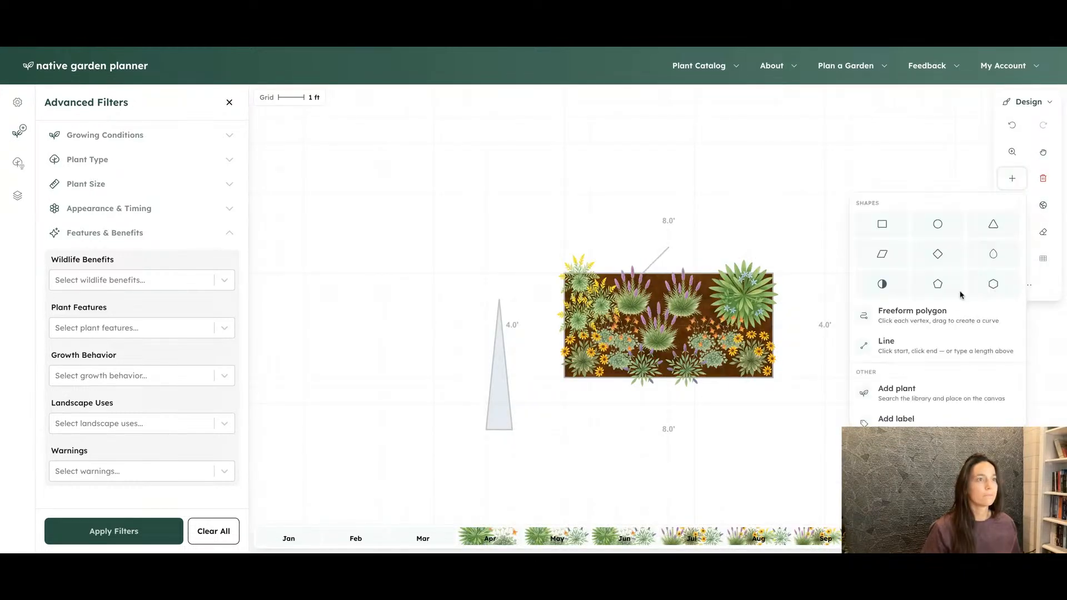
{"action": "left_click", "coordinate": [924, 317]}
{"action": "left_click", "coordinate": [669, 535]}
{"action": "left_click", "coordinate": [930, 534]}
{"action": "left_click", "coordinate": [929, 326]}
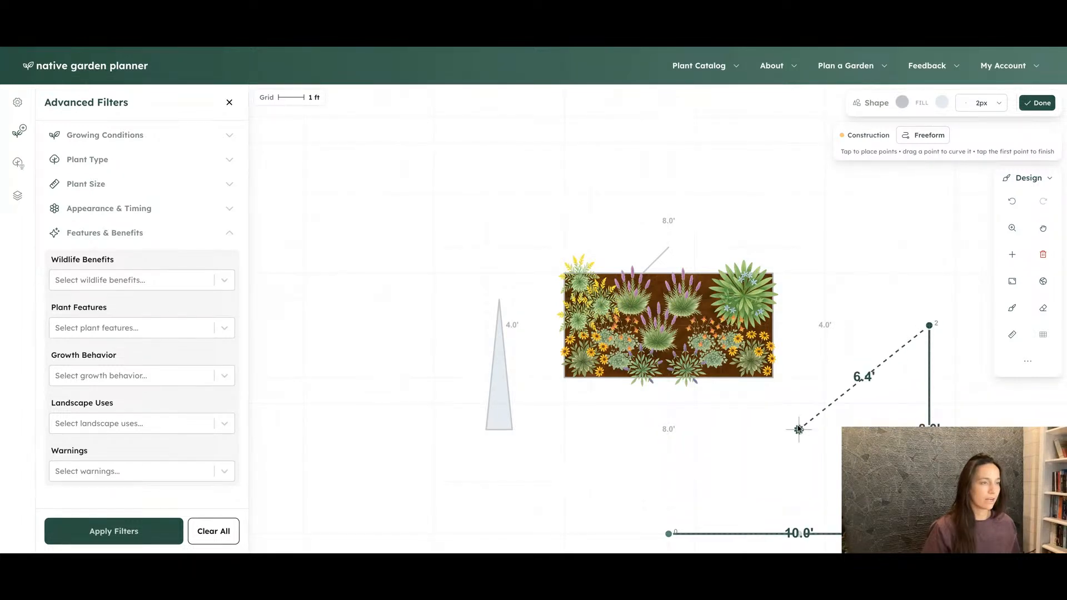
{"action": "left_click_drag", "start_coordinate": [799, 429], "coordinate": [832, 338]}
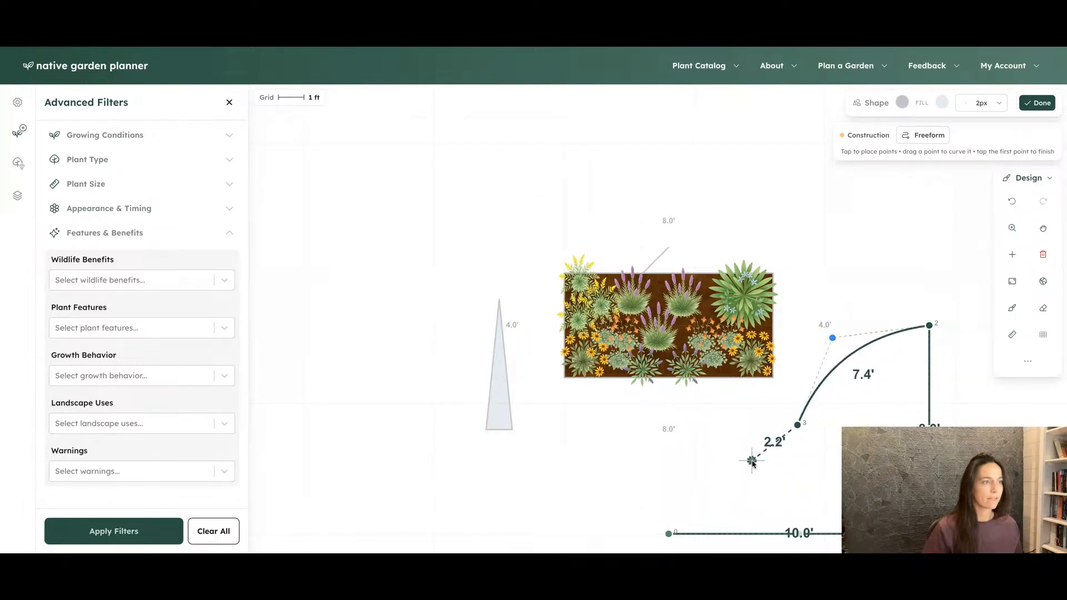
{"action": "left_click_drag", "start_coordinate": [735, 454], "coordinate": [785, 455]}
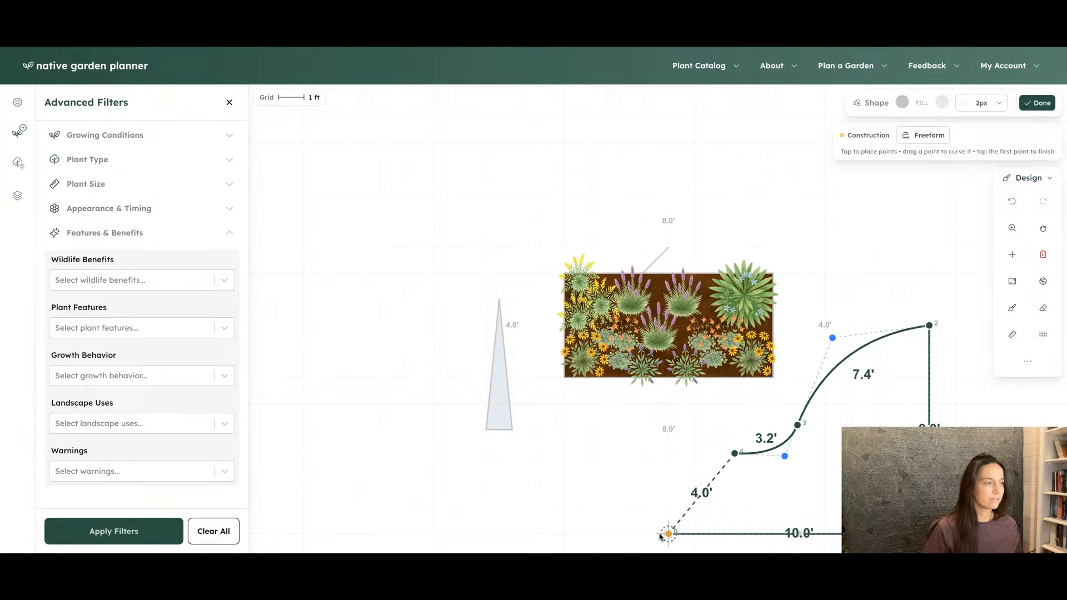
{"action": "left_click_drag", "start_coordinate": [670, 534], "coordinate": [663, 463]}
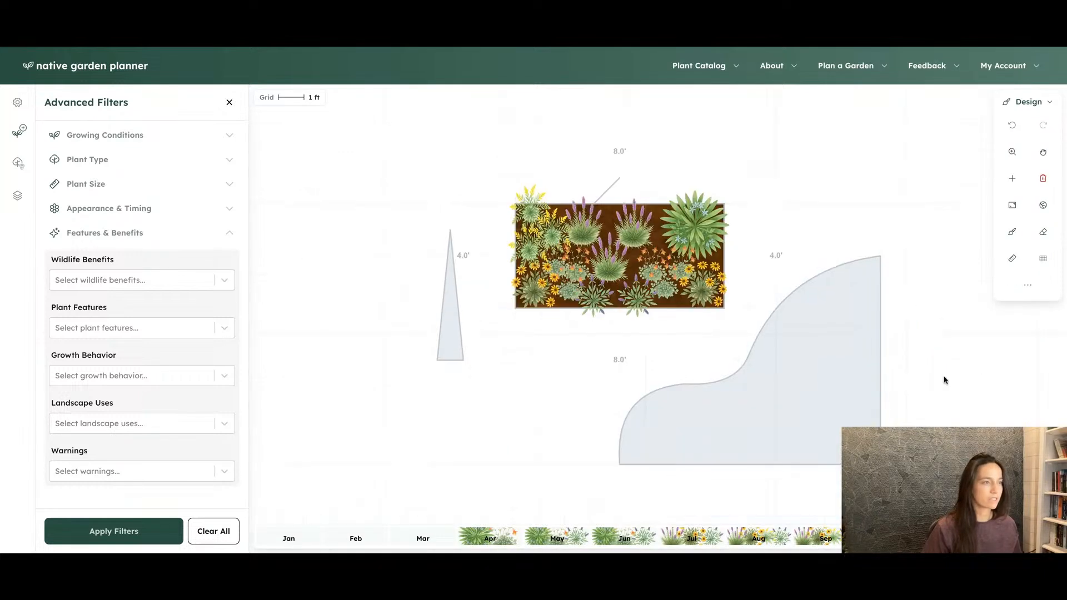
Step: Delete the curved polygon and confirm its removal
{"action": "left_click", "coordinate": [854, 374]}
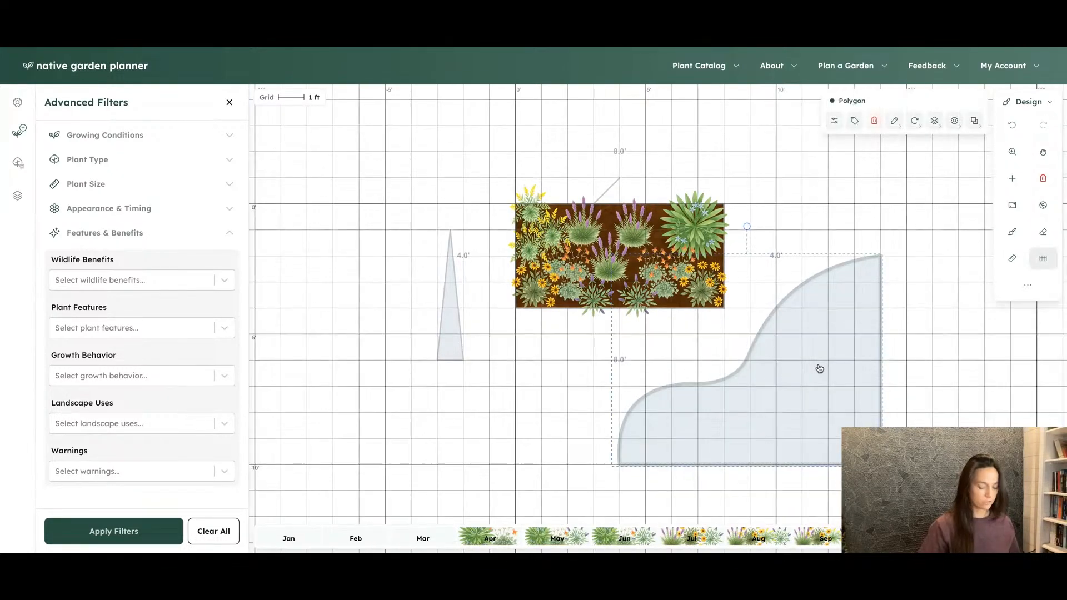
{"action": "key", "text": "Delete"}
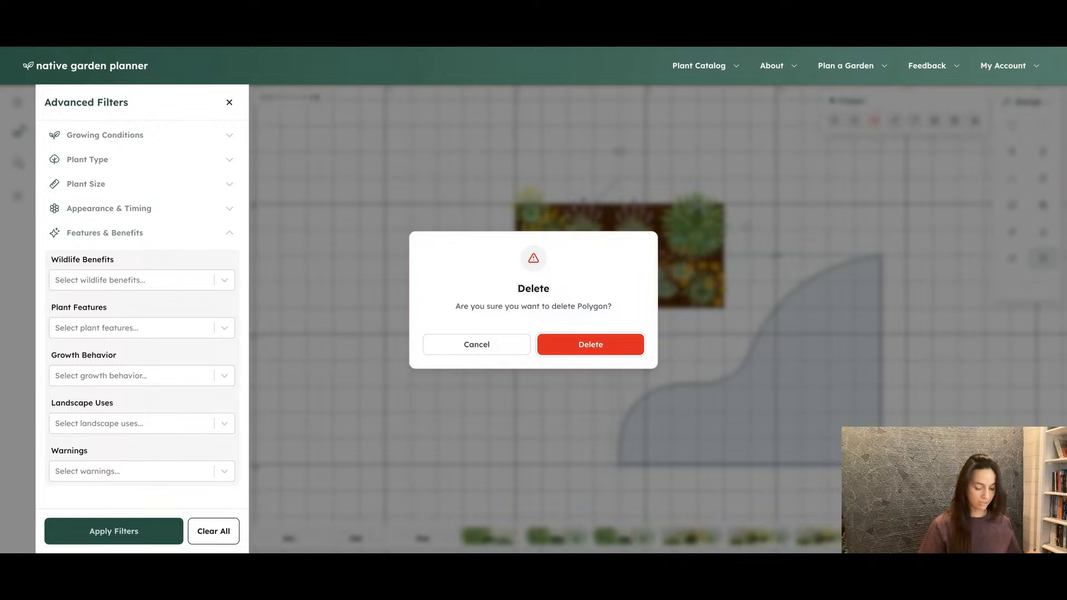
{"action": "key", "text": "Return"}
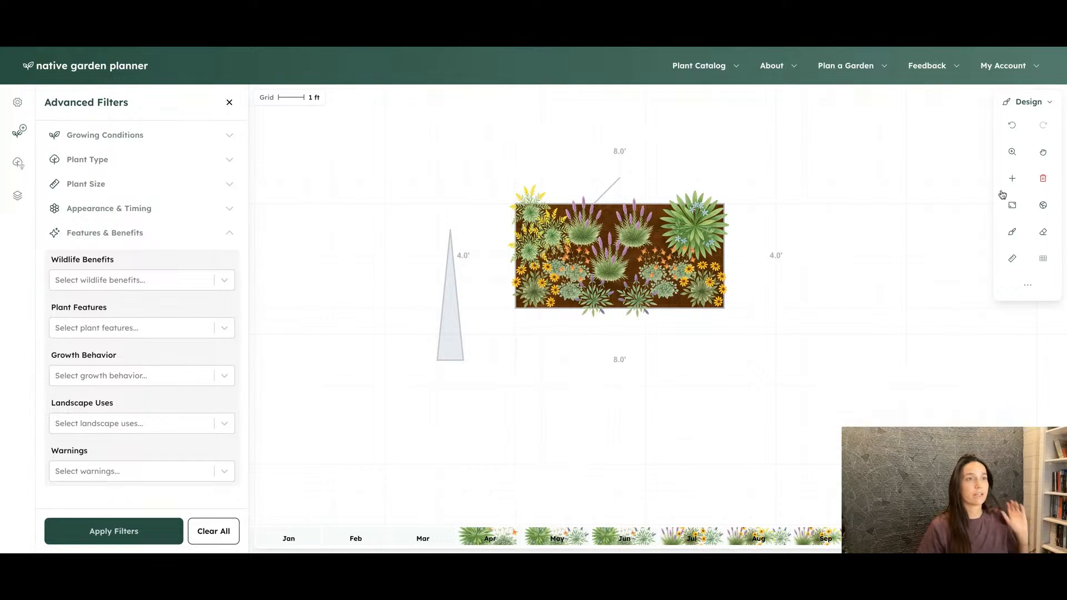
Step: Delete the diagonal line at the bed's upper edge and confirm its removal
{"action": "left_click", "coordinate": [1012, 157]}
{"action": "left_click", "coordinate": [1012, 178]}
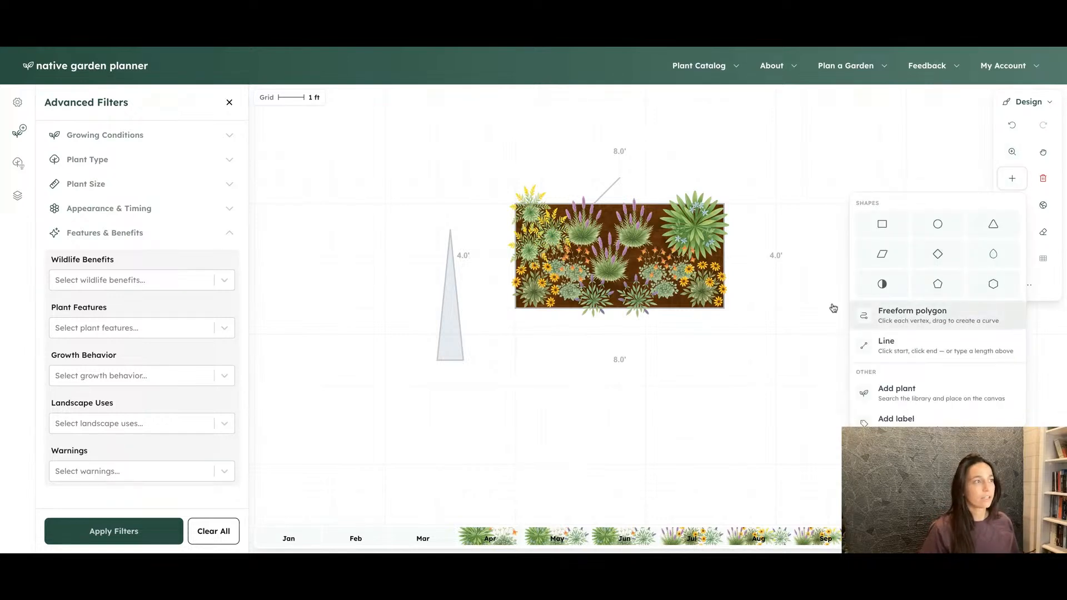
{"action": "left_click", "coordinate": [780, 305]}
{"action": "left_click", "coordinate": [608, 189]}
{"action": "key", "text": "Delete"}
{"action": "key", "text": "Return"}
Step: Add a name label to the Eastern Bluestar and move it just above the plant, outside the bed's upper edge
{"action": "left_click", "coordinate": [695, 225]}
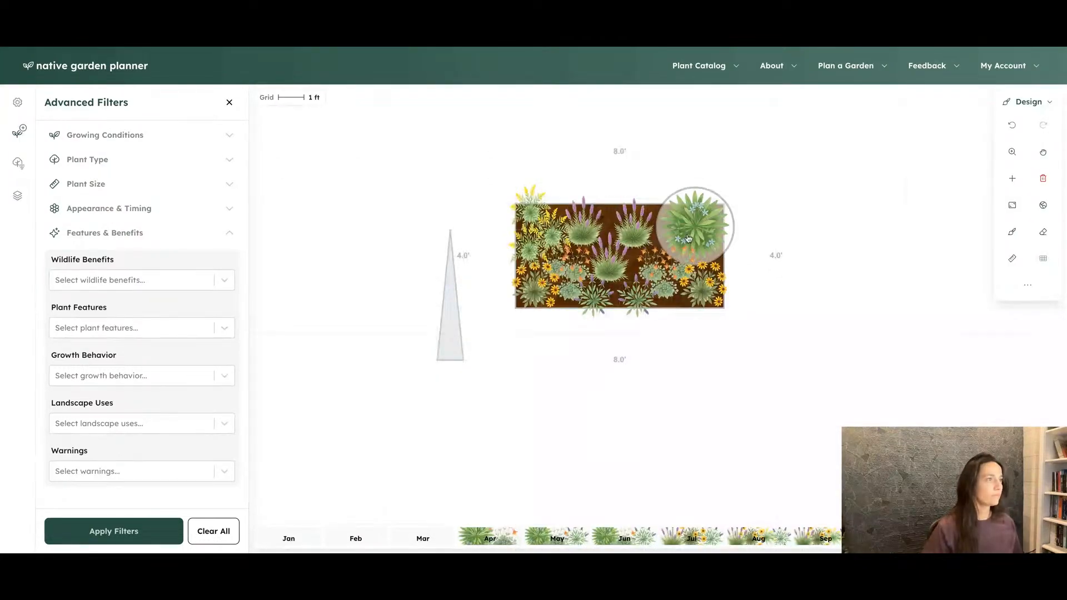
{"action": "left_click", "coordinate": [799, 272]}
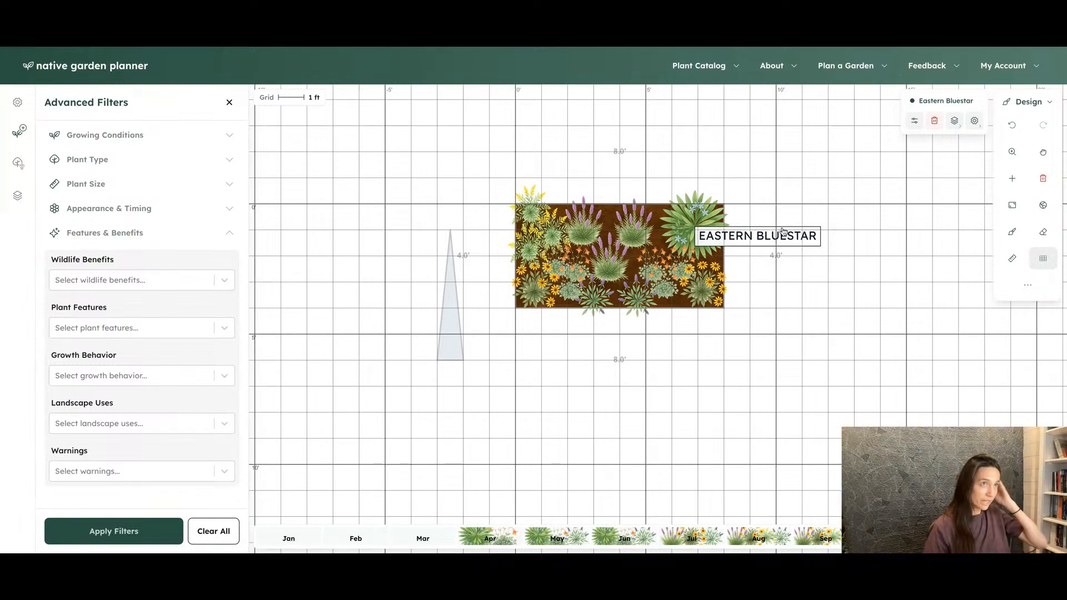
{"action": "left_click_drag", "start_coordinate": [763, 242], "coordinate": [756, 193]}
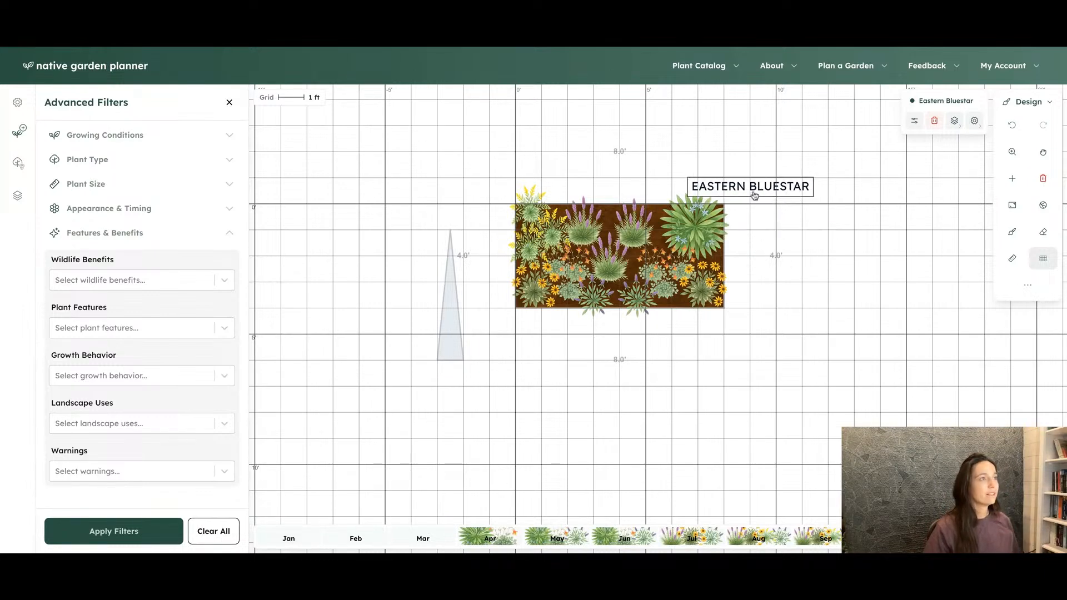
{"action": "left_click", "coordinate": [720, 276]}
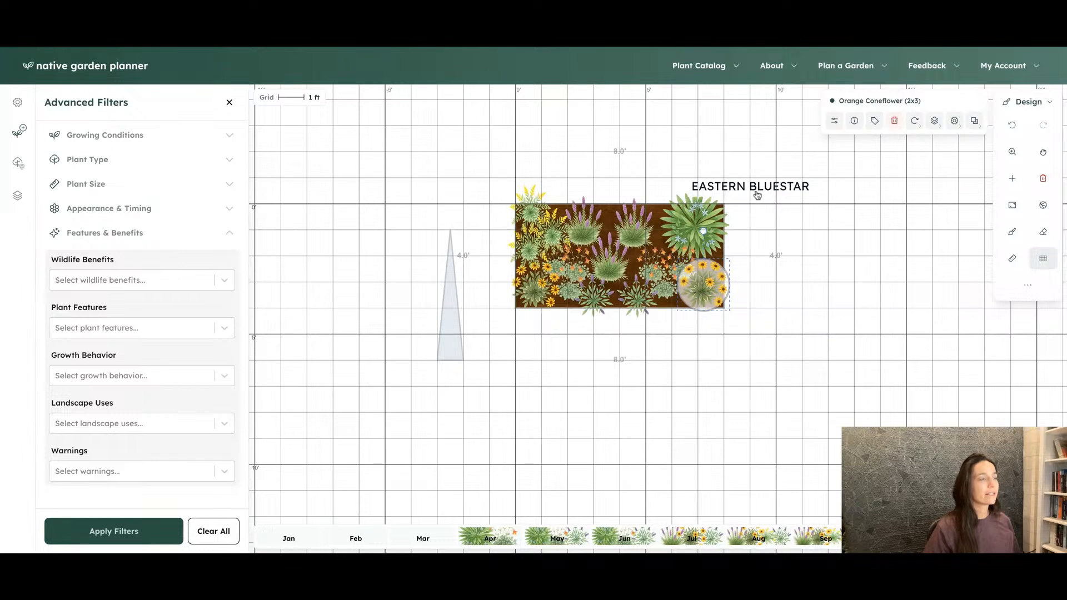
Step: Show a leader line on the Eastern Bluestar label, anchor it on the plant, and shift the label slightly outward
{"action": "left_click", "coordinate": [738, 193]}
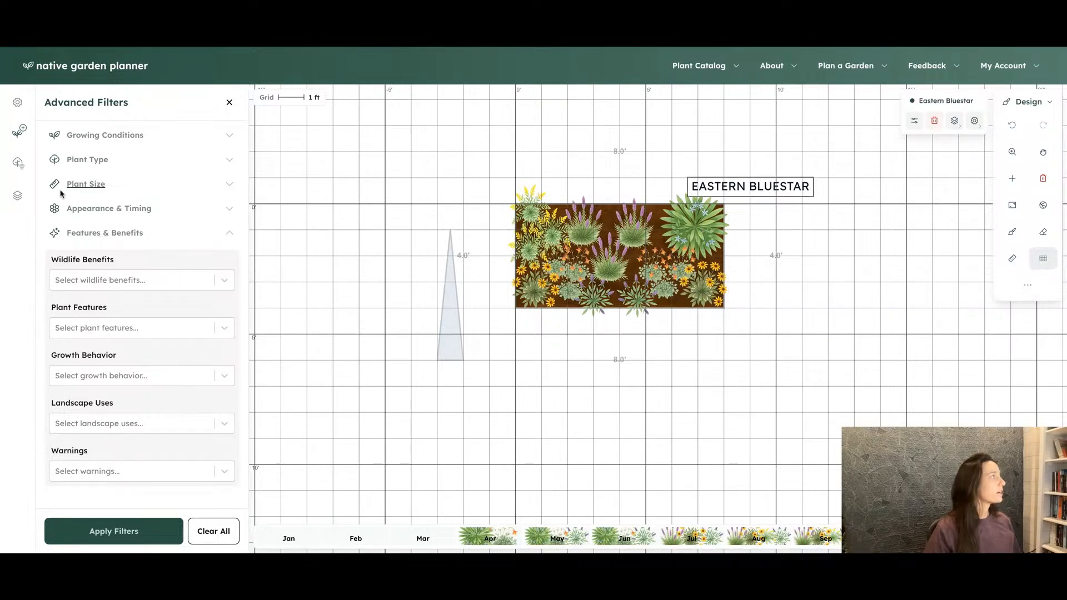
{"action": "left_click", "coordinate": [22, 107]}
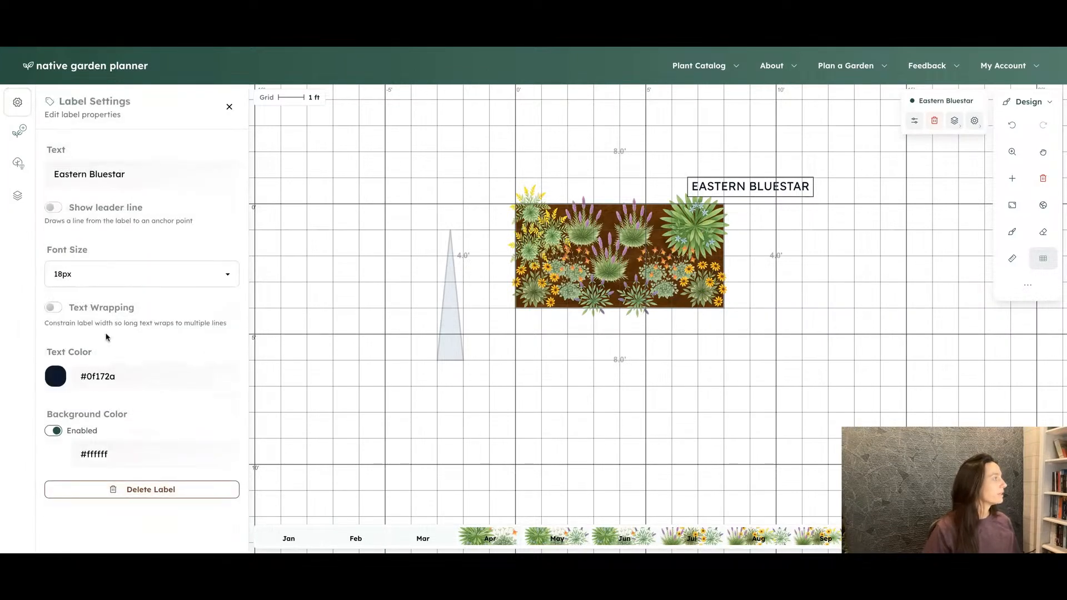
{"action": "left_click", "coordinate": [54, 208]}
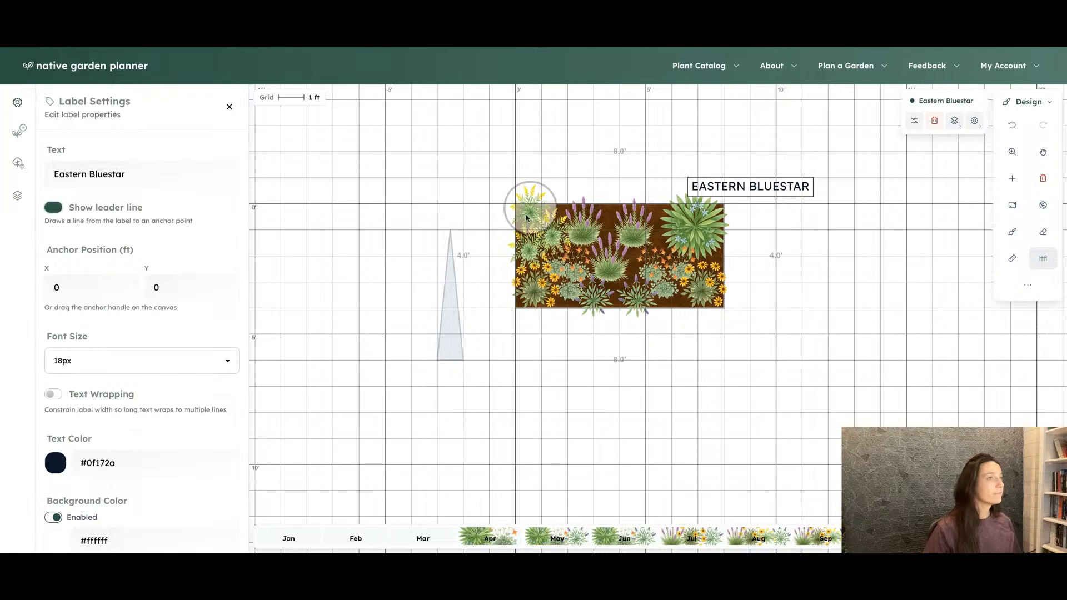
{"action": "left_click_drag", "start_coordinate": [688, 178], "coordinate": [698, 223]}
{"action": "mouse_move", "coordinate": [757, 190]}
{"action": "left_mouse_down"}
{"action": "mouse_move", "coordinate": [800, 171]}
{"action": "mouse_move", "coordinate": [834, 223]}
{"action": "mouse_move", "coordinate": [740, 169]}
{"action": "mouse_move", "coordinate": [702, 170]}
{"action": "mouse_move", "coordinate": [779, 181]}
{"action": "mouse_move", "coordinate": [772, 186]}
{"action": "left_mouse_up"}
{"action": "left_click", "coordinate": [787, 222]}
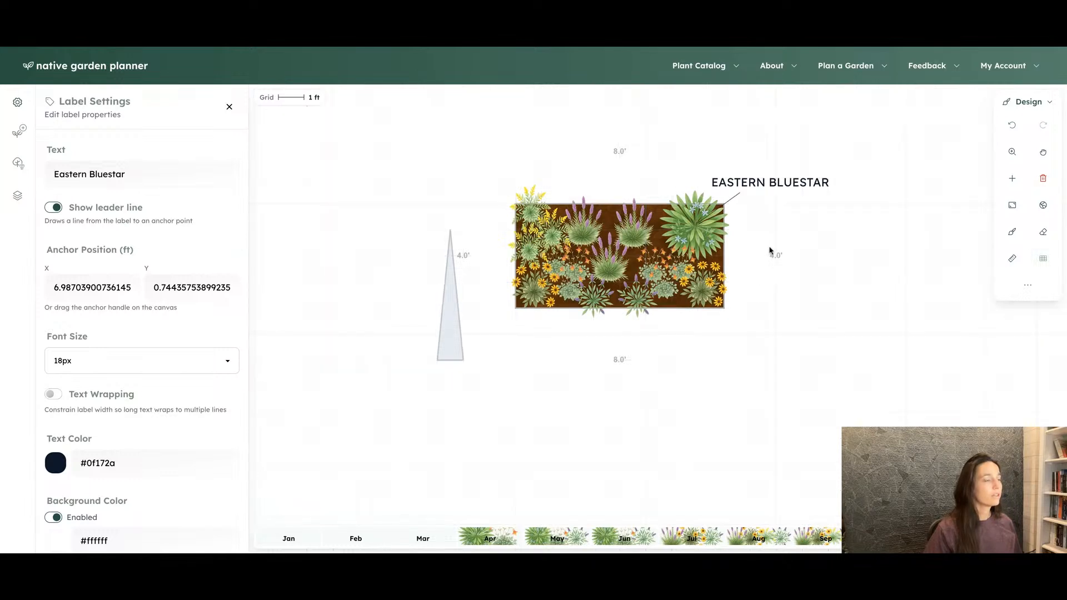
Step: Add a new text label and place it beside the bed, next to the orange coneflower corner
{"action": "left_click", "coordinate": [1014, 178]}
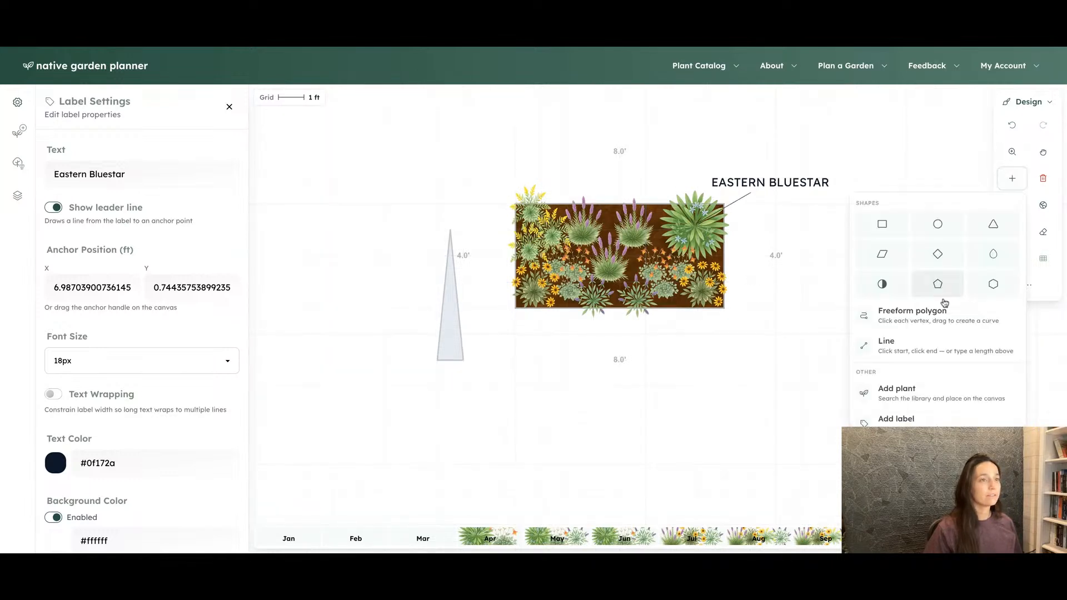
{"action": "scroll", "coordinate": [906, 373], "scroll_direction": "down", "scroll_amount": 1}
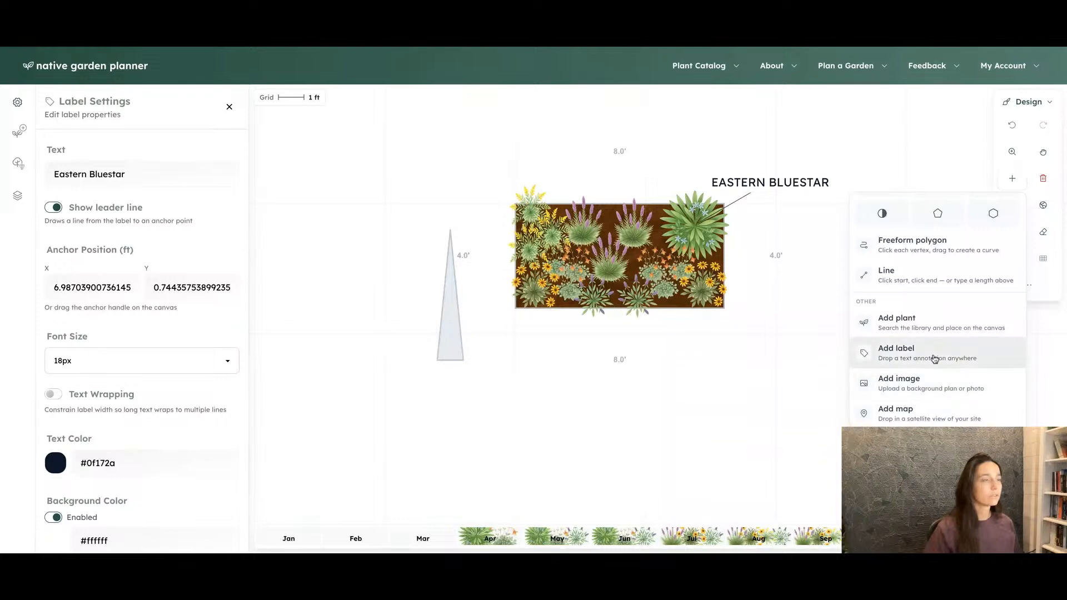
{"action": "left_click", "coordinate": [925, 356]}
{"action": "left_click", "coordinate": [548, 235]}
{"action": "left_click_drag", "start_coordinate": [548, 235], "coordinate": [770, 292]}
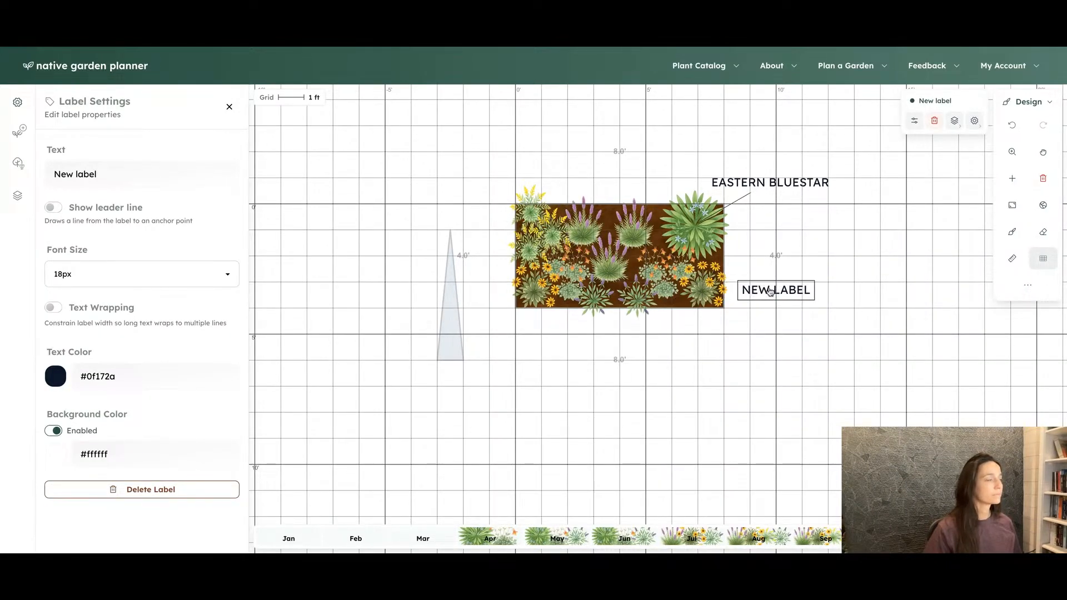
Step: Set the new label's text to "Special triangle" and move it onto the lower half of the narrow triangle
{"action": "left_click", "coordinate": [125, 178]}
{"action": "key", "text": "ctrl+a"}
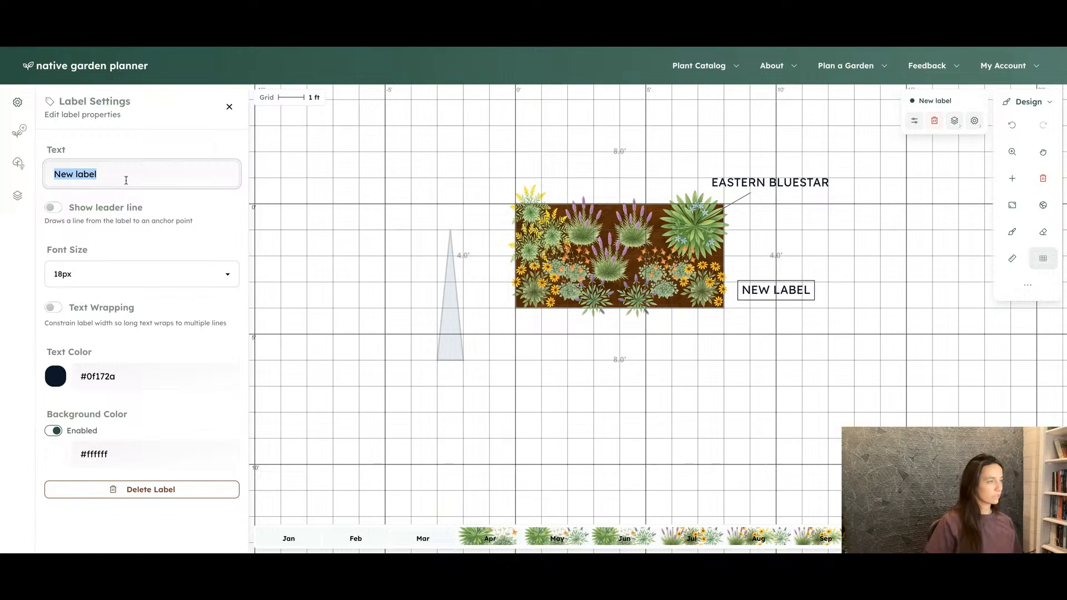
{"action": "type", "text": "Special triangle"}
{"action": "left_click", "coordinate": [639, 296]}
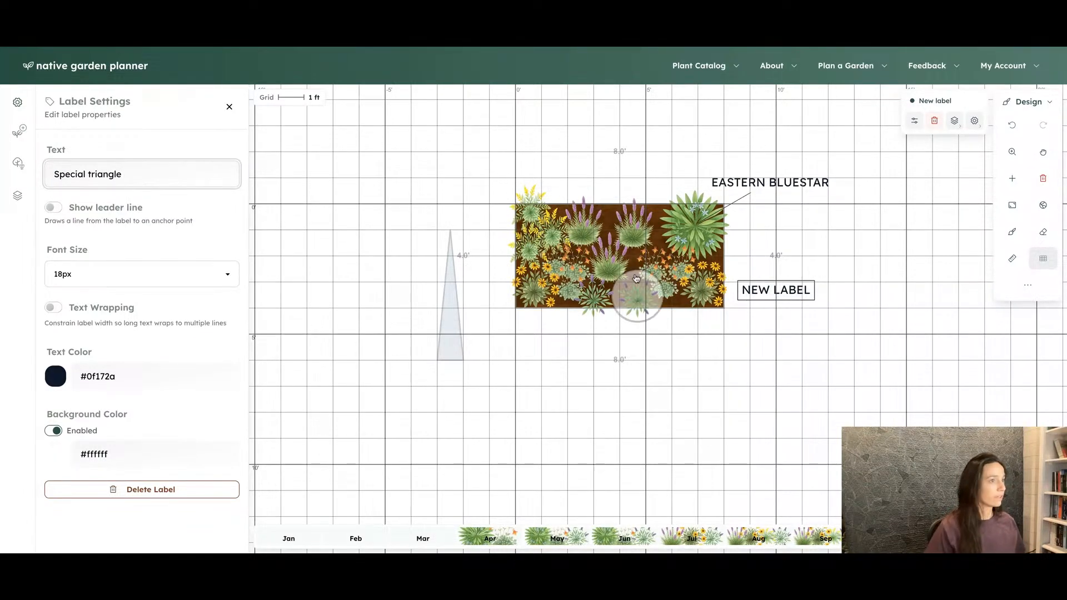
{"action": "left_click_drag", "start_coordinate": [784, 292], "coordinate": [452, 316]}
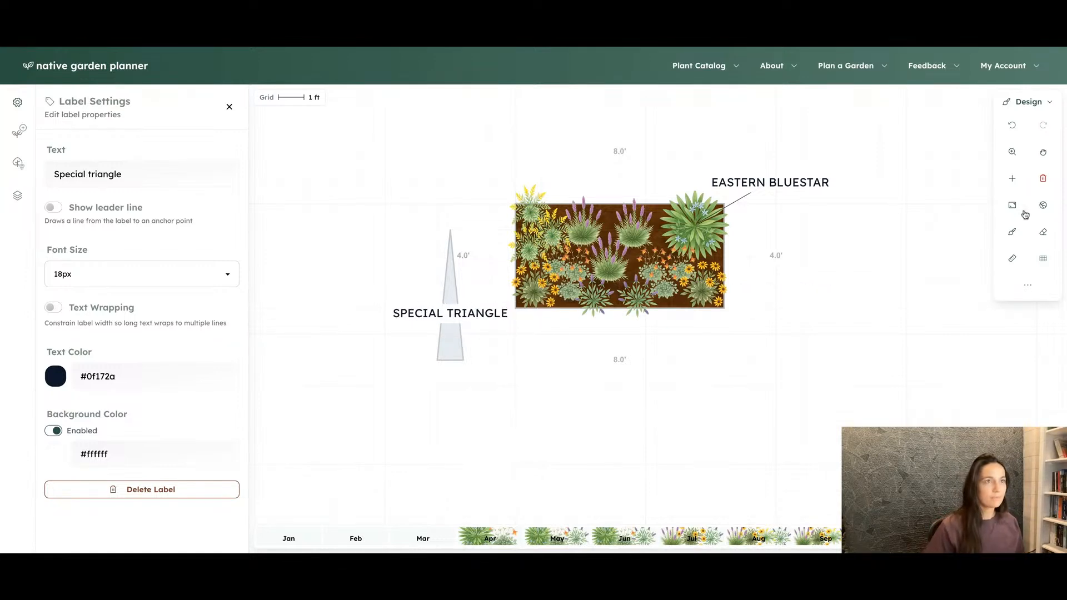
Step: Open the background image upload form and close it without choosing a file
{"action": "left_click", "coordinate": [1020, 175]}
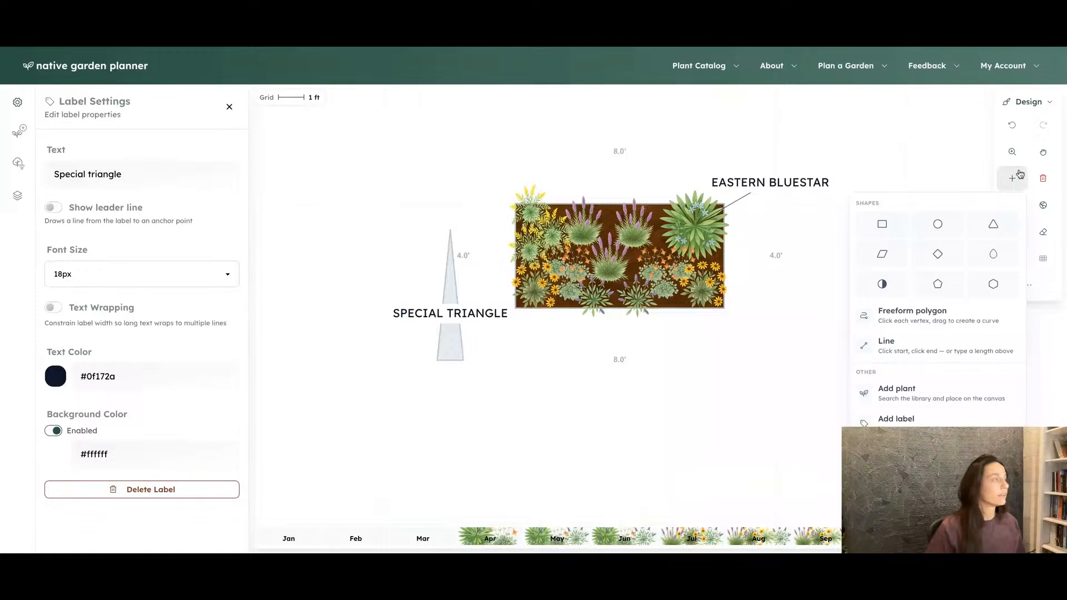
{"action": "left_click", "coordinate": [1020, 175]}
{"action": "left_click", "coordinate": [1018, 175]}
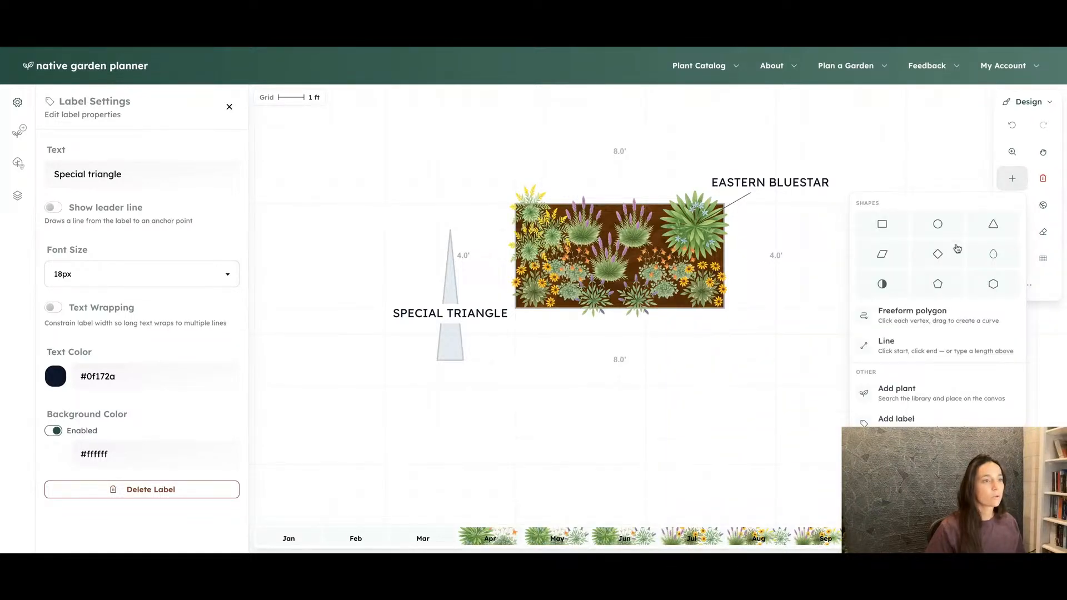
{"action": "scroll", "coordinate": [919, 328], "scroll_direction": "down", "scroll_amount": 2}
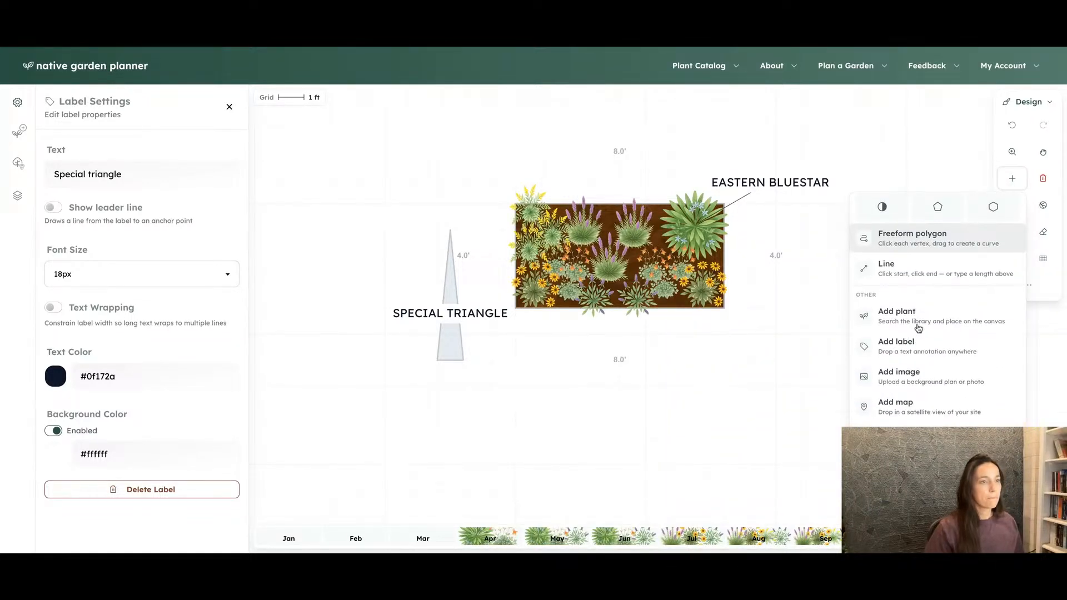
{"action": "left_click", "coordinate": [918, 370]}
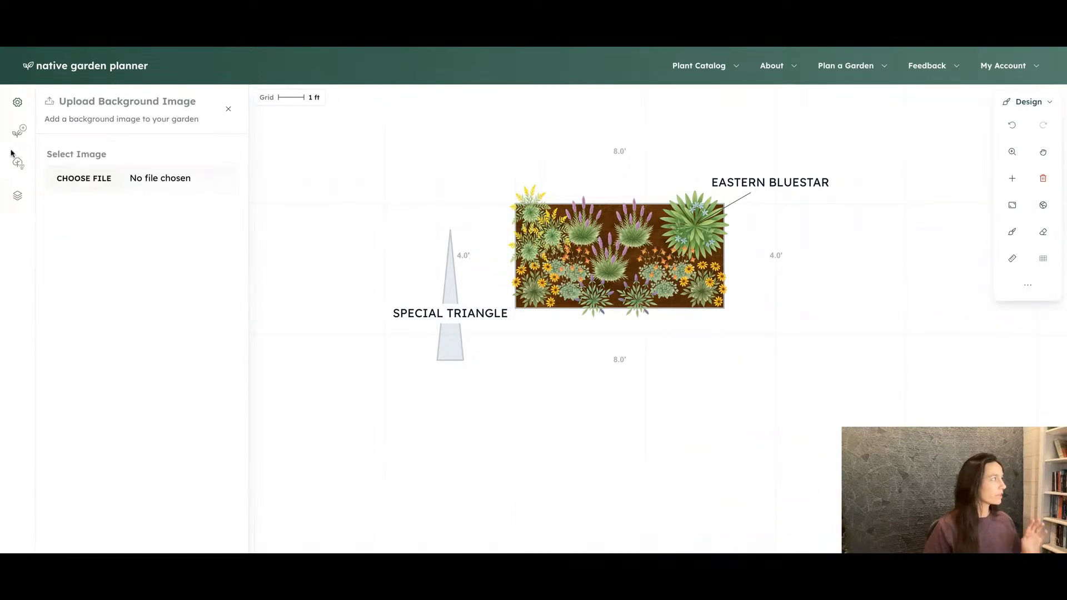
{"action": "left_click", "coordinate": [228, 109]}
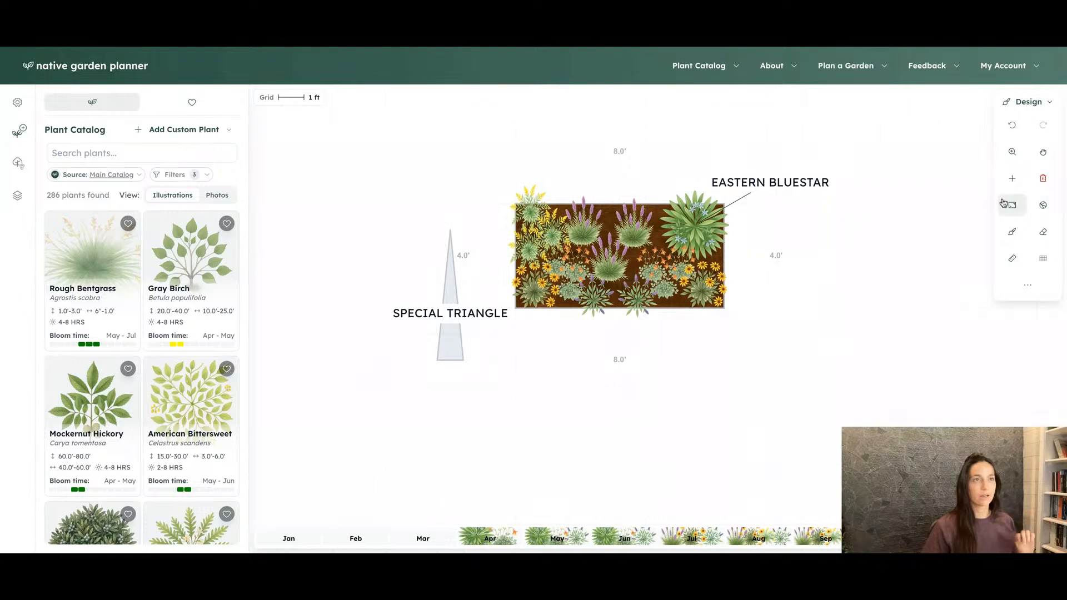
Step: Paint a looping freehand stroke across the bed's corner with the 20px round brush and undo it
{"action": "left_click", "coordinate": [1011, 232]}
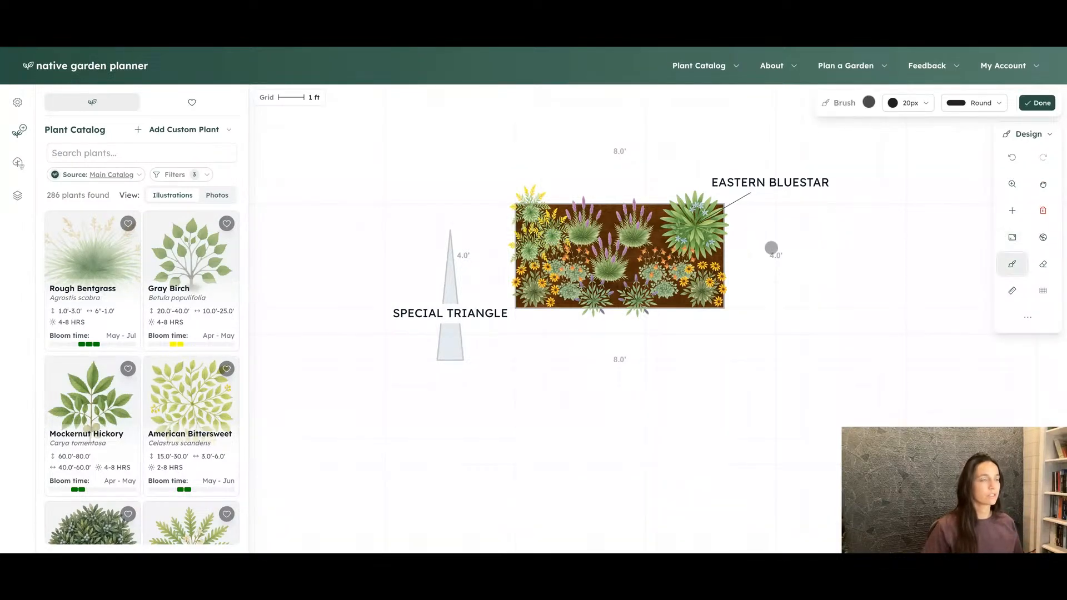
{"action": "mouse_move", "coordinate": [786, 312]}
{"action": "left_mouse_down"}
{"action": "mouse_move", "coordinate": [671, 423]}
{"action": "mouse_move", "coordinate": [773, 242]}
{"action": "mouse_move", "coordinate": [758, 341]}
{"action": "left_mouse_up"}
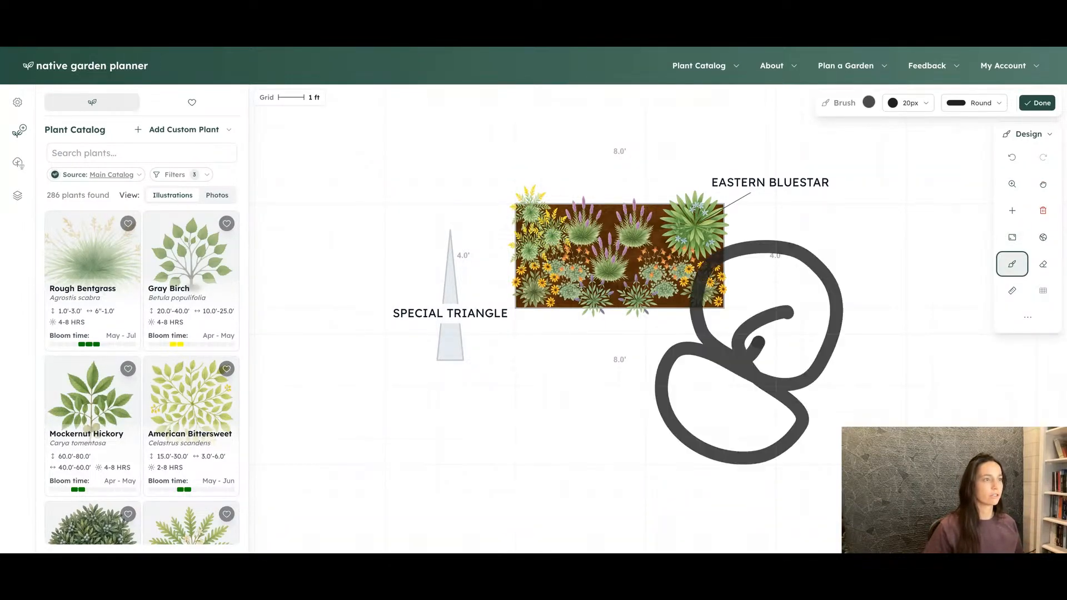
{"action": "key", "text": "ctrl+z"}
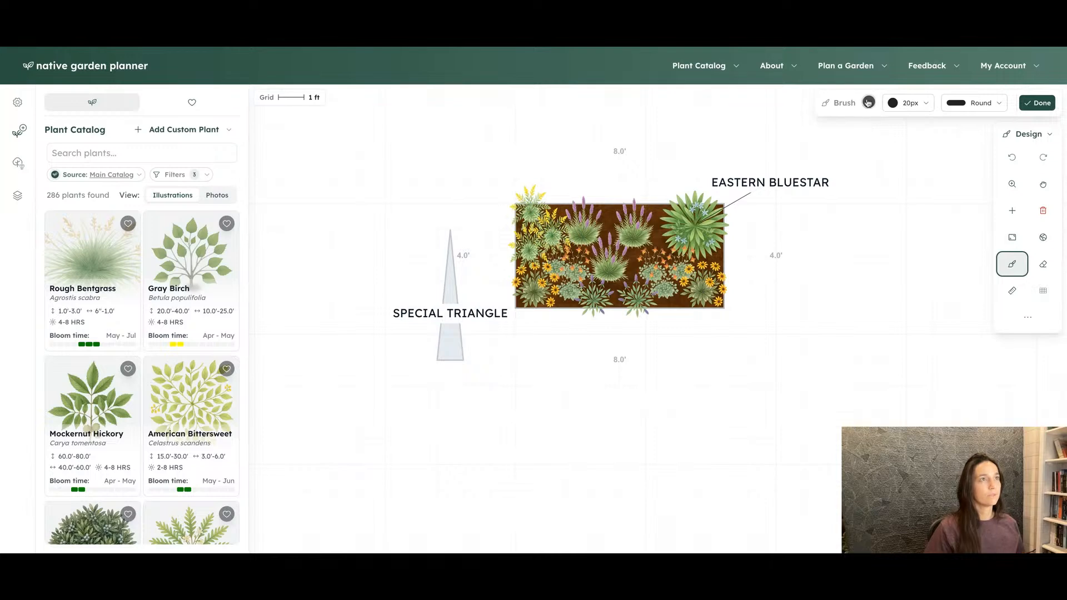
Step: Set the brush fill to the Natural Stone pattern
{"action": "left_click", "coordinate": [869, 103]}
{"action": "left_click", "coordinate": [831, 131]}
{"action": "left_click", "coordinate": [854, 163]}
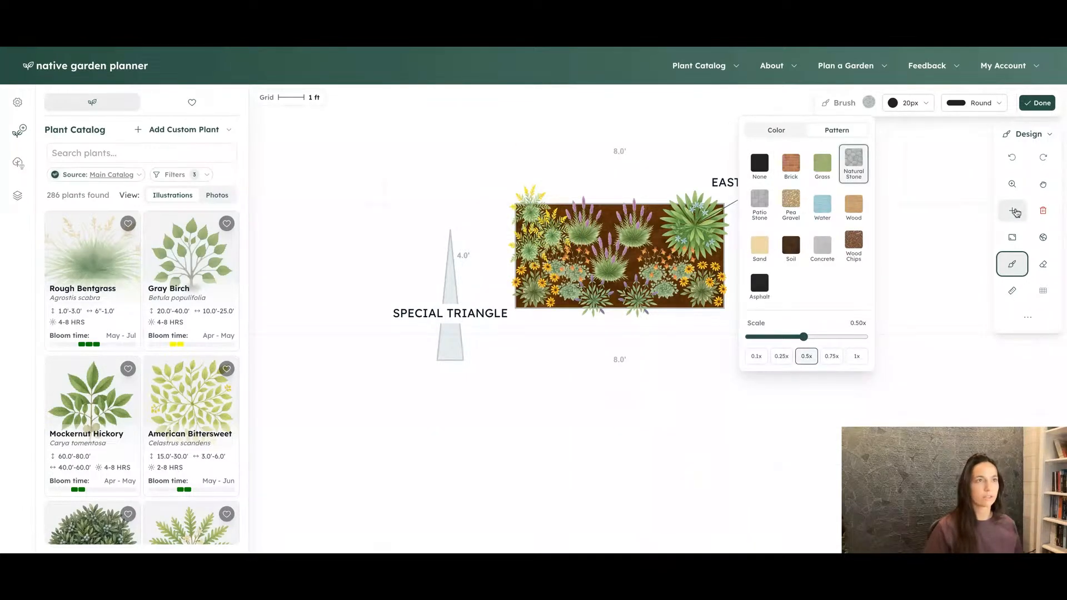
Step: Reduce the brush pattern scale to 0.20x and change the brush fill to Brick
{"action": "left_click", "coordinate": [1012, 211]}
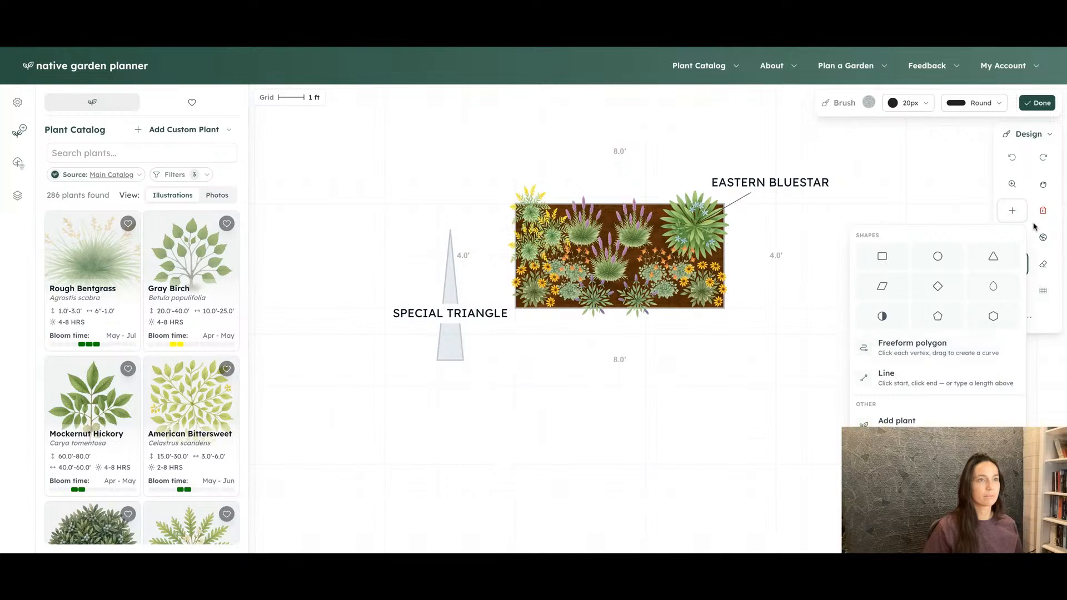
{"action": "left_click", "coordinate": [1012, 218]}
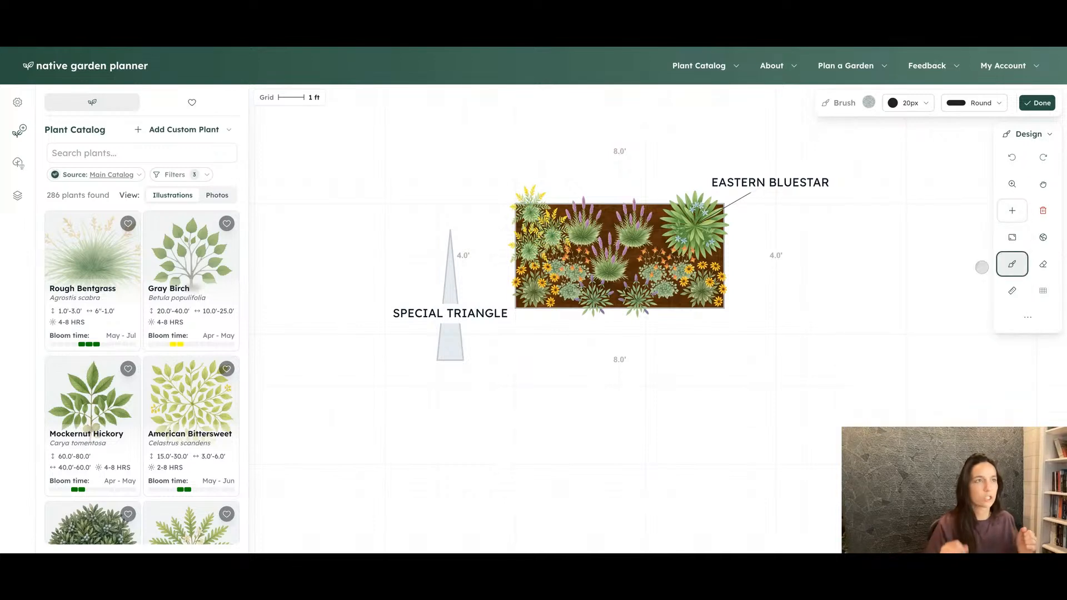
{"action": "left_click", "coordinate": [908, 104]}
{"action": "left_click", "coordinate": [909, 105]}
{"action": "left_click", "coordinate": [869, 103]}
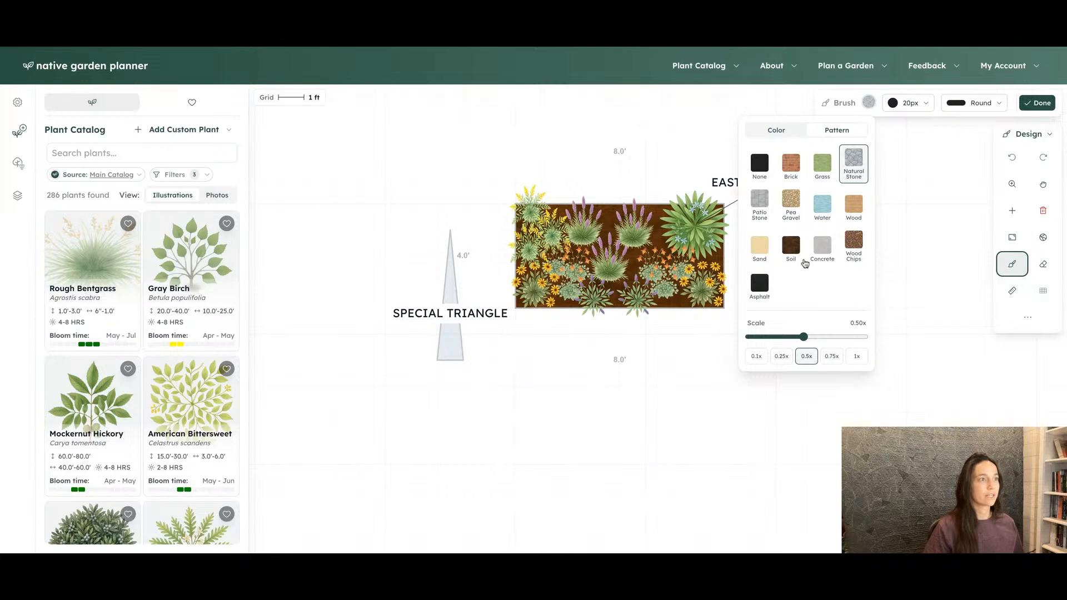
{"action": "left_click_drag", "start_coordinate": [803, 337], "coordinate": [769, 337]}
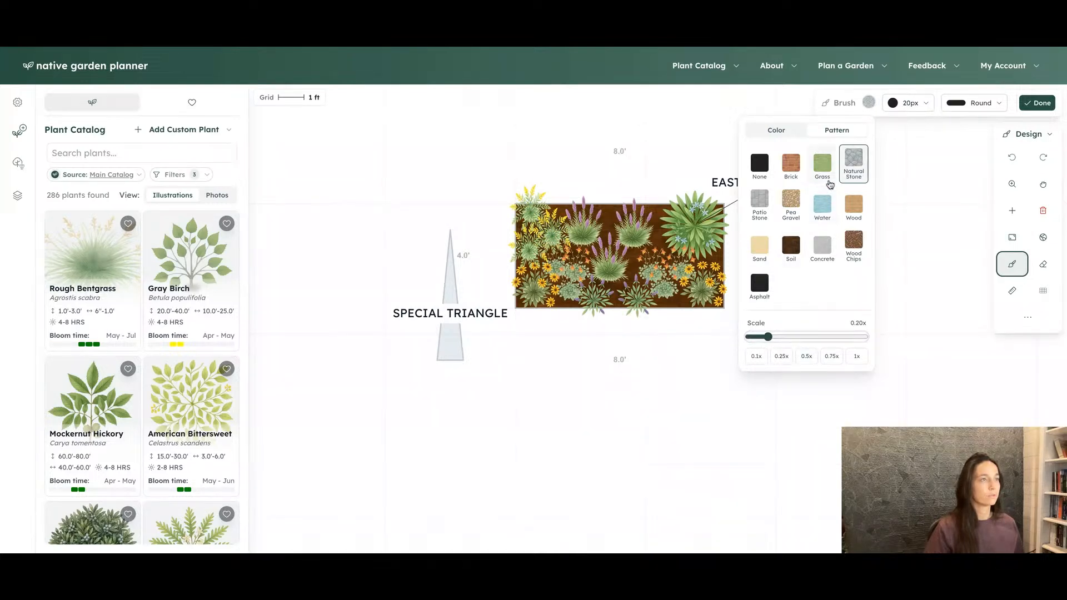
{"action": "left_click", "coordinate": [794, 166]}
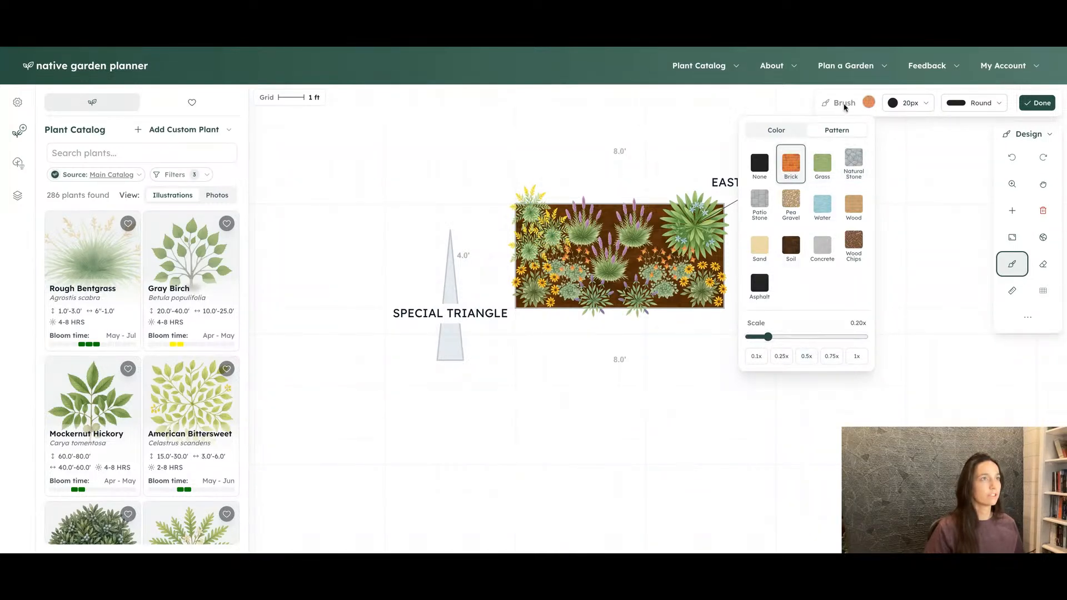
Step: Paint a diagonal brick stroke past the bed's lower-right corner, finish brushing and delete the stroke
{"action": "left_click", "coordinate": [922, 294]}
{"action": "mouse_move", "coordinate": [669, 362]}
{"action": "left_mouse_down"}
{"action": "mouse_move", "coordinate": [692, 357]}
{"action": "mouse_move", "coordinate": [811, 256]}
{"action": "mouse_move", "coordinate": [827, 278]}
{"action": "mouse_move", "coordinate": [671, 404]}
{"action": "mouse_move", "coordinate": [661, 365]}
{"action": "mouse_move", "coordinate": [735, 332]}
{"action": "mouse_move", "coordinate": [806, 269]}
{"action": "mouse_move", "coordinate": [675, 383]}
{"action": "mouse_move", "coordinate": [779, 293]}
{"action": "left_mouse_up"}
{"action": "key", "text": "Escape"}
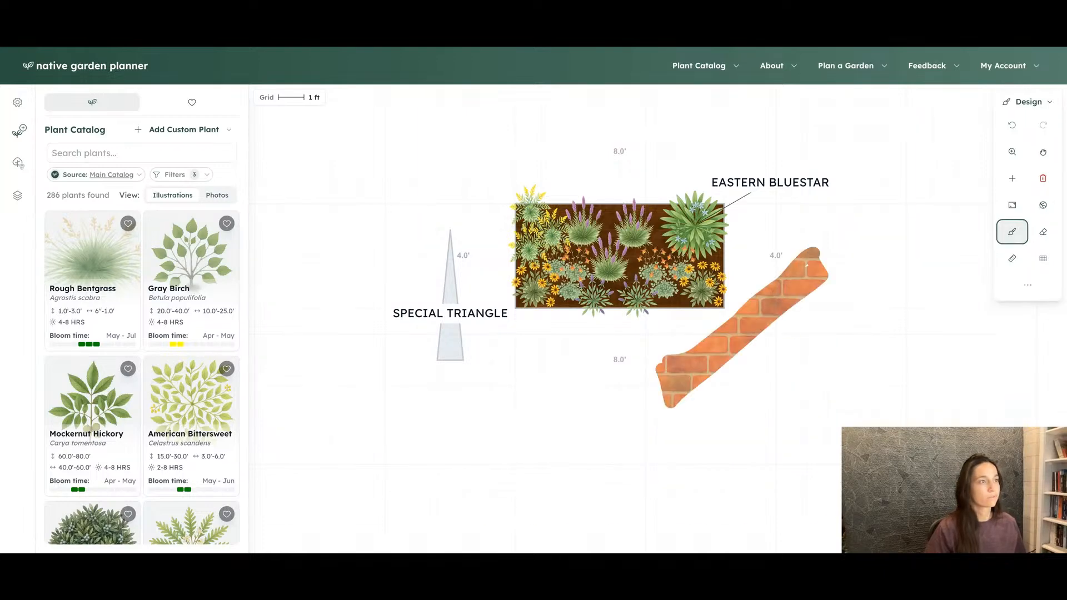
{"action": "left_click", "coordinate": [762, 329]}
{"action": "key", "text": "Delete"}
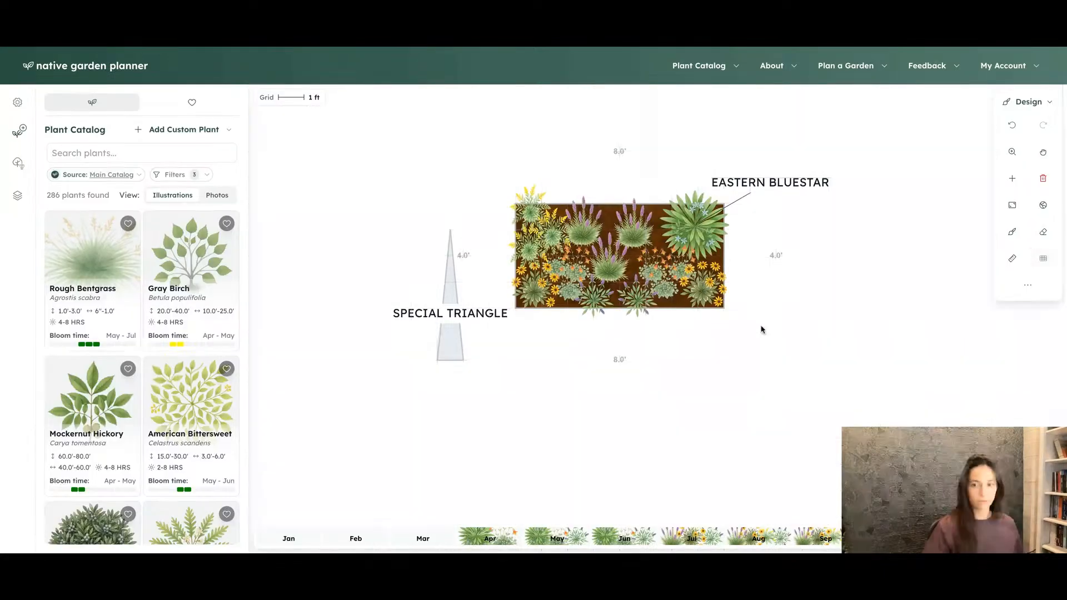
Step: Open the background image upload form and choose the top-down wooden picnic table image
{"action": "left_click", "coordinate": [1012, 178]}
{"action": "scroll", "coordinate": [942, 354], "scroll_direction": "down", "scroll_amount": 3}
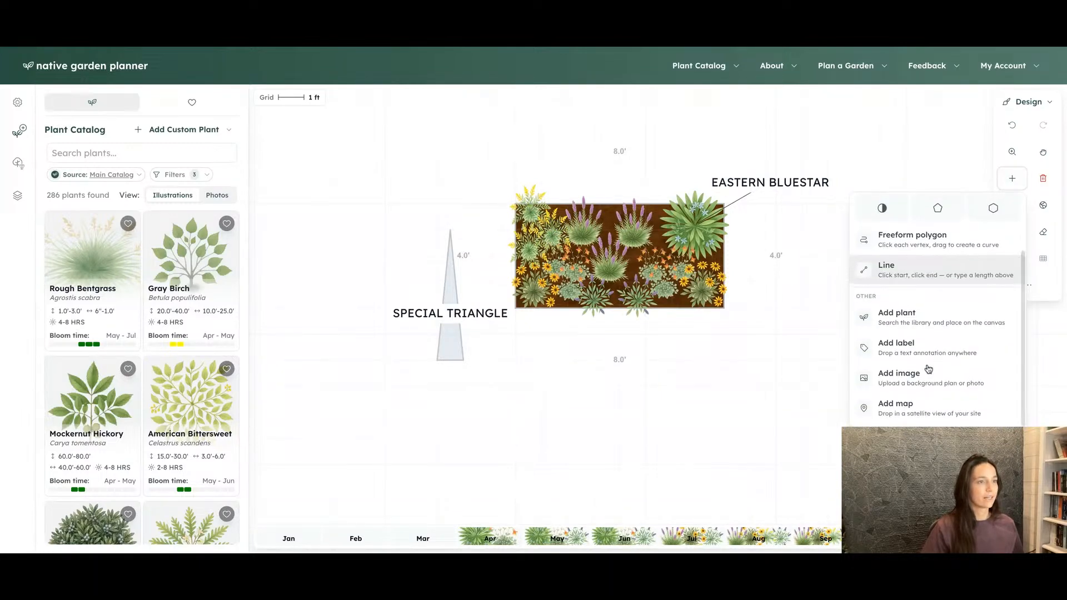
{"action": "left_click", "coordinate": [936, 375]}
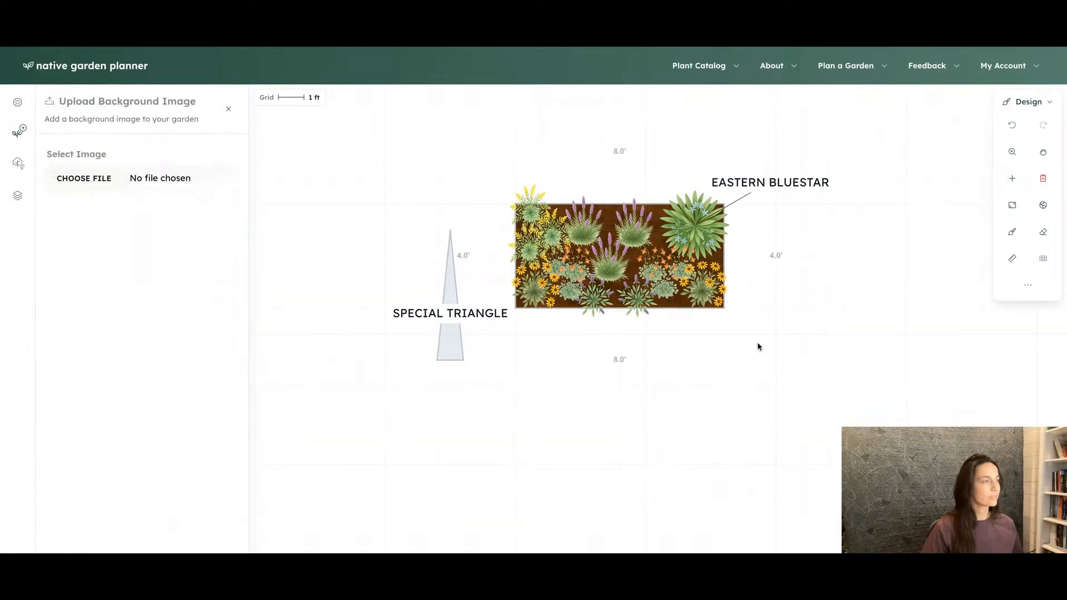
{"action": "left_click", "coordinate": [66, 183]}
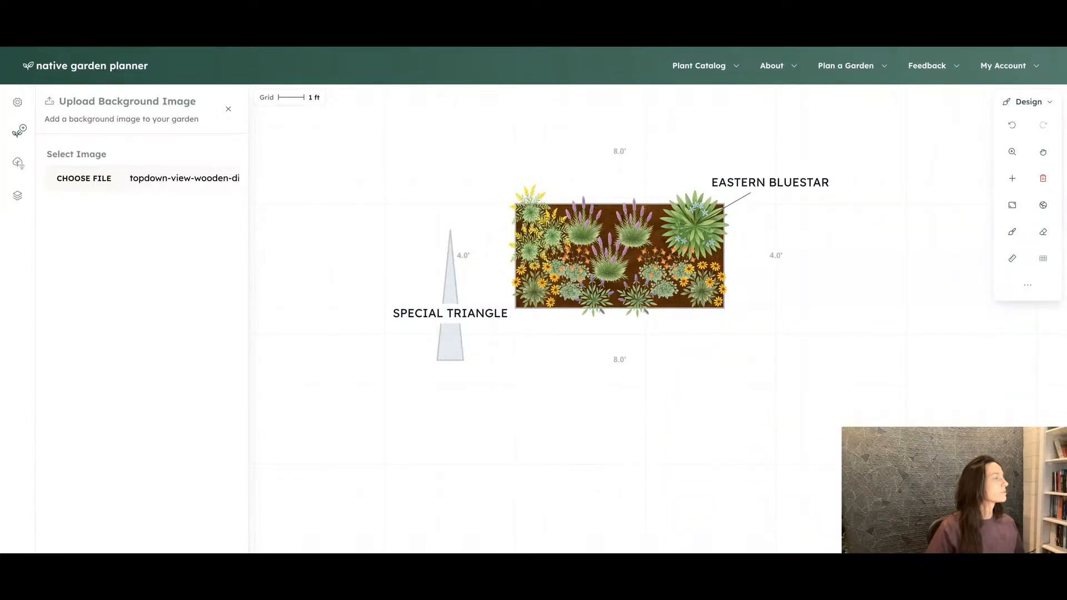
{"action": "left_click", "coordinate": [97, 183]}
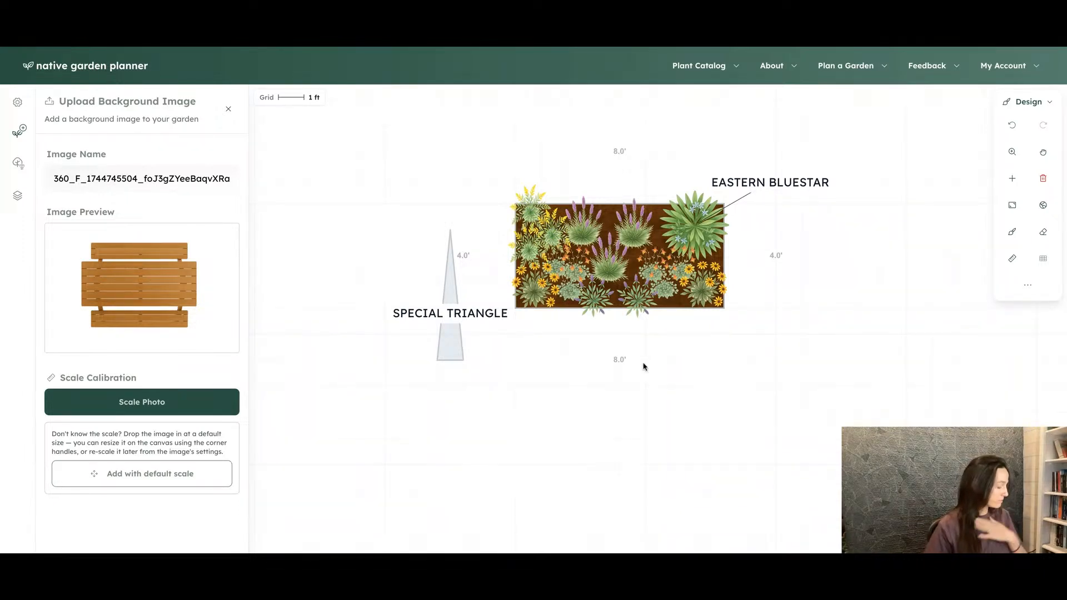
Step: Calibrate the image scale between the tabletop's left and right edges and set that distance to 6 feet
{"action": "left_click", "coordinate": [230, 407]}
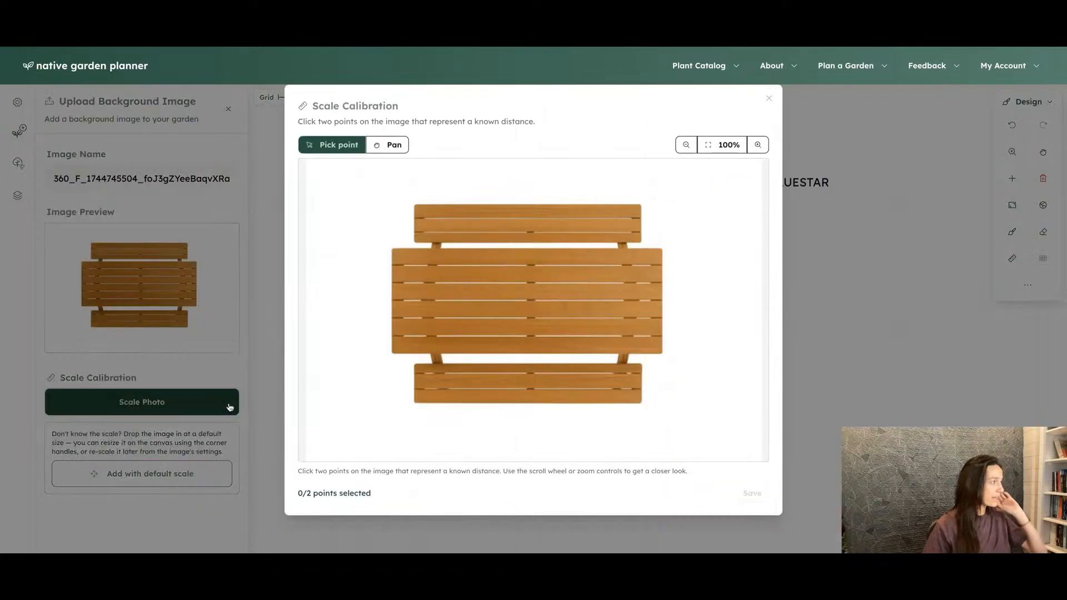
{"action": "left_click", "coordinate": [392, 307]}
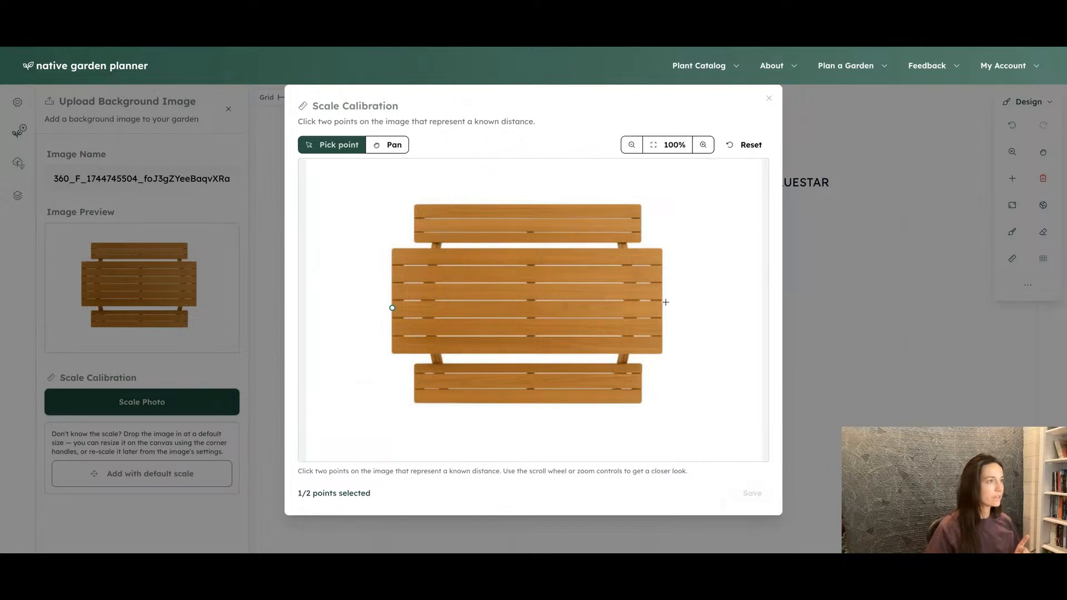
{"action": "left_click", "coordinate": [663, 304]}
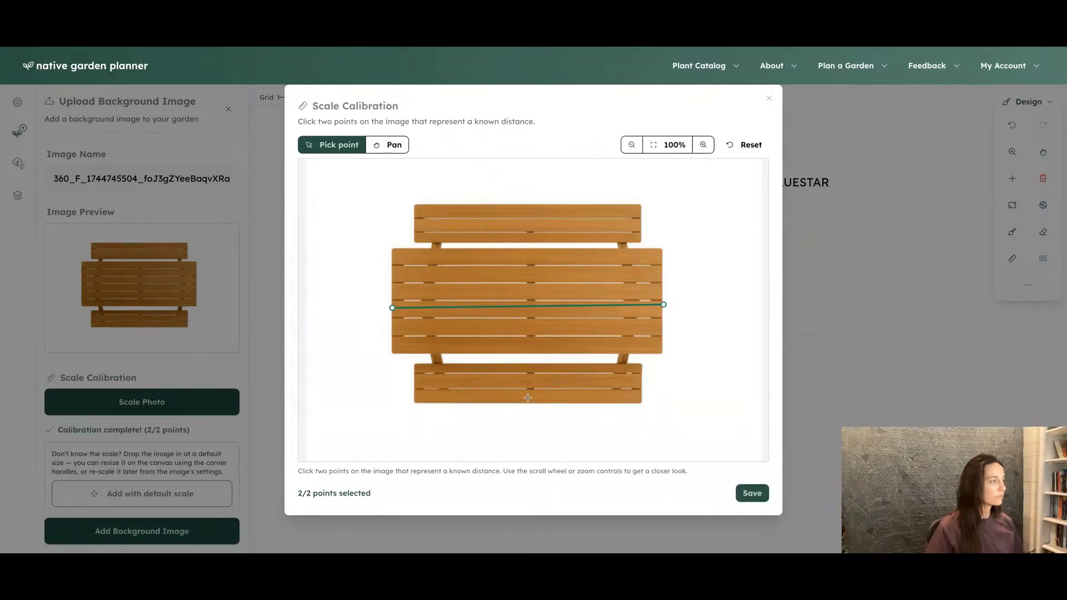
{"action": "left_click", "coordinate": [765, 495]}
{"action": "scroll", "coordinate": [238, 482], "scroll_direction": "down", "scroll_amount": 2}
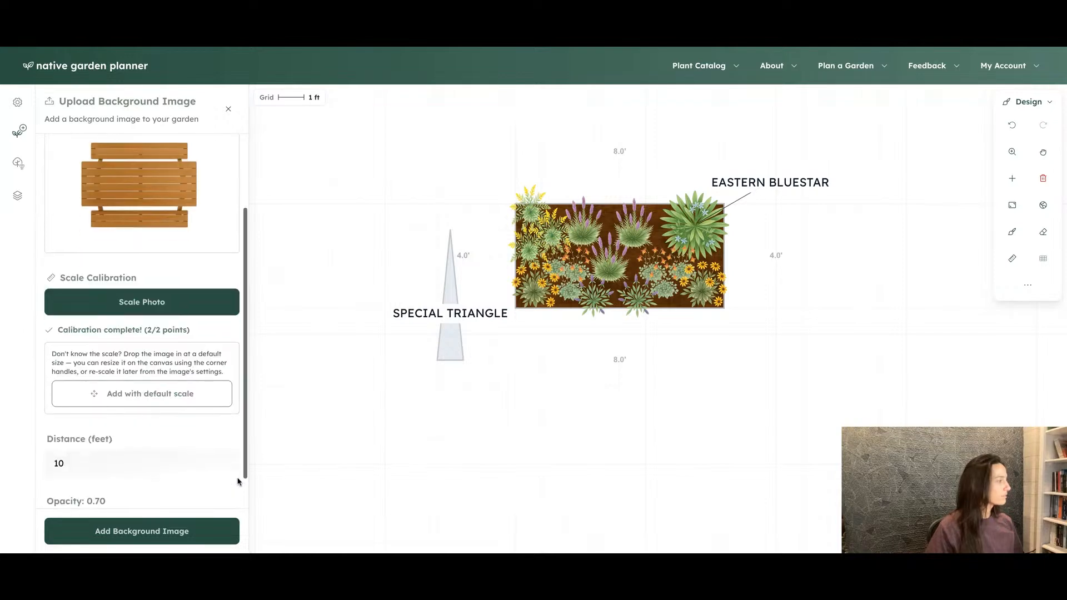
{"action": "double_click", "coordinate": [141, 464]}
{"action": "type", "text": "6"}
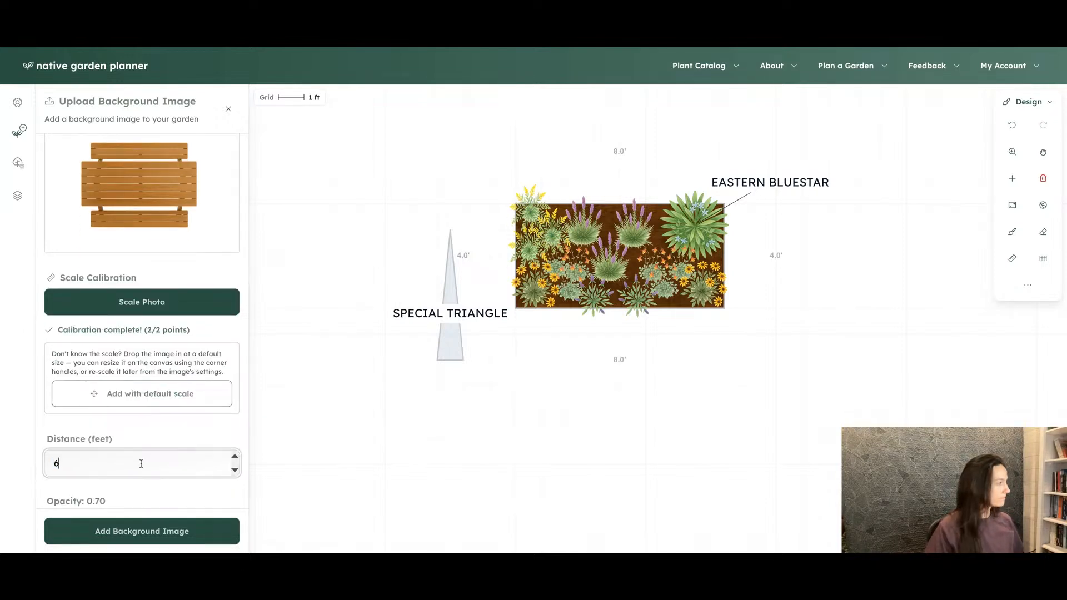
Step: Set the image opacity to 1.00, add the picnic table to the plan and place it just below the bed
{"action": "scroll", "coordinate": [141, 490], "scroll_direction": "down", "scroll_amount": 1}
{"action": "left_click_drag", "start_coordinate": [182, 480], "coordinate": [233, 480]}
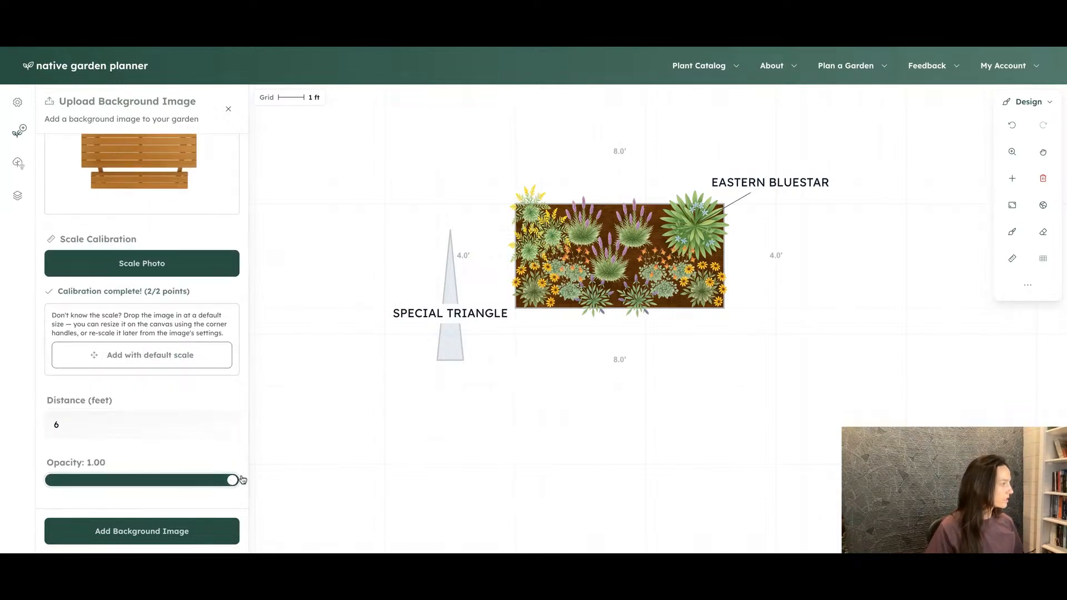
{"action": "left_click", "coordinate": [191, 520]}
{"action": "left_click_drag", "start_coordinate": [732, 409], "coordinate": [582, 374]}
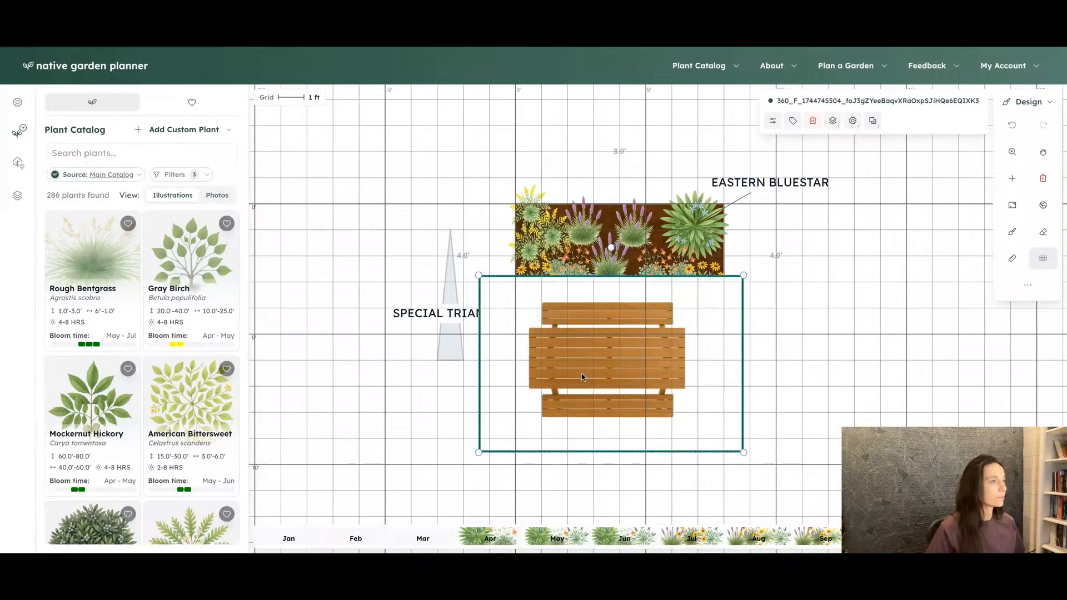
{"action": "left_click", "coordinate": [811, 398]}
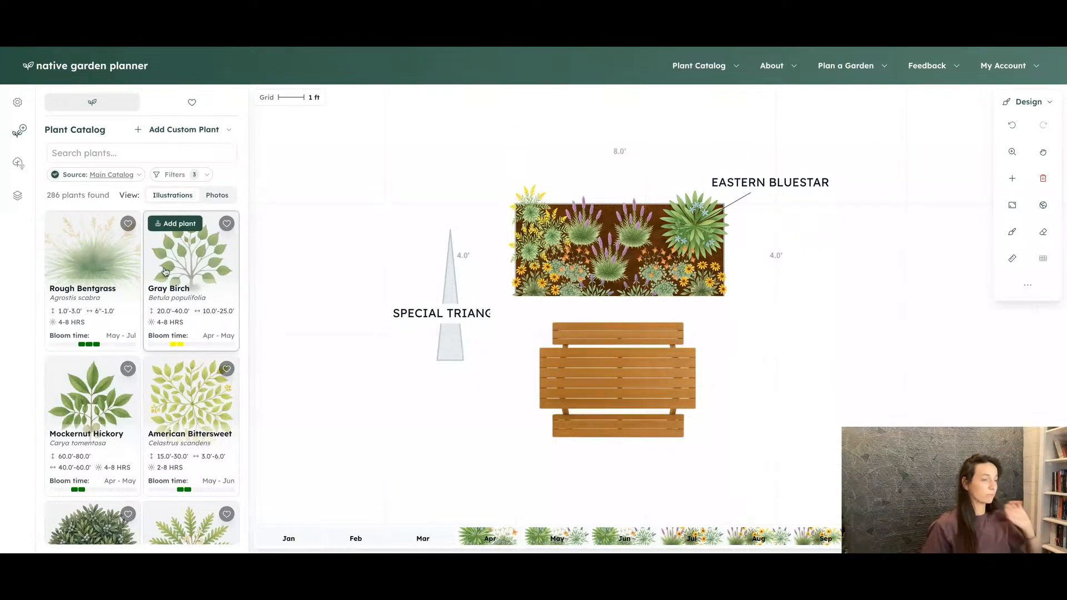
Step: Delete the picnic table image, the "Special triangle" label and the narrow triangle from the plan
{"action": "left_click", "coordinate": [570, 355]}
{"action": "key", "text": "Delete"}
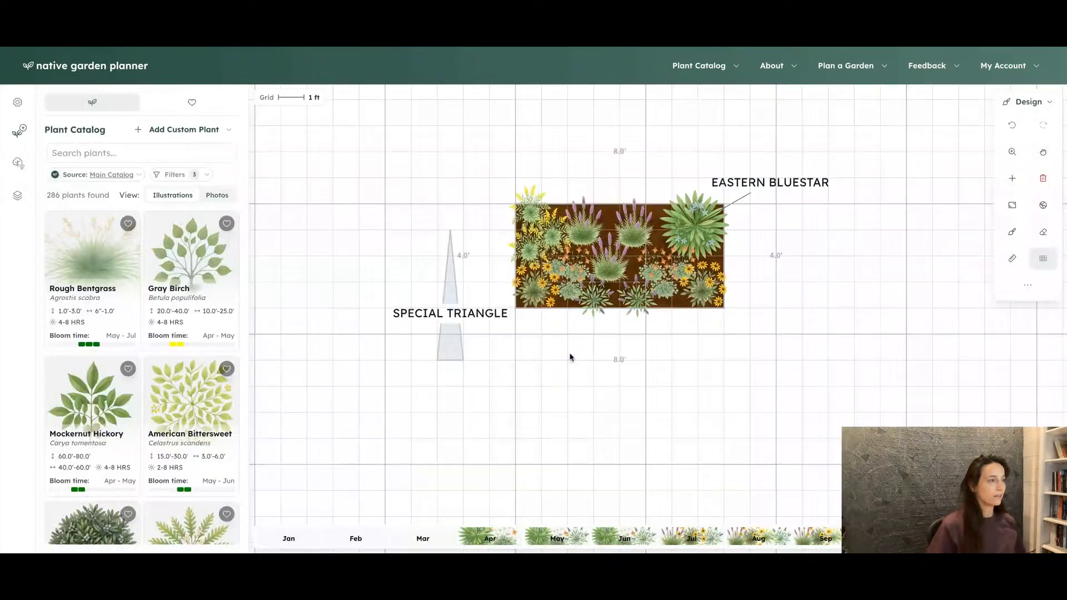
{"action": "left_click", "coordinate": [462, 323]}
{"action": "key", "text": "Delete"}
{"action": "left_click", "coordinate": [470, 344]}
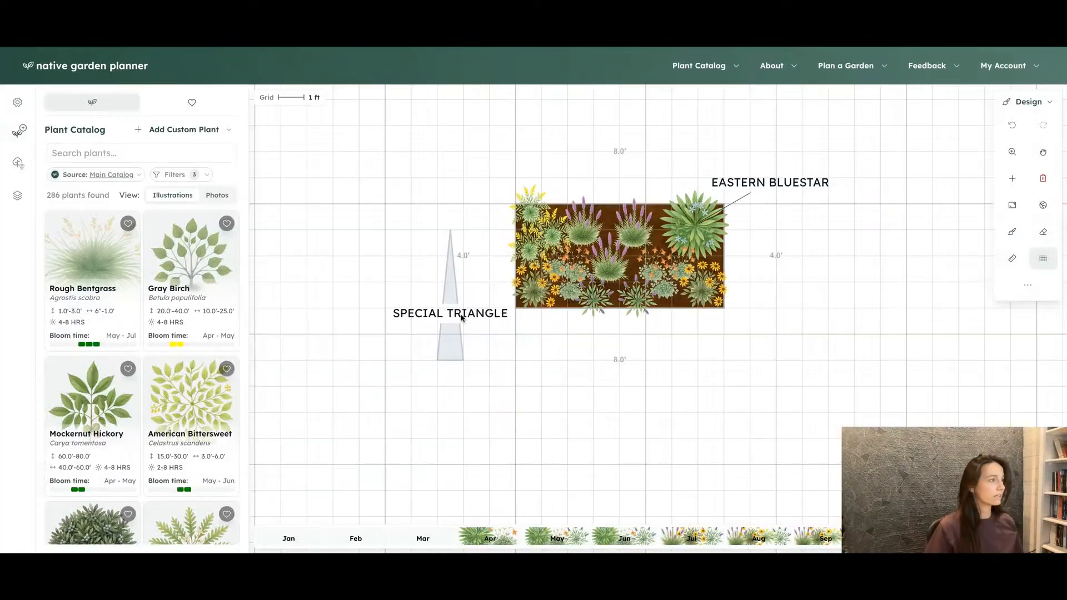
{"action": "left_click", "coordinate": [452, 359]}
{"action": "key", "text": "Delete"}
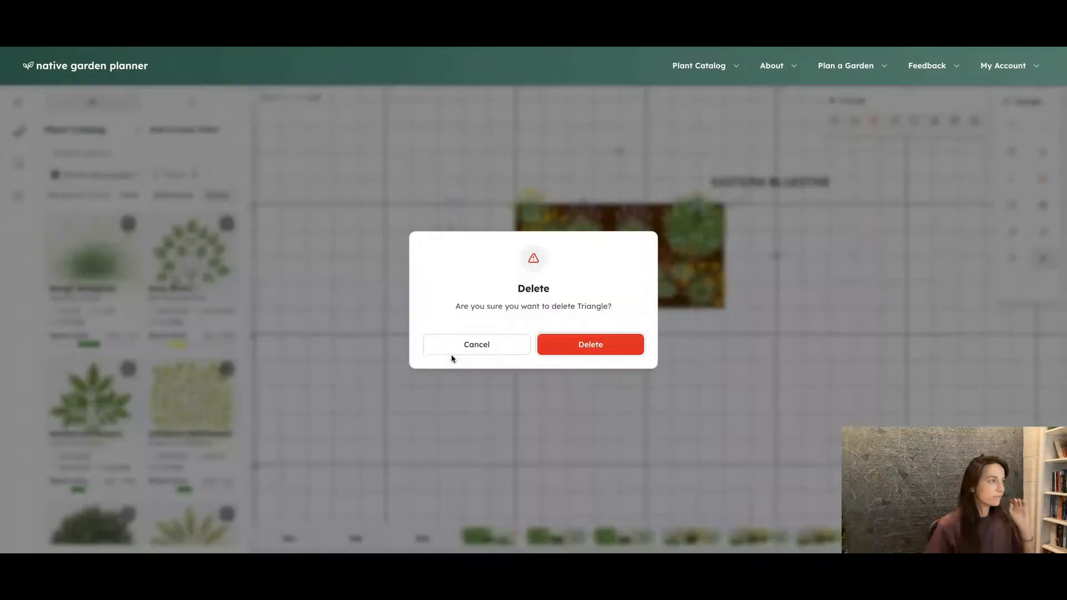
{"action": "key", "text": "Return"}
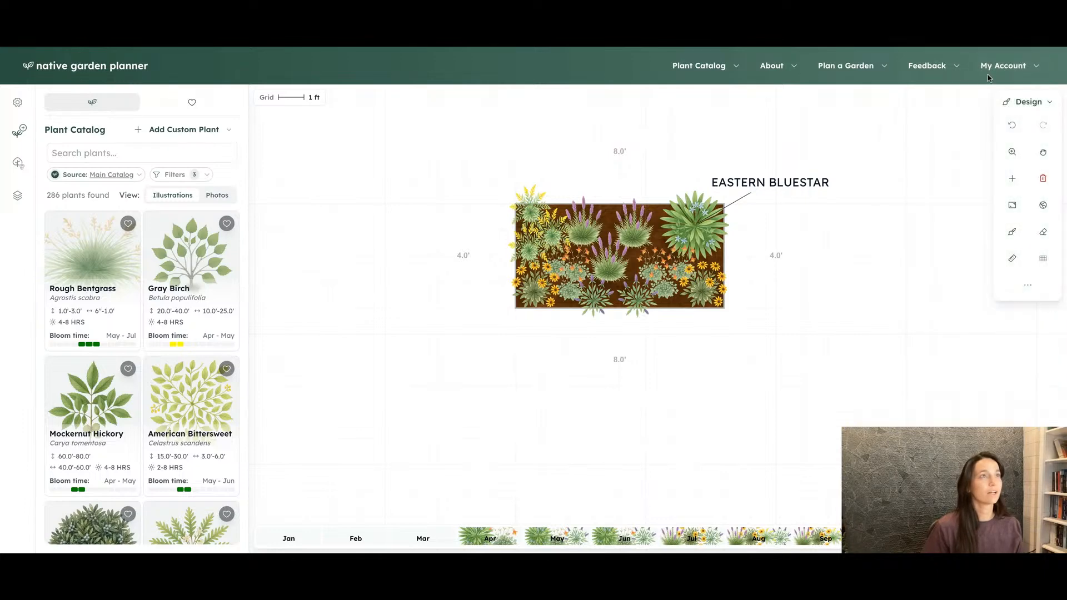
Step: Go to the My Gardens project list, find "Ohio Front Yard Prairie Garden" and open it
{"action": "mouse_move", "coordinate": [1003, 68]}
{"action": "left_click", "coordinate": [971, 107]}
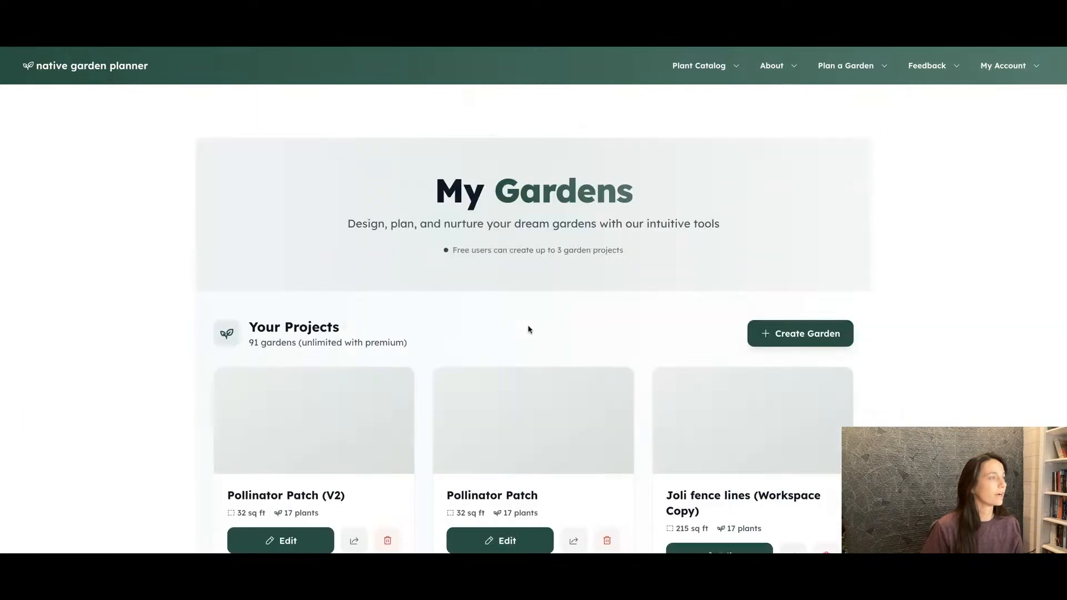
{"action": "scroll", "coordinate": [529, 331], "scroll_direction": "down", "scroll_amount": 15}
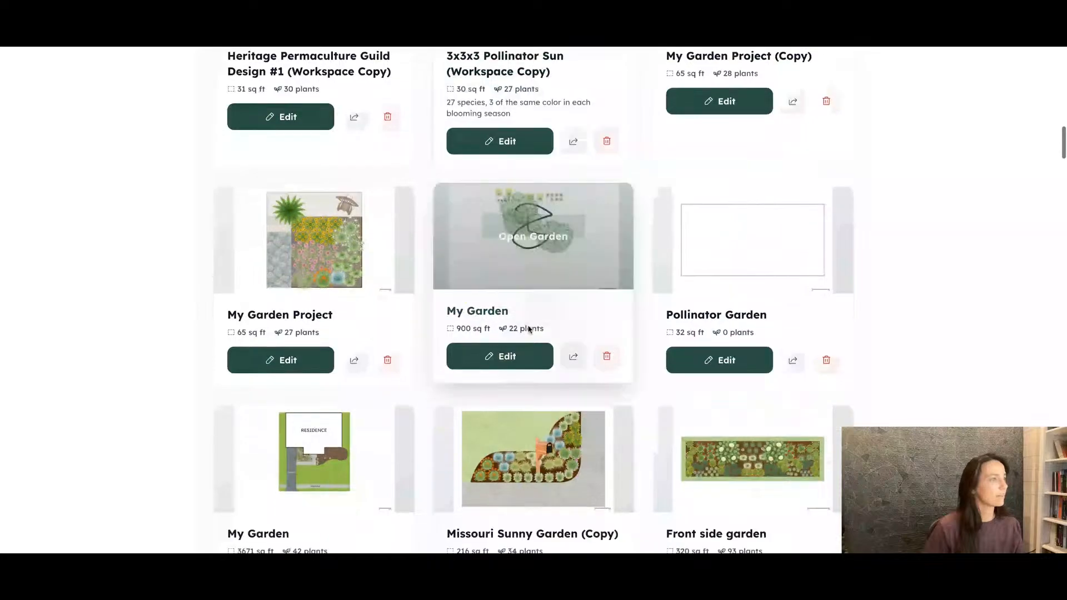
{"action": "scroll", "coordinate": [529, 330], "scroll_direction": "down", "scroll_amount": 13}
{"action": "scroll", "coordinate": [528, 330], "scroll_direction": "up", "scroll_amount": 8}
{"action": "scroll", "coordinate": [529, 330], "scroll_direction": "down", "scroll_amount": 5}
{"action": "scroll", "coordinate": [529, 330], "scroll_direction": "down", "scroll_amount": 3}
{"action": "scroll", "coordinate": [528, 330], "scroll_direction": "up", "scroll_amount": 6}
{"action": "scroll", "coordinate": [777, 334], "scroll_direction": "down", "scroll_amount": 8}
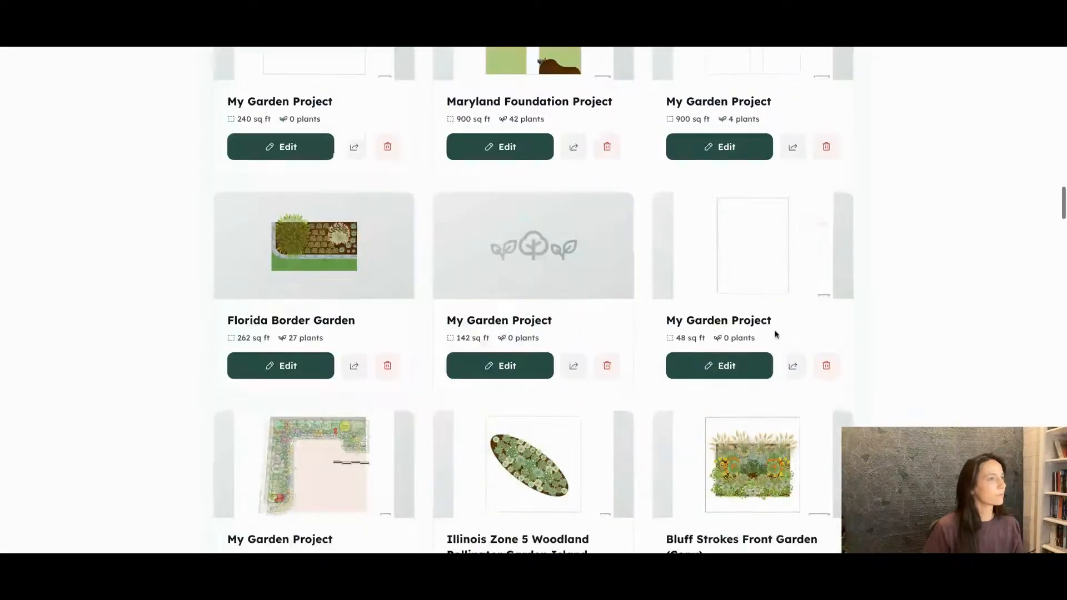
{"action": "scroll", "coordinate": [776, 334], "scroll_direction": "down", "scroll_amount": 15}
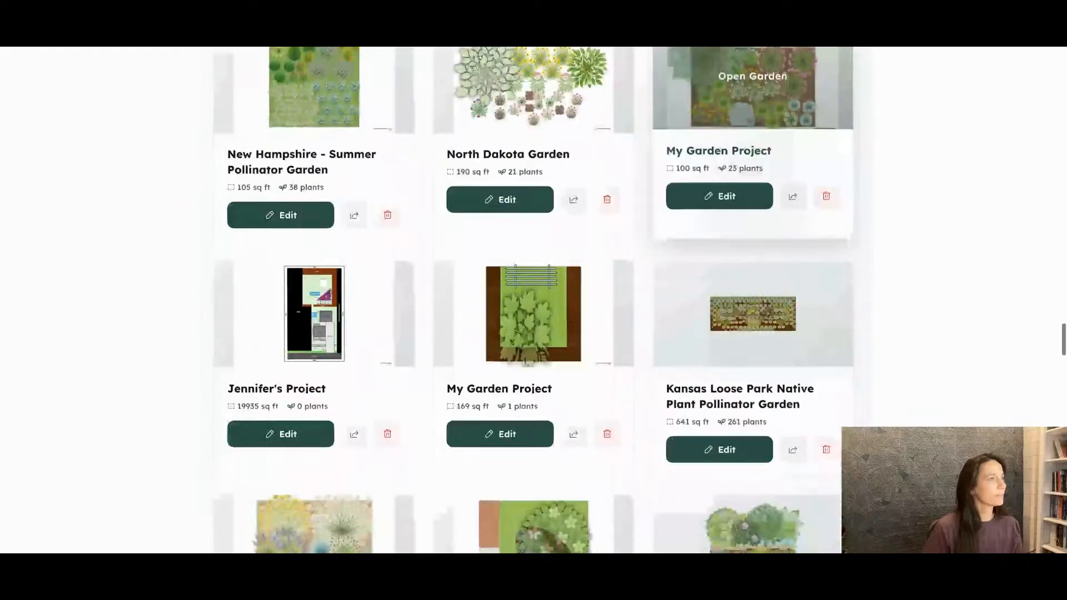
{"action": "scroll", "coordinate": [777, 334], "scroll_direction": "down", "scroll_amount": 14}
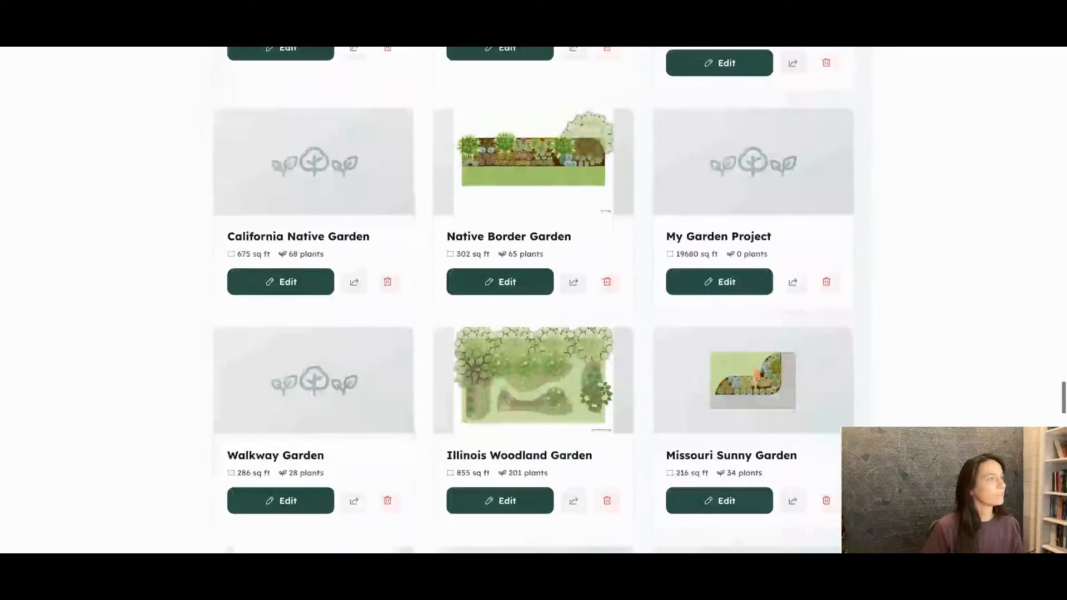
{"action": "scroll", "coordinate": [777, 334], "scroll_direction": "down", "scroll_amount": 9}
{"action": "scroll", "coordinate": [777, 335], "scroll_direction": "up", "scroll_amount": 3}
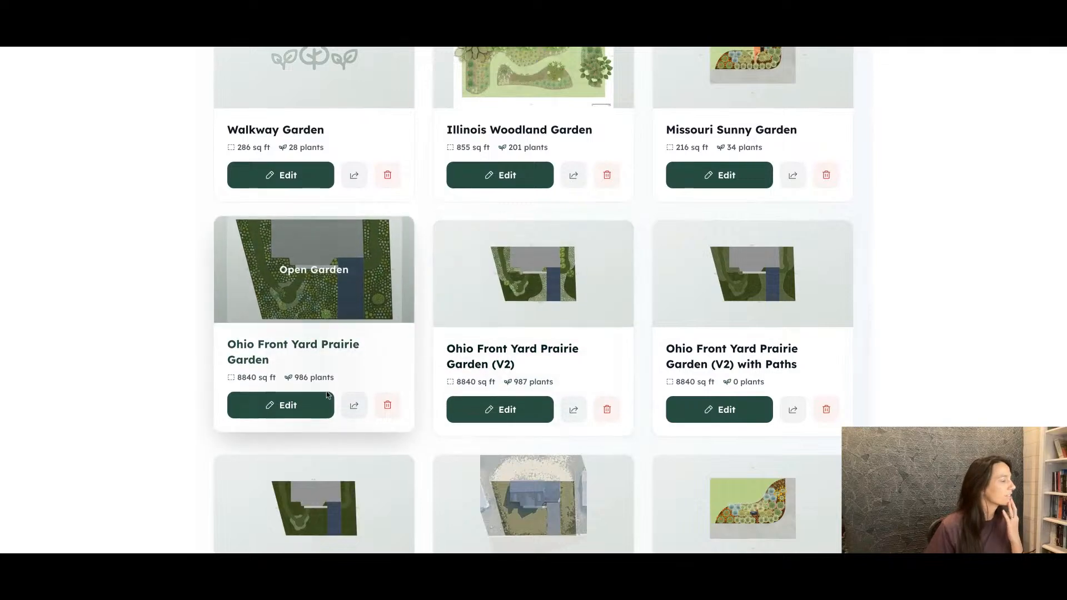
{"action": "left_click", "coordinate": [327, 300]}
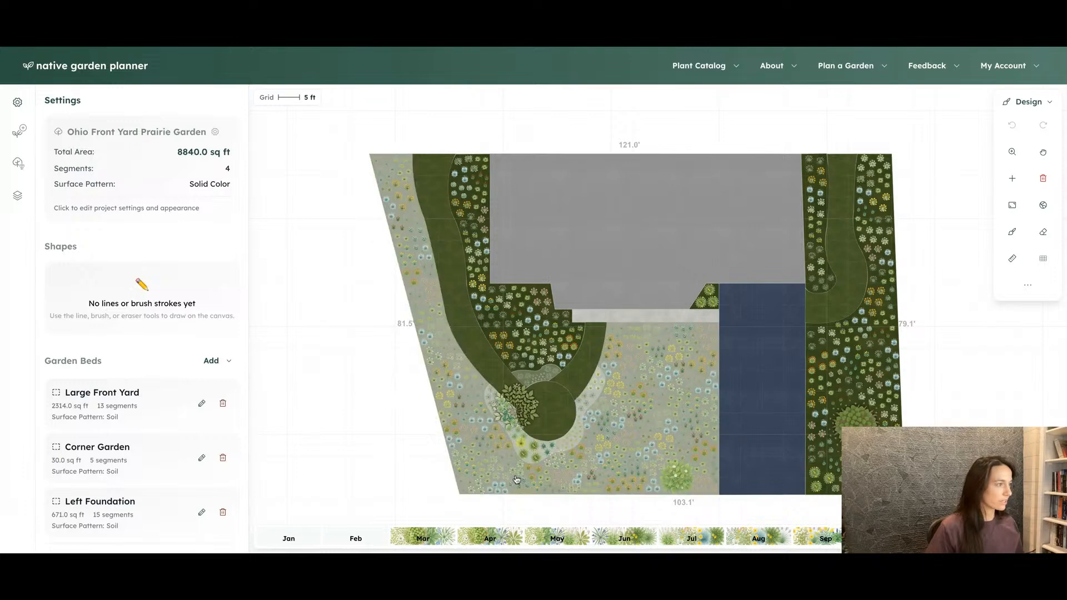
Step: Inspect the prairie garden's layout up close and as a whole, and preview its plants in March, April and May
{"action": "scroll", "coordinate": [439, 440], "scroll_direction": "up", "scroll_amount": 1}
{"action": "scroll", "coordinate": [439, 440], "scroll_direction": "up", "scroll_amount": 3}
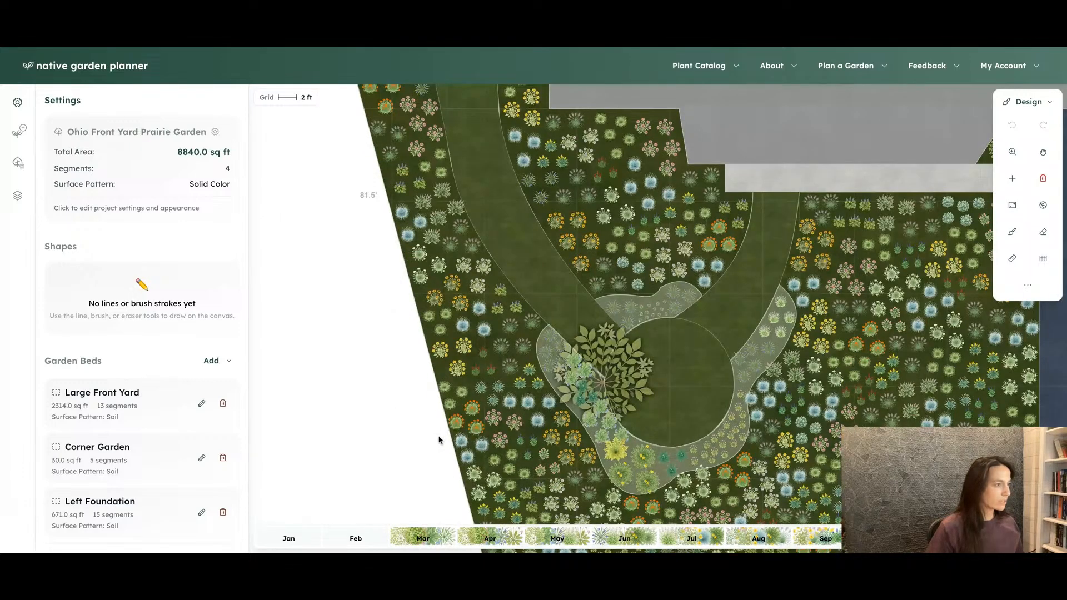
{"action": "scroll", "coordinate": [440, 440], "scroll_direction": "down", "scroll_amount": 3}
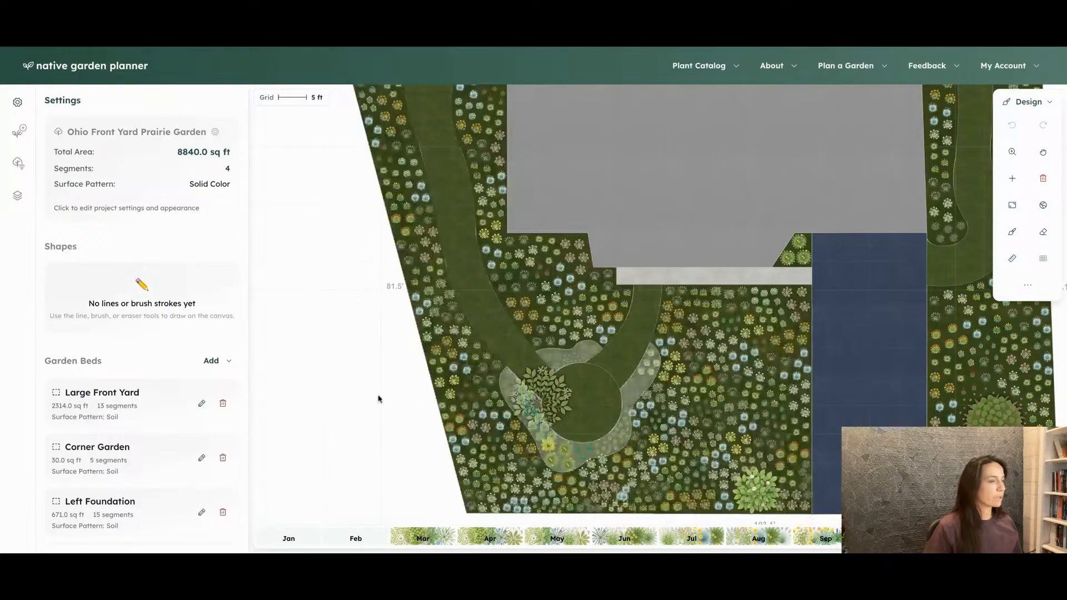
{"action": "scroll", "coordinate": [378, 400], "scroll_direction": "down", "scroll_amount": 3}
{"action": "scroll", "coordinate": [378, 399], "scroll_direction": "up", "scroll_amount": 2}
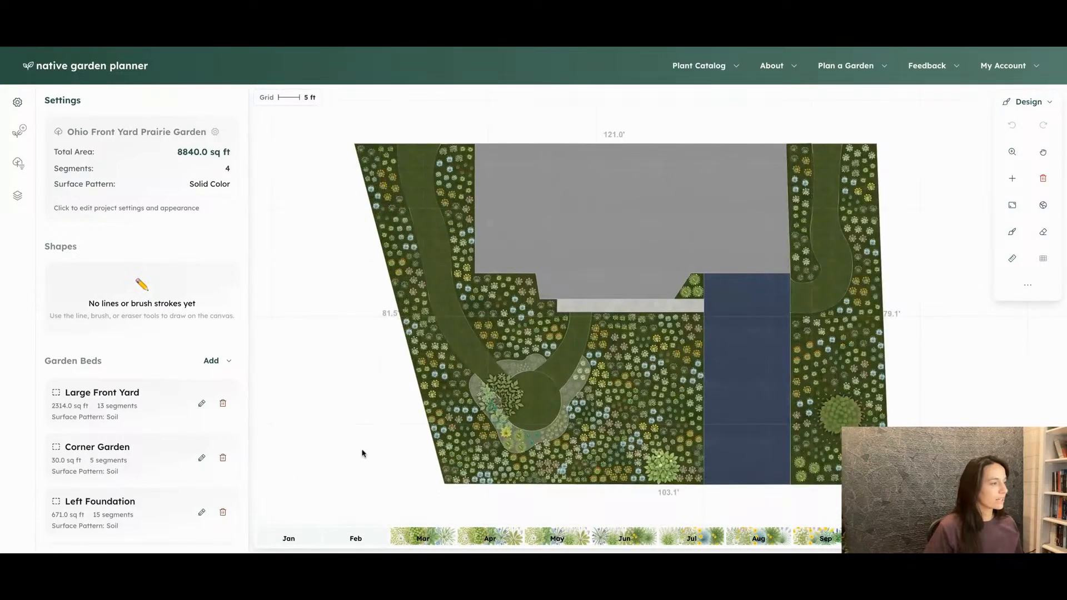
{"action": "left_click", "coordinate": [429, 542]}
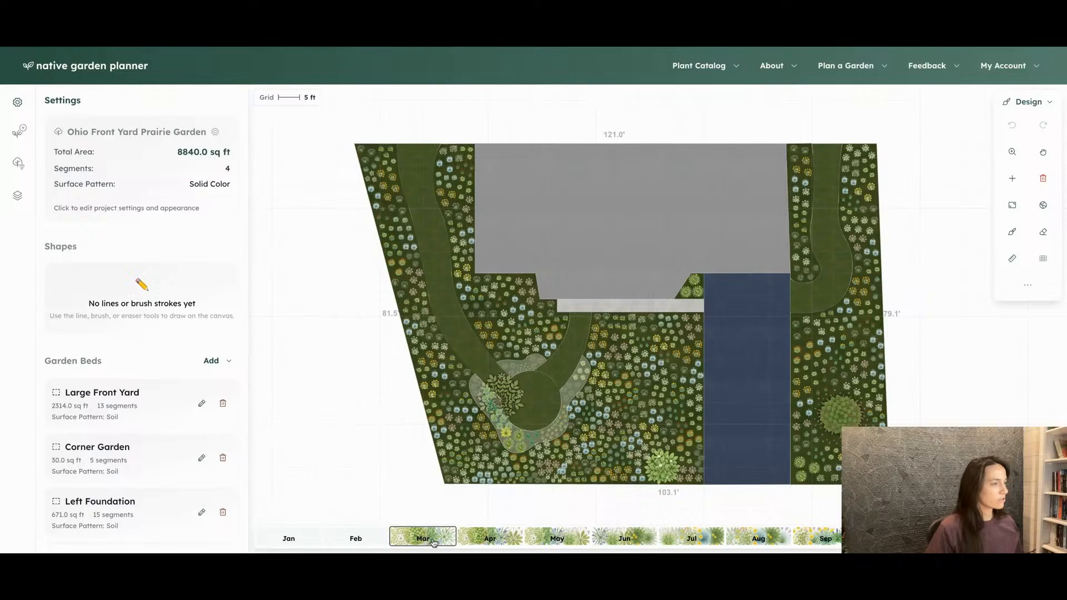
{"action": "left_click", "coordinate": [477, 542]}
{"action": "left_click", "coordinate": [551, 540]}
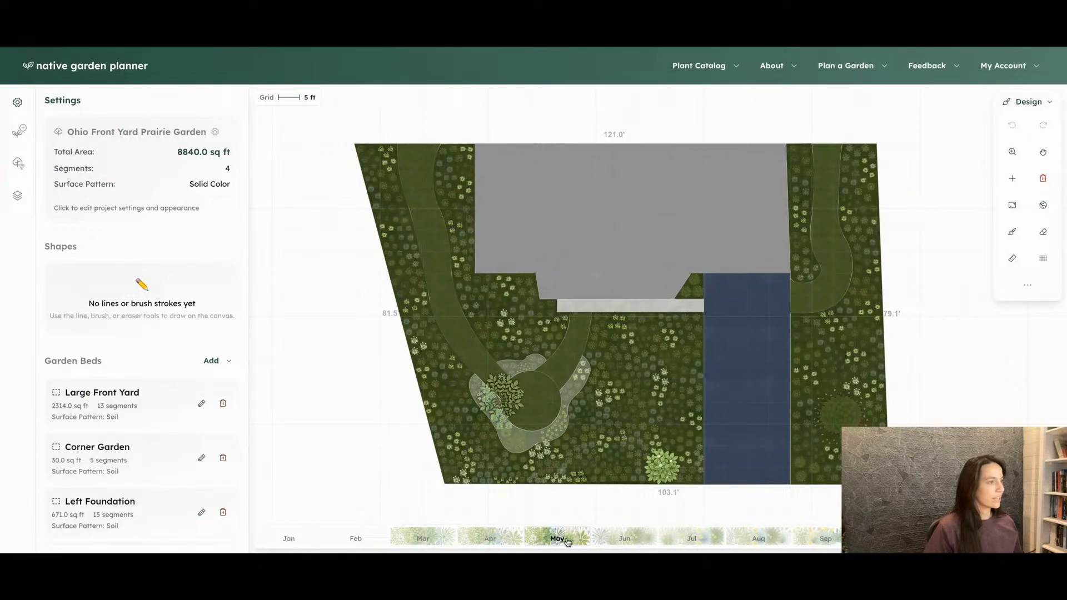
Step: Preview the prairie garden's plants month by month from June through September and inspect the overall planting
{"action": "left_click", "coordinate": [610, 542]}
{"action": "left_click", "coordinate": [691, 540]}
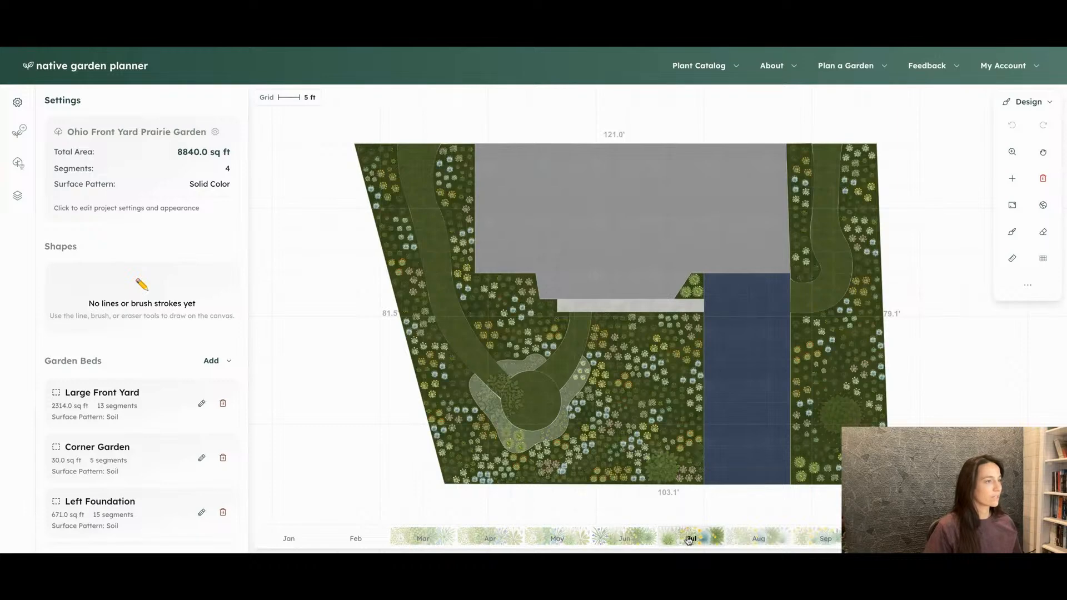
{"action": "left_click", "coordinate": [743, 535]}
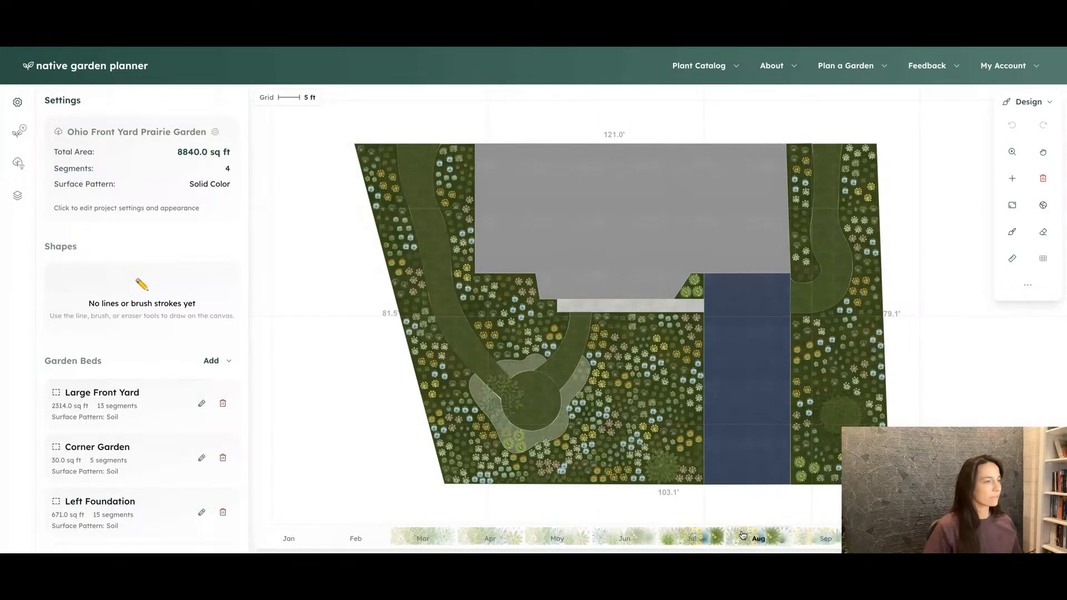
{"action": "left_click", "coordinate": [801, 537]}
{"action": "left_click", "coordinate": [878, 538]}
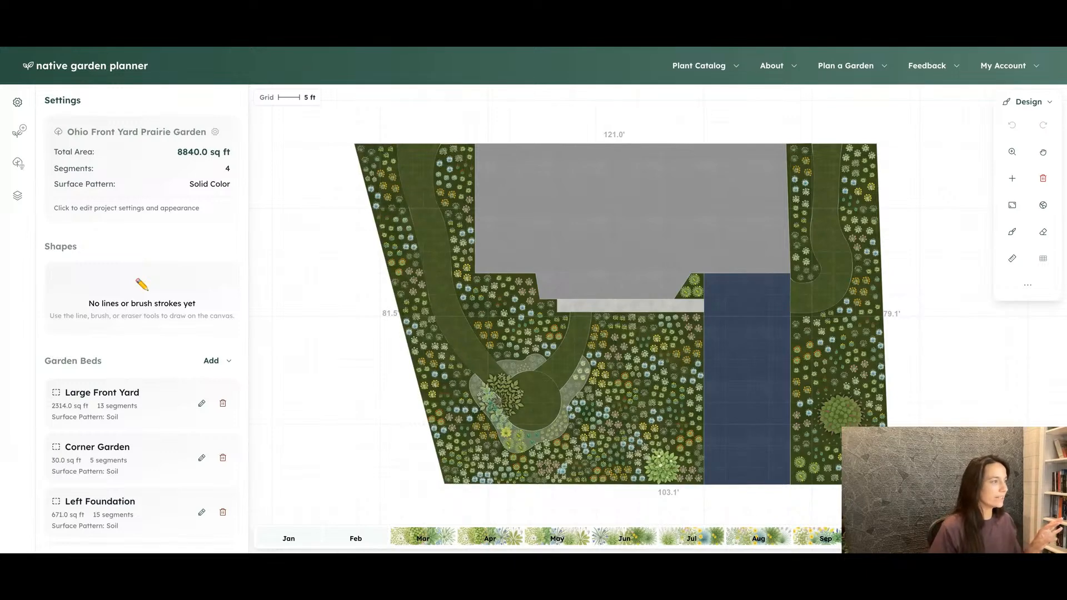
{"action": "scroll", "coordinate": [846, 427], "scroll_direction": "up", "scroll_amount": 1}
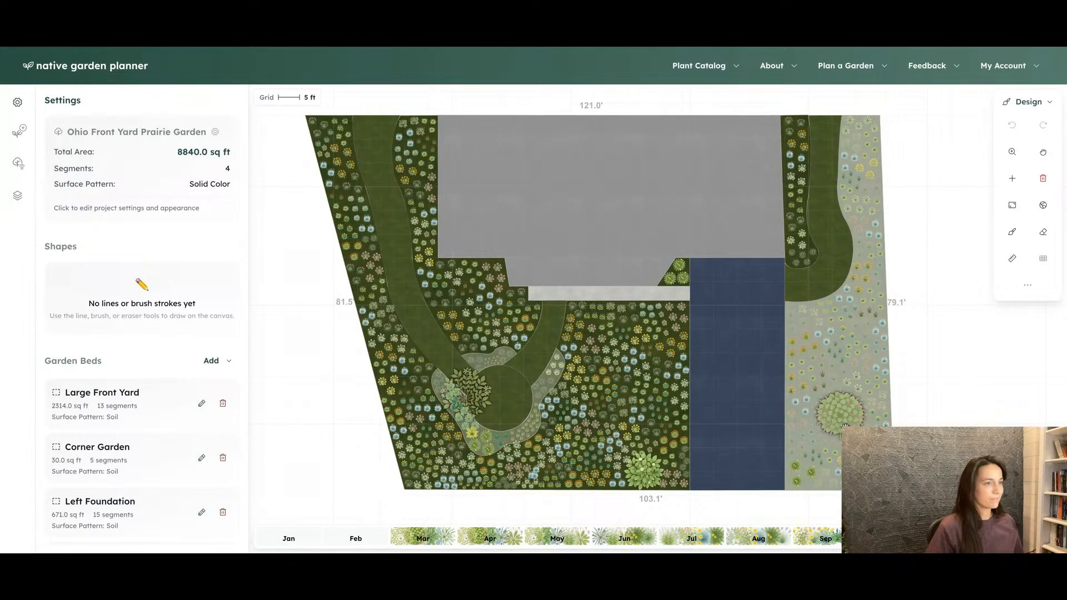
{"action": "scroll", "coordinate": [846, 427], "scroll_direction": "up", "scroll_amount": 1}
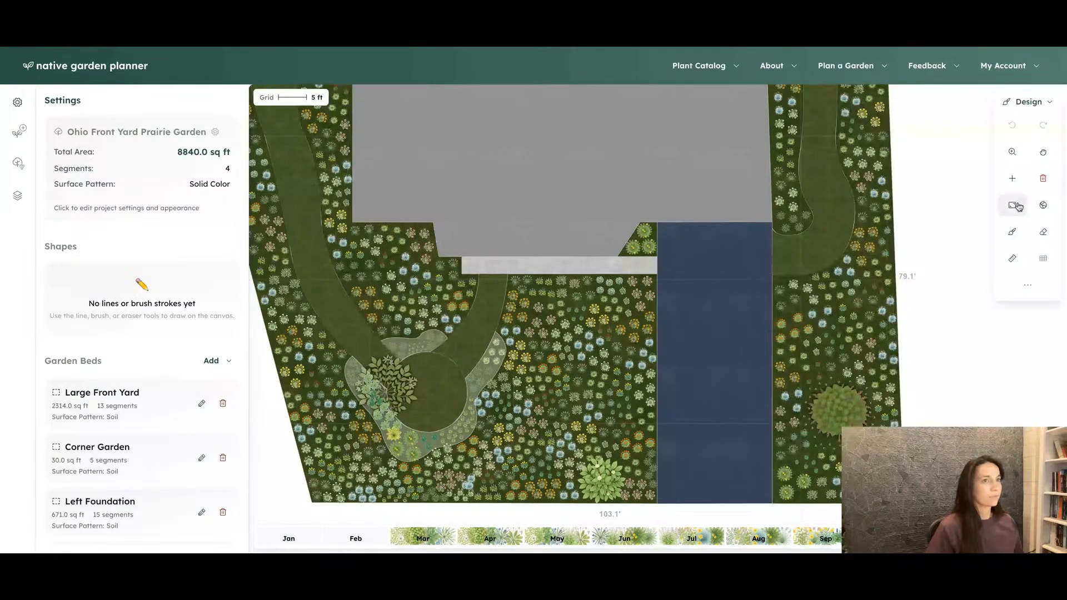
Step: Show the satellite map view in place of the plan's blank canvas and hide it again
{"action": "left_click", "coordinate": [1043, 206]}
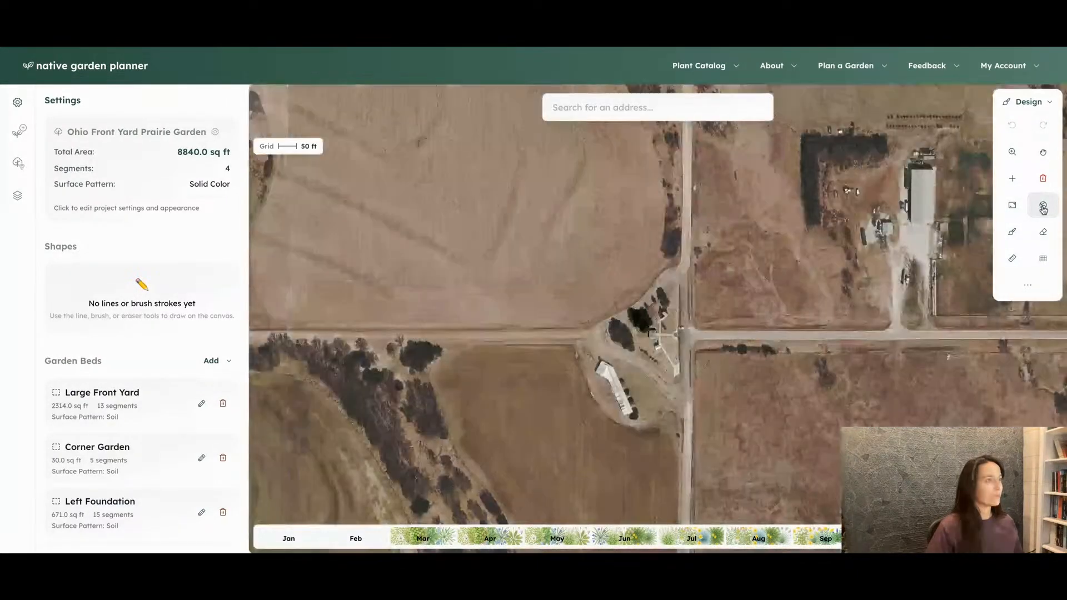
{"action": "left_click", "coordinate": [1045, 204]}
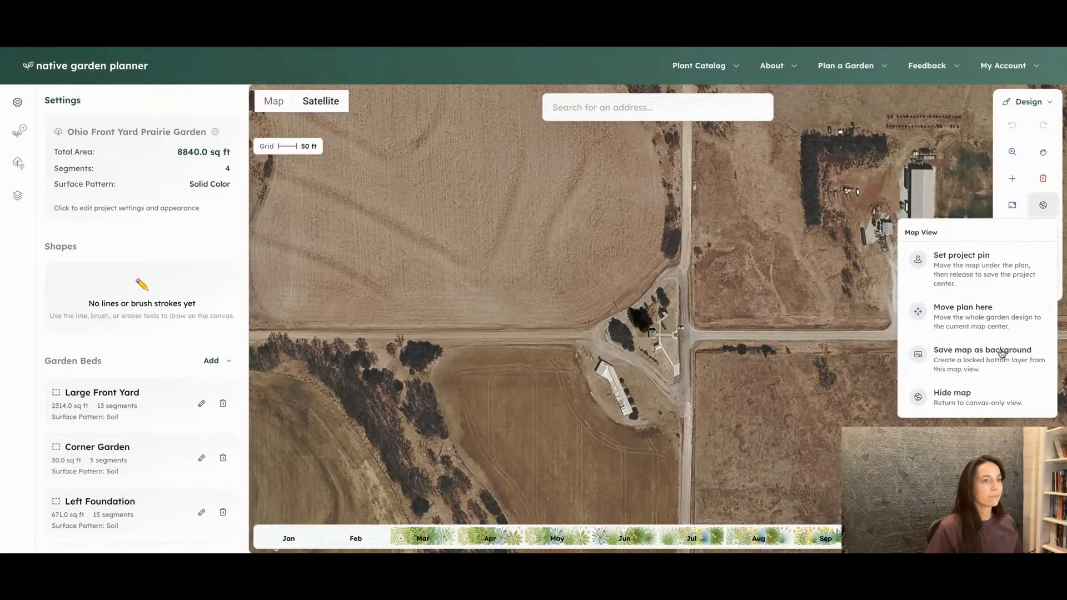
{"action": "left_click", "coordinate": [978, 397]}
Step: Turn on the grid over the garden plan and view the settings of the house and the driveway
{"action": "scroll", "coordinate": [675, 336], "scroll_direction": "up", "scroll_amount": 10}
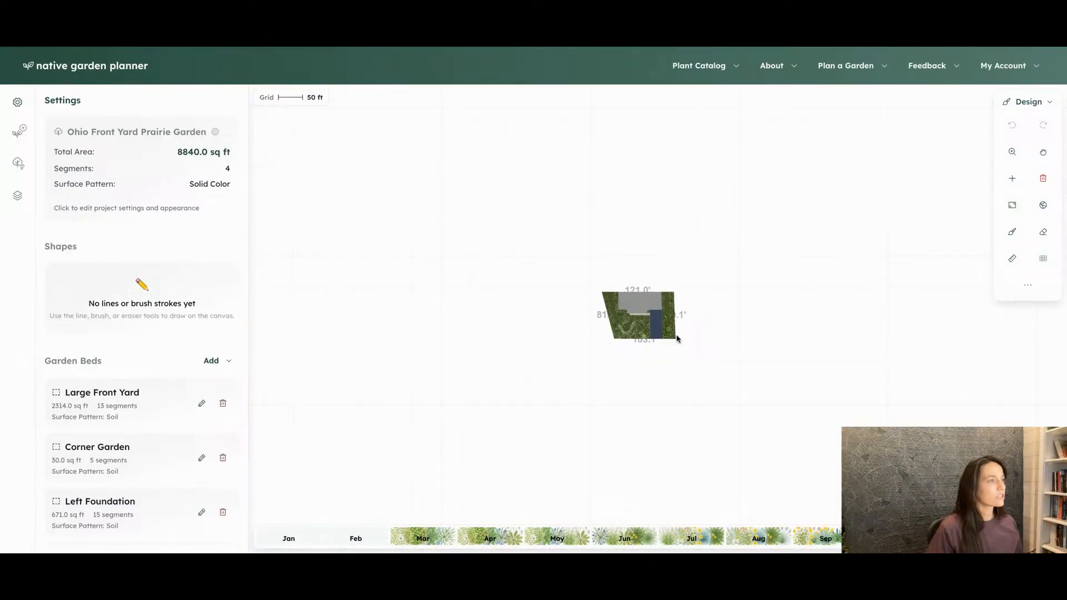
{"action": "left_click_drag", "start_coordinate": [744, 358], "coordinate": [888, 447]}
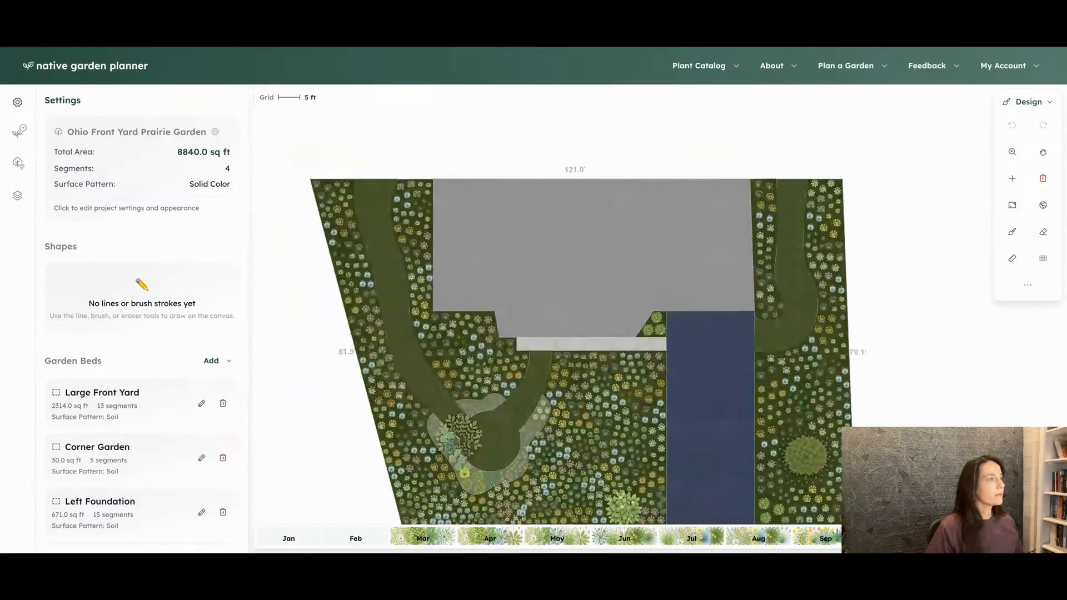
{"action": "left_click_drag", "start_coordinate": [891, 405], "coordinate": [891, 337]}
{"action": "left_click", "coordinate": [615, 181]}
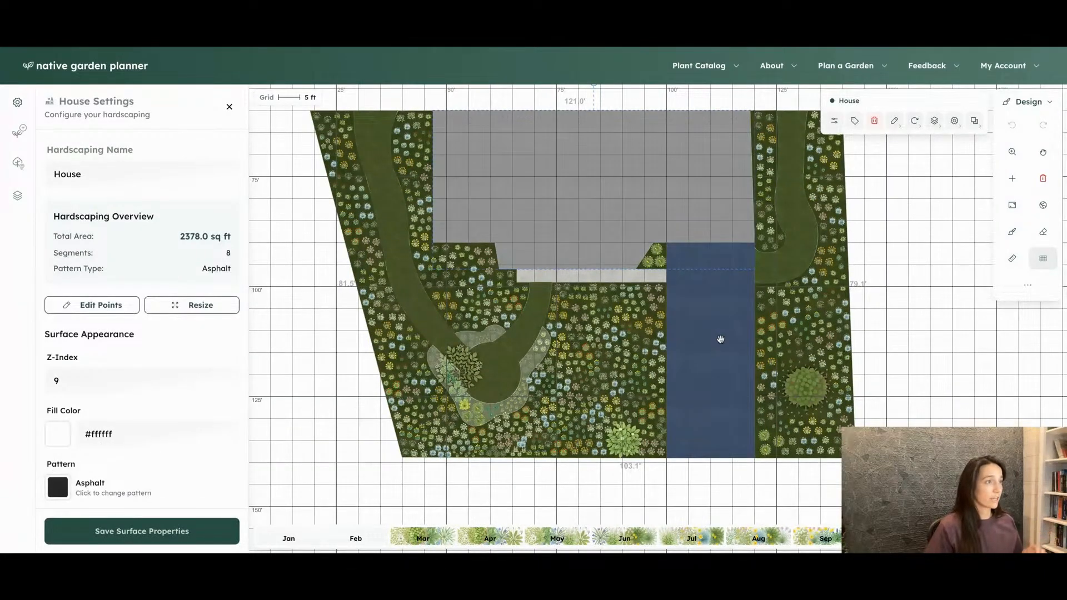
{"action": "left_click", "coordinate": [706, 354]}
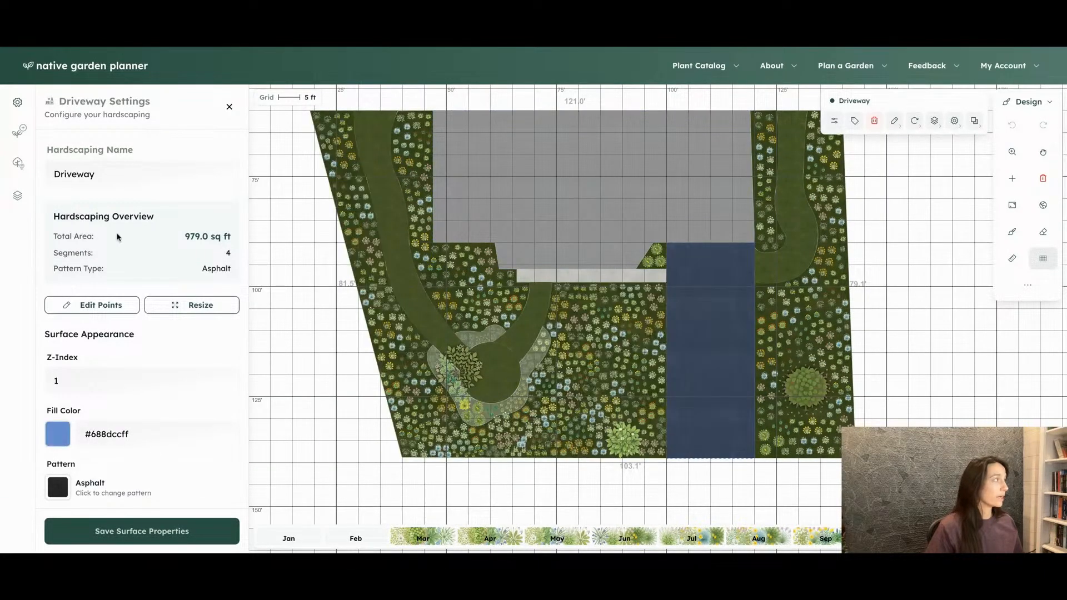
Step: Toggle the visibility of the Structural Elements layer and the Plants layer off and on to compare the plan
{"action": "left_click", "coordinate": [17, 200]}
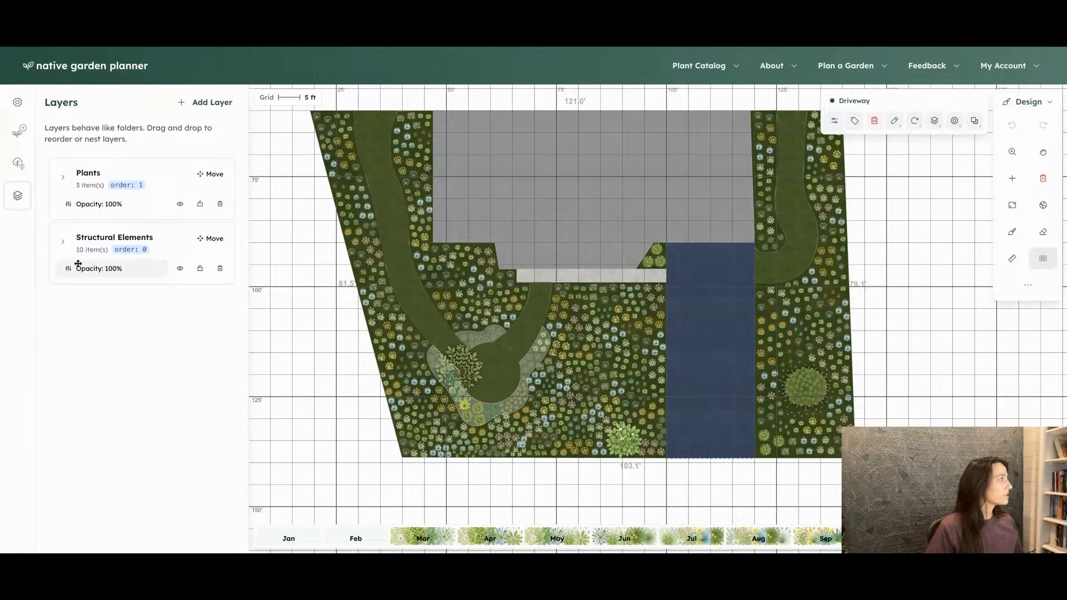
{"action": "left_click", "coordinate": [180, 271]}
{"action": "left_click", "coordinate": [180, 269]}
{"action": "left_click", "coordinate": [180, 269]}
{"action": "left_click", "coordinate": [180, 269]}
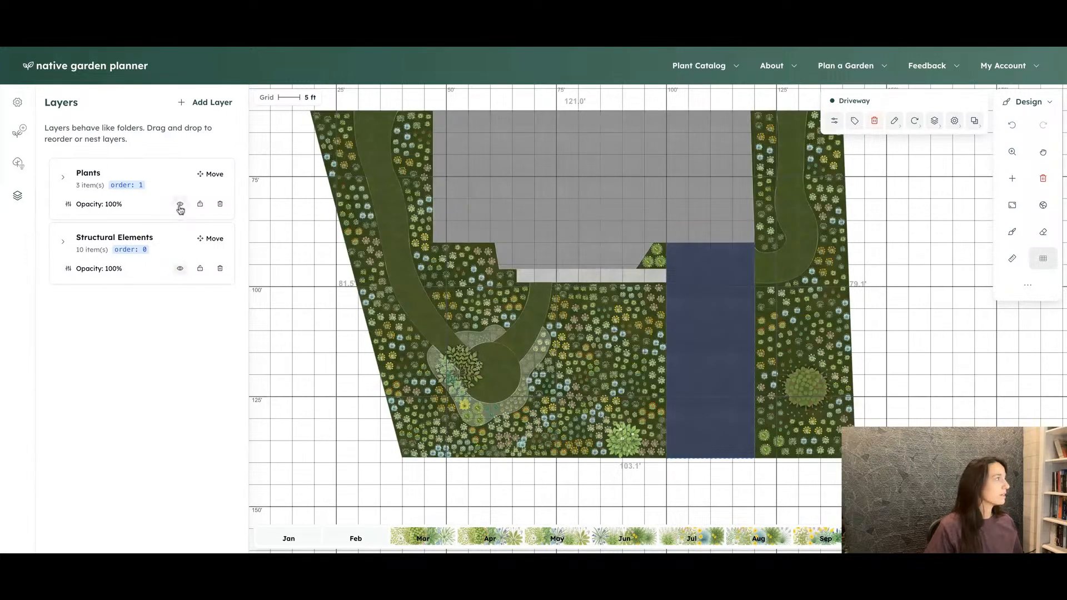
{"action": "left_click", "coordinate": [180, 205]}
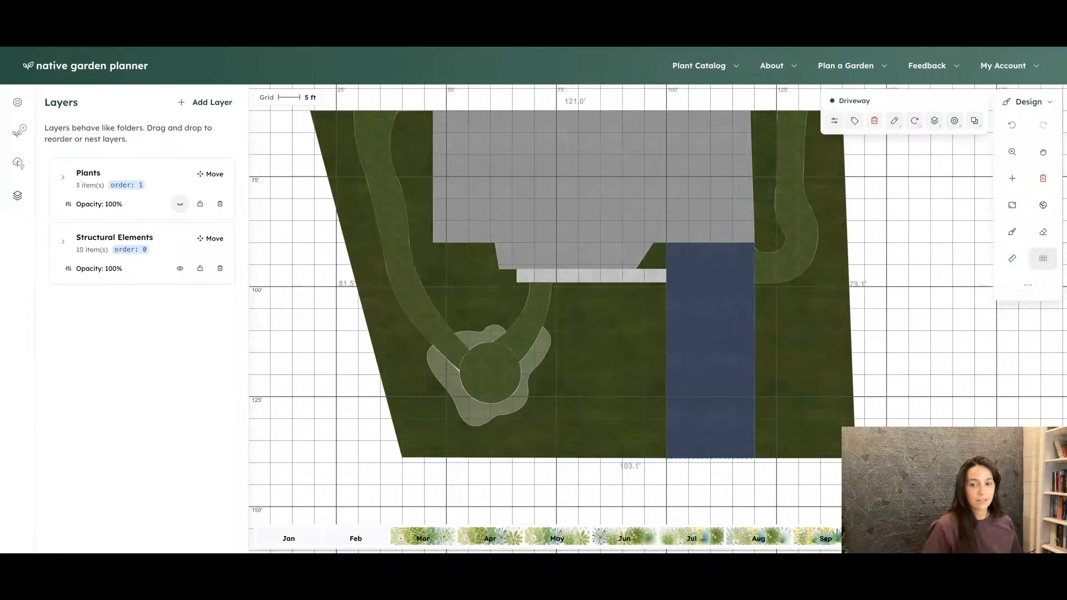
{"action": "left_click", "coordinate": [180, 204]}
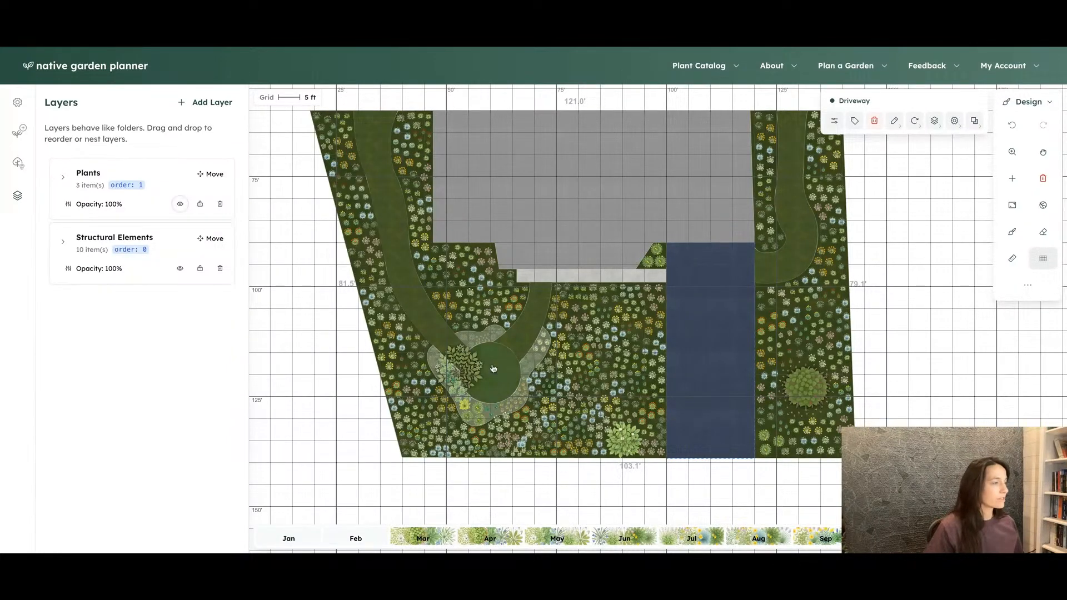
Step: Use the plan's share link option and take a screenshot of the canvas
{"action": "scroll", "coordinate": [493, 369], "scroll_direction": "up", "scroll_amount": 3}
{"action": "scroll", "coordinate": [494, 369], "scroll_direction": "up", "scroll_amount": 3}
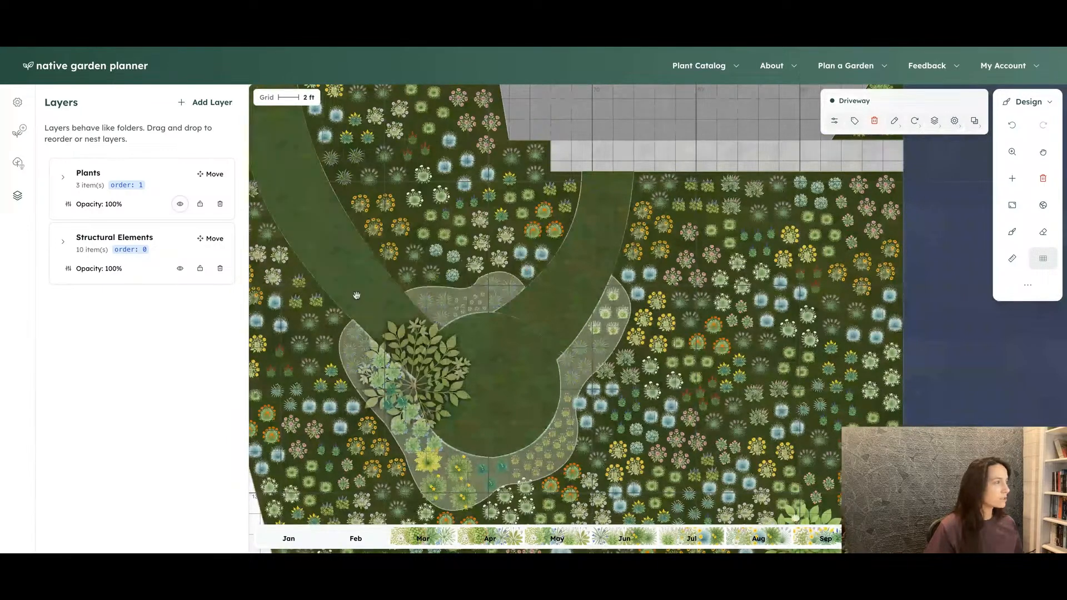
{"action": "scroll", "coordinate": [470, 298], "scroll_direction": "down", "scroll_amount": 3}
{"action": "left_click_drag", "start_coordinate": [945, 307], "coordinate": [946, 425]}
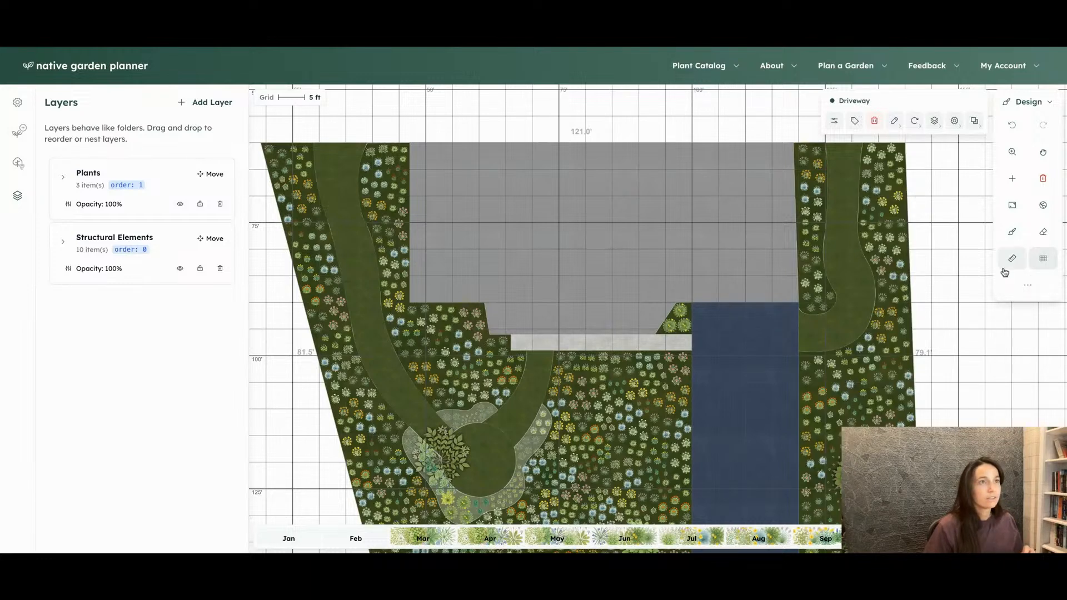
{"action": "left_click", "coordinate": [1013, 293]}
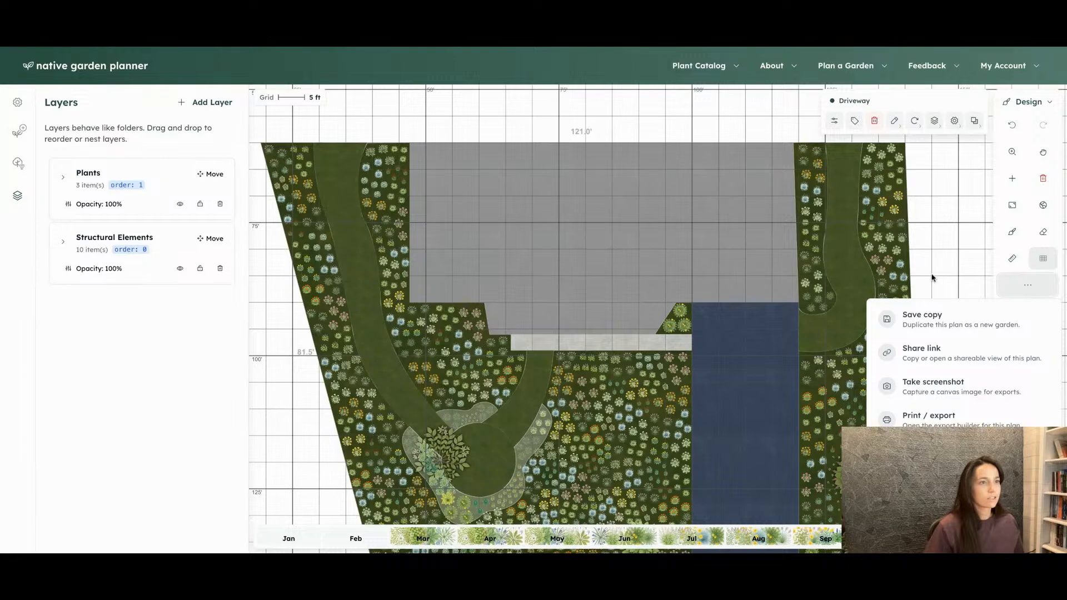
{"action": "left_click", "coordinate": [947, 351]}
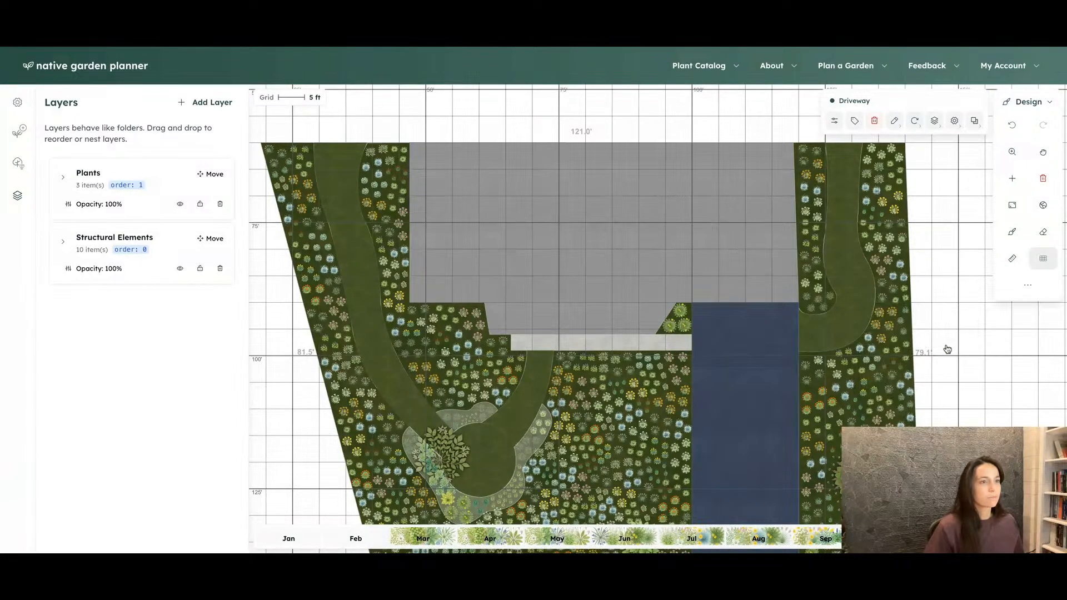
{"action": "left_click", "coordinate": [1029, 285]}
{"action": "left_click", "coordinate": [961, 389]}
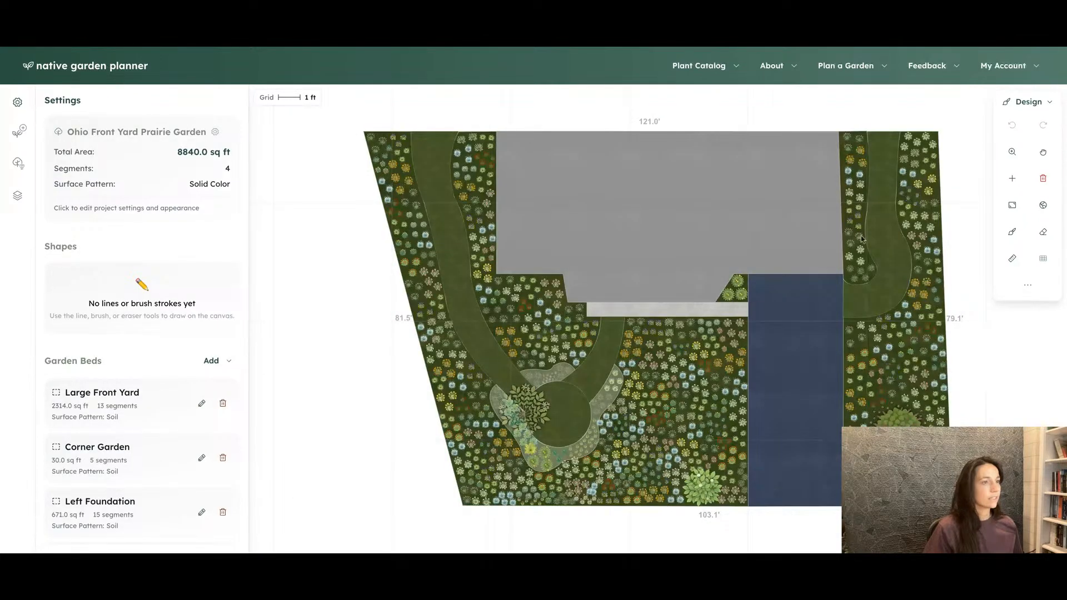
Step: Open the plan's print and export builder and review its title page, plant legend, Bill of Materials and Material Estimates
{"action": "left_click", "coordinate": [1029, 287]}
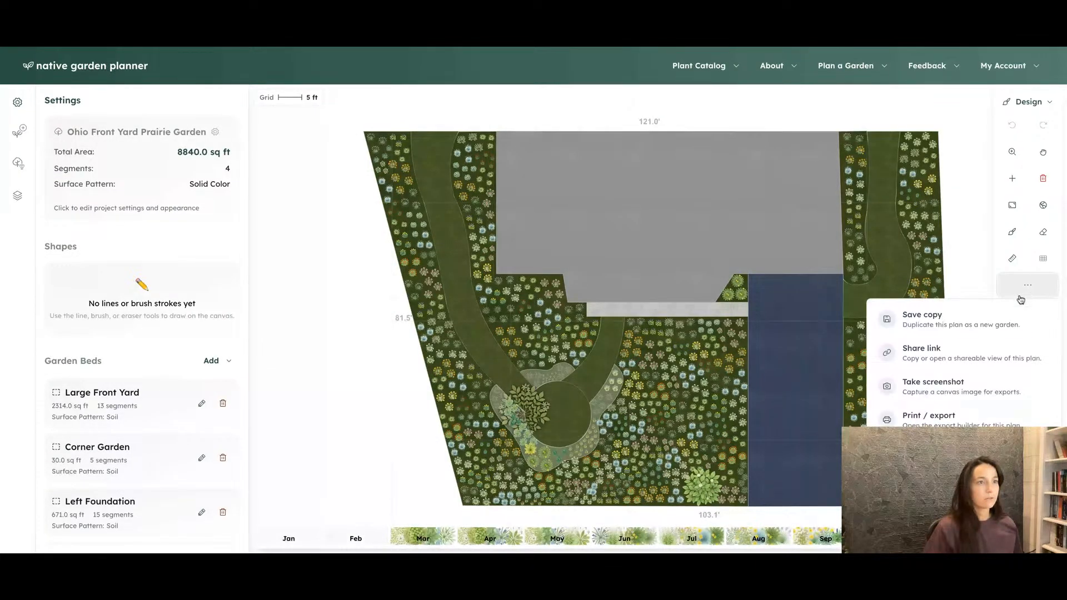
{"action": "left_click", "coordinate": [952, 423]}
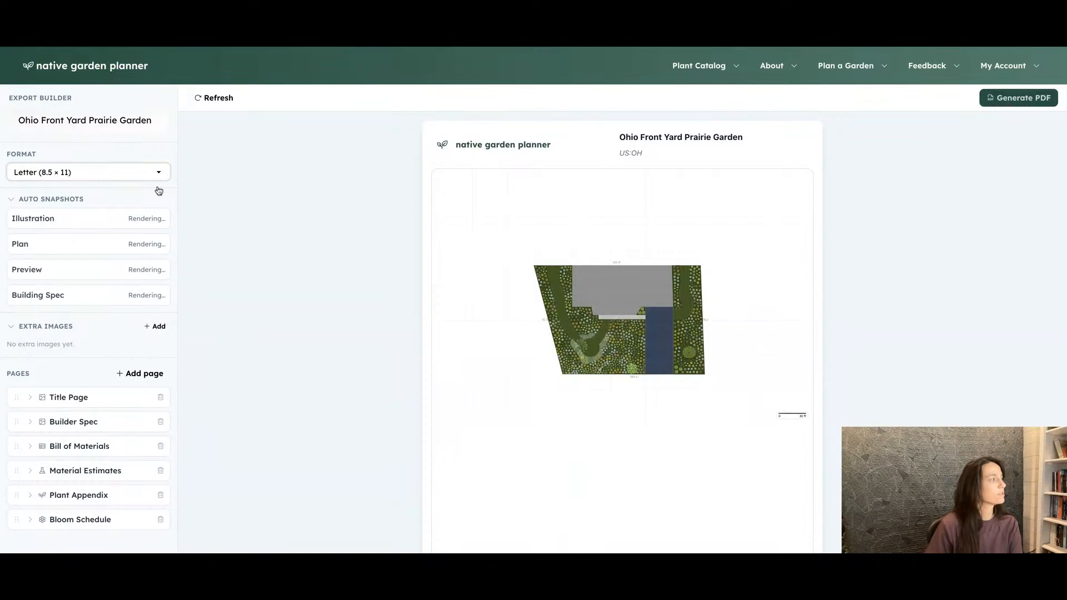
{"action": "scroll", "coordinate": [405, 338], "scroll_direction": "down", "scroll_amount": 2}
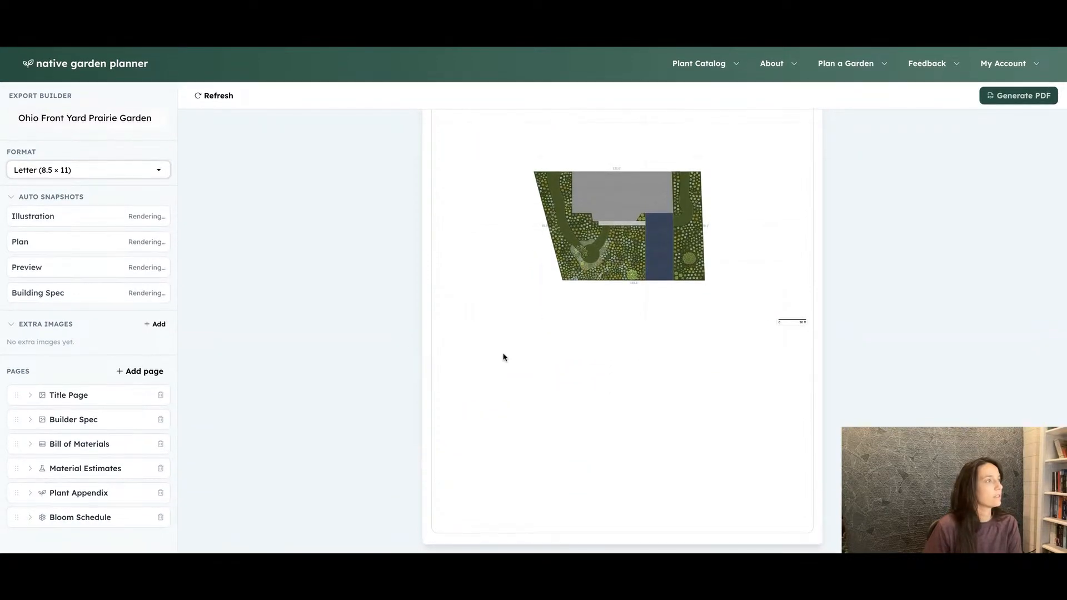
{"action": "scroll", "coordinate": [505, 357], "scroll_direction": "down", "scroll_amount": 5}
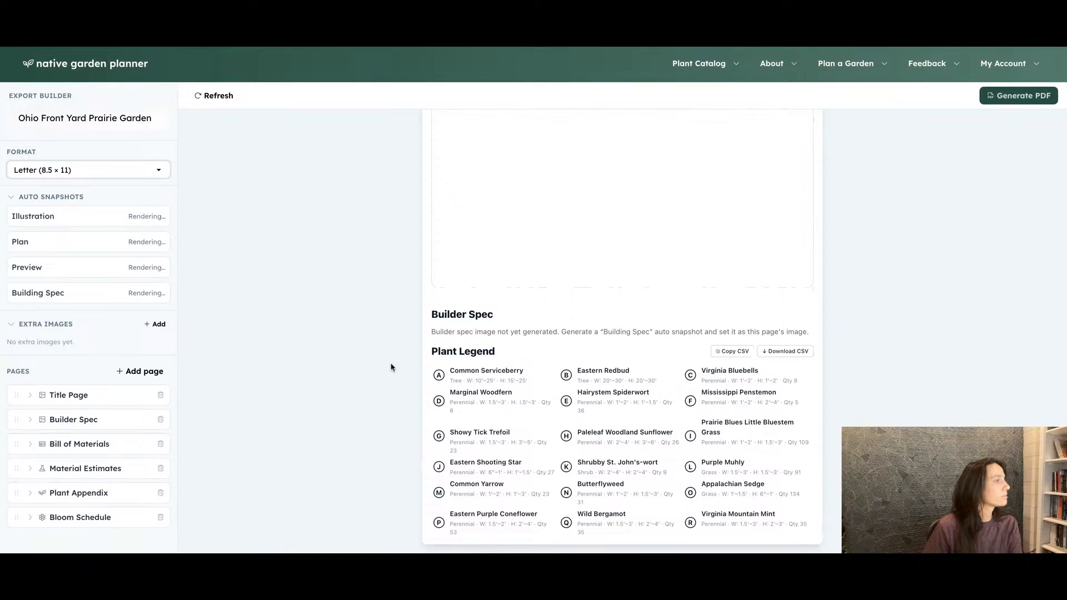
{"action": "scroll", "coordinate": [544, 383], "scroll_direction": "down", "scroll_amount": 2}
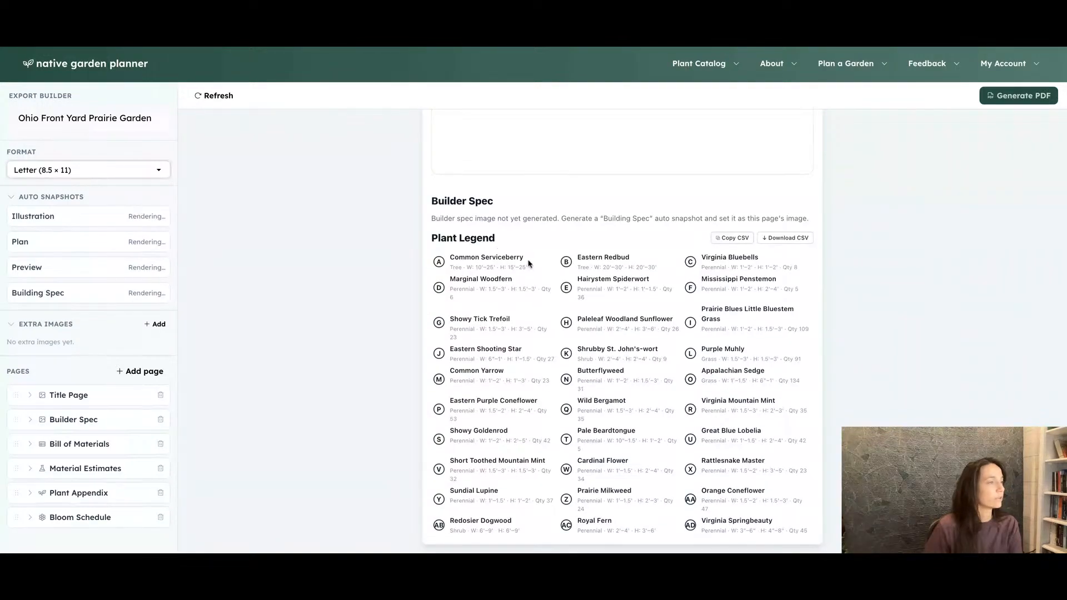
{"action": "scroll", "coordinate": [718, 356], "scroll_direction": "down", "scroll_amount": 2}
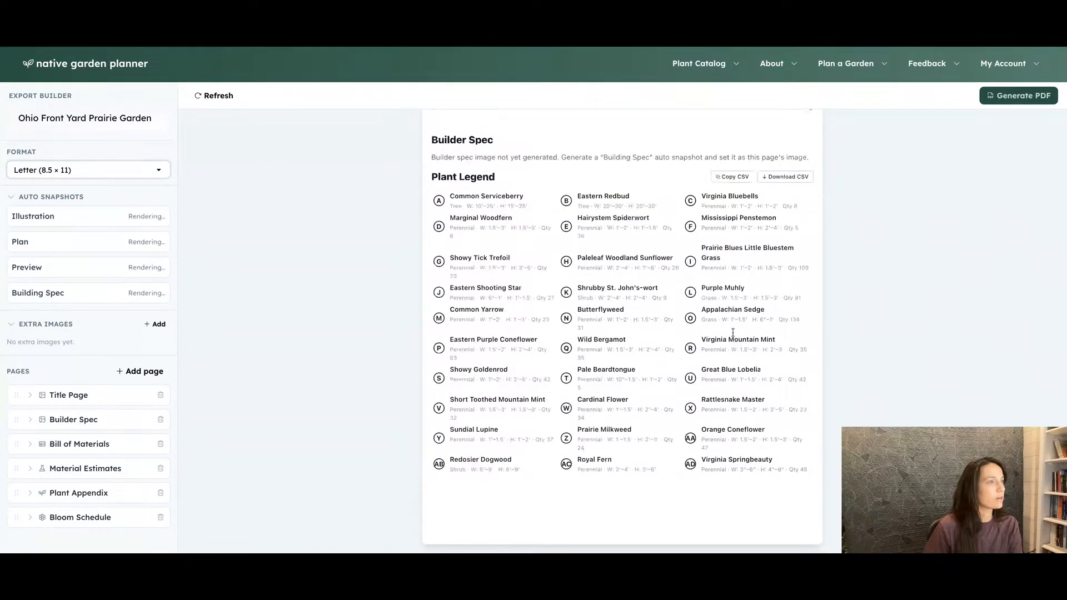
{"action": "scroll", "coordinate": [681, 420], "scroll_direction": "down", "scroll_amount": 5}
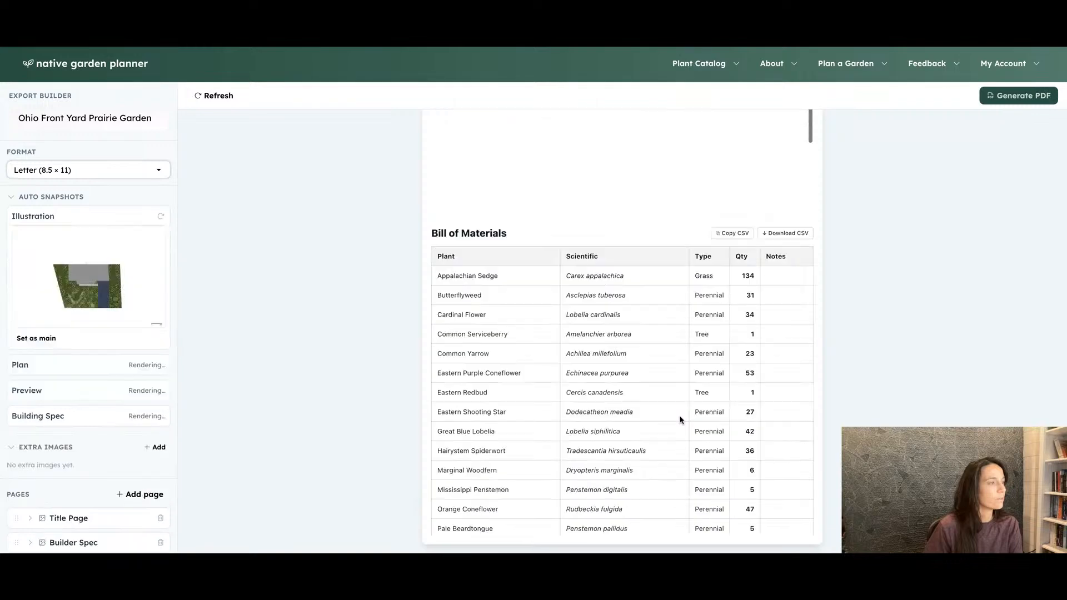
{"action": "scroll", "coordinate": [681, 421], "scroll_direction": "down", "scroll_amount": 2}
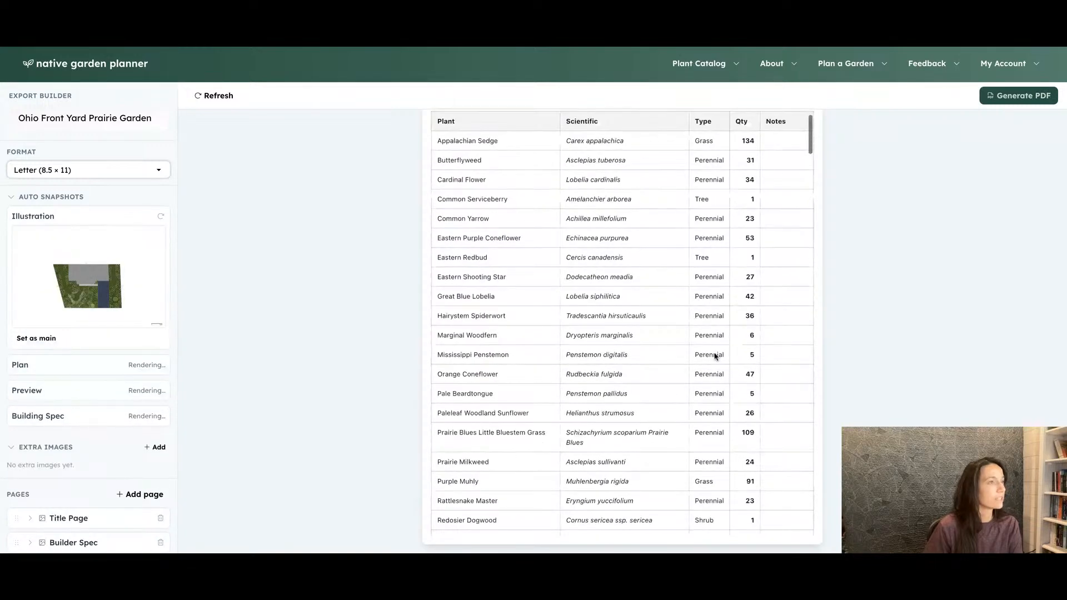
{"action": "scroll", "coordinate": [716, 424], "scroll_direction": "down", "scroll_amount": 4}
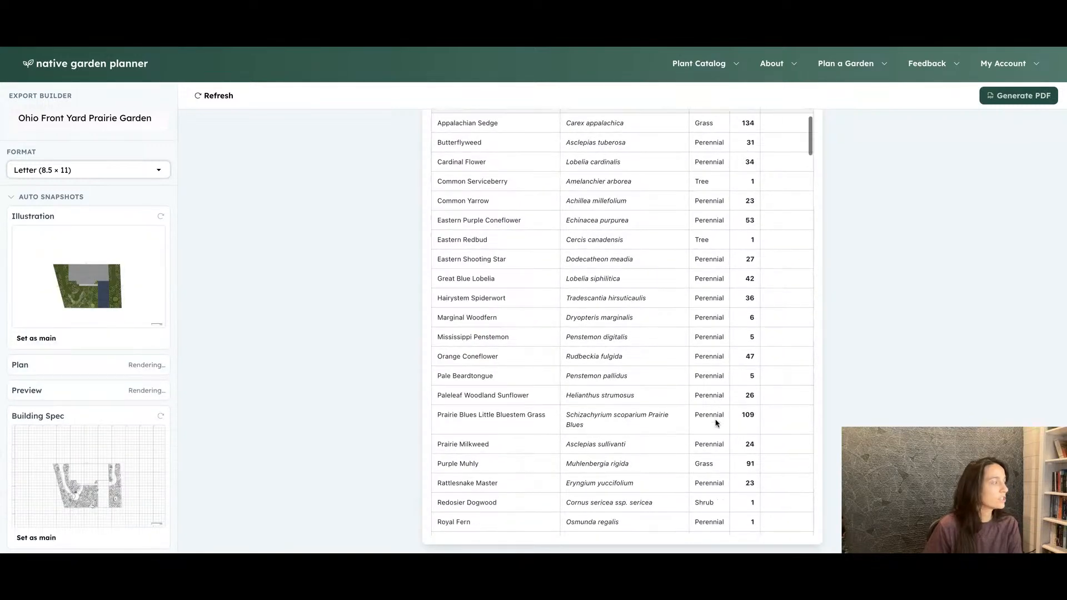
{"action": "scroll", "coordinate": [716, 424], "scroll_direction": "down", "scroll_amount": 5}
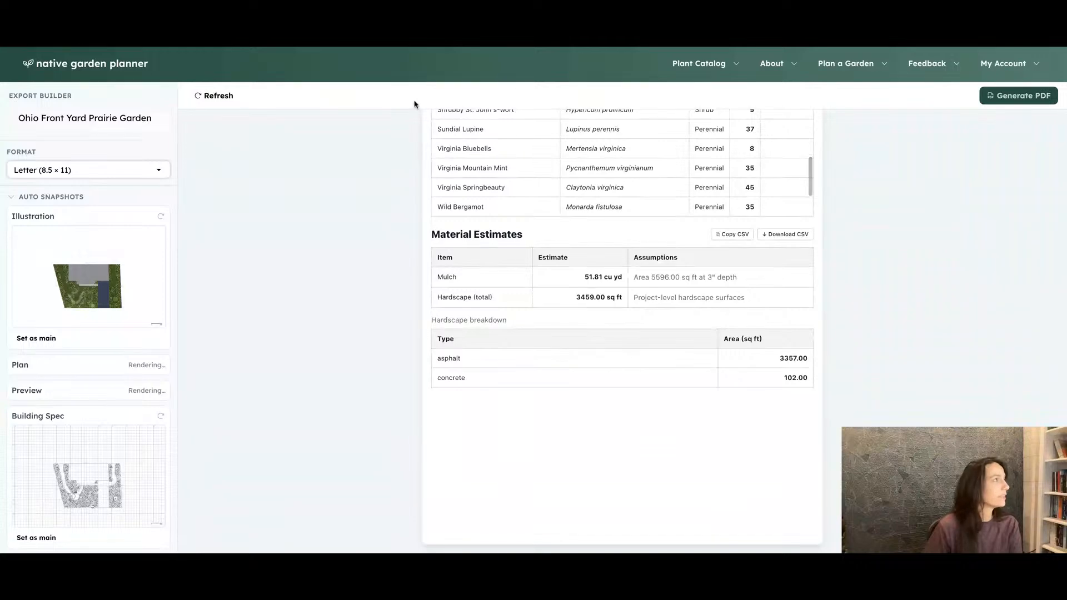
Step: Refresh the export preview and check the Builder Spec page's drawing and plant legend
{"action": "left_click", "coordinate": [213, 100]}
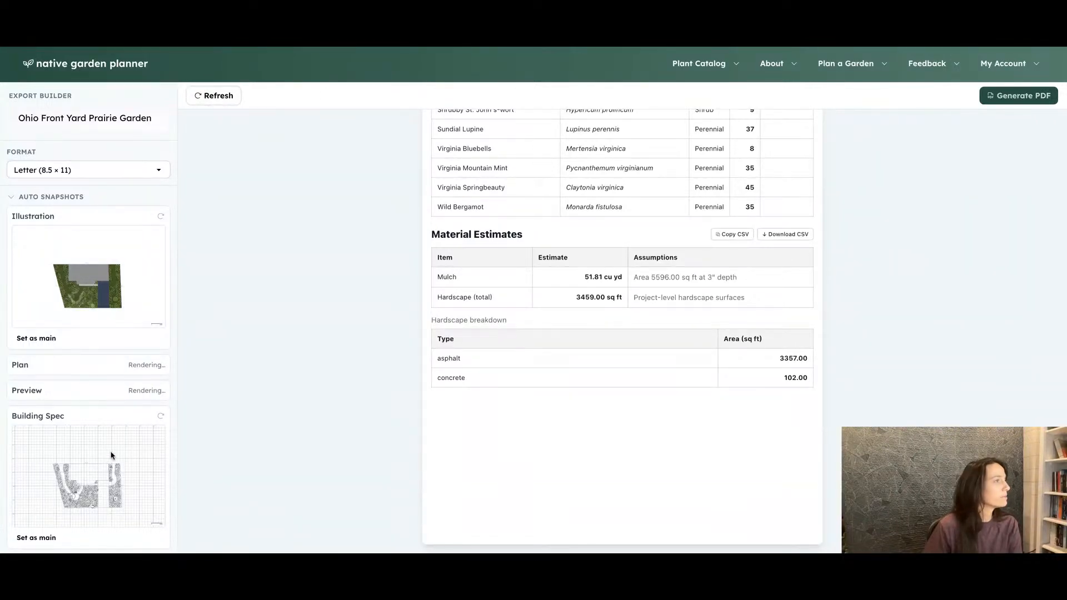
{"action": "scroll", "coordinate": [538, 440], "scroll_direction": "up", "scroll_amount": 15}
{"action": "scroll", "coordinate": [567, 435], "scroll_direction": "up", "scroll_amount": 7}
{"action": "scroll", "coordinate": [588, 313], "scroll_direction": "down", "scroll_amount": 3}
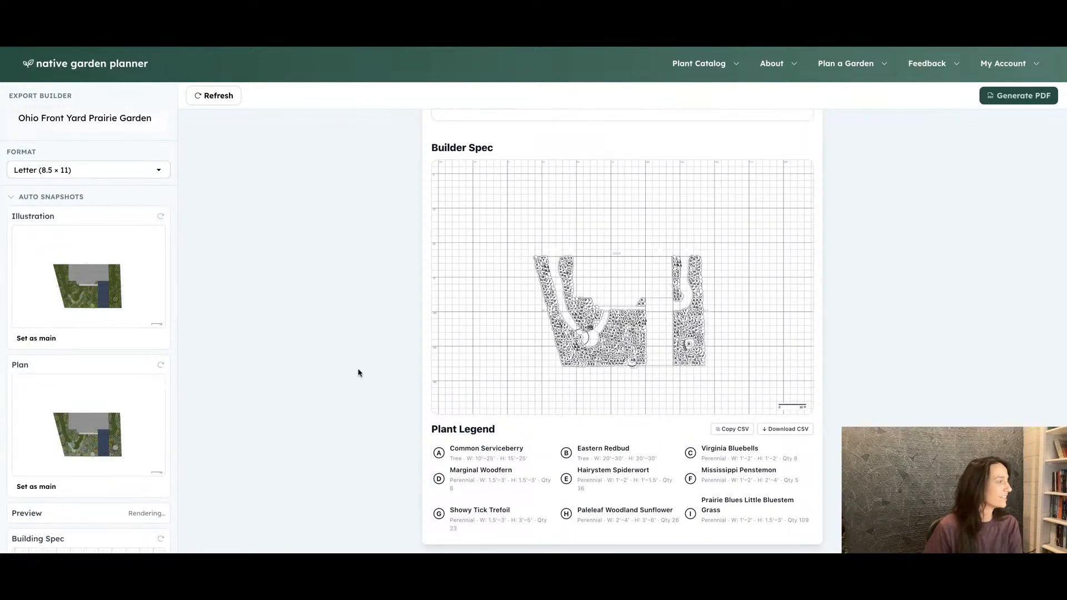
Step: Start an extra image as a snapshot from the design and set its mode to Builder Spec
{"action": "scroll", "coordinate": [139, 421], "scroll_direction": "down", "scroll_amount": 7}
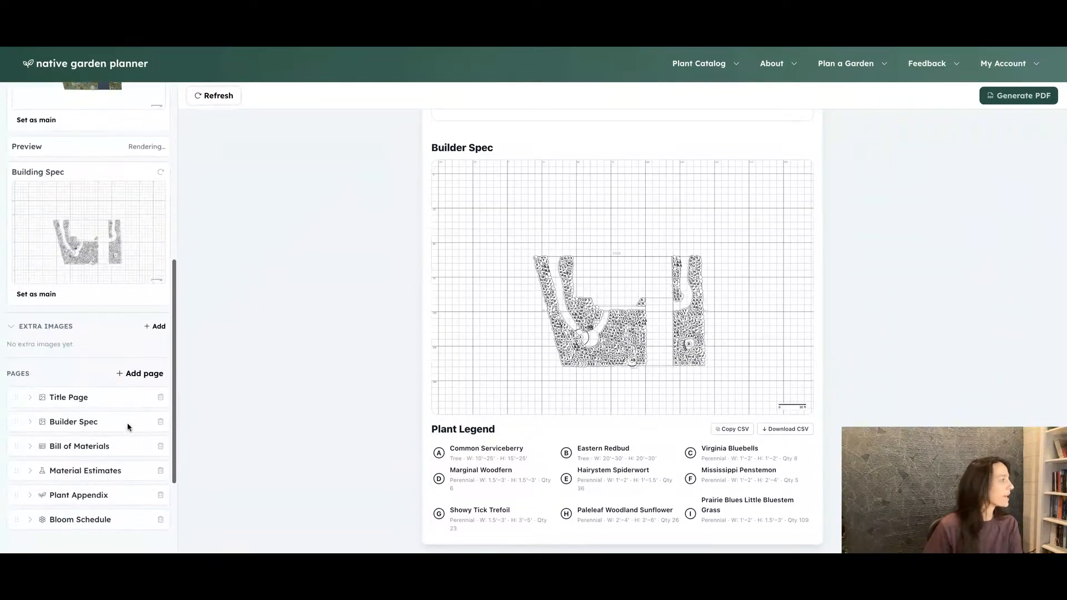
{"action": "left_click", "coordinate": [159, 329]}
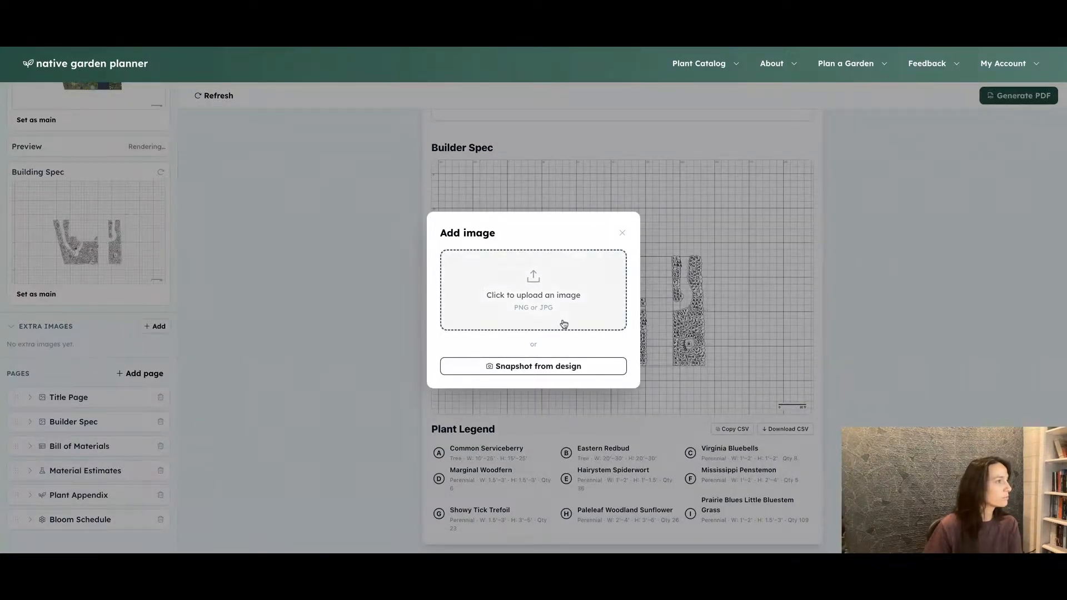
{"action": "left_click", "coordinate": [548, 367]}
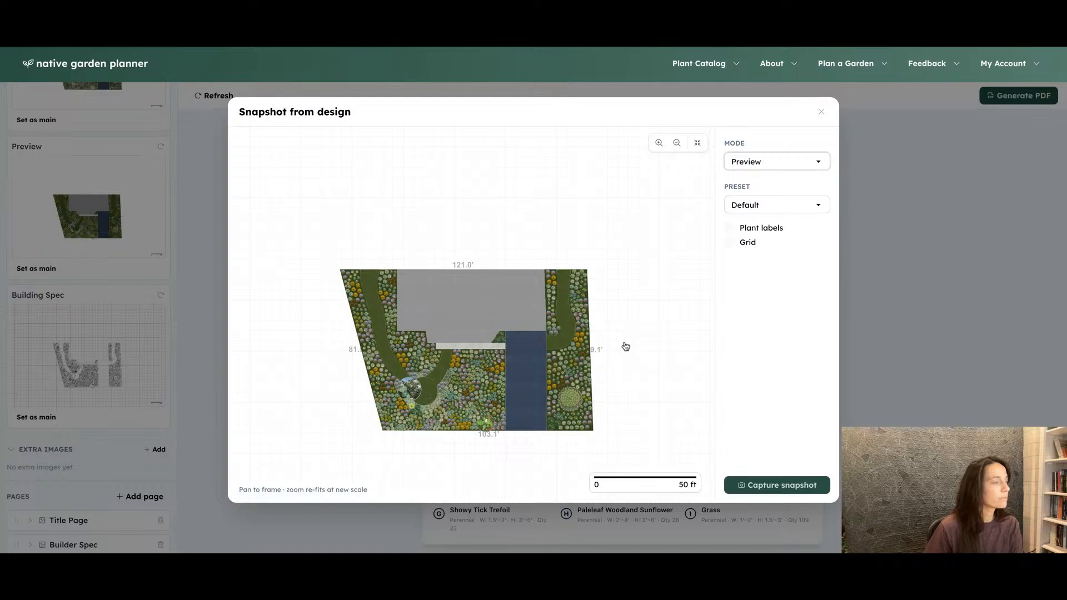
{"action": "left_click", "coordinate": [778, 172]}
{"action": "left_click", "coordinate": [763, 210]}
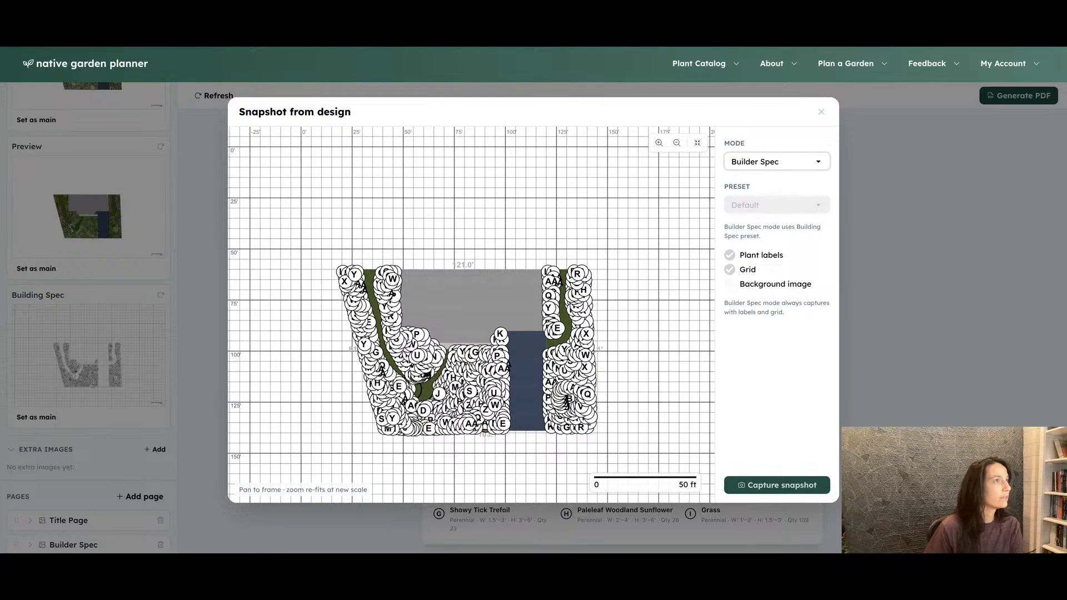
Step: Frame the snapshot closely on the side garden beds beyond the driveway and capture it
{"action": "left_click", "coordinate": [659, 143]}
{"action": "left_click", "coordinate": [660, 143]}
{"action": "left_click", "coordinate": [660, 143]}
{"action": "left_click", "coordinate": [659, 143]}
{"action": "left_click", "coordinate": [660, 142]}
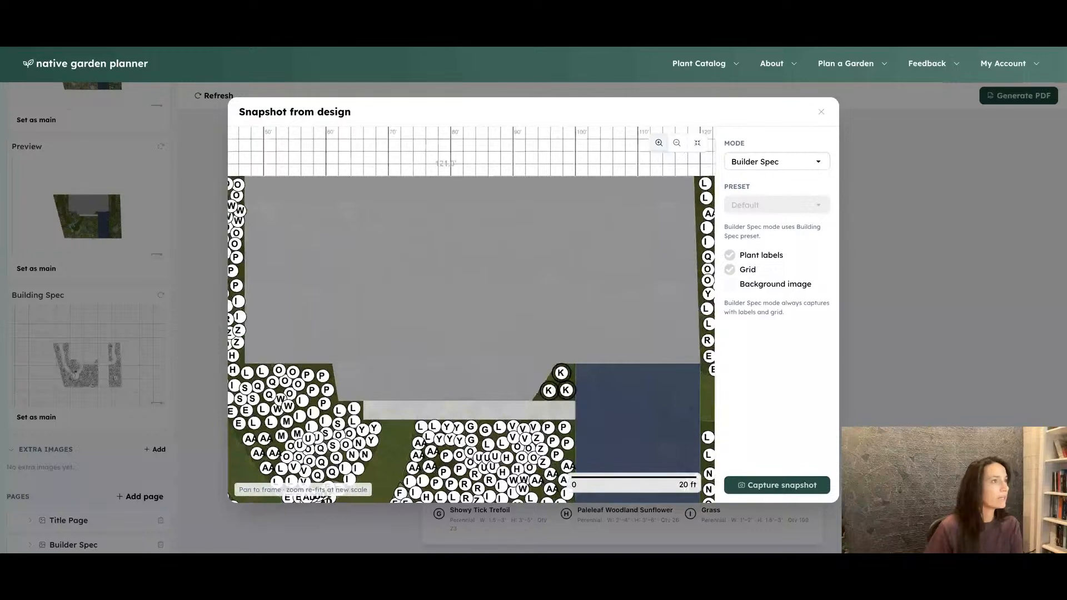
{"action": "left_click_drag", "start_coordinate": [635, 166], "coordinate": [484, 171]}
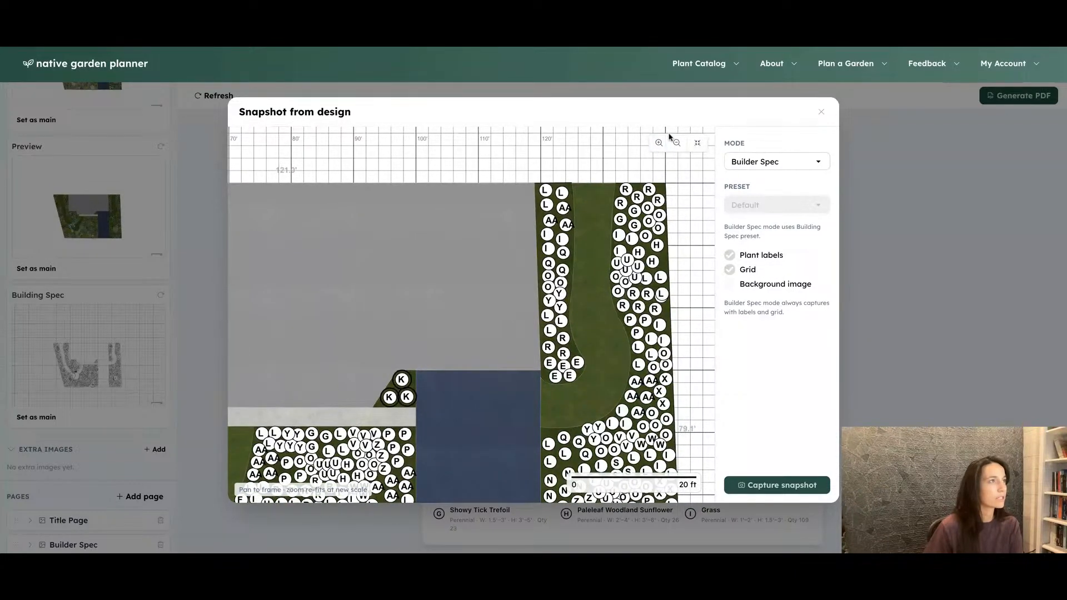
{"action": "left_click", "coordinate": [659, 143]}
{"action": "left_click_drag", "start_coordinate": [615, 153], "coordinate": [493, 132]}
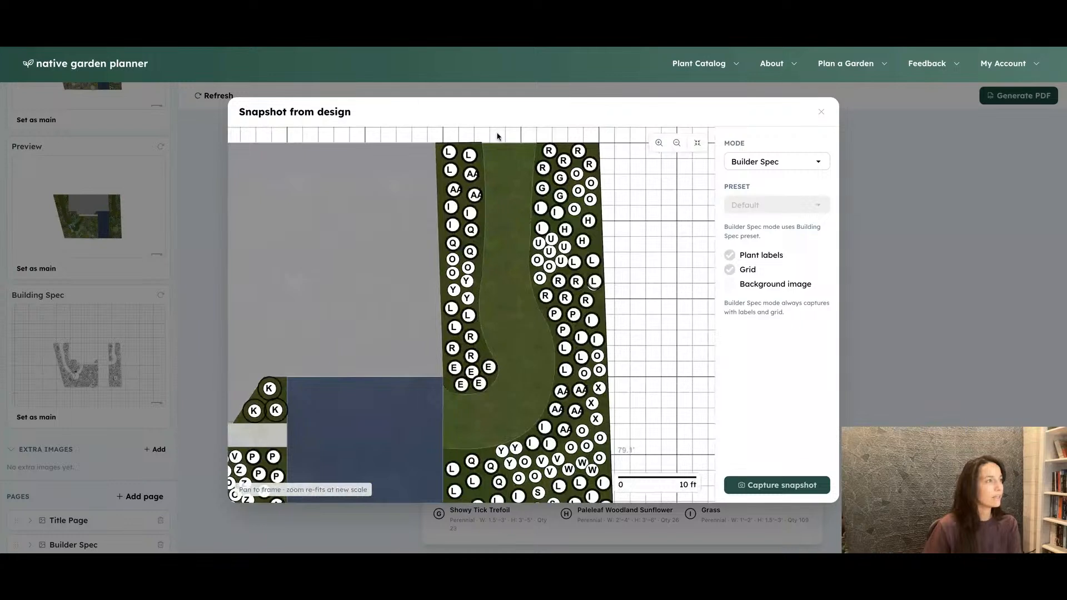
{"action": "left_click", "coordinate": [758, 480]}
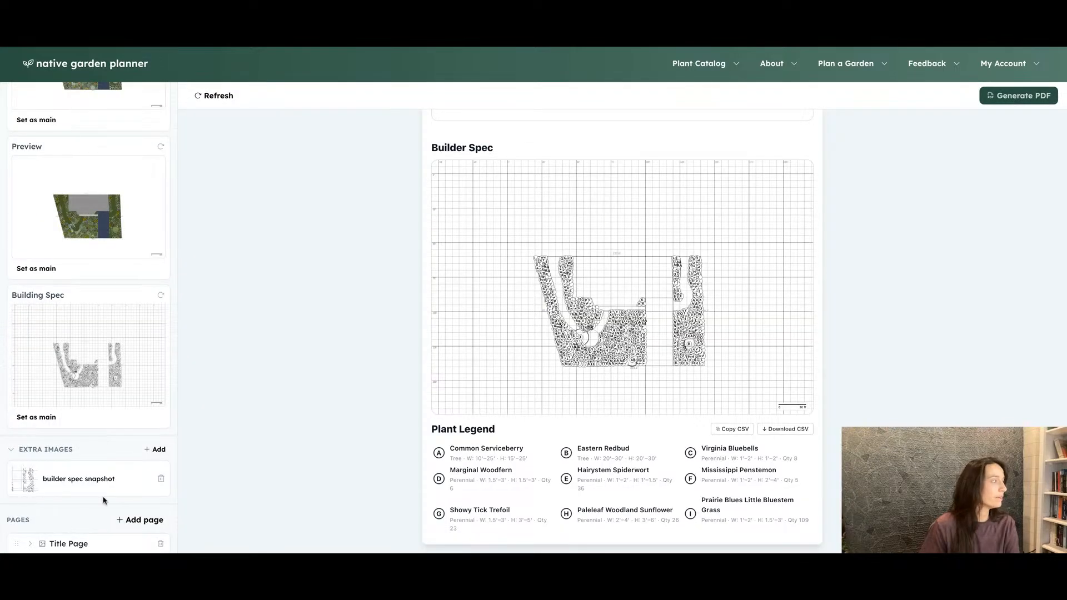
Step: Add a content page to the export and enter "Zoom in on side garden" as its title
{"action": "scroll", "coordinate": [34, 478], "scroll_direction": "down", "scroll_amount": 4}
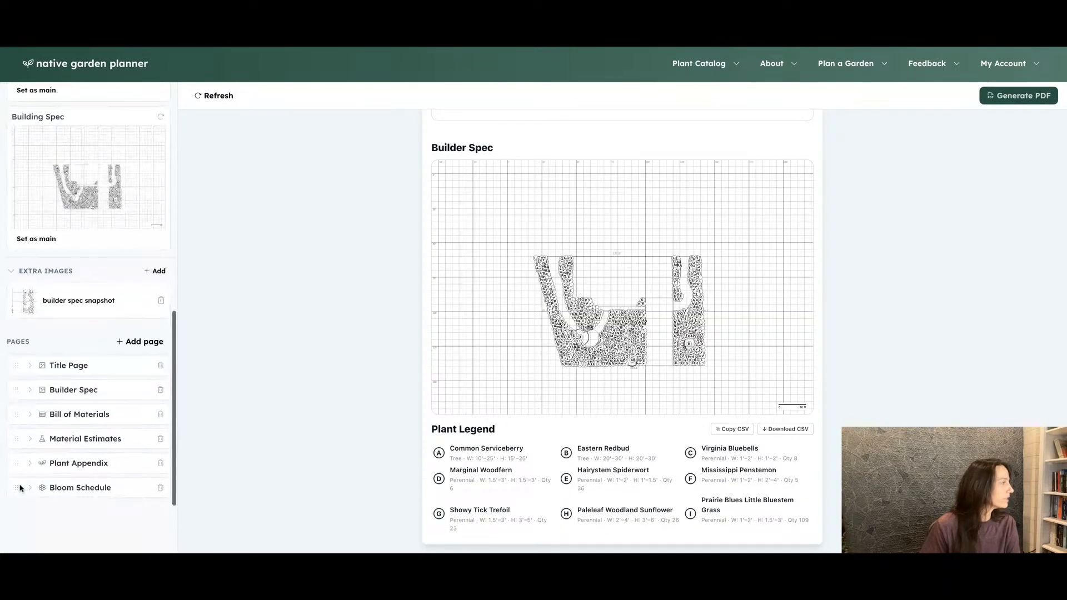
{"action": "left_click", "coordinate": [125, 328]}
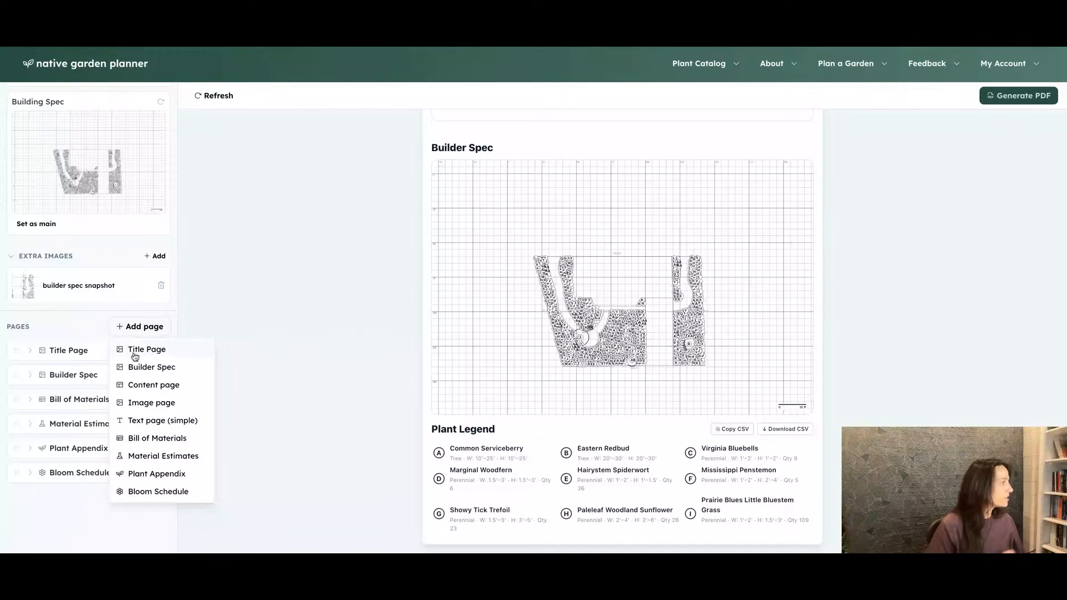
{"action": "left_click", "coordinate": [172, 387]}
{"action": "left_click", "coordinate": [30, 497]}
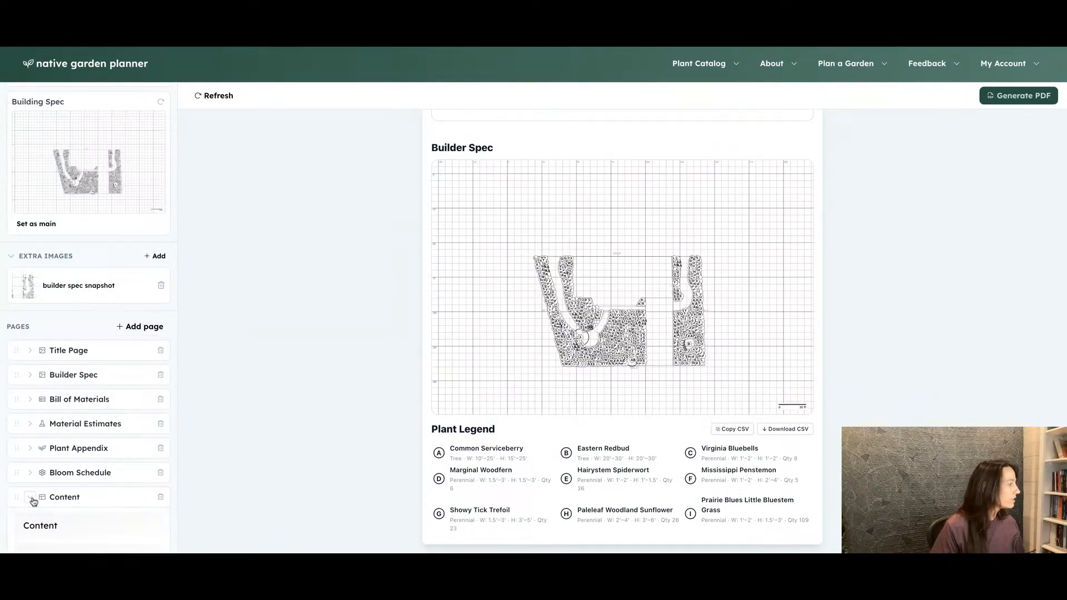
{"action": "key", "text": "ctrl+a"}
{"action": "type", "text": "Zoom in"}
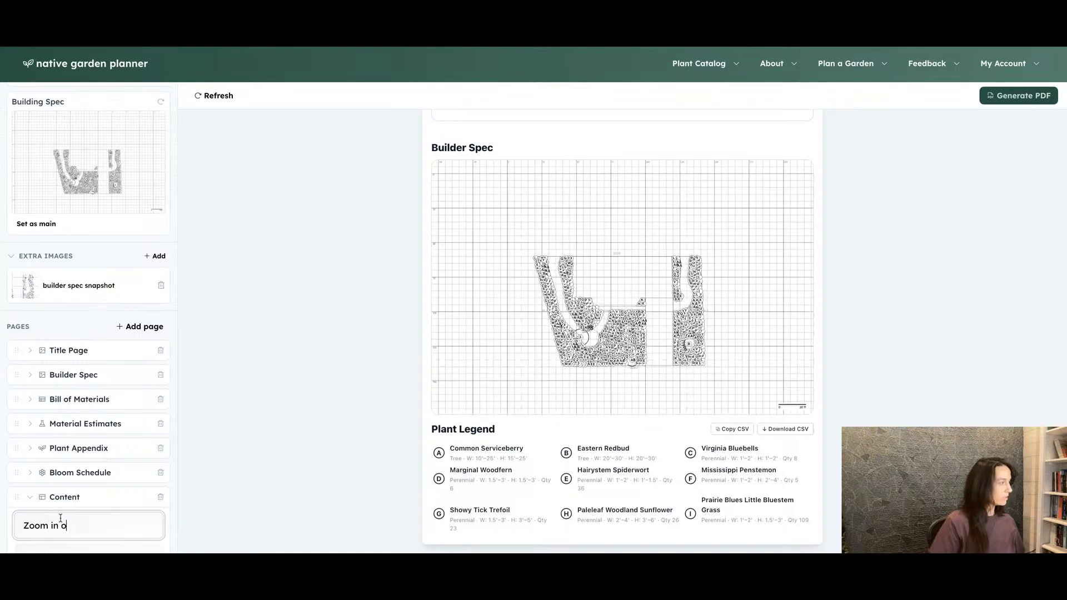
{"action": "type", "text": " on side garden"}
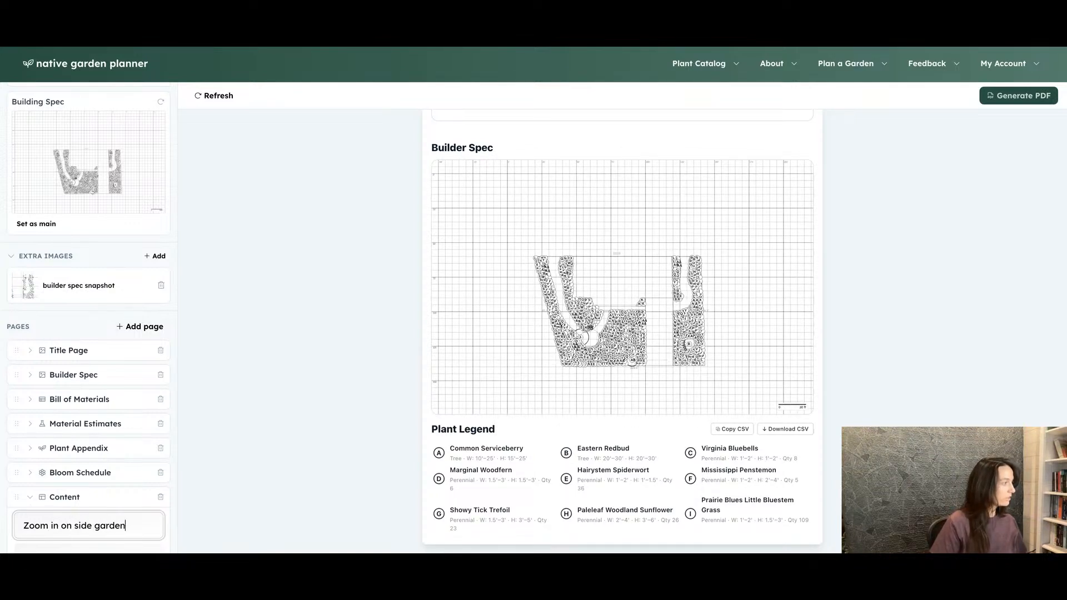
Step: Add an image block with the builder spec snapshot to the content page's column and check the page in the preview
{"action": "scroll", "coordinate": [87, 489], "scroll_direction": "down", "scroll_amount": 3}
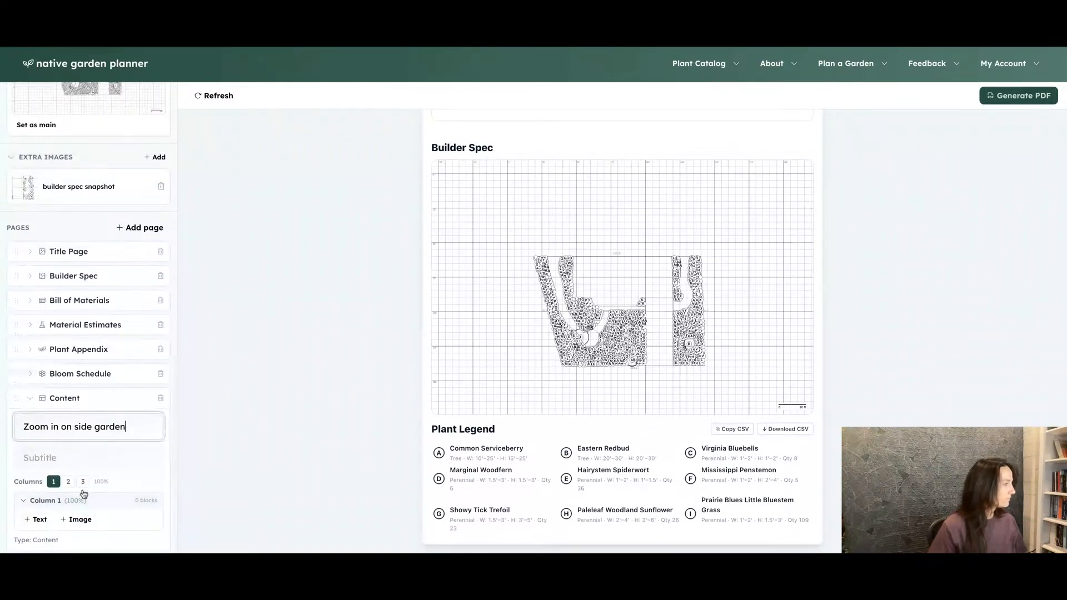
{"action": "left_click", "coordinate": [76, 469]}
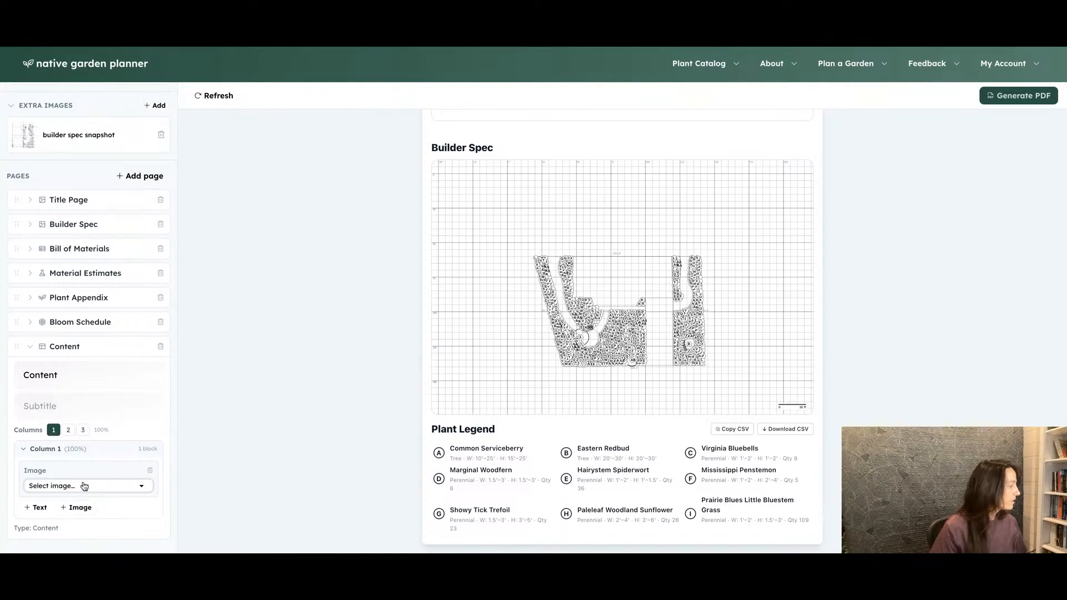
{"action": "left_click", "coordinate": [84, 486]}
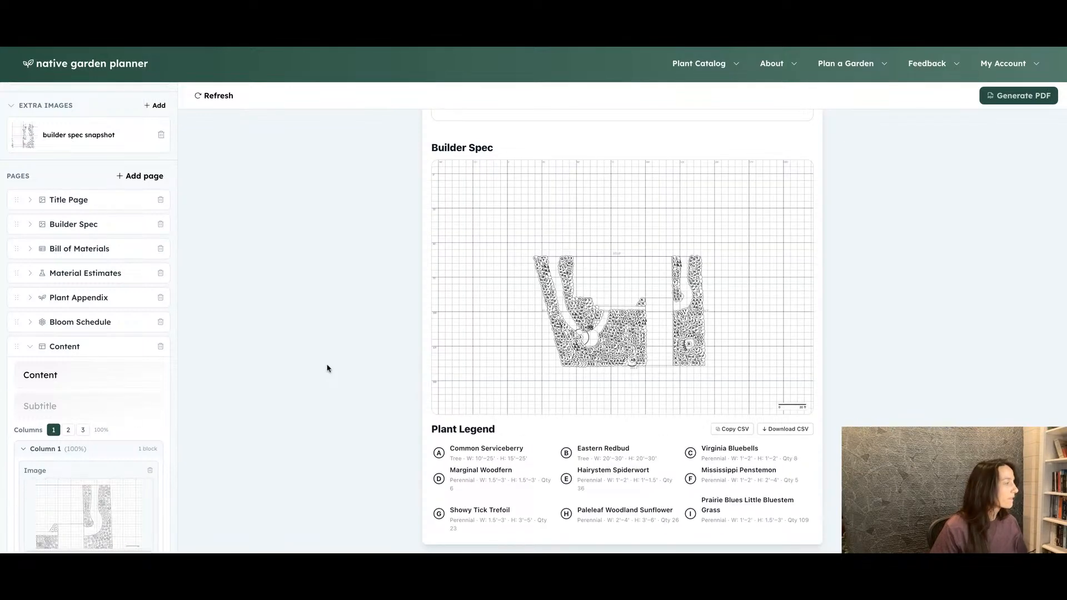
{"action": "scroll", "coordinate": [532, 334], "scroll_direction": "down", "scroll_amount": 20}
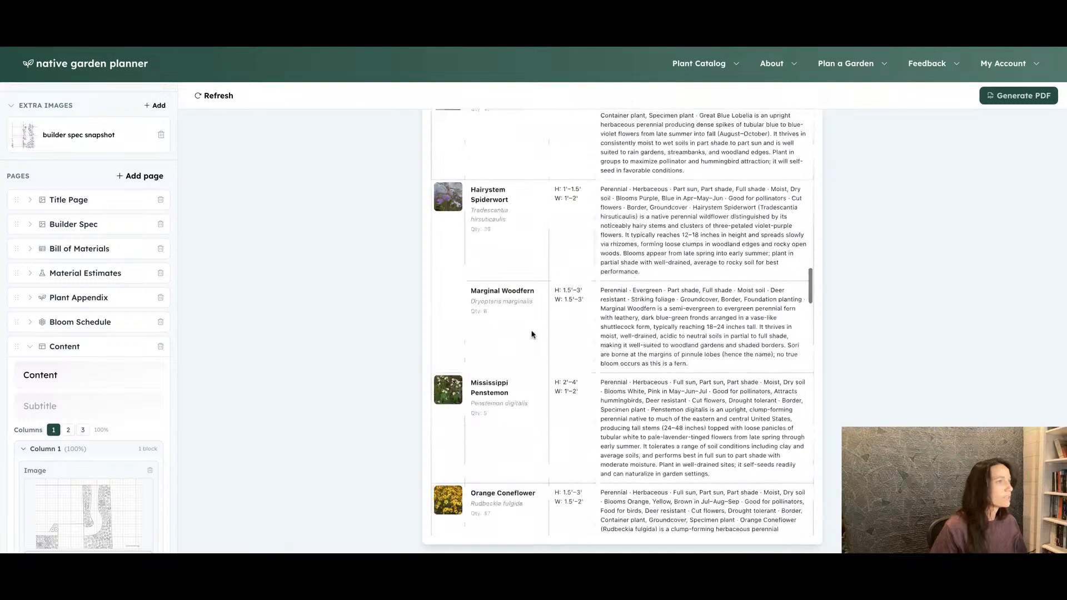
{"action": "scroll", "coordinate": [622, 323], "scroll_direction": "up", "scroll_amount": 20}
{"action": "scroll", "coordinate": [621, 323], "scroll_direction": "down", "scroll_amount": 12}
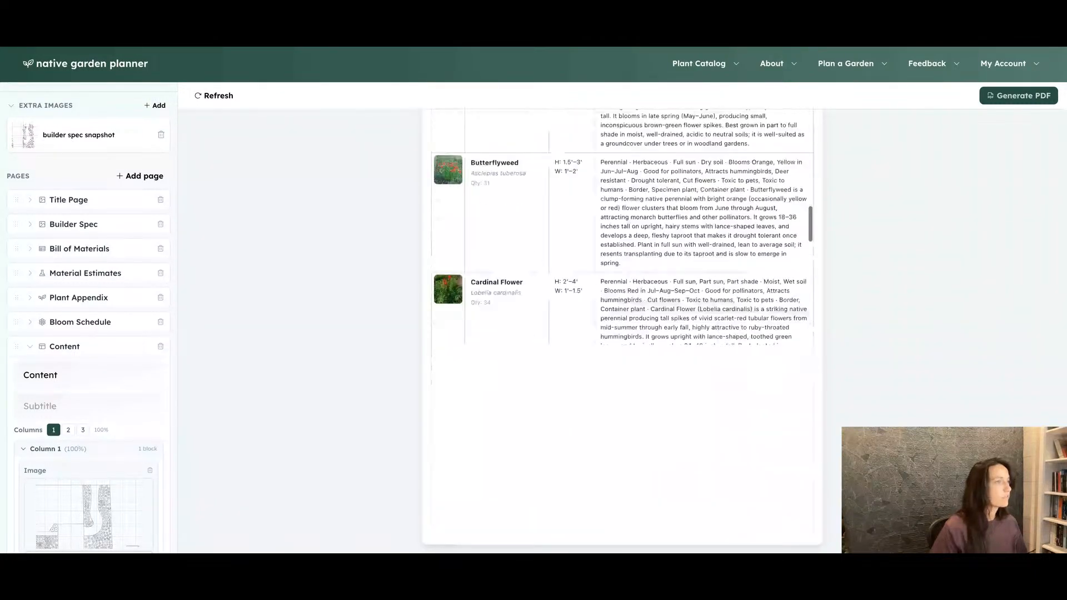
{"action": "scroll", "coordinate": [622, 322], "scroll_direction": "down", "scroll_amount": 15}
{"action": "scroll", "coordinate": [621, 322], "scroll_direction": "up", "scroll_amount": 3}
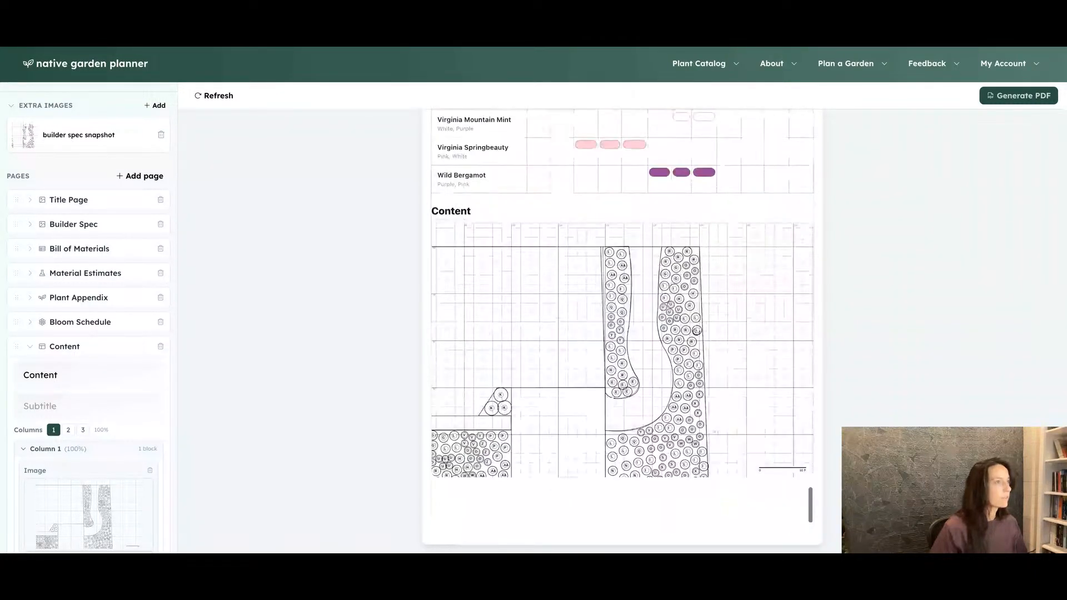
Step: Set the content page's title to "Side garden"
{"action": "left_click", "coordinate": [127, 368]}
{"action": "scroll", "coordinate": [120, 368], "scroll_direction": "down", "scroll_amount": 3}
{"action": "key", "text": "ctrl+a"}
{"action": "type", "text": "Side garden"}
{"action": "key", "text": "ctrl+a"}
{"action": "key", "text": "Tab"}
{"action": "left_click", "coordinate": [218, 298]}
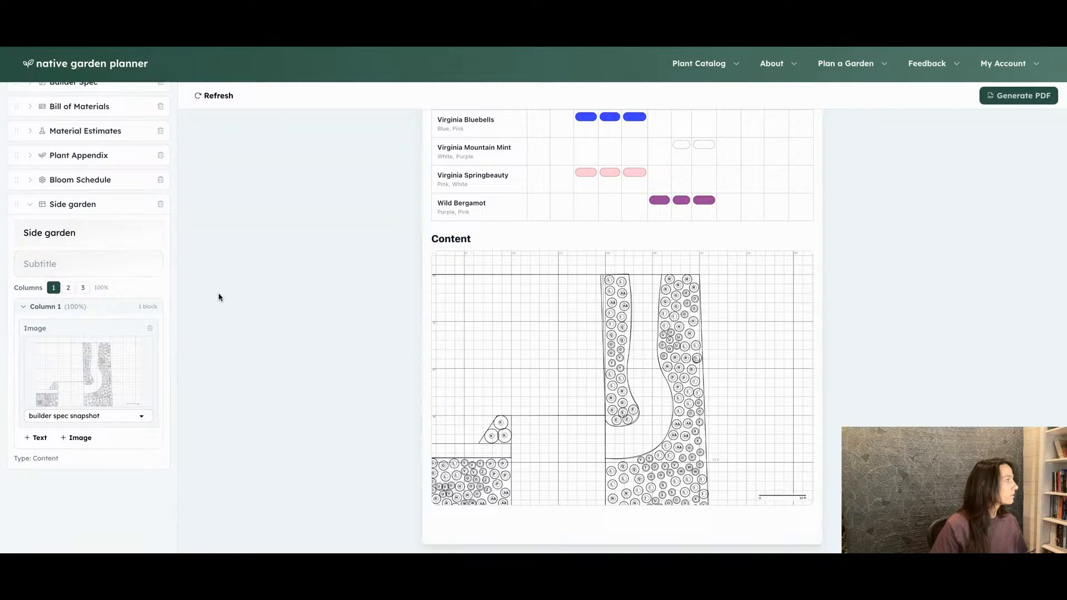
Step: Enter "Right side of the house" as the Side garden page's subtitle
{"action": "scroll", "coordinate": [88, 247], "scroll_direction": "up", "scroll_amount": 1}
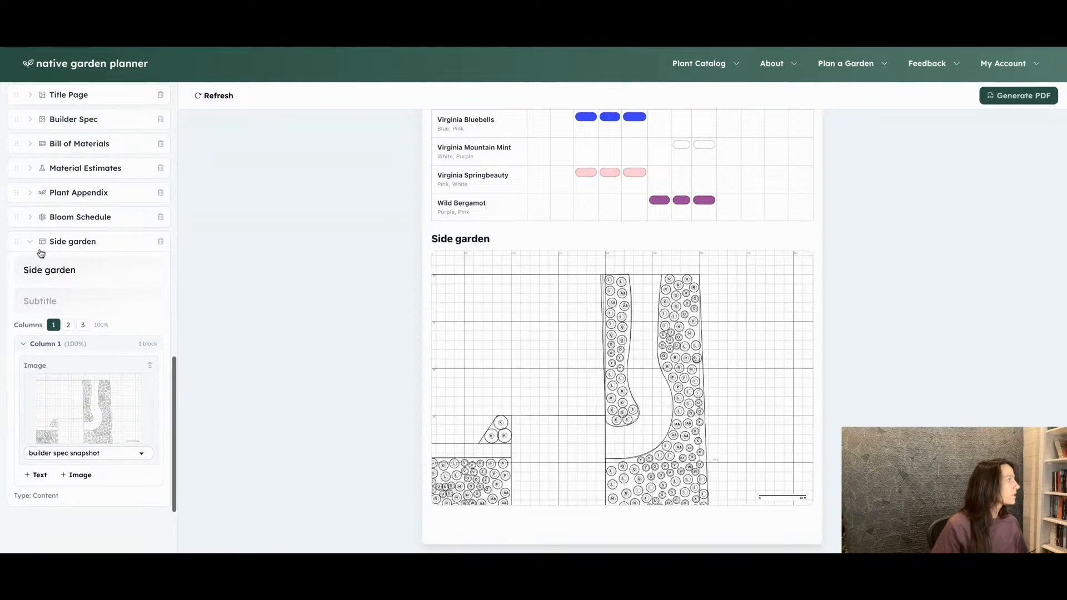
{"action": "left_click", "coordinate": [73, 302]}
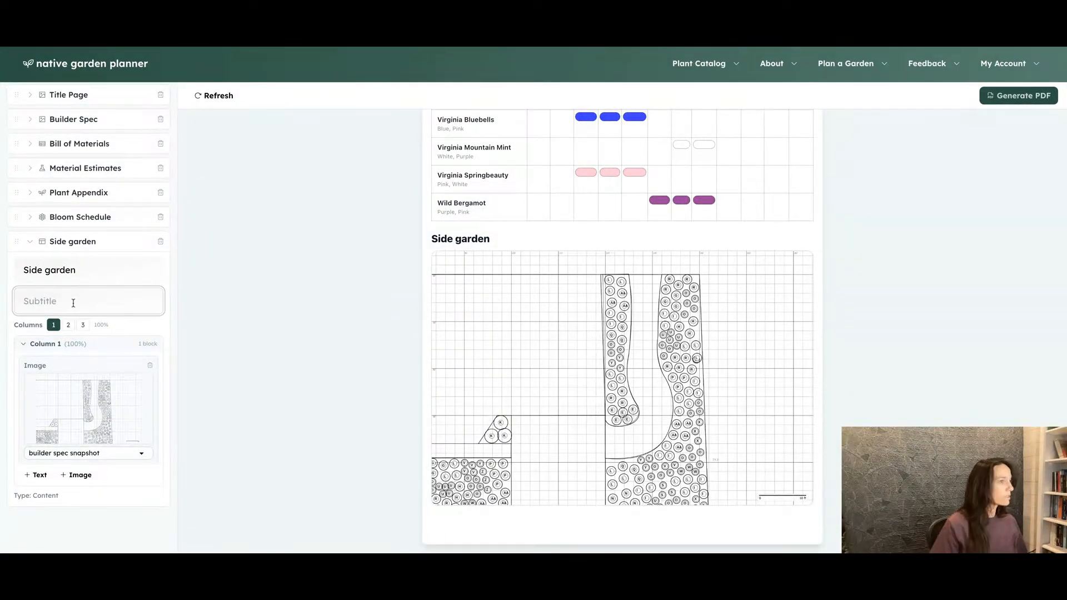
{"action": "type", "text": "Right side o the house"}
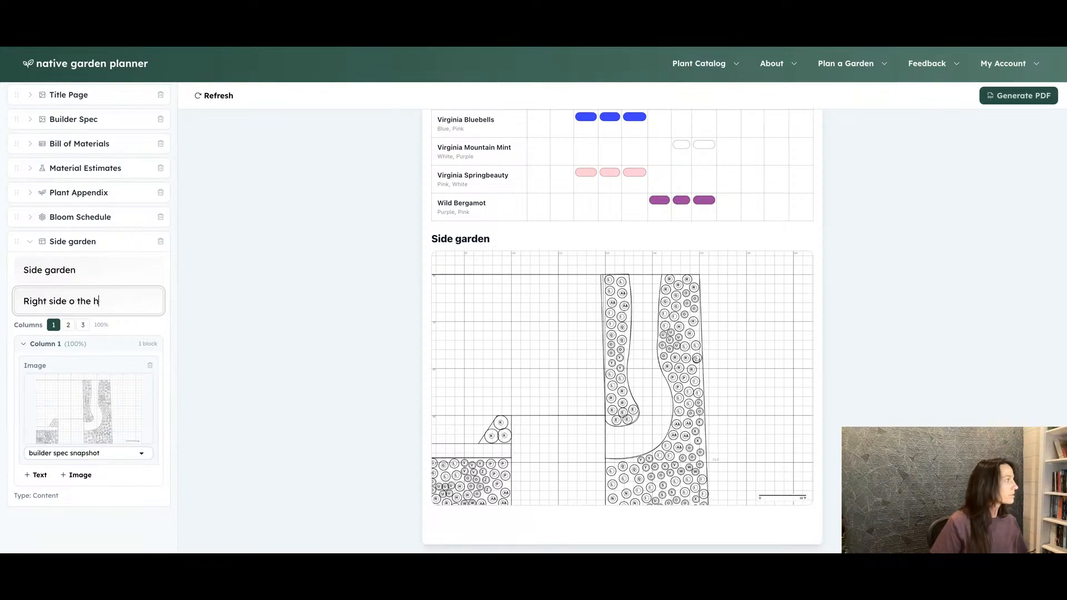
{"action": "left_click", "coordinate": [73, 302]}
{"action": "type", "text": "f"}
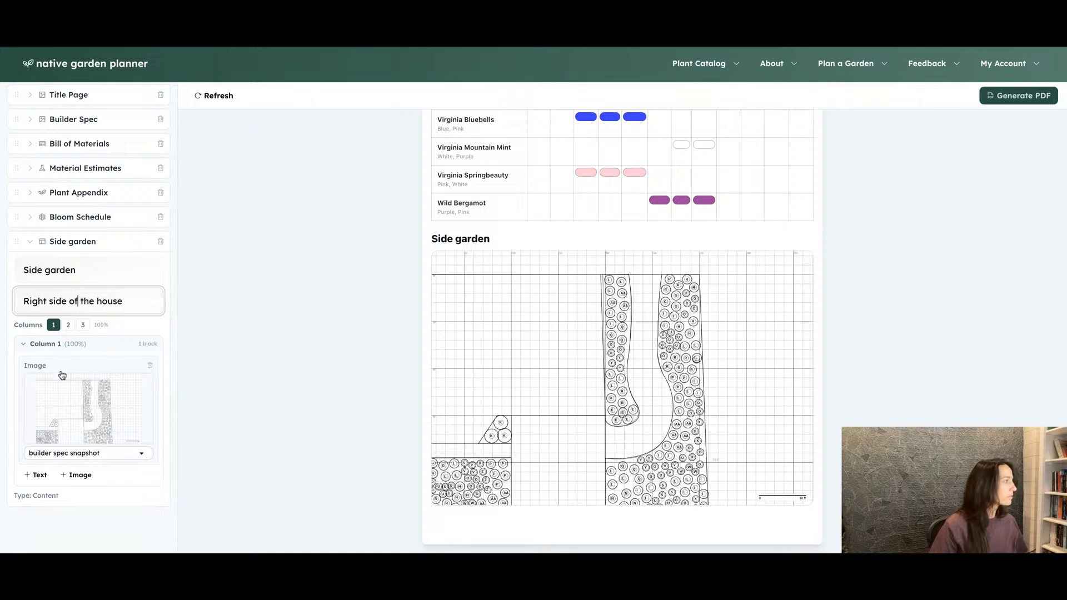
Step: Add a text block below the Side garden image and fill it with the placeholder text "sdfasdfsadfsdafsadfsdafsdf"
{"action": "left_click", "coordinate": [45, 474]}
{"action": "left_click", "coordinate": [76, 488]}
{"action": "type", "text": "sdfasdfsadfsdafsadfsdafsdf"}
{"action": "left_click", "coordinate": [208, 465]}
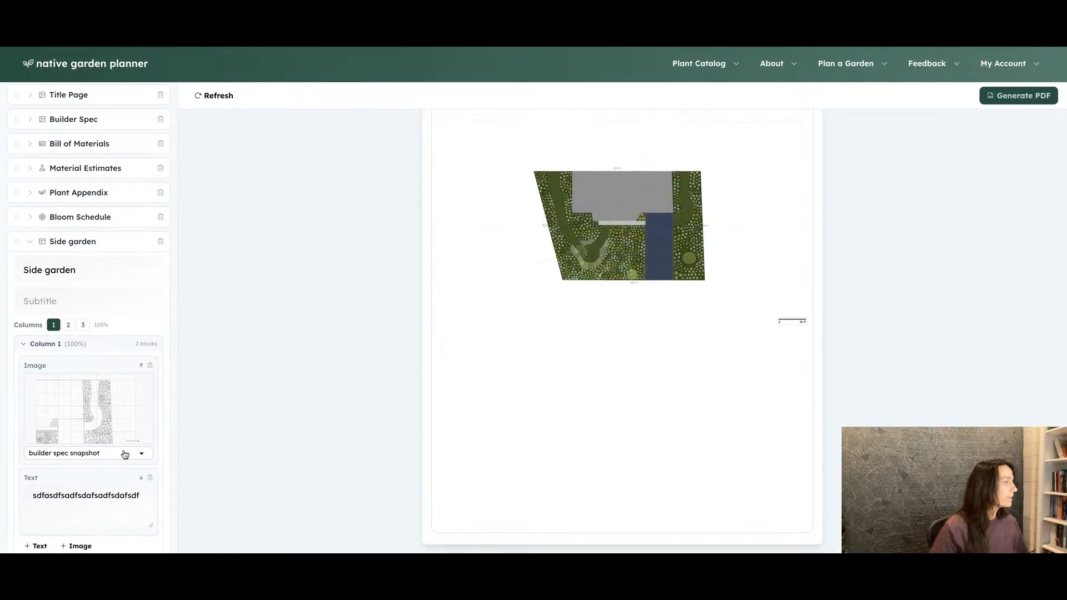
Step: Delete the Material Estimates page from the export
{"action": "scroll", "coordinate": [124, 252], "scroll_direction": "up", "scroll_amount": 3}
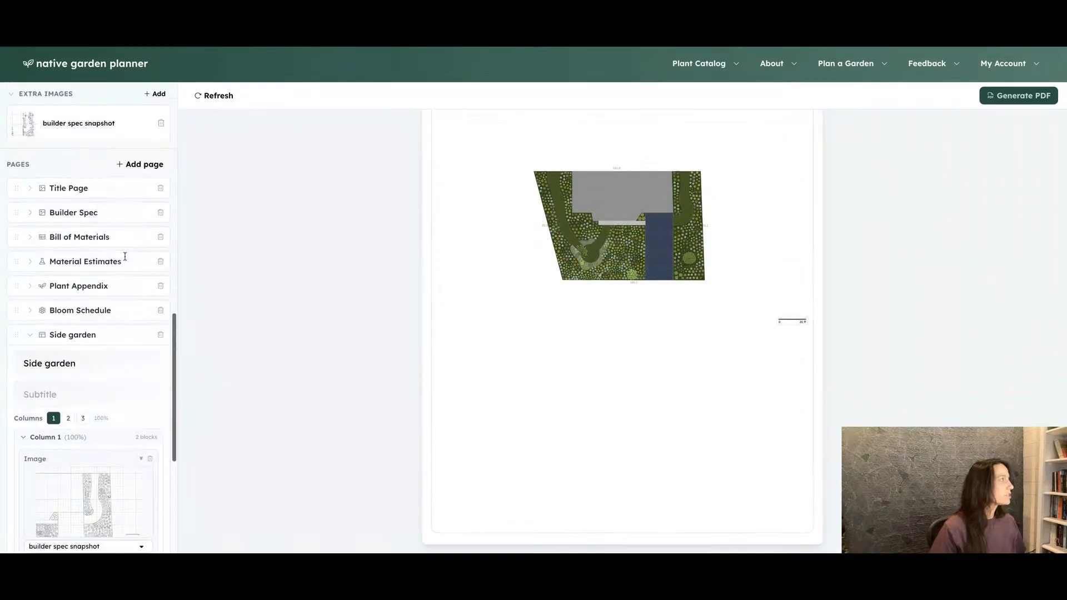
{"action": "left_click", "coordinate": [30, 275]}
{"action": "left_click", "coordinate": [30, 276]}
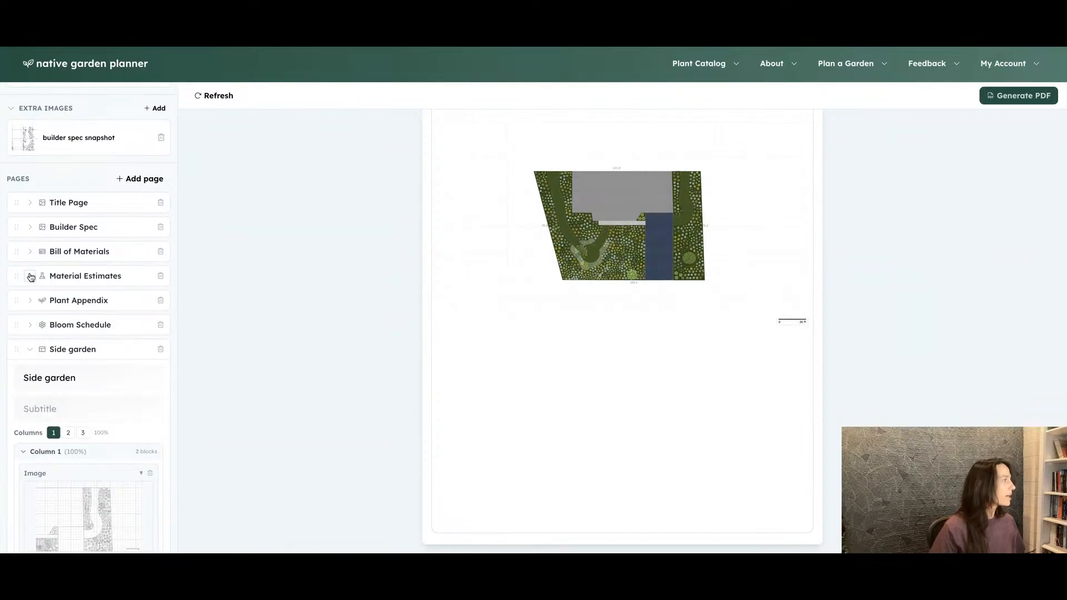
{"action": "left_click", "coordinate": [161, 276]}
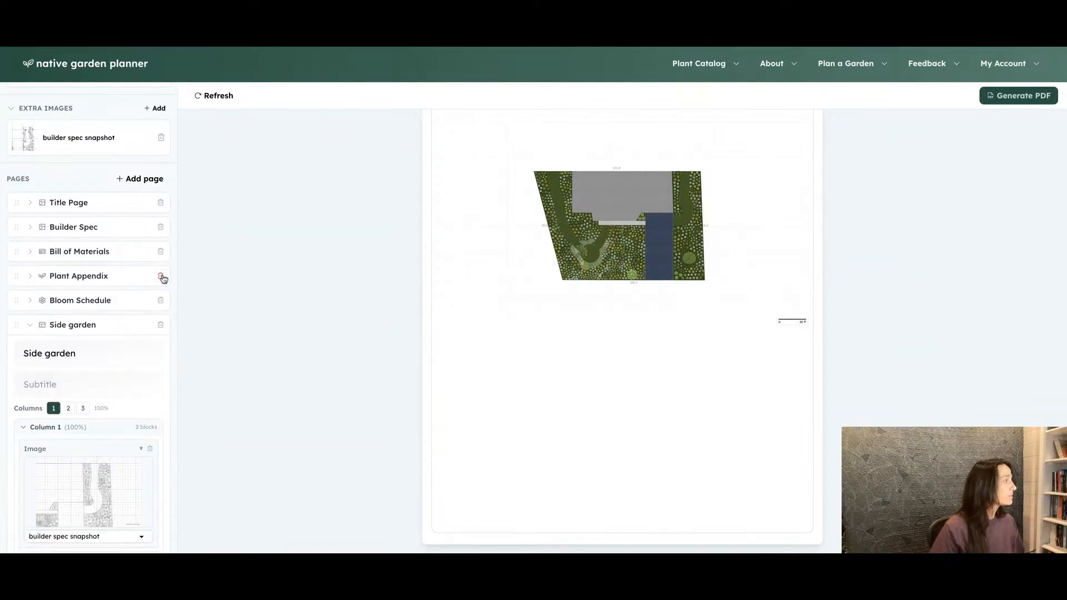
Step: Expand the Bill of Materials page's Appalachian Sedge row to see its editable fields and review the plant table in the preview
{"action": "left_click", "coordinate": [30, 254]}
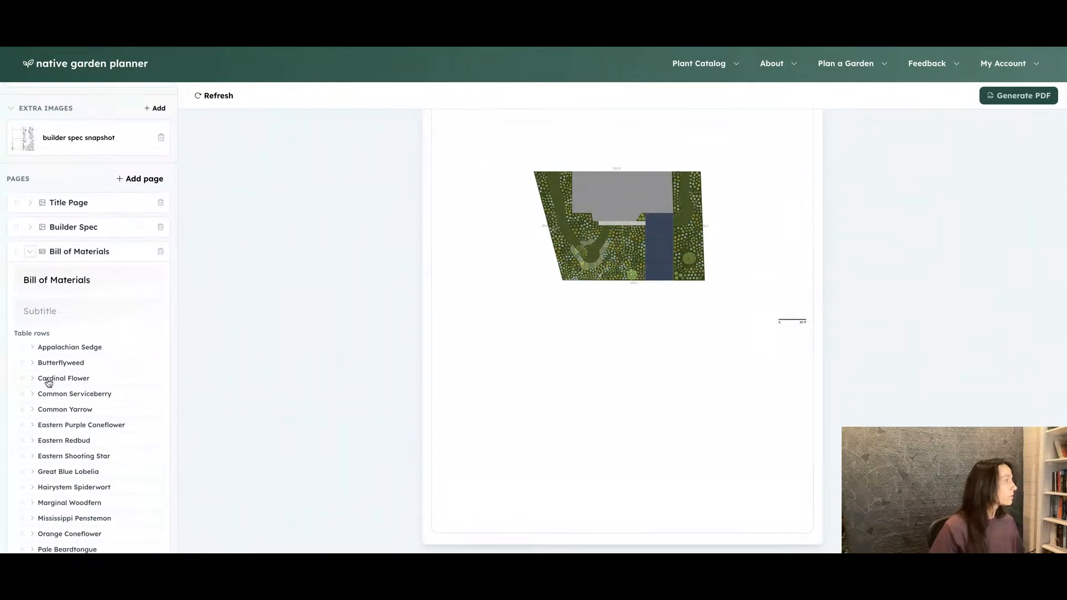
{"action": "left_click", "coordinate": [32, 348]}
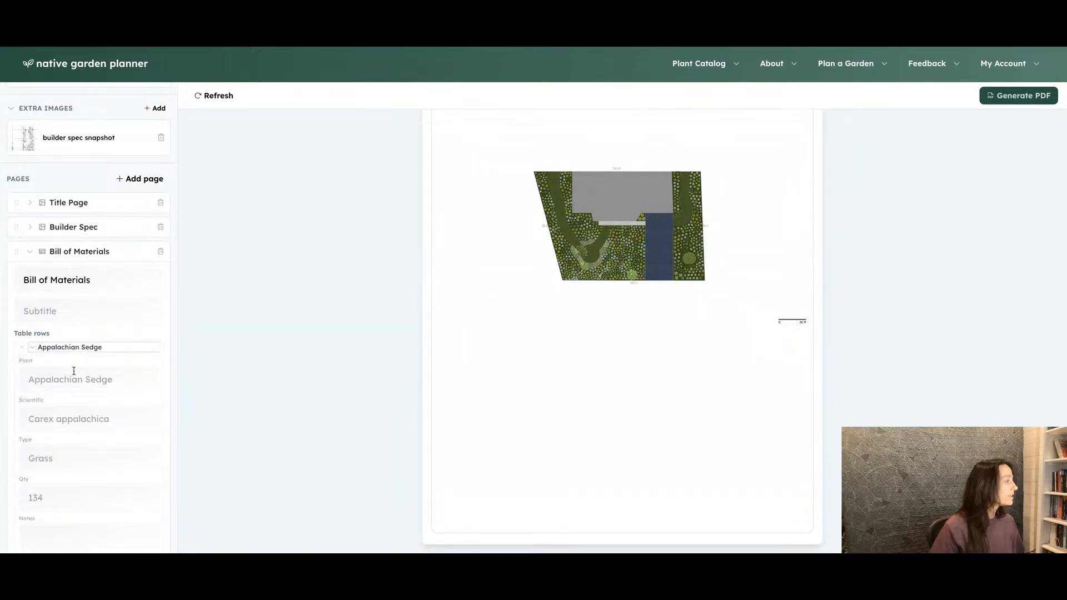
{"action": "scroll", "coordinate": [654, 301], "scroll_direction": "down", "scroll_amount": 10}
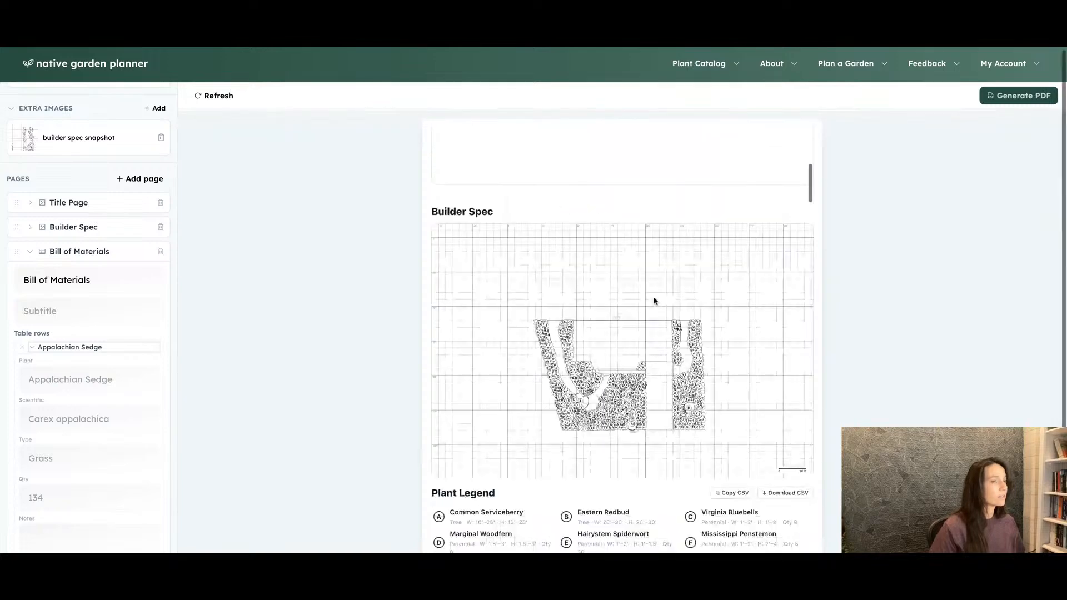
{"action": "scroll", "coordinate": [622, 337], "scroll_direction": "down", "scroll_amount": 10}
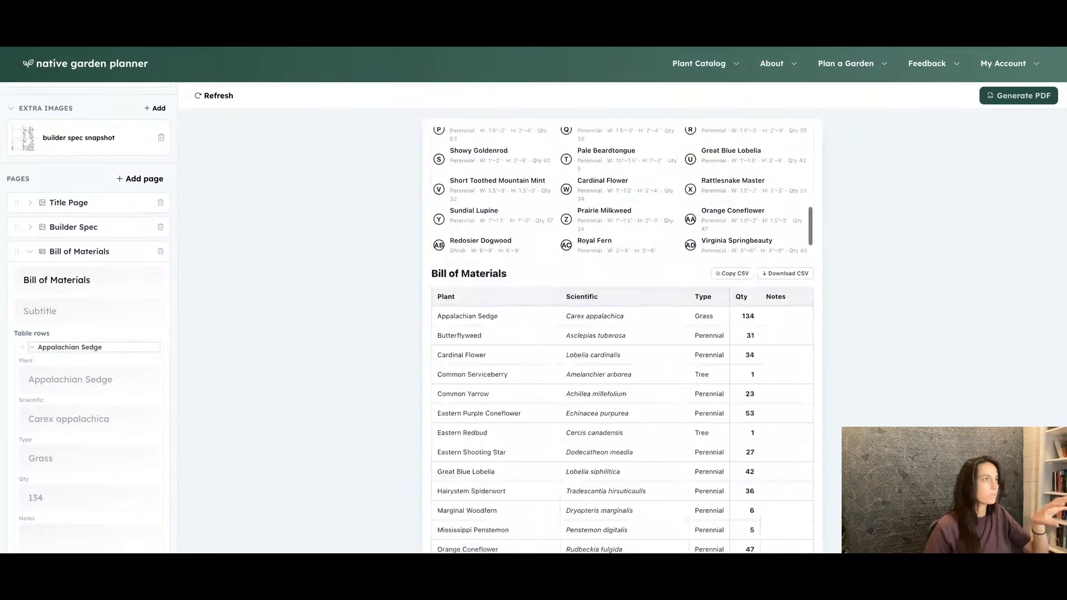
{"action": "scroll", "coordinate": [699, 316], "scroll_direction": "down", "scroll_amount": 3}
{"action": "scroll", "coordinate": [699, 315], "scroll_direction": "up", "scroll_amount": 7}
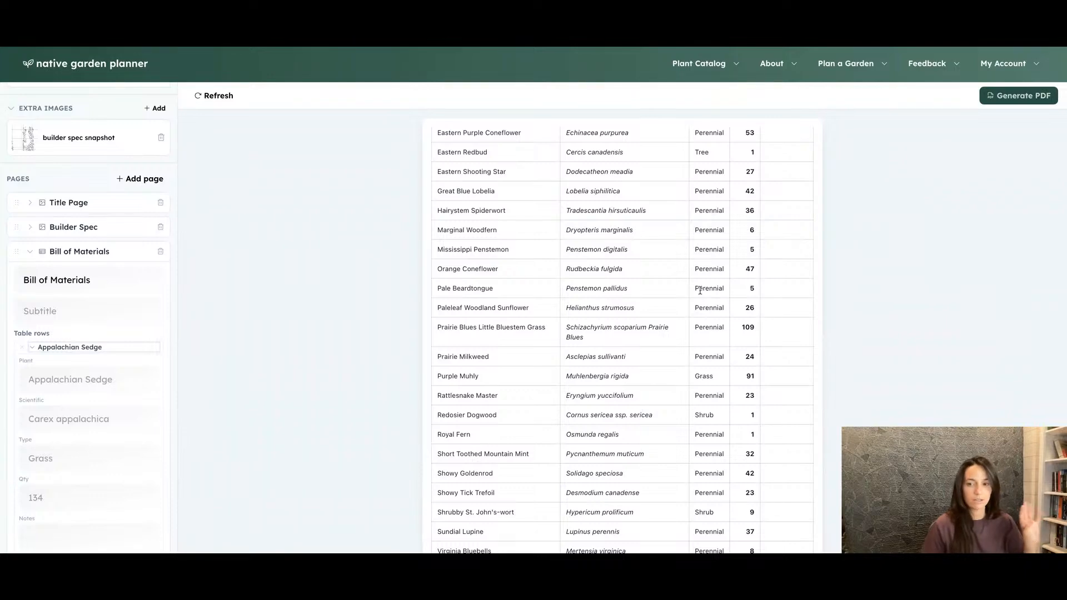
{"action": "scroll", "coordinate": [700, 290], "scroll_direction": "up", "scroll_amount": 15}
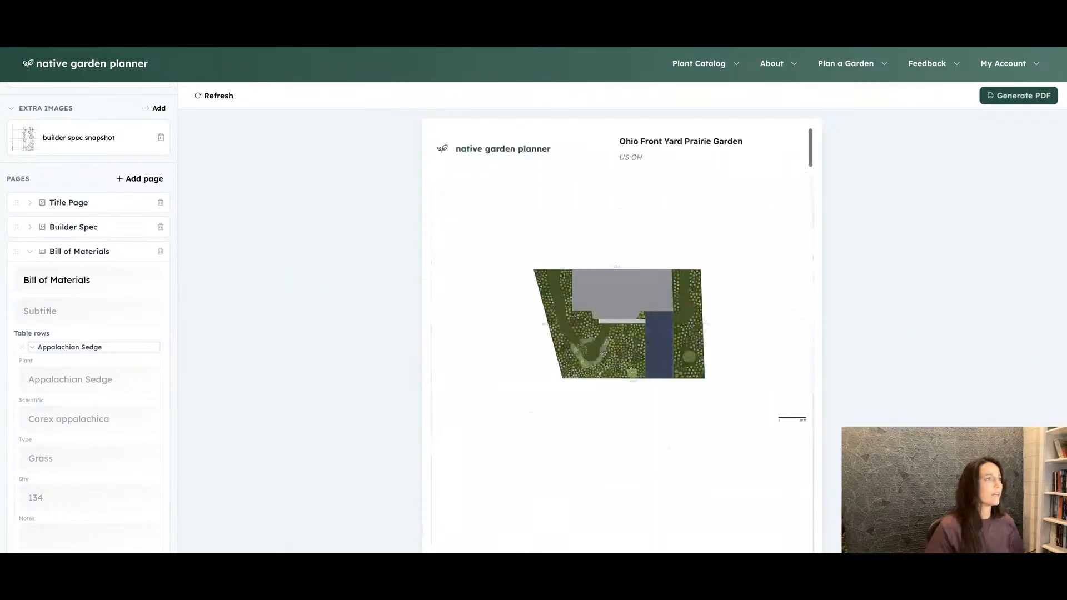
{"action": "scroll", "coordinate": [623, 339], "scroll_direction": "down", "scroll_amount": 12}
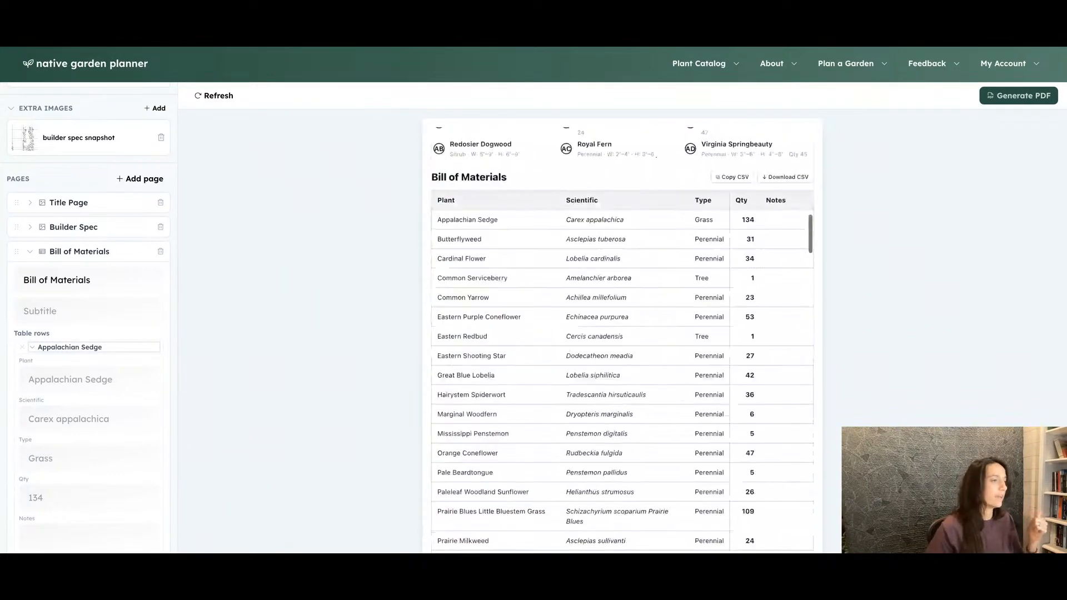
Step: Finish reviewing the export preview's plant descriptions, open My Gardens and look through the project list
{"action": "scroll", "coordinate": [622, 339], "scroll_direction": "down", "scroll_amount": 10}
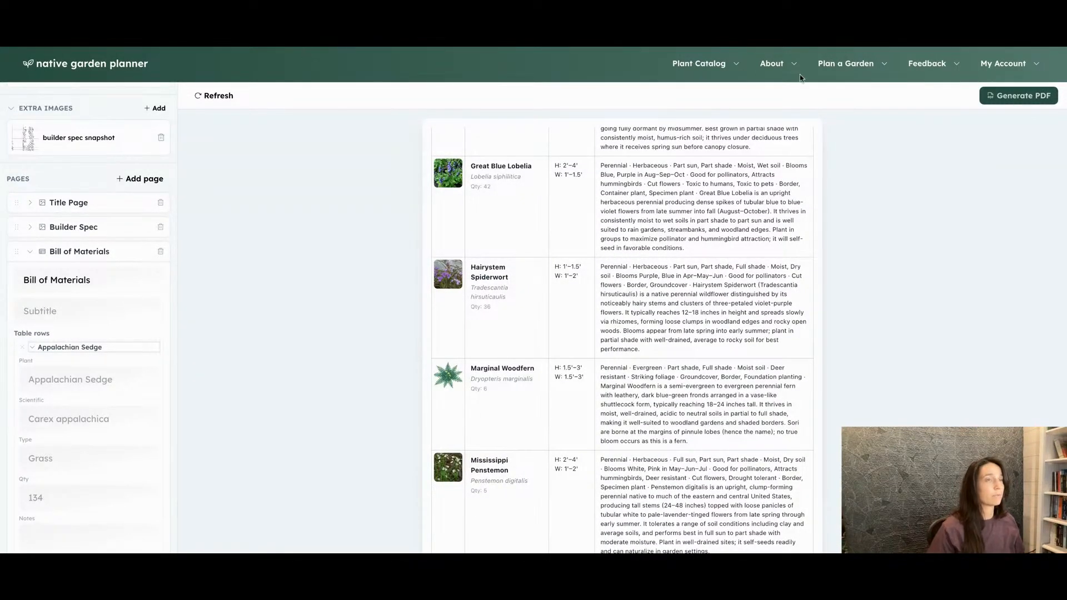
{"action": "left_click", "coordinate": [980, 68]}
{"action": "left_click", "coordinate": [976, 111]}
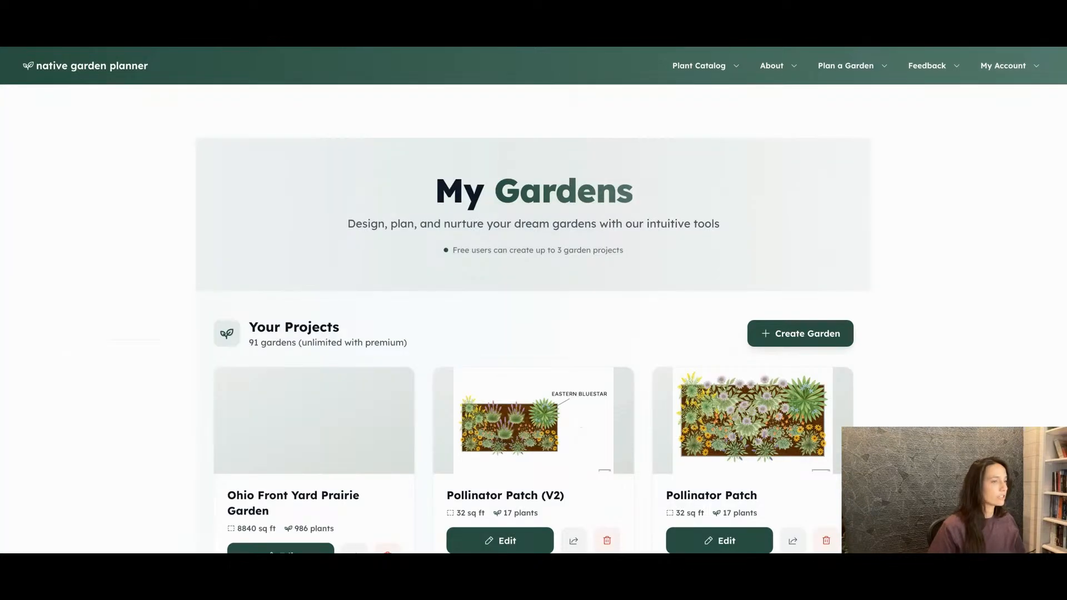
{"action": "scroll", "coordinate": [533, 300], "scroll_direction": "down", "scroll_amount": 2}
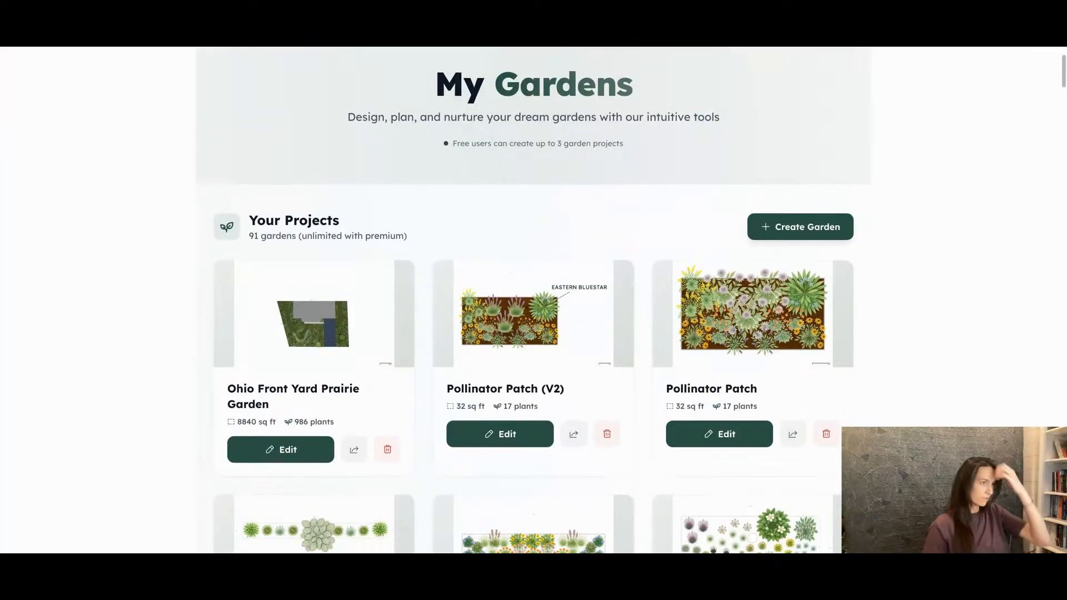
{"action": "scroll", "coordinate": [534, 301], "scroll_direction": "down", "scroll_amount": 2}
{"action": "scroll", "coordinate": [534, 300], "scroll_direction": "up", "scroll_amount": 5}
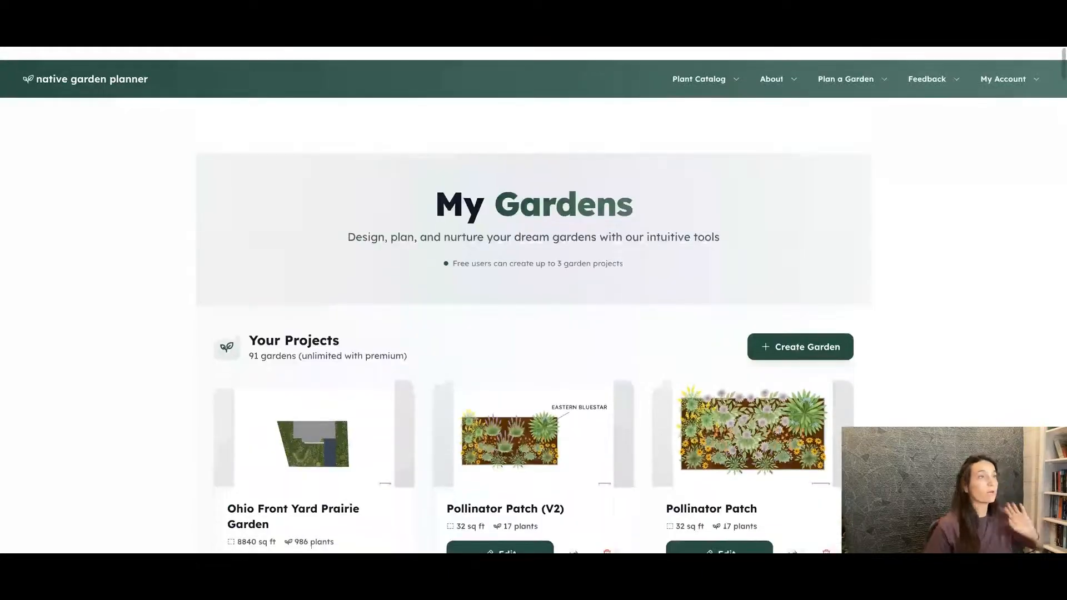
Step: Browse the Community Gardens and open the Lot 18 Proposal garden
{"action": "left_click", "coordinate": [888, 64]}
{"action": "left_click", "coordinate": [856, 147]}
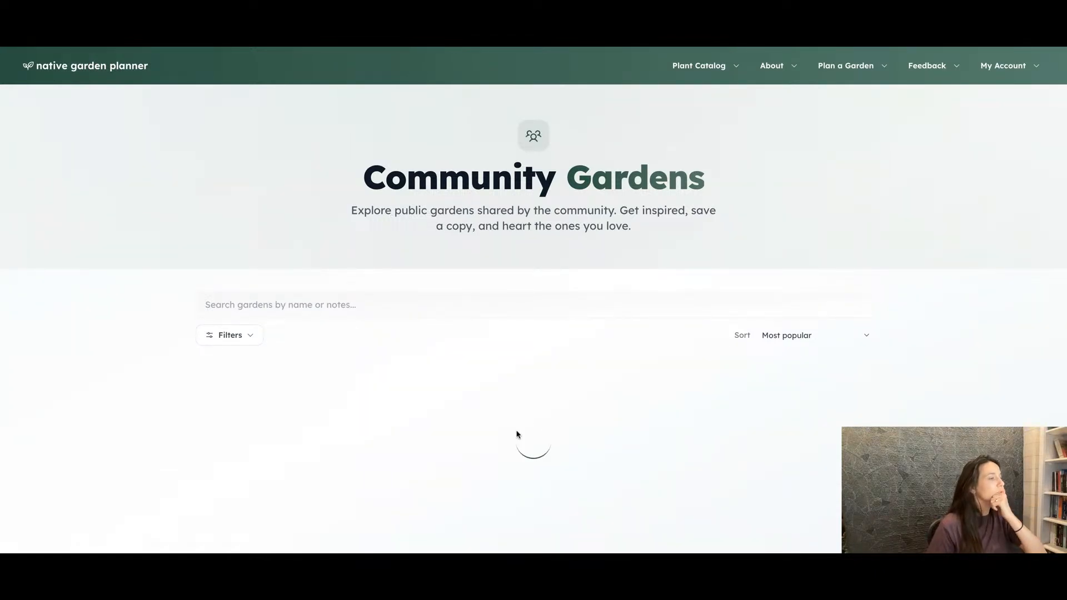
{"action": "scroll", "coordinate": [540, 395], "scroll_direction": "down", "scroll_amount": 1}
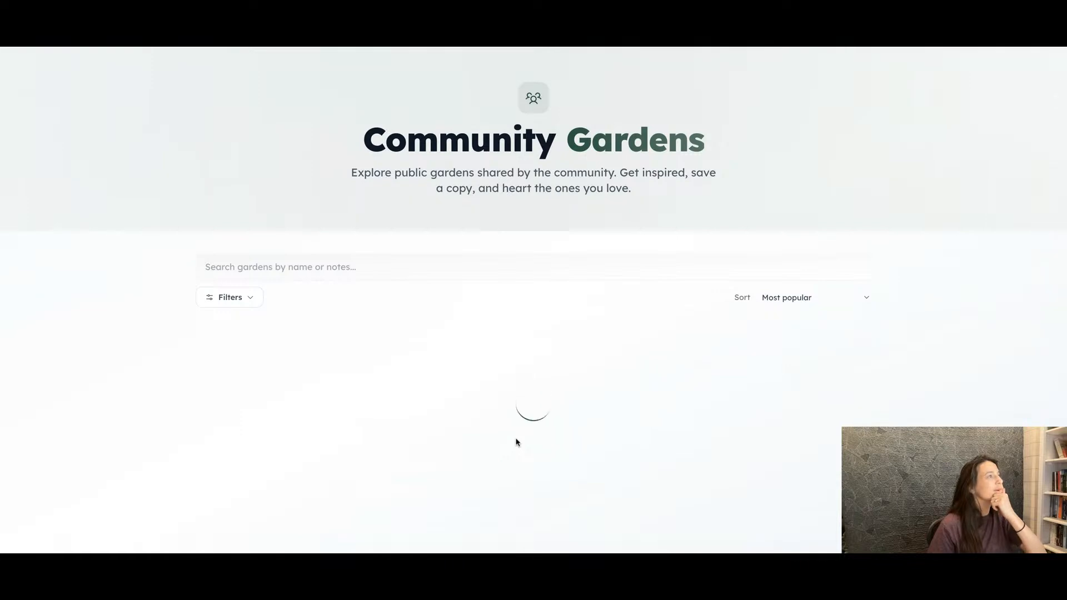
{"action": "scroll", "coordinate": [183, 396], "scroll_direction": "down", "scroll_amount": 1}
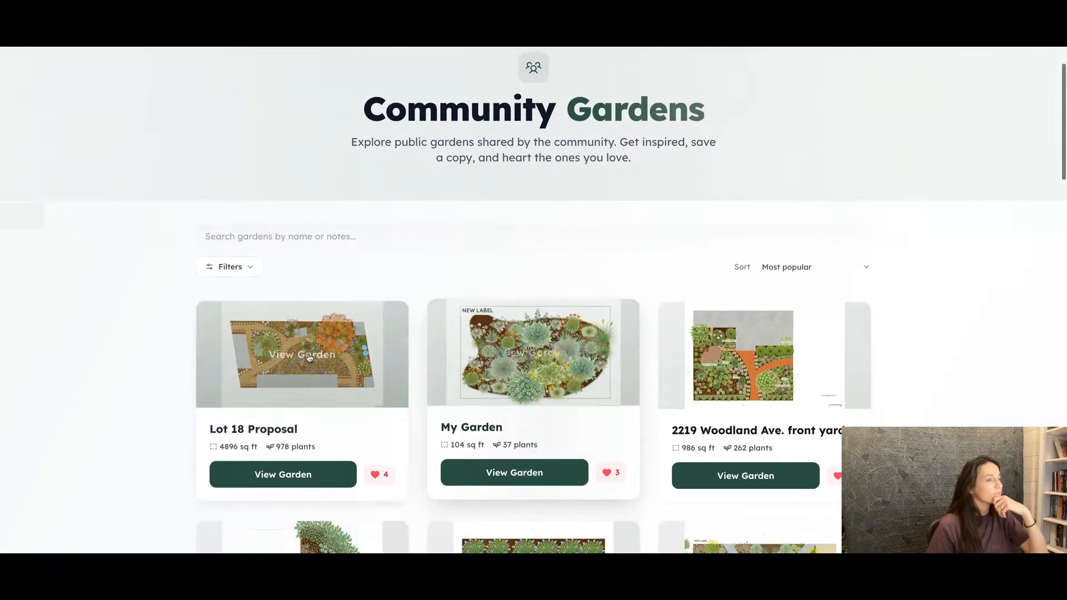
{"action": "scroll", "coordinate": [148, 414], "scroll_direction": "down", "scroll_amount": 2}
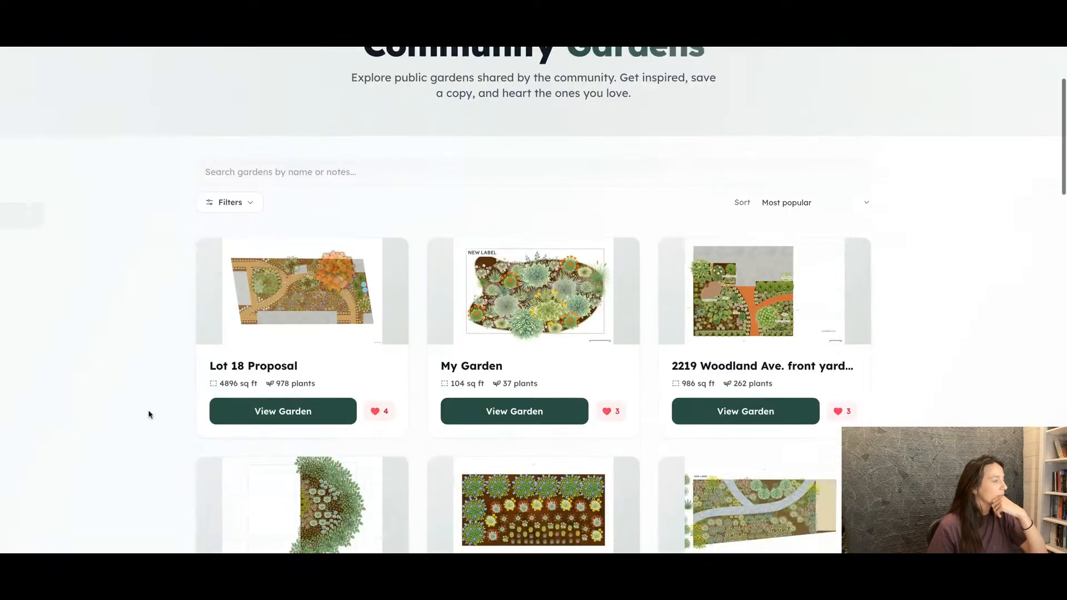
{"action": "left_click", "coordinate": [289, 403]}
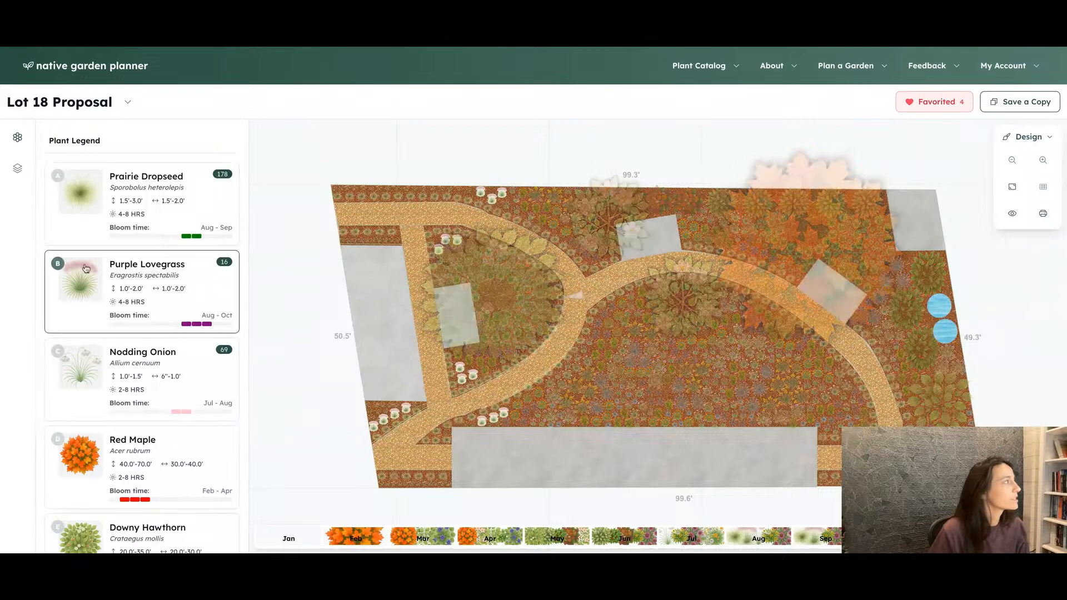
Step: Show the Lot 18 Proposal's layers, review the items in the Ground layer and collapse it again
{"action": "left_click", "coordinate": [17, 167]}
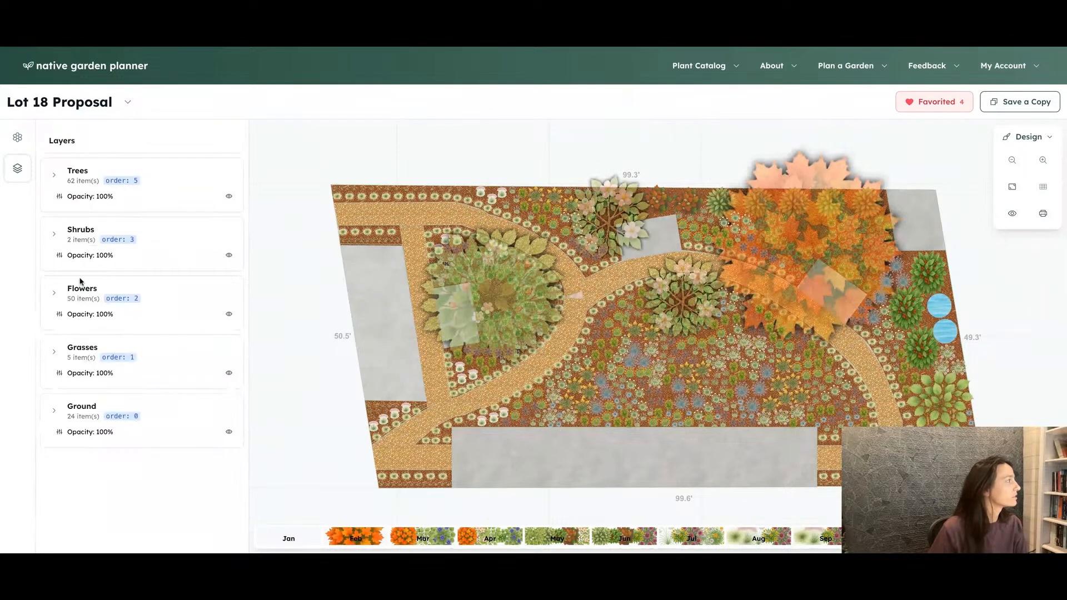
{"action": "left_click", "coordinate": [50, 413]}
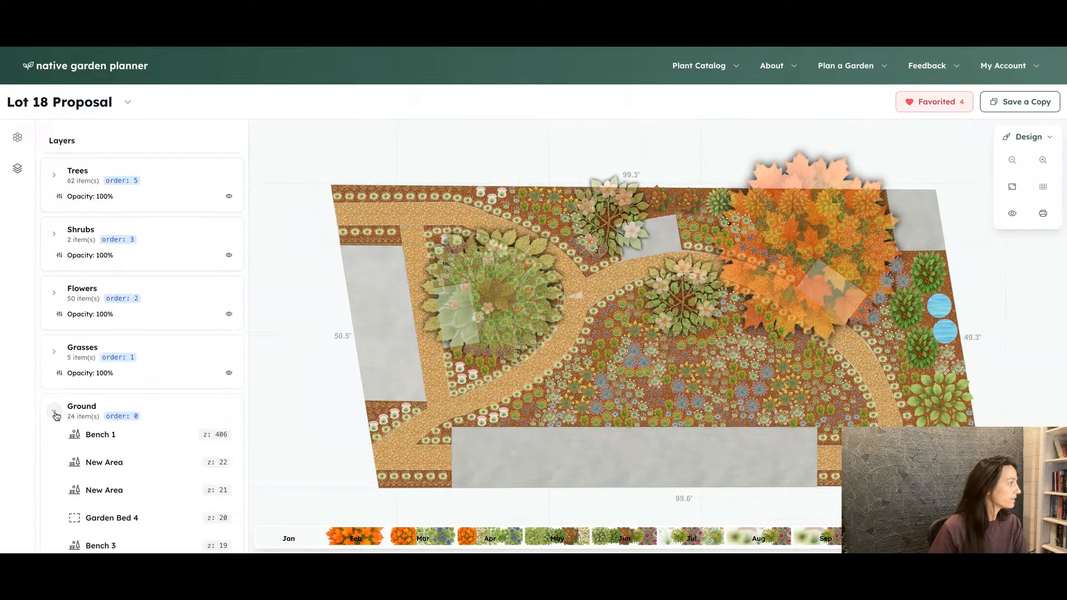
{"action": "scroll", "coordinate": [69, 423], "scroll_direction": "down", "scroll_amount": 5}
{"action": "scroll", "coordinate": [70, 424], "scroll_direction": "down", "scroll_amount": 10}
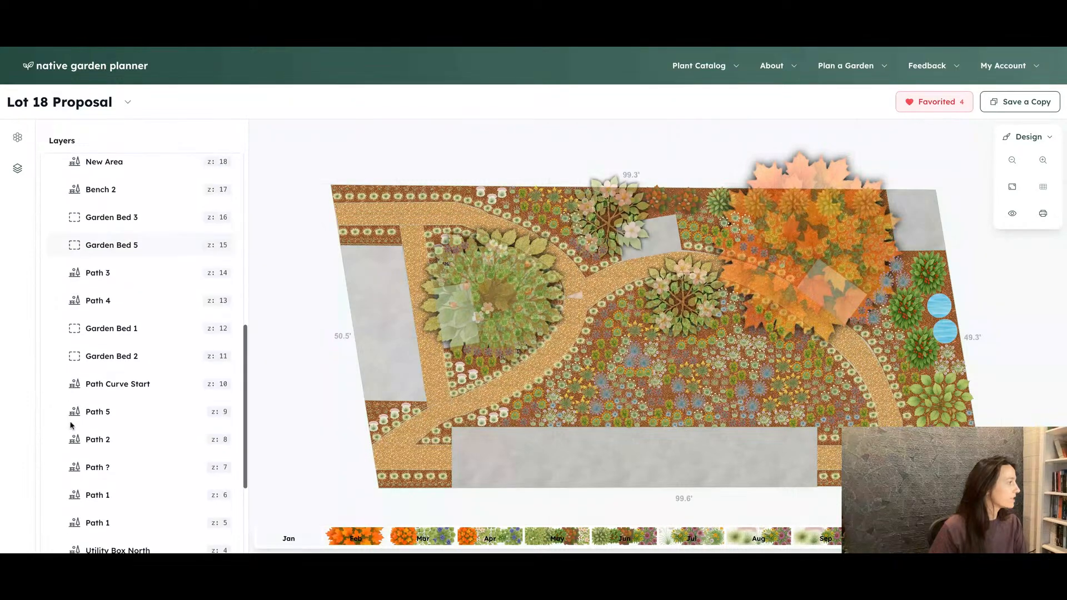
{"action": "scroll", "coordinate": [70, 424], "scroll_direction": "up", "scroll_amount": 15}
{"action": "scroll", "coordinate": [70, 424], "scroll_direction": "down", "scroll_amount": 15}
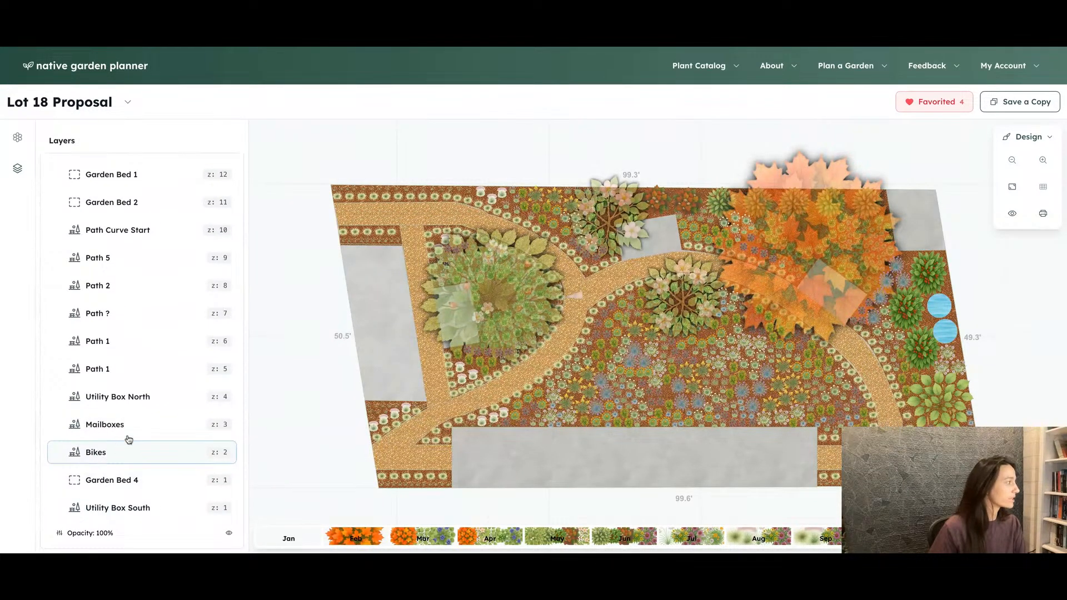
{"action": "scroll", "coordinate": [131, 370], "scroll_direction": "up", "scroll_amount": 15}
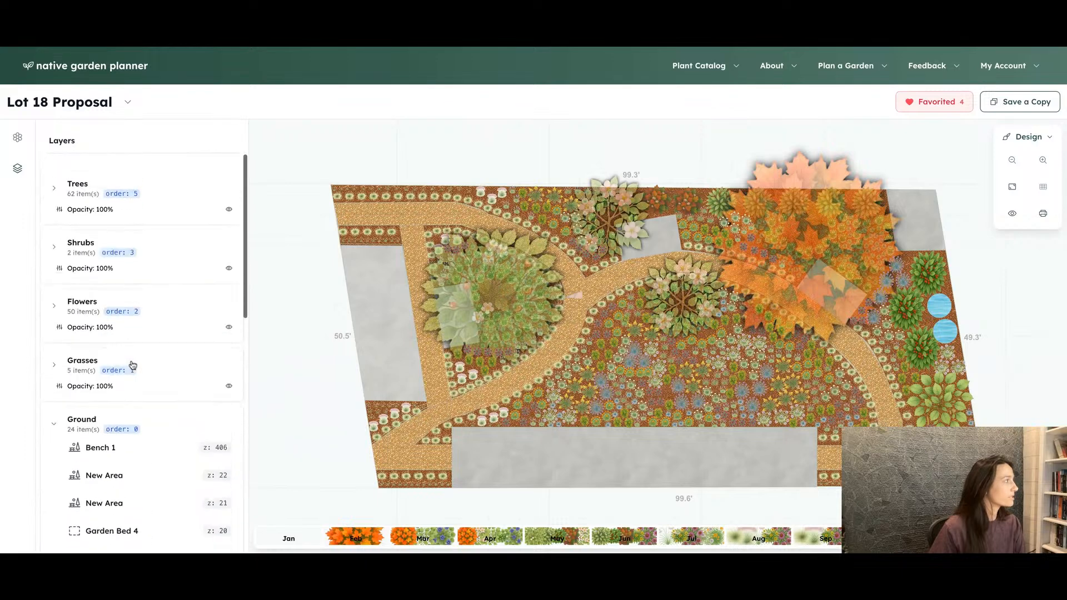
{"action": "left_click", "coordinate": [54, 412]}
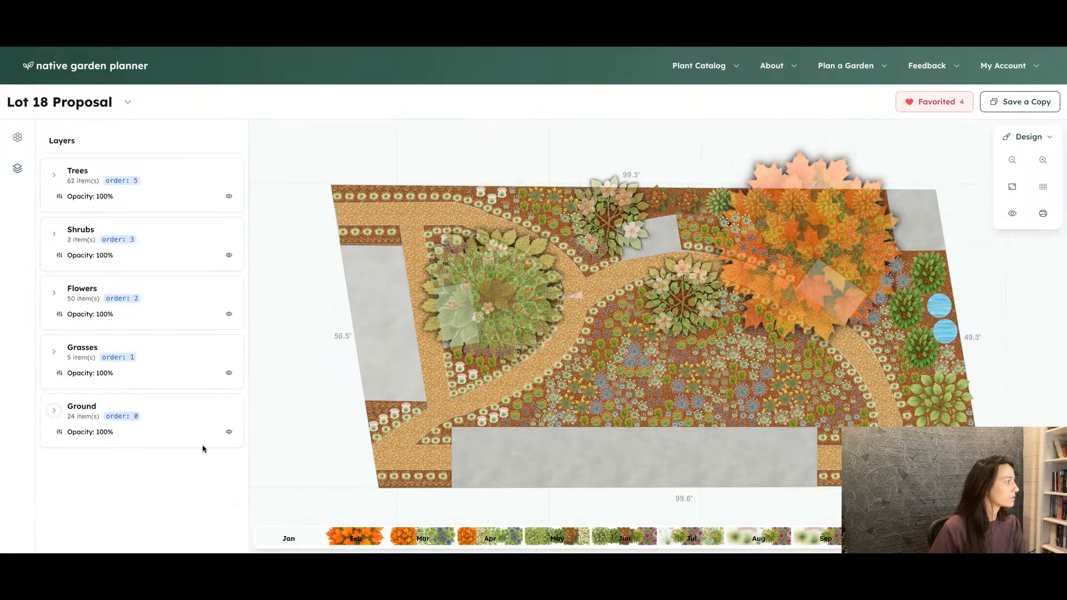
Step: Toggle the visibility of the Ground and Grasses layers off and back on to compare the plan
{"action": "left_click", "coordinate": [229, 432]}
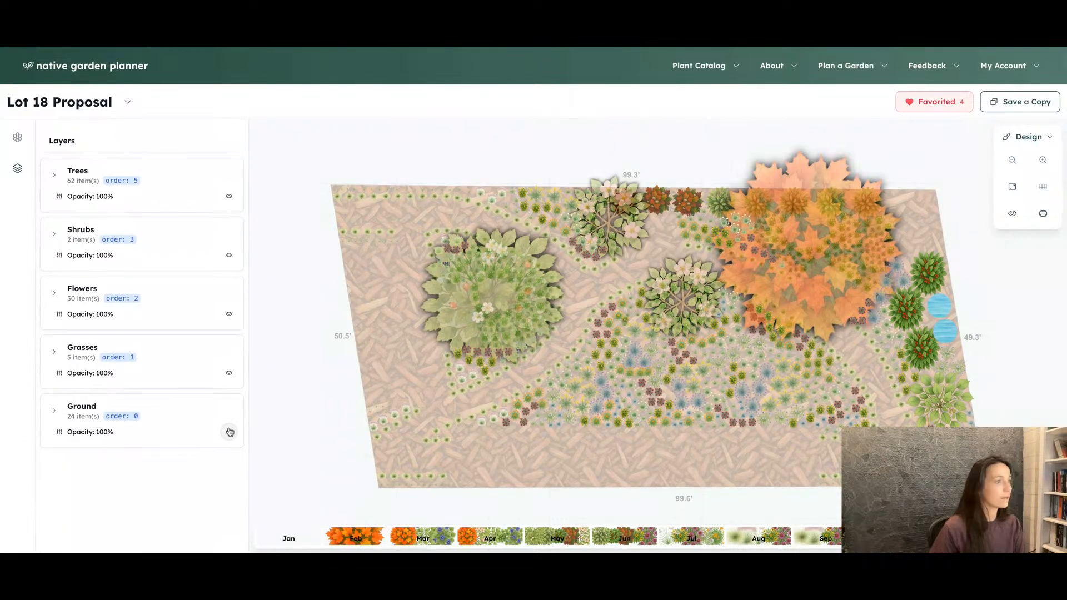
{"action": "left_click", "coordinate": [229, 432]}
{"action": "left_click", "coordinate": [229, 432]}
{"action": "left_click", "coordinate": [229, 432]}
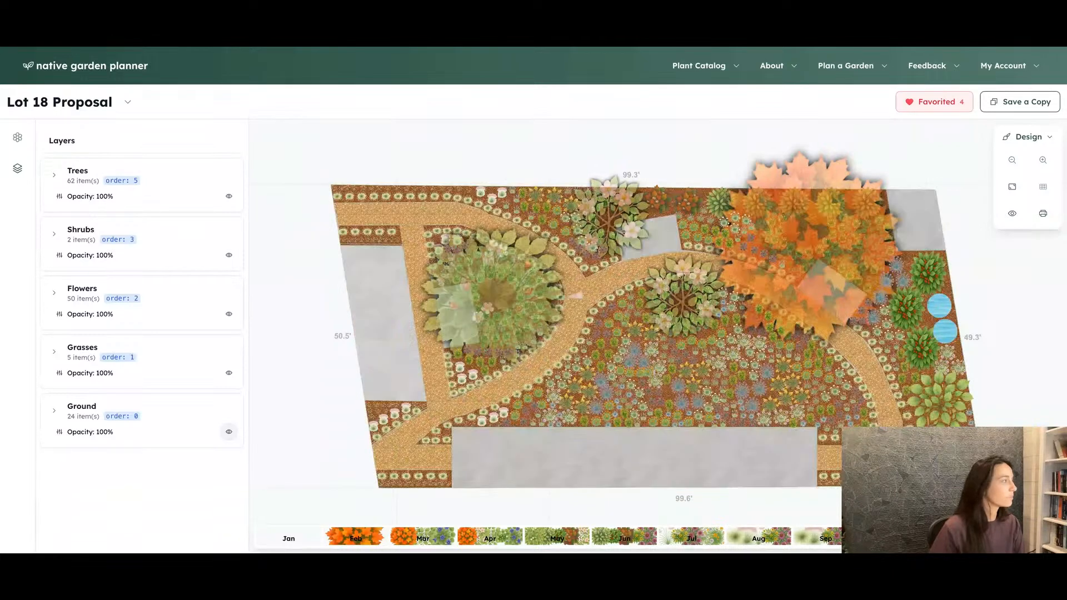
{"action": "left_click", "coordinate": [230, 375]}
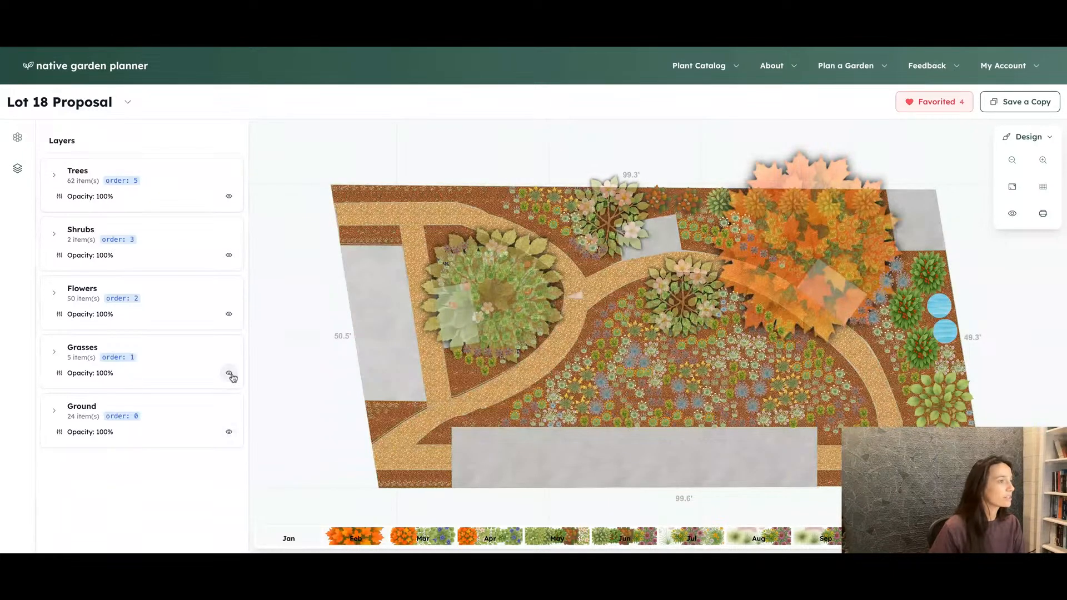
{"action": "left_click", "coordinate": [229, 373]}
{"action": "left_click", "coordinate": [229, 374]}
{"action": "left_click", "coordinate": [229, 374]}
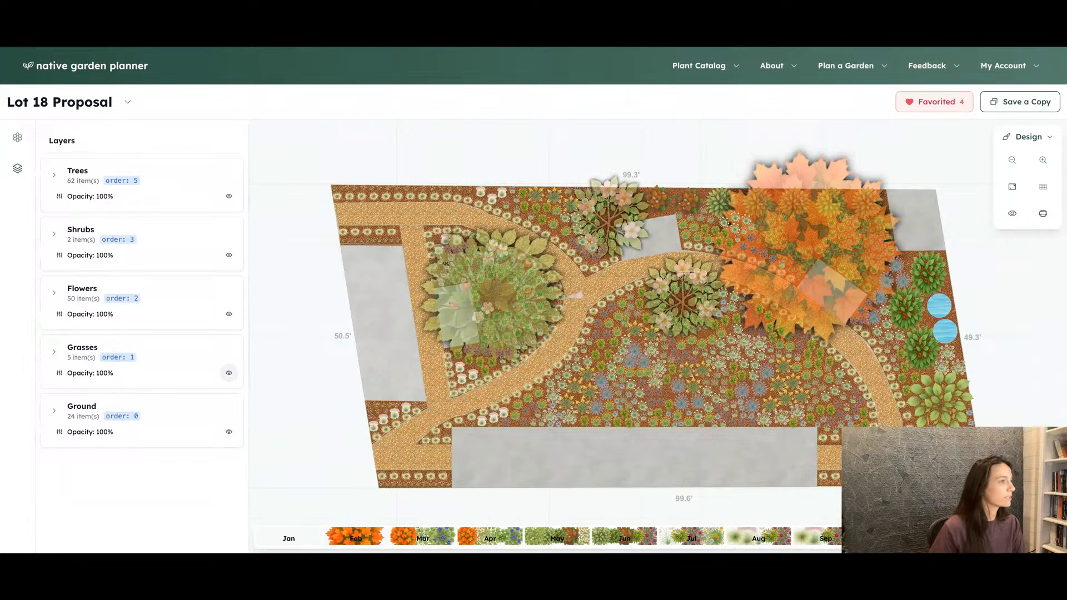
Step: Hide and reshow the Flowers, Shrubs and Trees layers one after another
{"action": "left_click", "coordinate": [229, 315]}
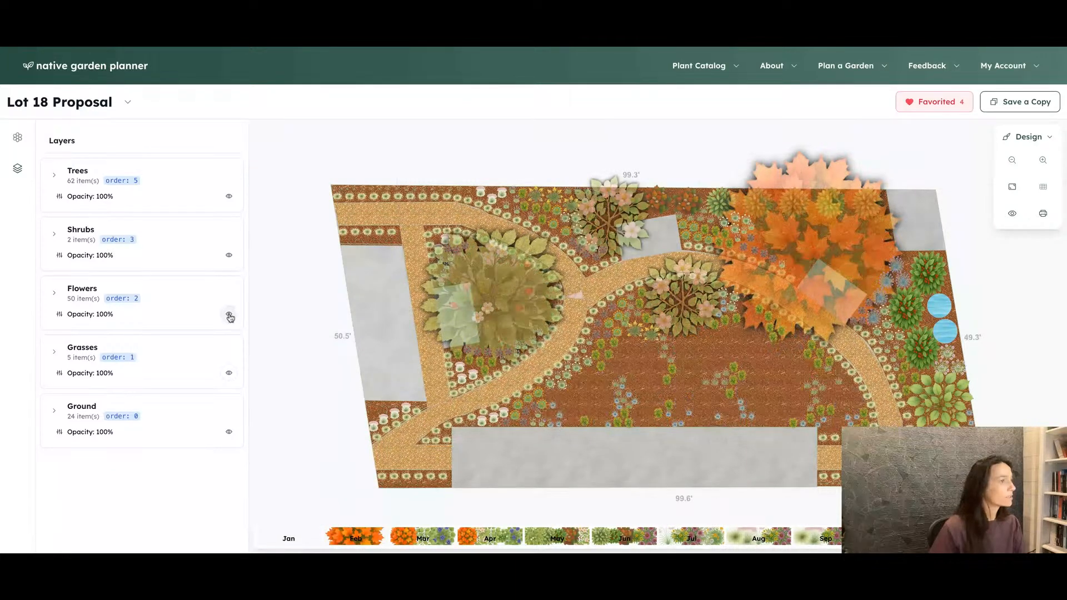
{"action": "left_click", "coordinate": [230, 317]}
{"action": "left_click", "coordinate": [229, 256]}
{"action": "left_click", "coordinate": [233, 257]}
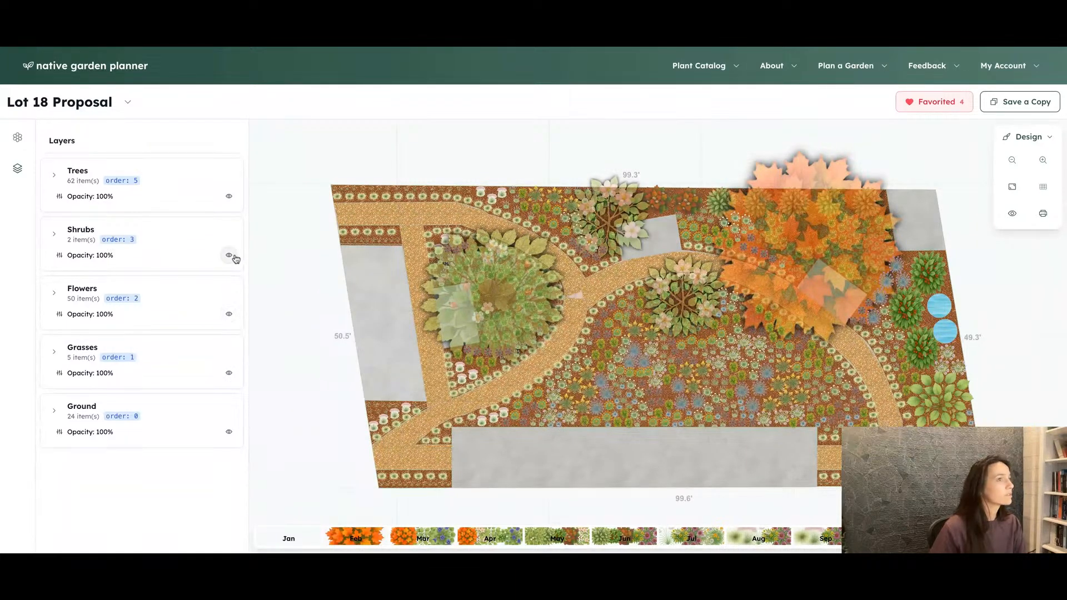
{"action": "left_click", "coordinate": [229, 198]}
{"action": "left_click", "coordinate": [232, 204]}
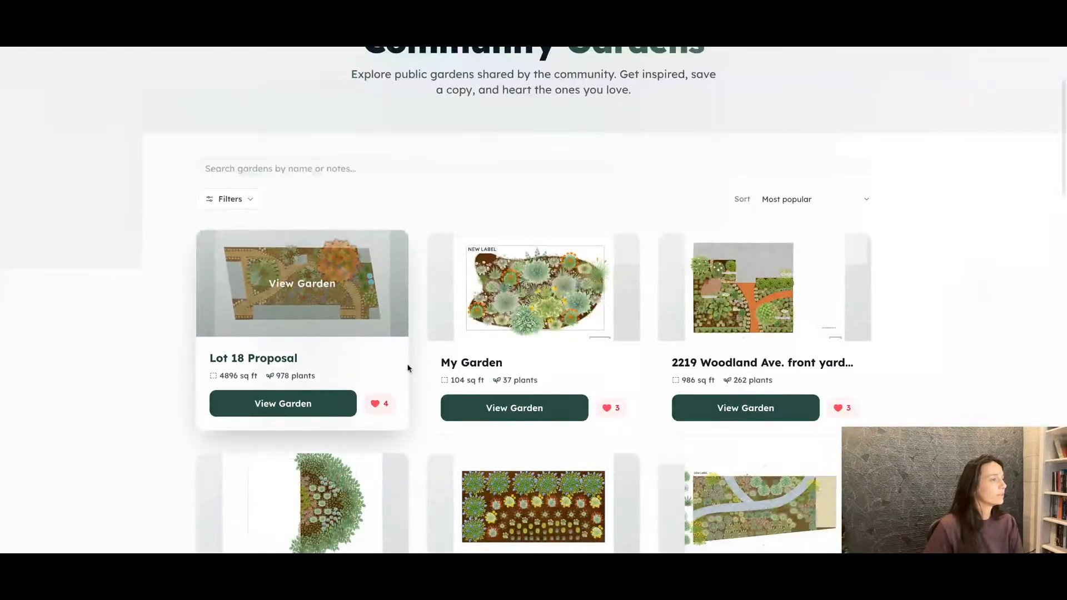
Step: Return to the community gardens, browse the listed designs and open Leisure Park Prairie and Shrub Installation
{"action": "scroll", "coordinate": [409, 368], "scroll_direction": "down", "scroll_amount": 5}
{"action": "scroll", "coordinate": [408, 368], "scroll_direction": "down", "scroll_amount": 5}
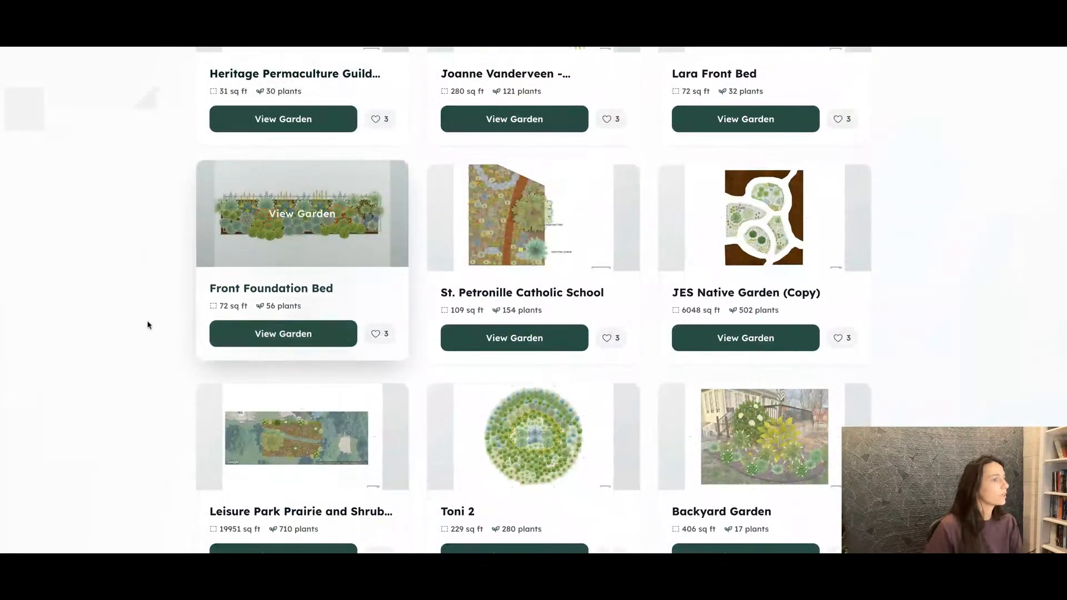
{"action": "scroll", "coordinate": [174, 393], "scroll_direction": "down", "scroll_amount": 12}
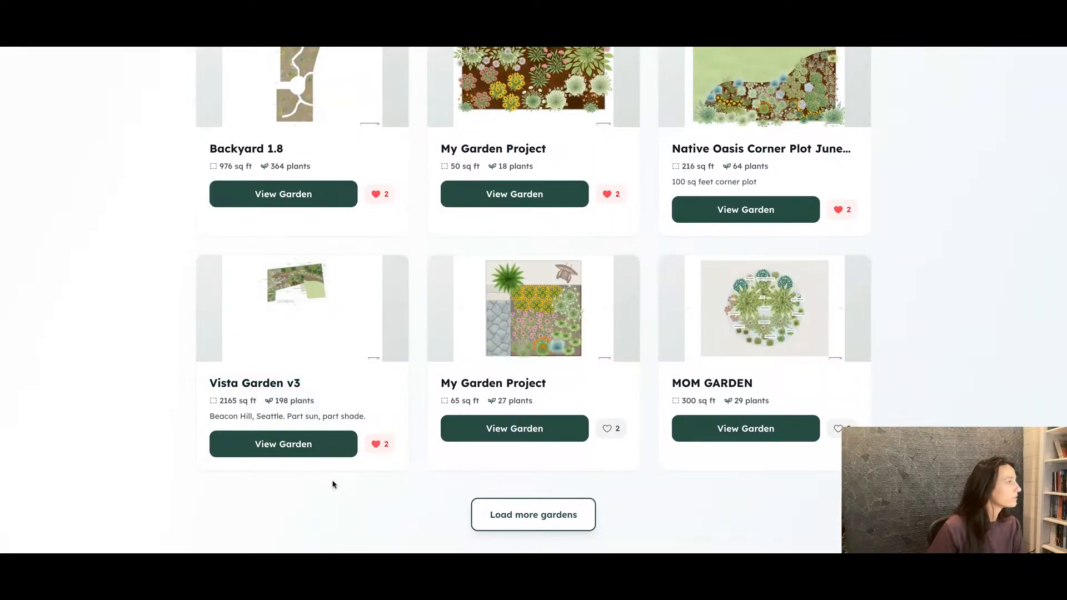
{"action": "scroll", "coordinate": [453, 339], "scroll_direction": "up", "scroll_amount": 5}
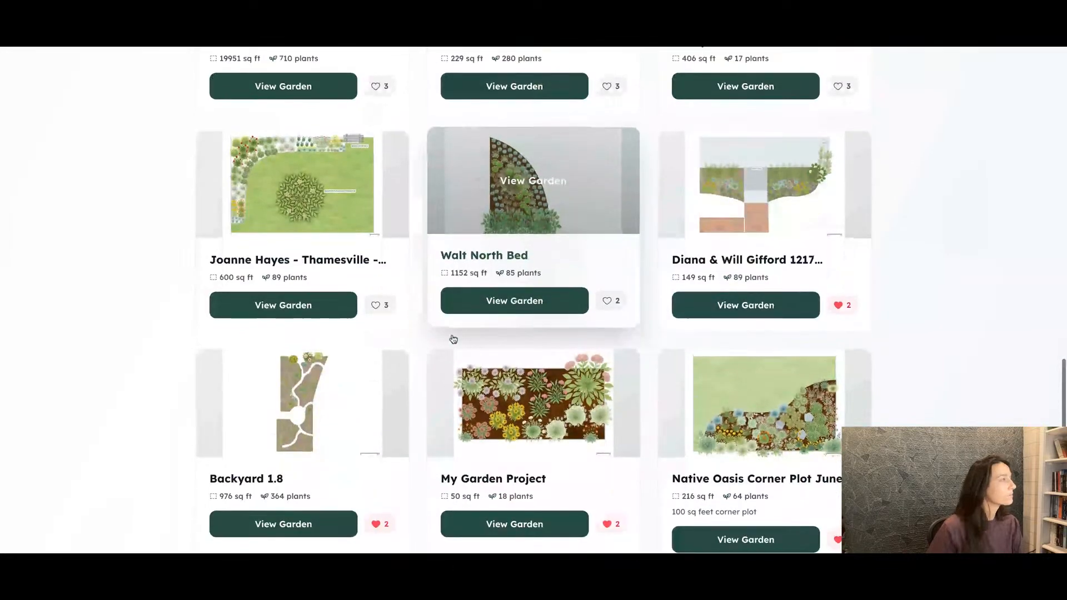
{"action": "scroll", "coordinate": [453, 339], "scroll_direction": "up", "scroll_amount": 2}
{"action": "scroll", "coordinate": [453, 340], "scroll_direction": "up", "scroll_amount": 1}
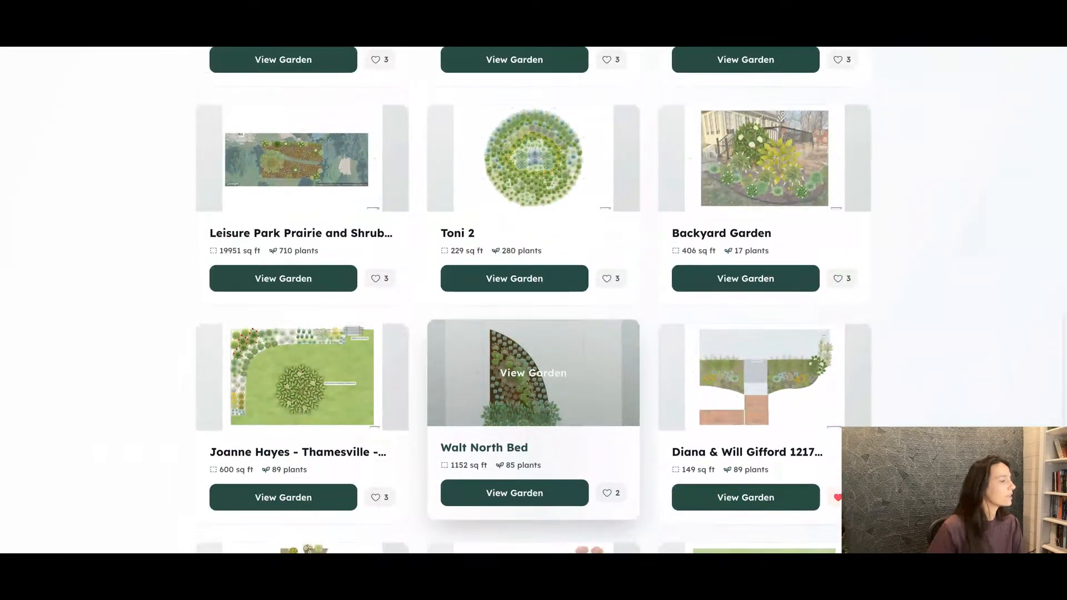
{"action": "scroll", "coordinate": [452, 412], "scroll_direction": "up", "scroll_amount": 3}
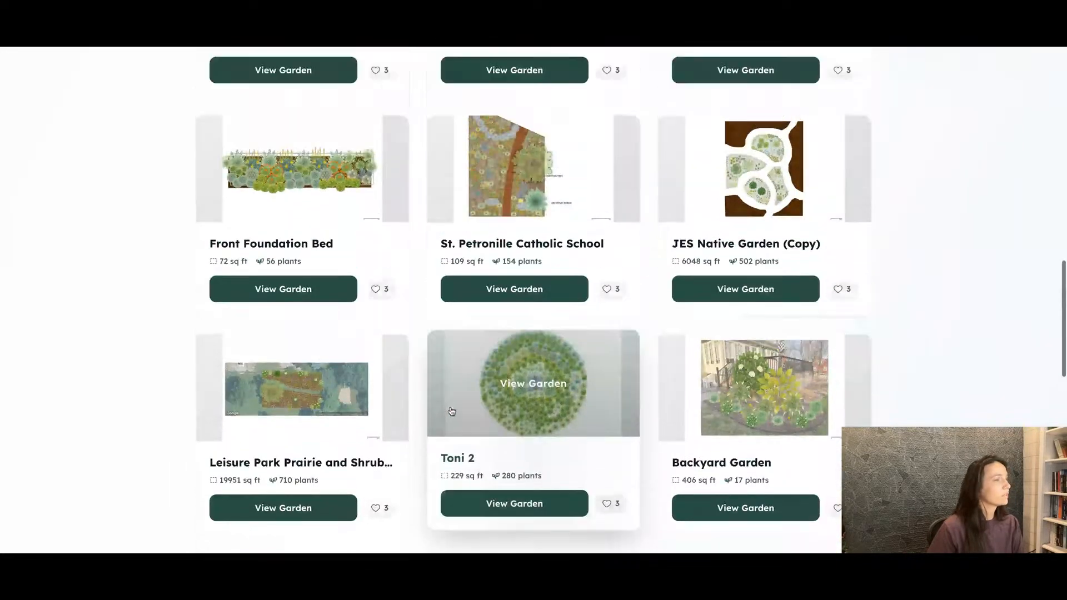
{"action": "left_click", "coordinate": [307, 405]}
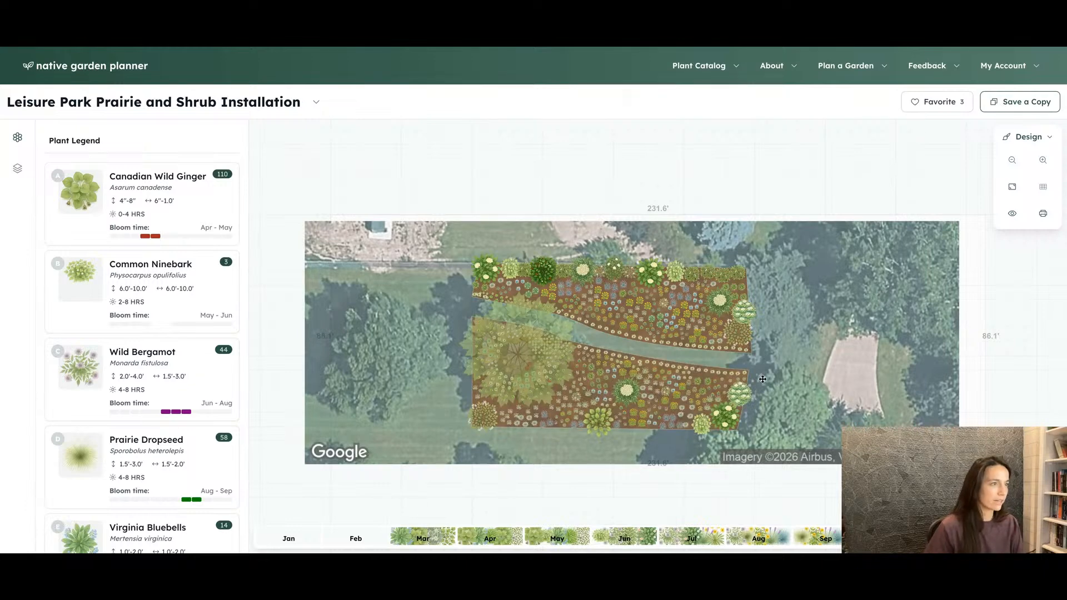
Step: Inspect the Leisure Park plan, review the items in Layer 1, and toggle that layer's visibility off and on
{"action": "scroll", "coordinate": [763, 379], "scroll_direction": "up", "scroll_amount": 5}
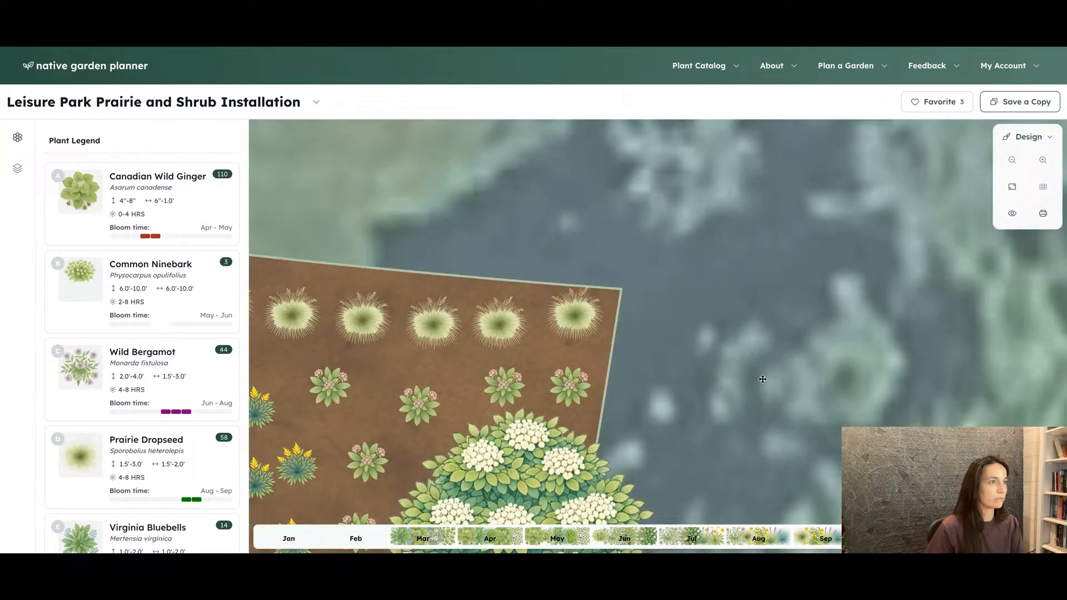
{"action": "scroll", "coordinate": [763, 379], "scroll_direction": "down", "scroll_amount": 5}
{"action": "scroll", "coordinate": [745, 411], "scroll_direction": "up", "scroll_amount": 2}
{"action": "scroll", "coordinate": [737, 434], "scroll_direction": "down", "scroll_amount": 2}
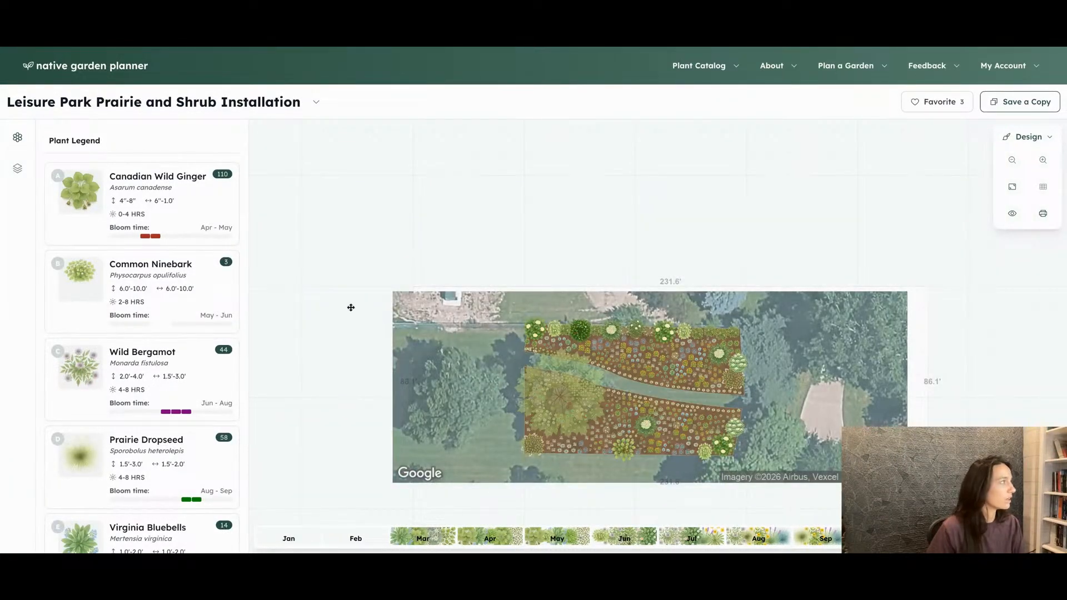
{"action": "left_click", "coordinate": [17, 169]}
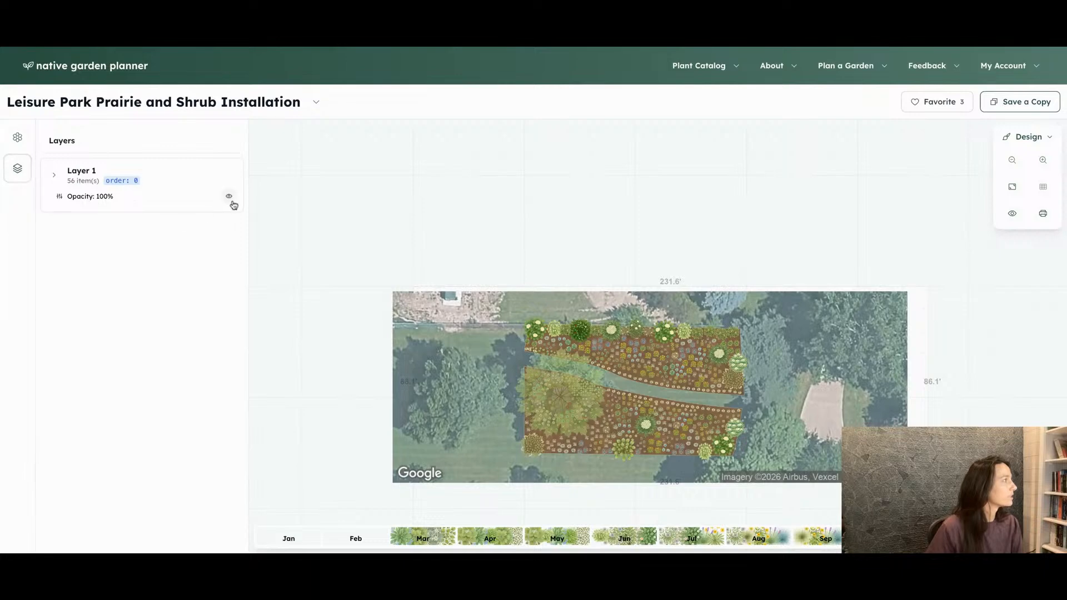
{"action": "left_click", "coordinate": [55, 175]}
{"action": "scroll", "coordinate": [91, 383], "scroll_direction": "down", "scroll_amount": 20}
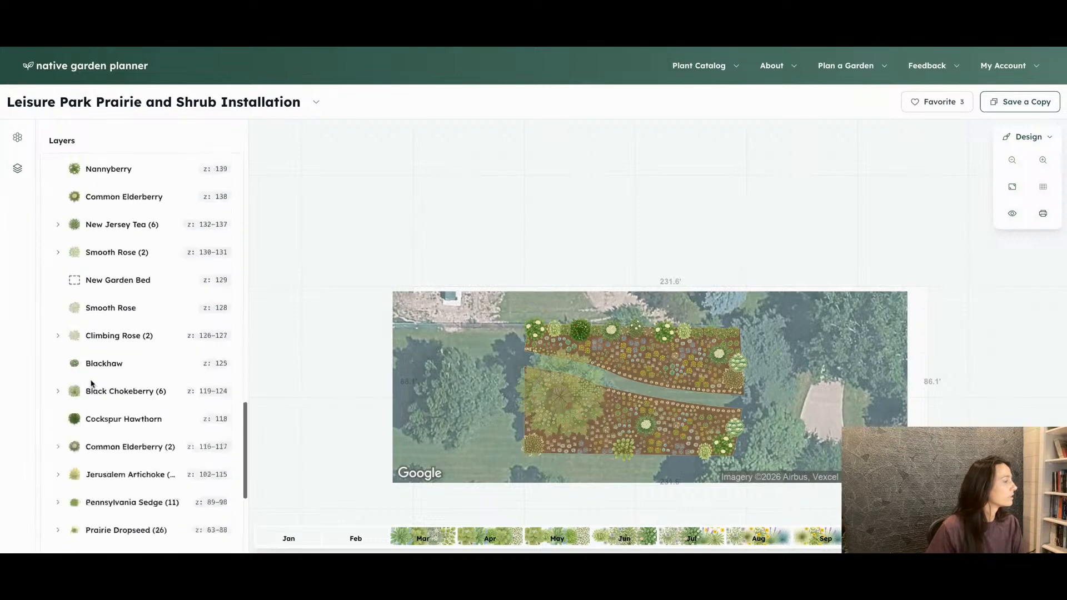
{"action": "scroll", "coordinate": [53, 181], "scroll_direction": "up", "scroll_amount": 20}
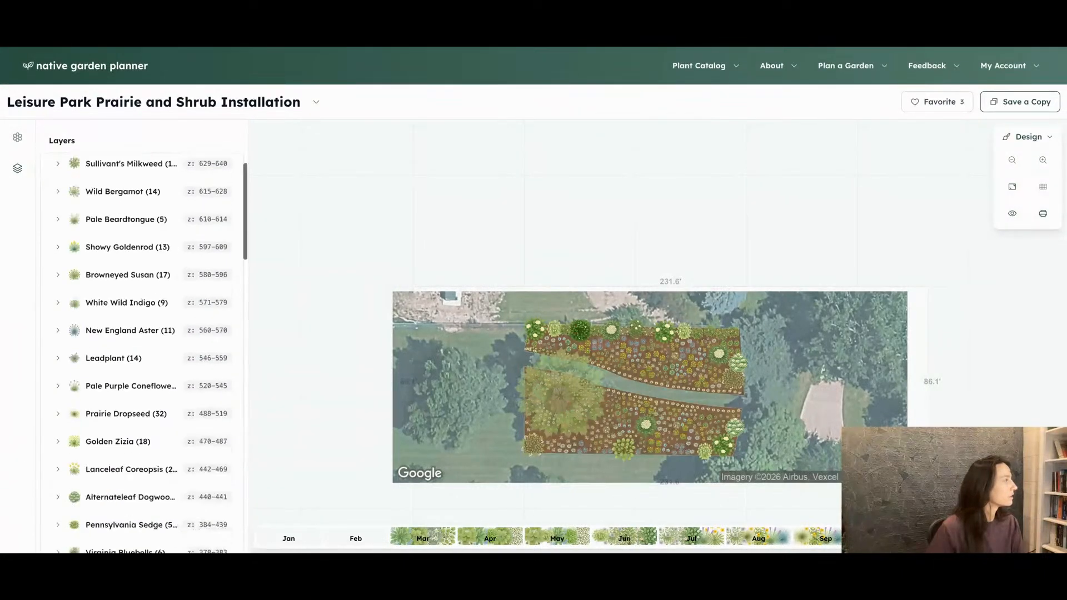
{"action": "left_click", "coordinate": [53, 179]}
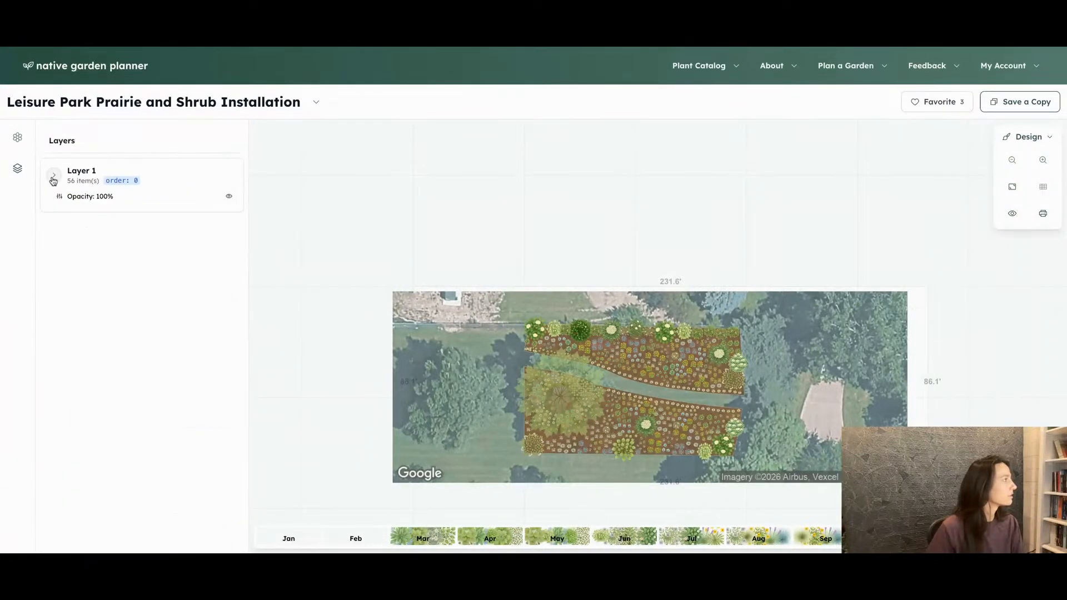
{"action": "left_click", "coordinate": [230, 201]}
{"action": "left_click", "coordinate": [229, 206]}
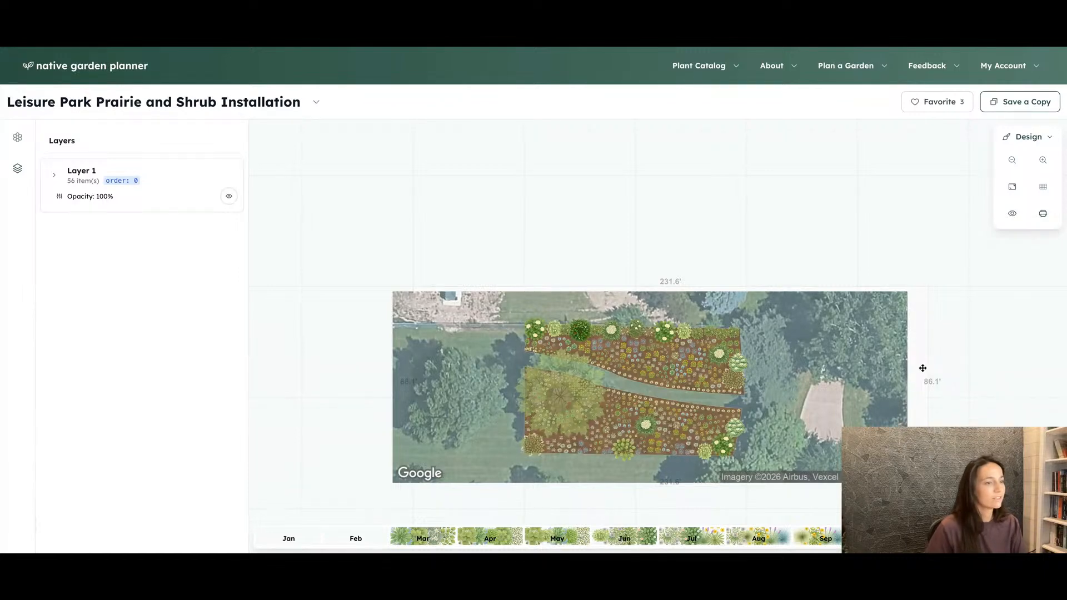
Step: Go back to browsing the Community Gardens
{"action": "left_click", "coordinate": [849, 76]}
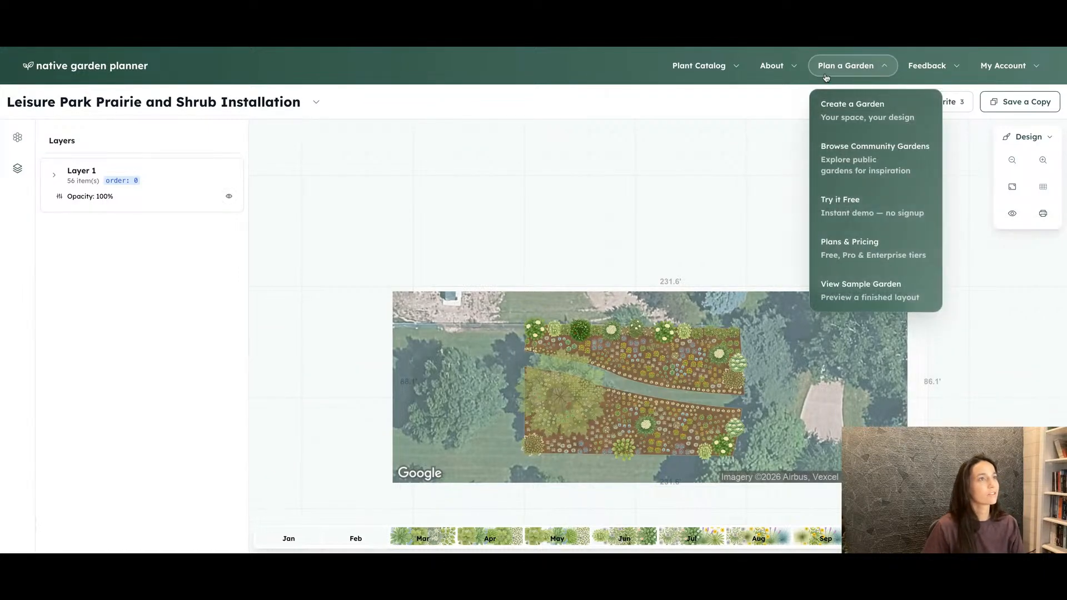
{"action": "left_click", "coordinate": [853, 160]}
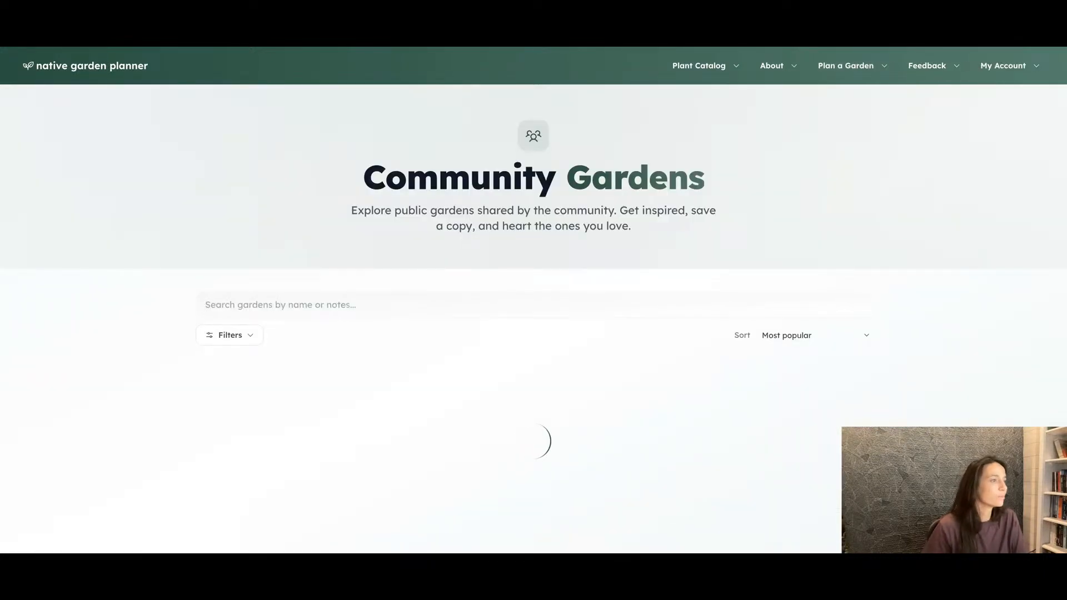